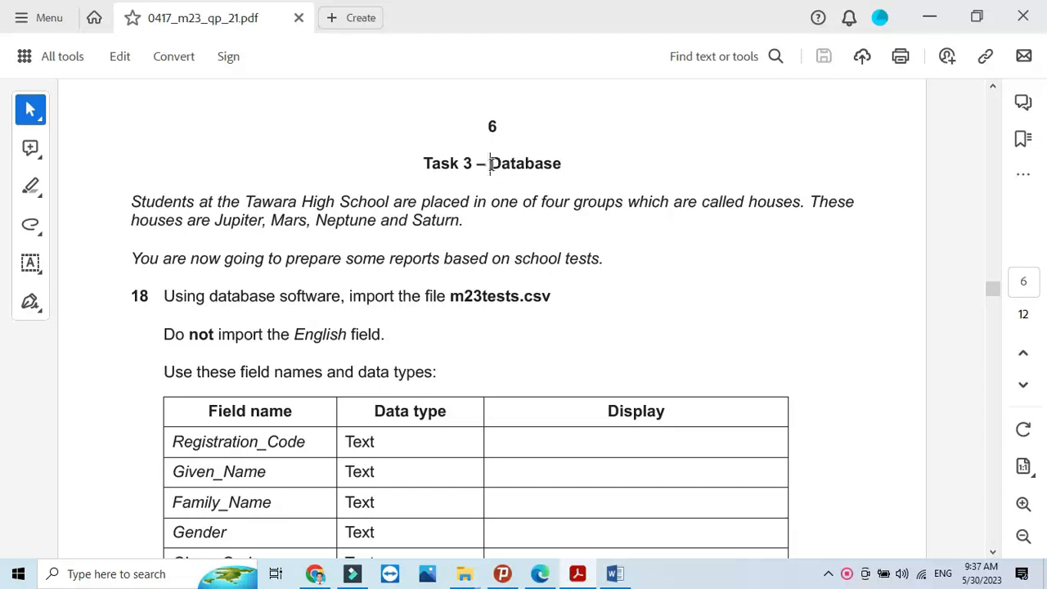
Read the Task 3 database introduction and the question 18 instruction to import m23tests.csv
{"action": "left_click_drag", "start_coordinate": [490, 163], "coordinate": [560, 167]}
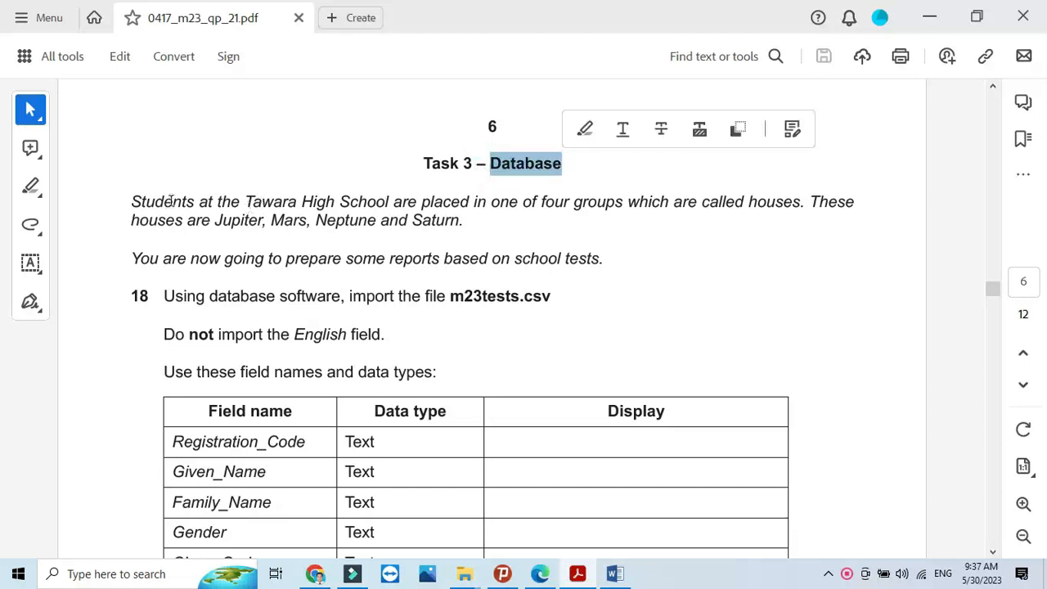
{"action": "left_click_drag", "start_coordinate": [132, 201], "coordinate": [210, 220]}
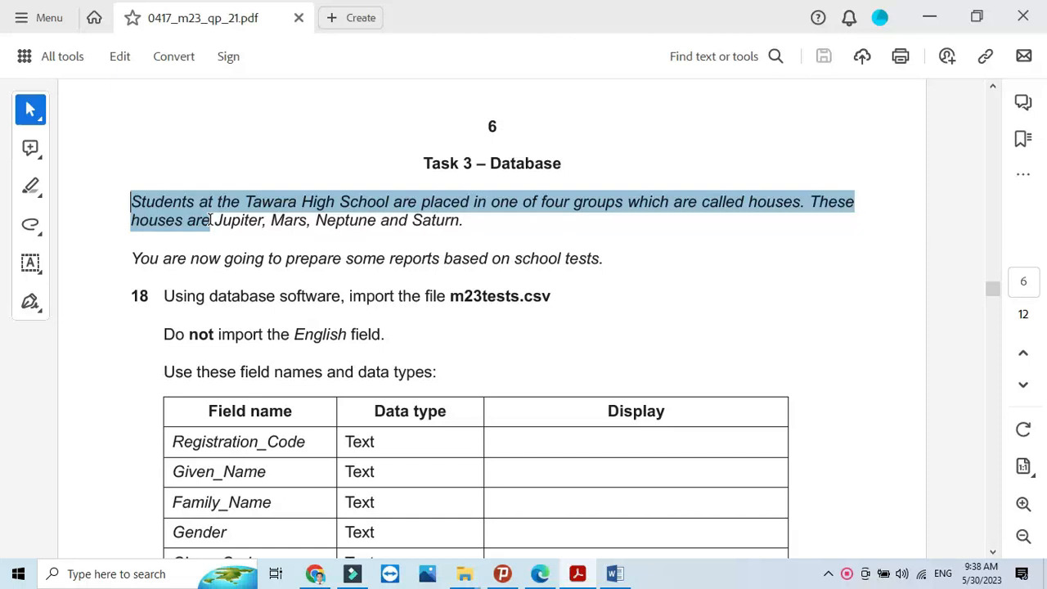
{"action": "left_click_drag", "start_coordinate": [210, 219], "coordinate": [431, 222]}
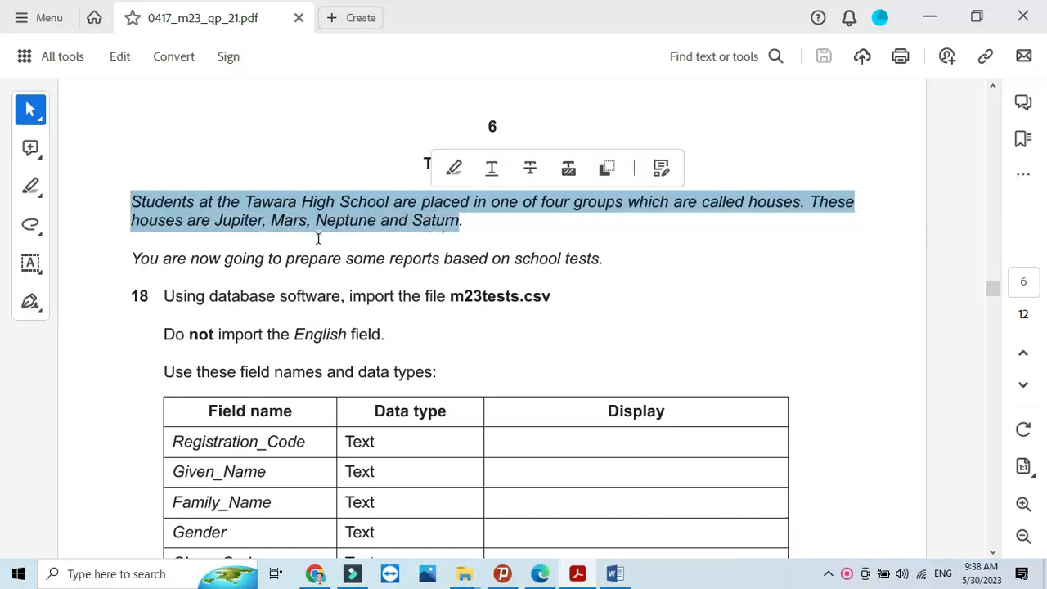
{"action": "left_click", "coordinate": [135, 260]}
{"action": "left_click_drag", "start_coordinate": [135, 260], "coordinate": [604, 275]}
{"action": "scroll", "coordinate": [603, 305], "scroll_direction": "down", "scroll_amount": 4}
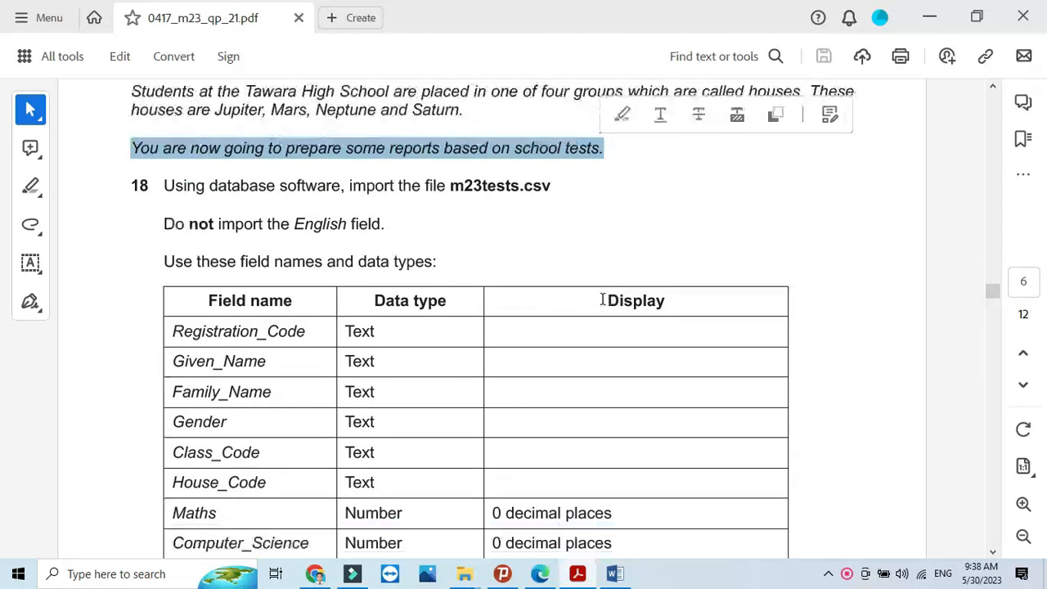
{"action": "left_click_drag", "start_coordinate": [165, 149], "coordinate": [427, 160]}
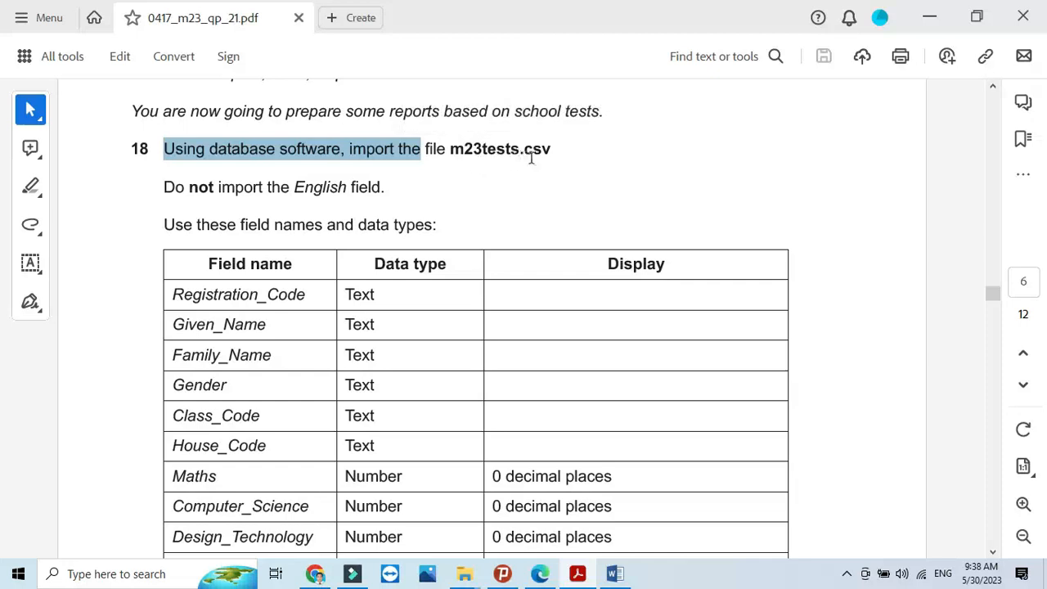
Launch Access 2016 and start a blank desktop database with the file name feb 2023
{"action": "left_click", "coordinate": [155, 575]}
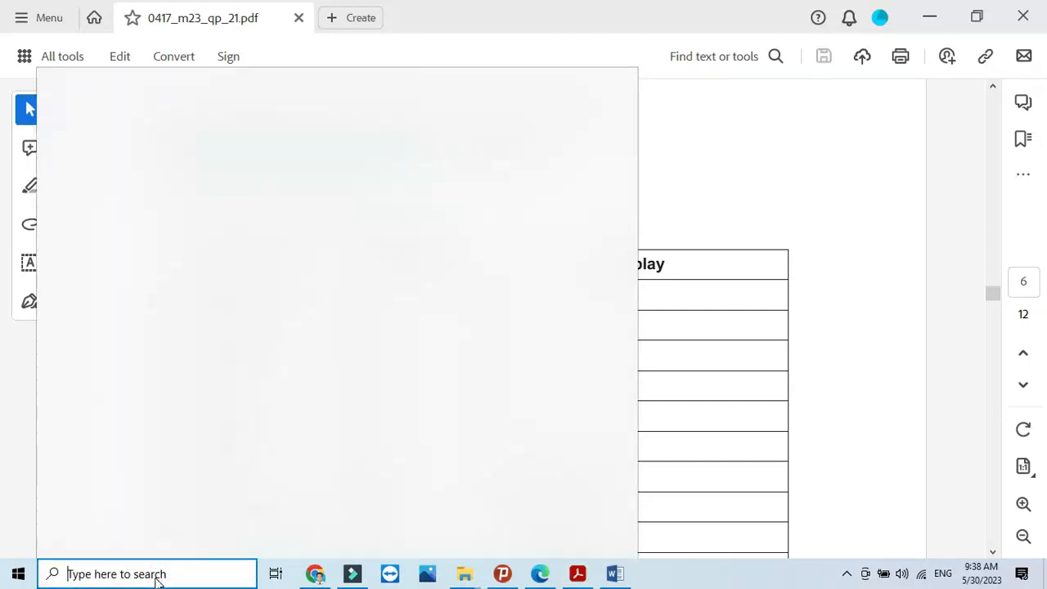
{"action": "left_click", "coordinate": [159, 573]}
{"action": "type", "text": "acc"}
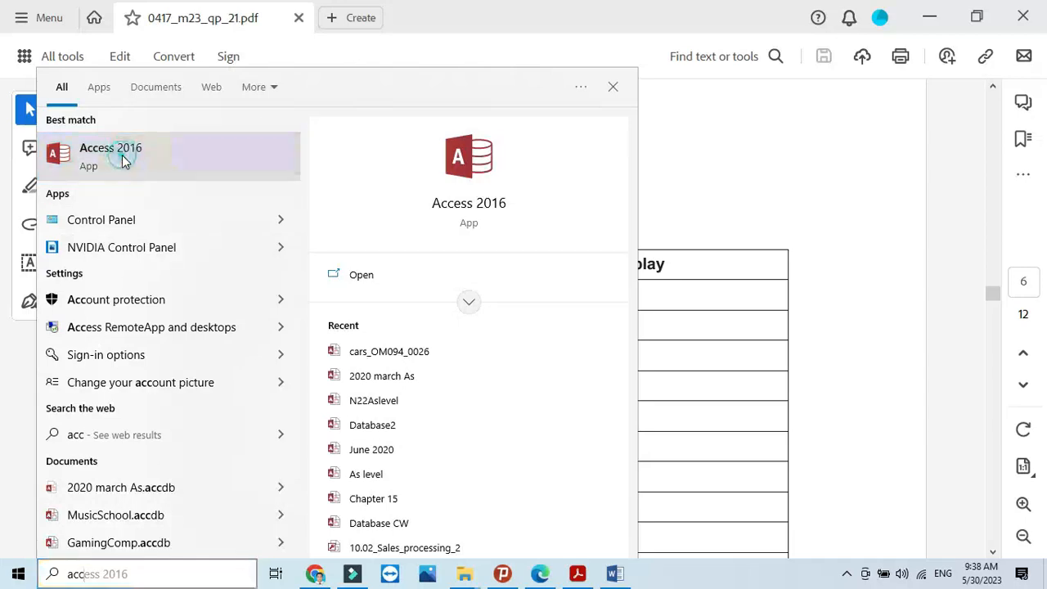
{"action": "left_click", "coordinate": [121, 153]}
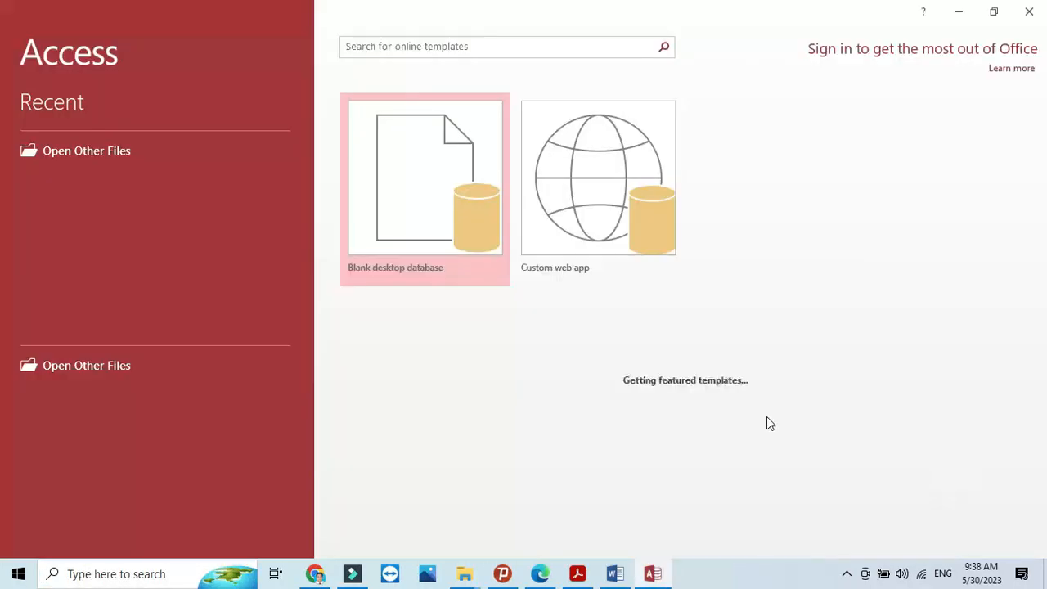
{"action": "left_click", "coordinate": [443, 181]}
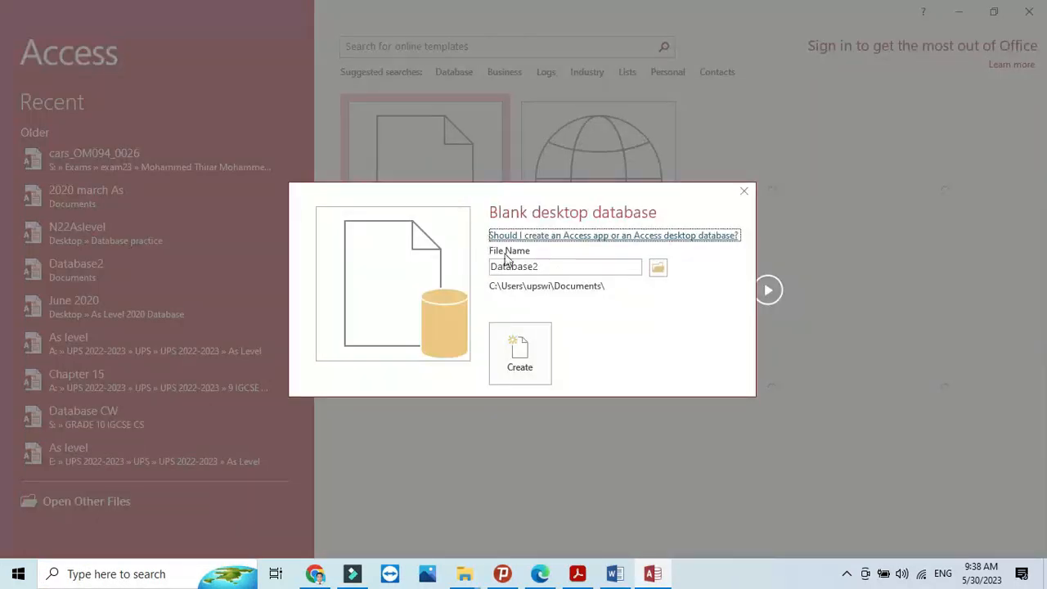
{"action": "left_click", "coordinate": [676, 434]}
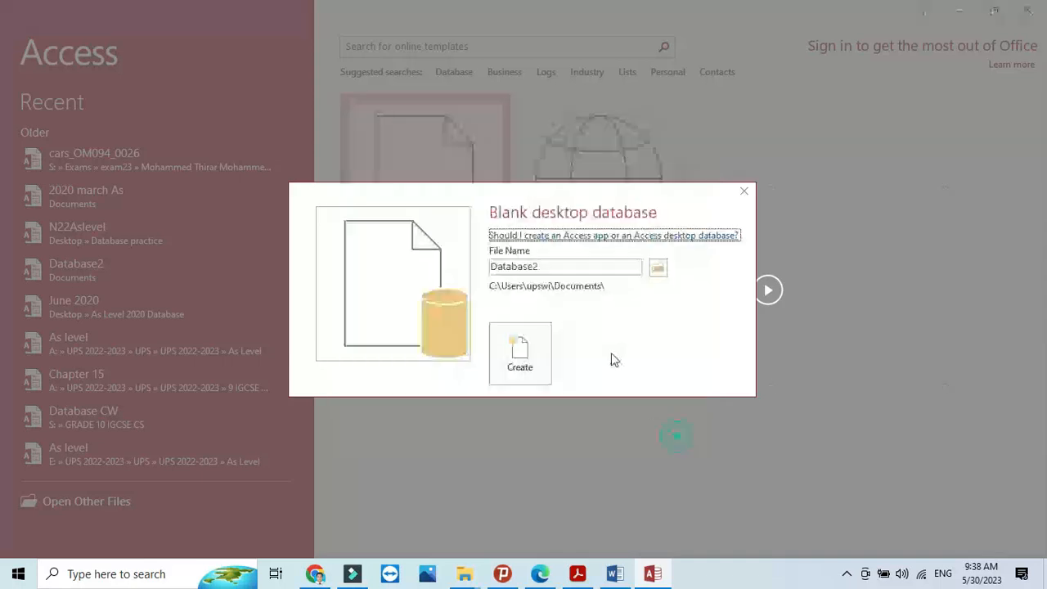
{"action": "left_click", "coordinate": [557, 272]}
{"action": "type", "text": "feb 2023"}
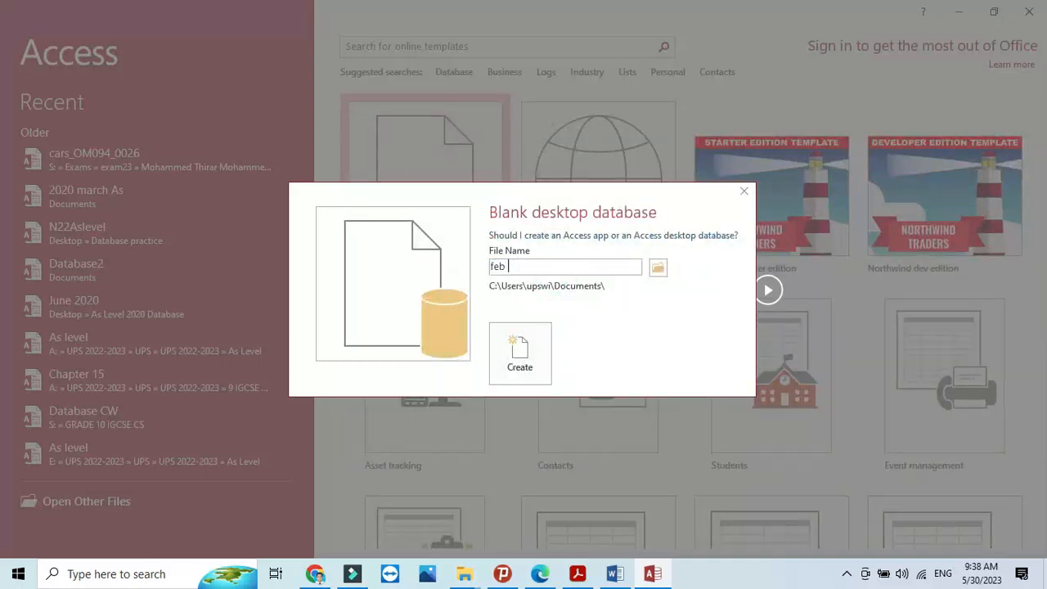
Create the database in the Desktop paper2 folder and close the default empty table
{"action": "left_click", "coordinate": [658, 268]}
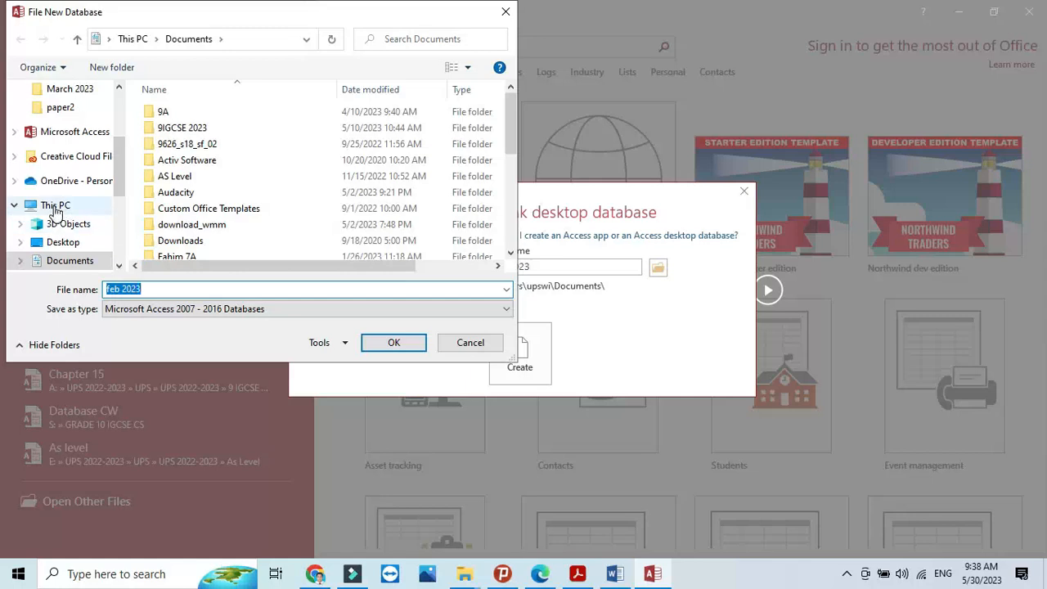
{"action": "left_click", "coordinate": [56, 210]}
{"action": "left_click", "coordinate": [58, 109]}
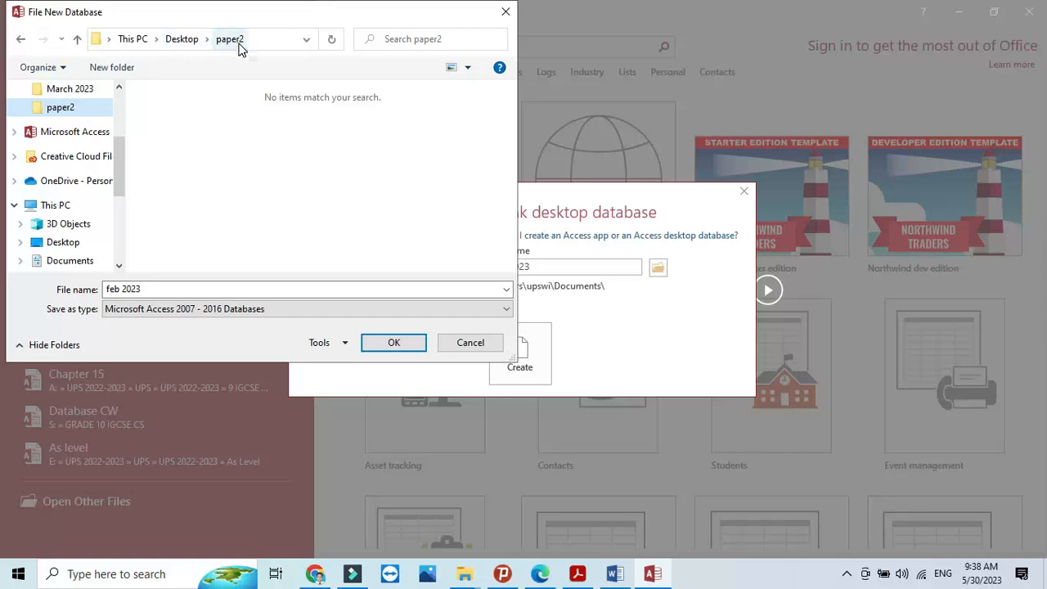
{"action": "left_click", "coordinate": [397, 344]}
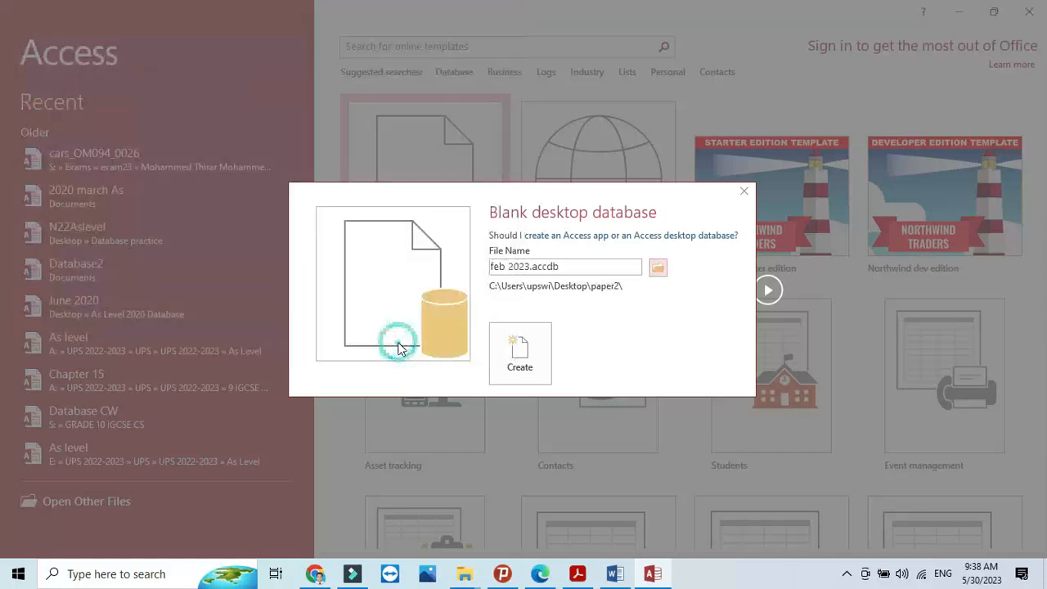
{"action": "left_click", "coordinate": [513, 353]}
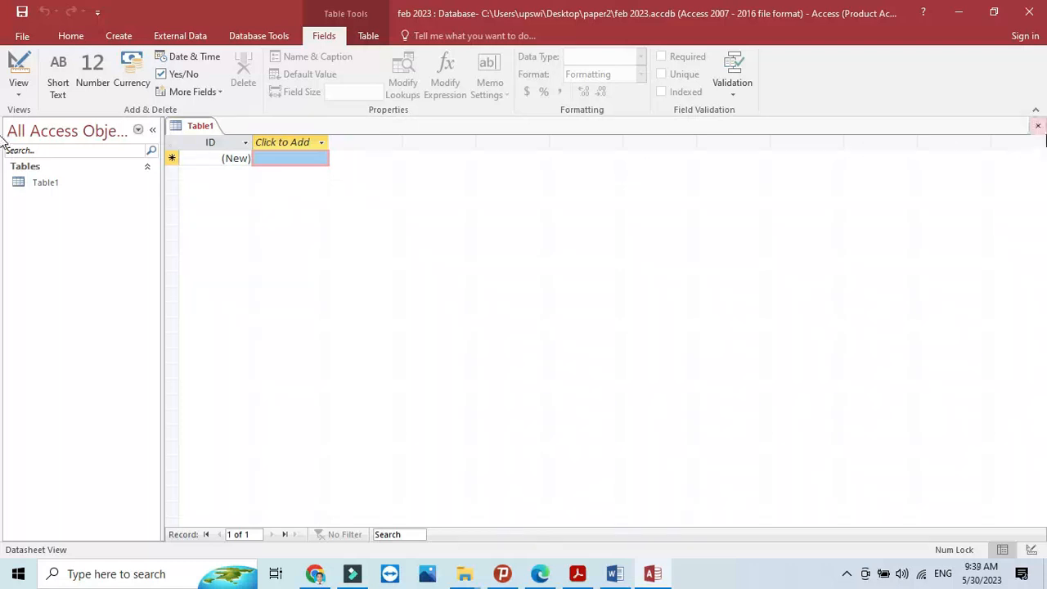
{"action": "left_click", "coordinate": [1038, 126]}
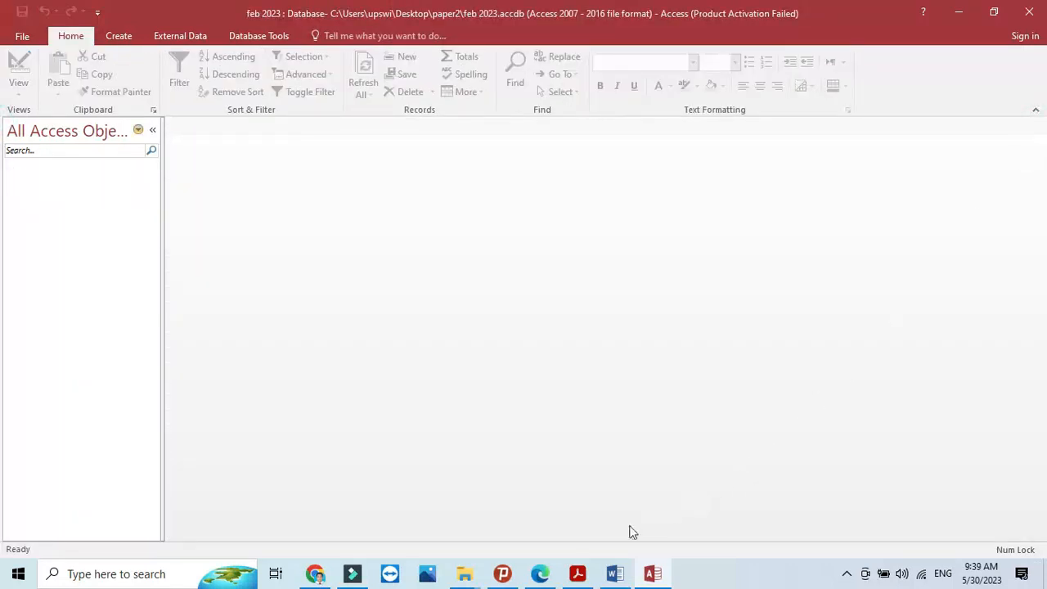
Start a text file import of m23tests from the paper2 folder into a new table, checking the file name against the question paper
{"action": "left_click", "coordinate": [577, 573]}
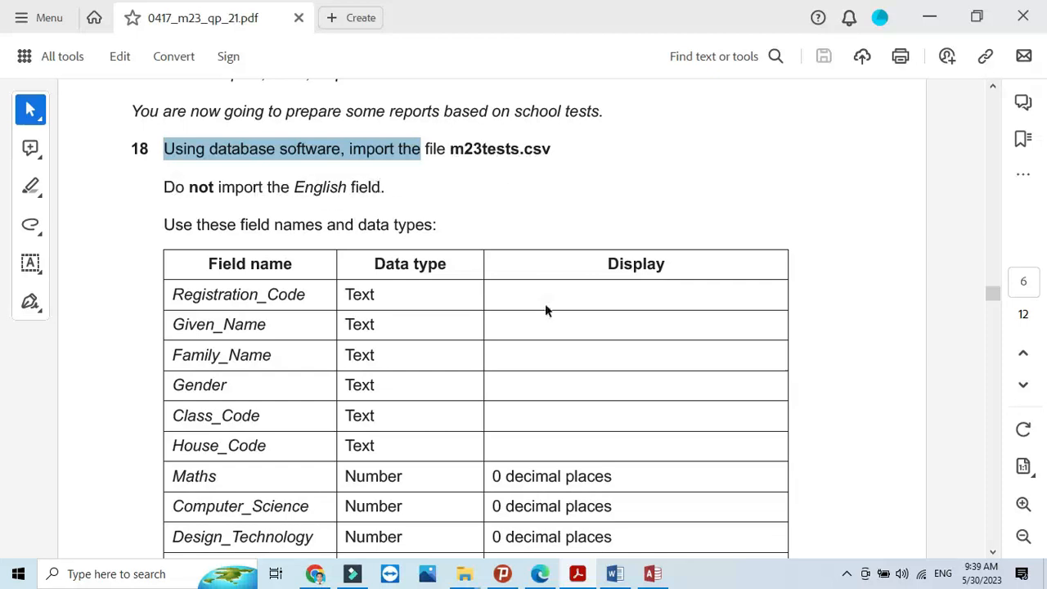
{"action": "left_click", "coordinate": [592, 577]}
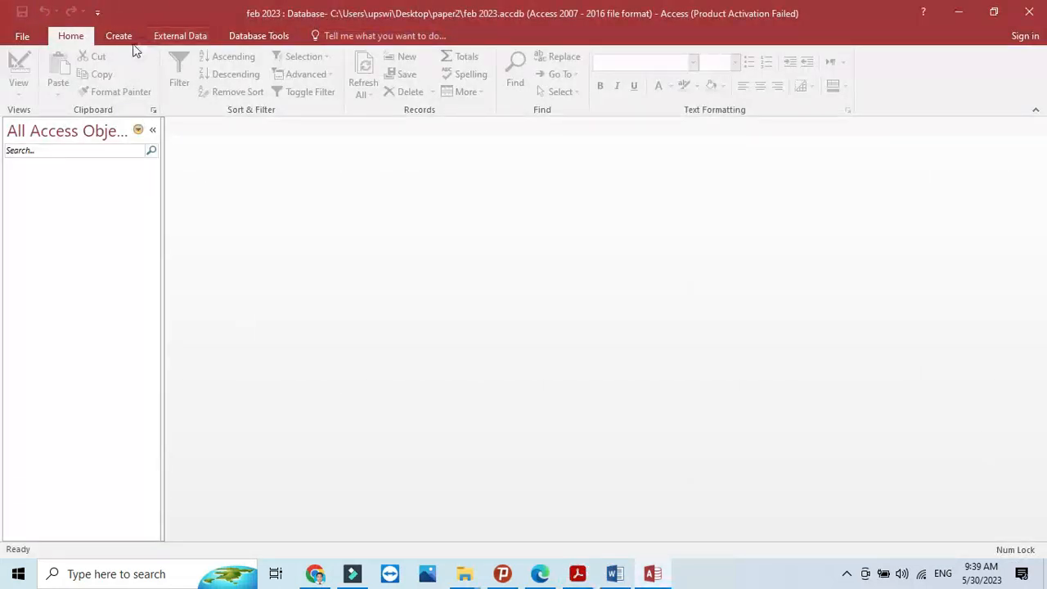
{"action": "left_click", "coordinate": [169, 39]}
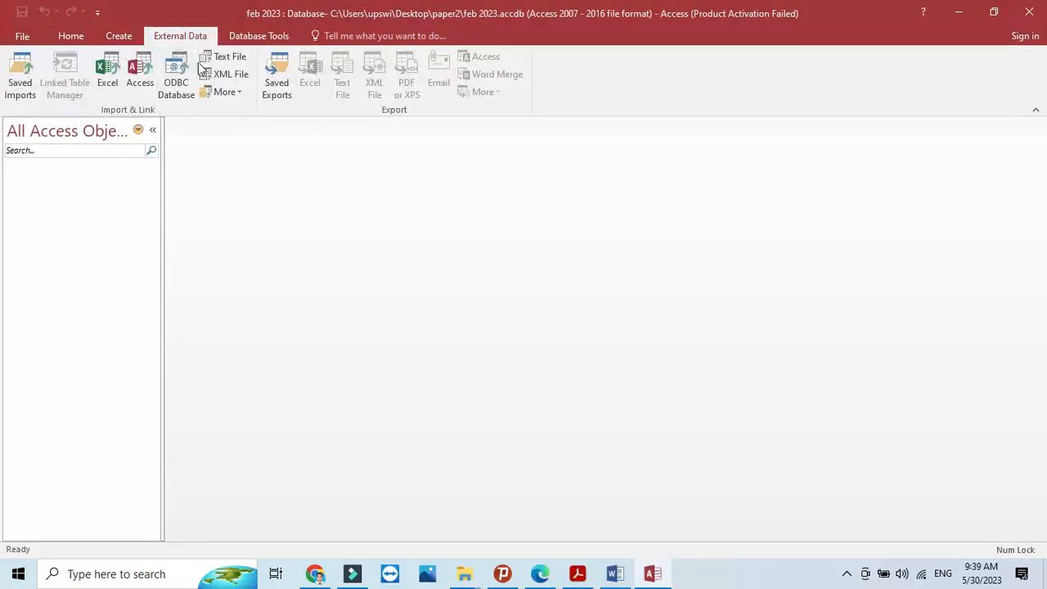
{"action": "left_click", "coordinate": [225, 56]}
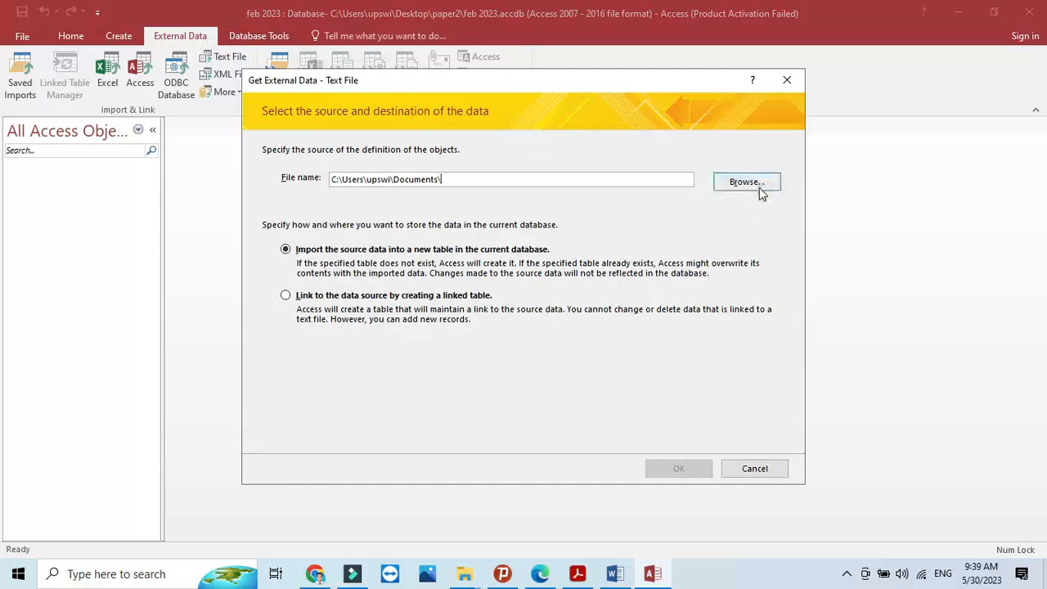
{"action": "left_click", "coordinate": [746, 182]}
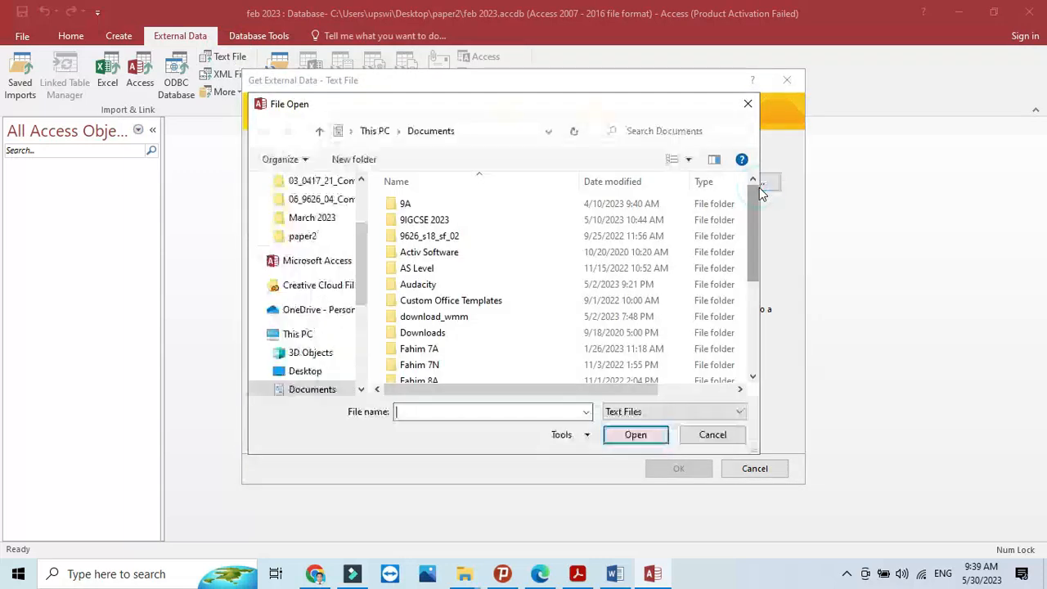
{"action": "left_click", "coordinate": [302, 237]}
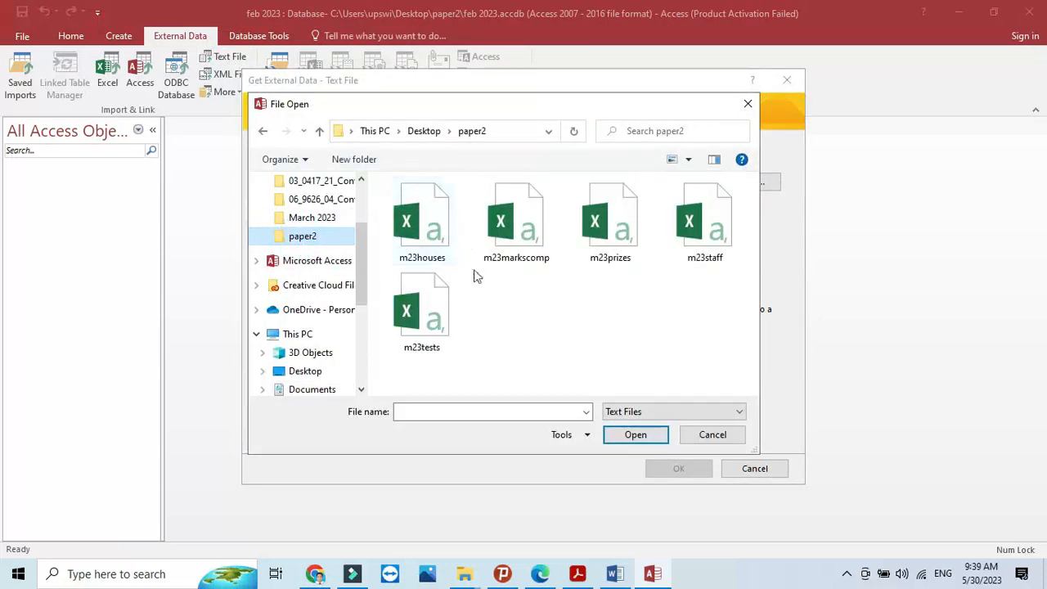
{"action": "left_click", "coordinate": [579, 575]}
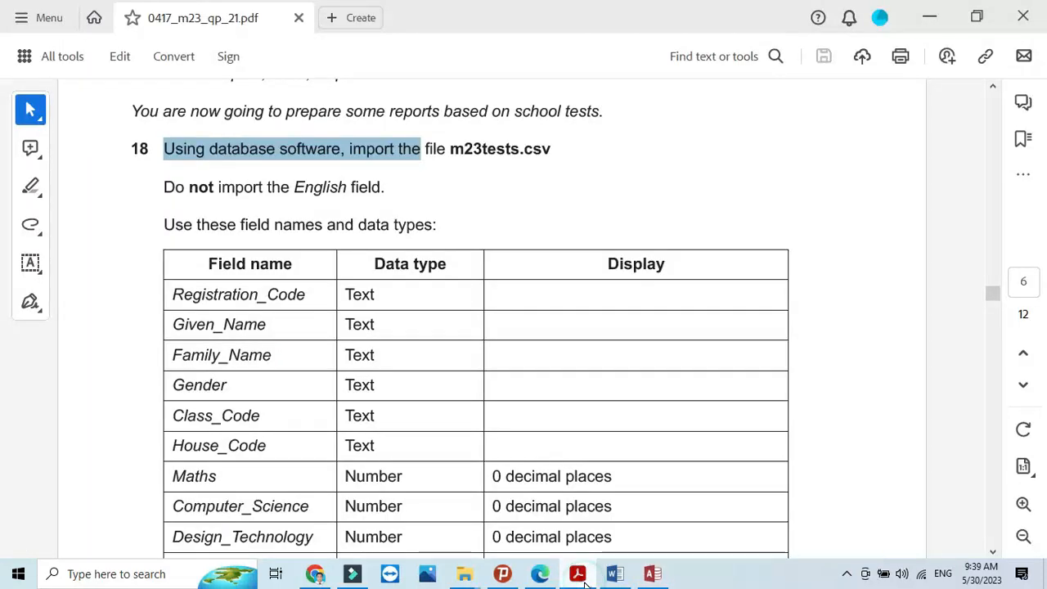
{"action": "left_click", "coordinate": [579, 575]}
{"action": "left_click", "coordinate": [442, 327]}
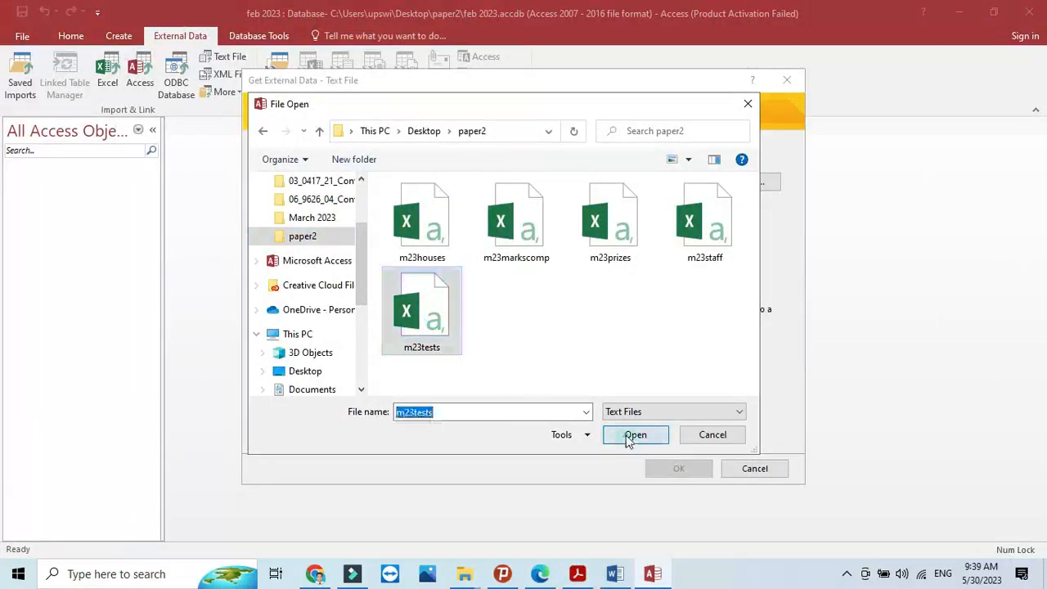
{"action": "left_click", "coordinate": [630, 437]}
{"action": "left_click", "coordinate": [682, 471]}
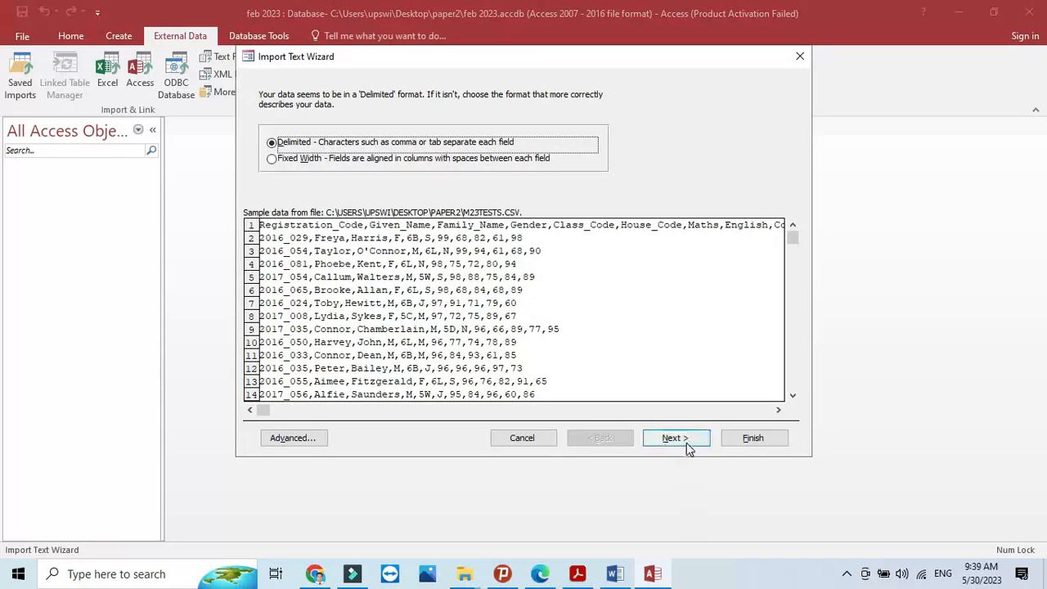
Keep the import comma-delimited and treat the first row as field names
{"action": "left_click", "coordinate": [687, 441]}
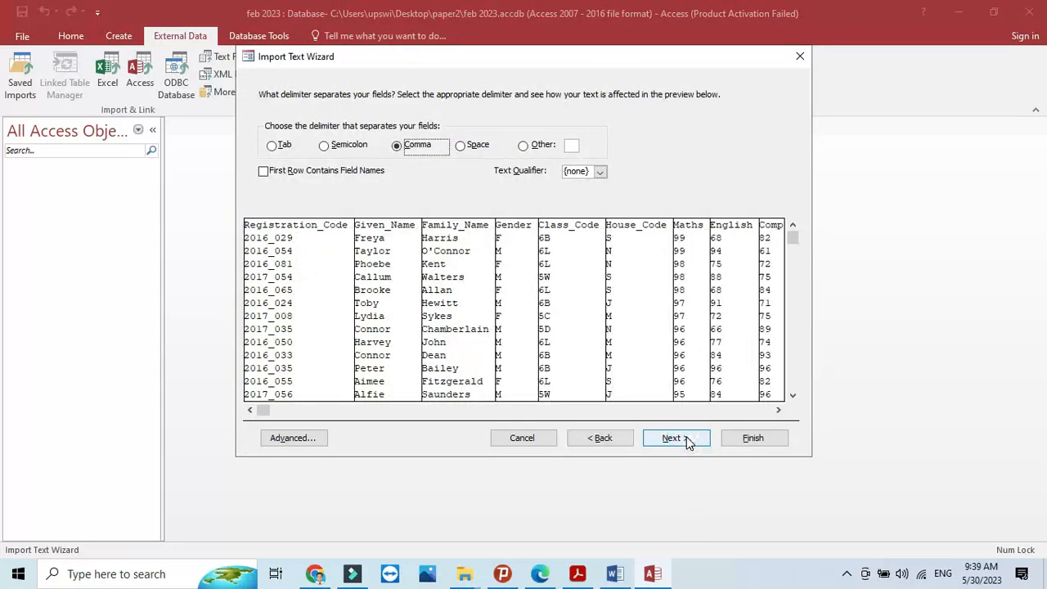
{"action": "left_click", "coordinate": [273, 177]}
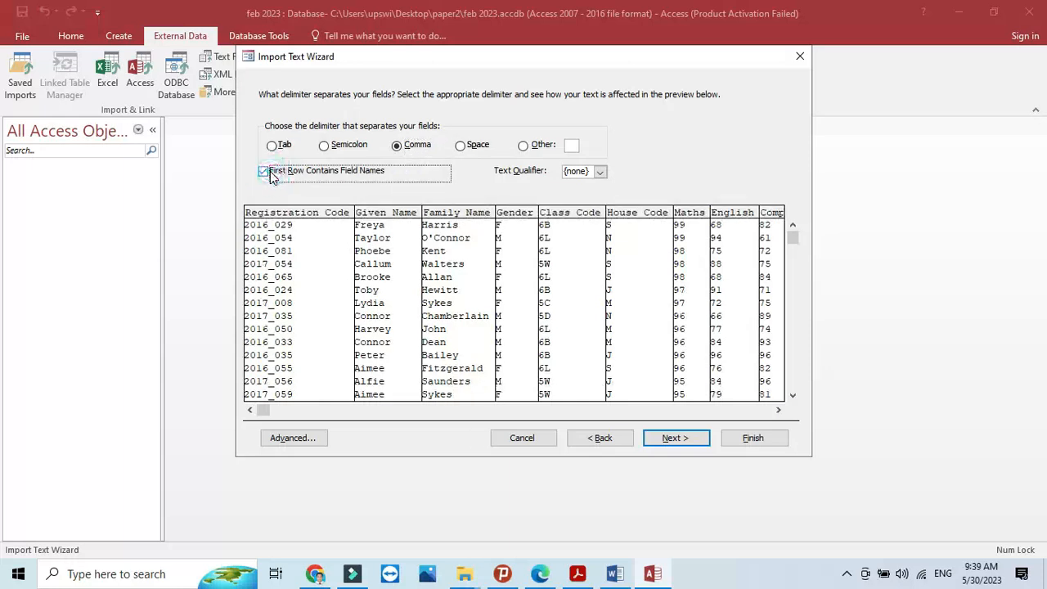
{"action": "left_click", "coordinate": [676, 438]}
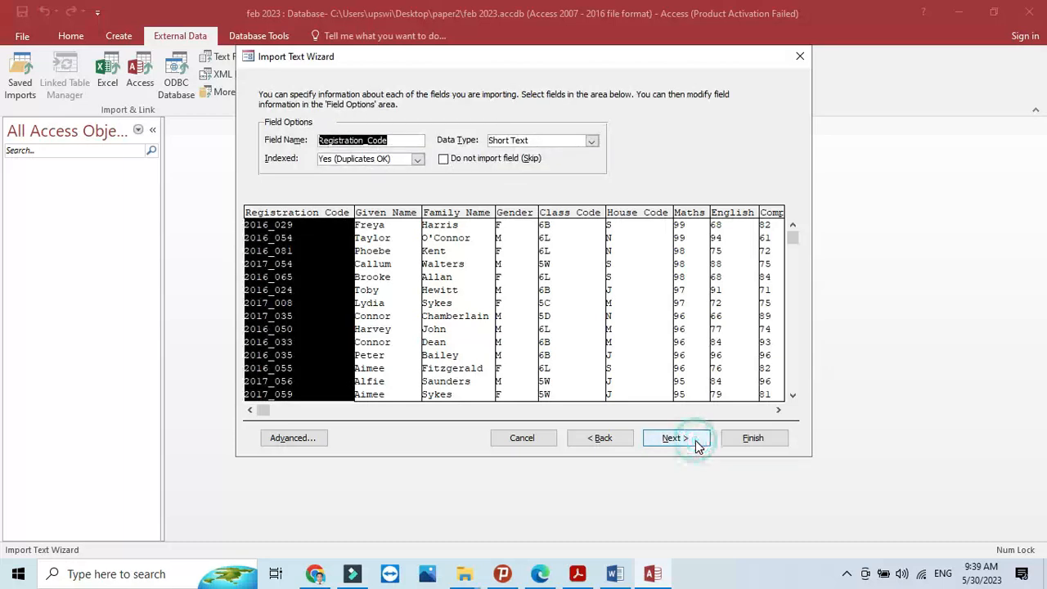
Examine the advanced import specification's field names and data types against the question 18 table in the question paper, keeping the specification as is
{"action": "left_click", "coordinate": [295, 439]}
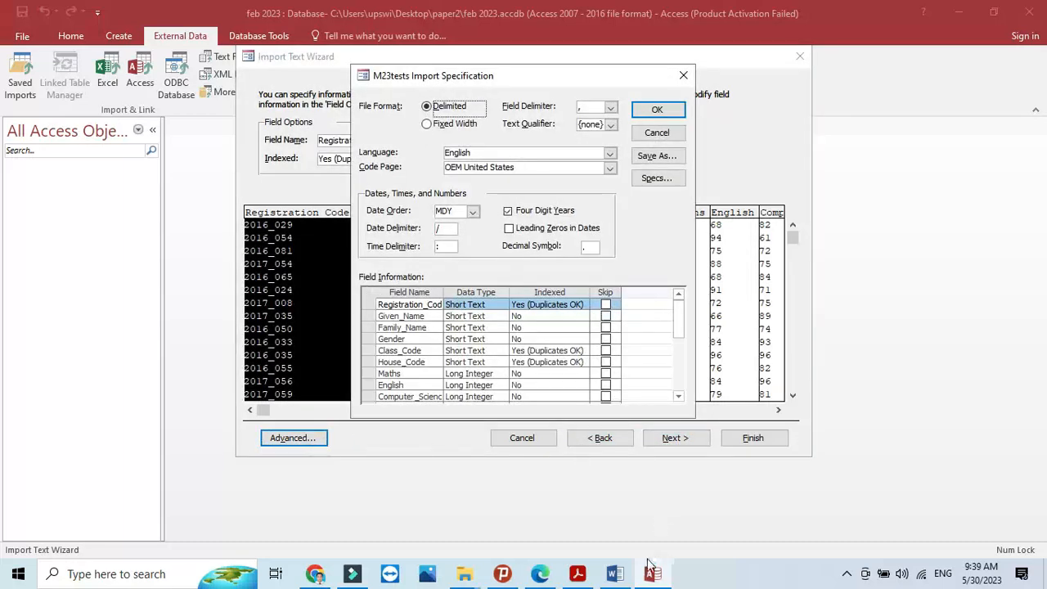
{"action": "left_click", "coordinate": [577, 573]}
{"action": "left_click", "coordinate": [584, 575]}
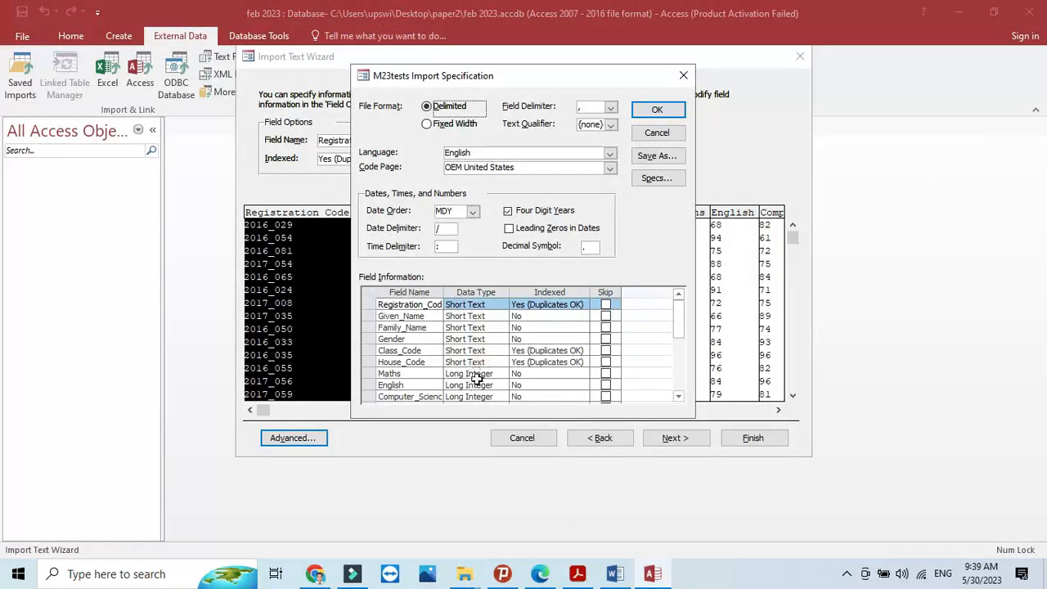
{"action": "left_click", "coordinate": [577, 574]}
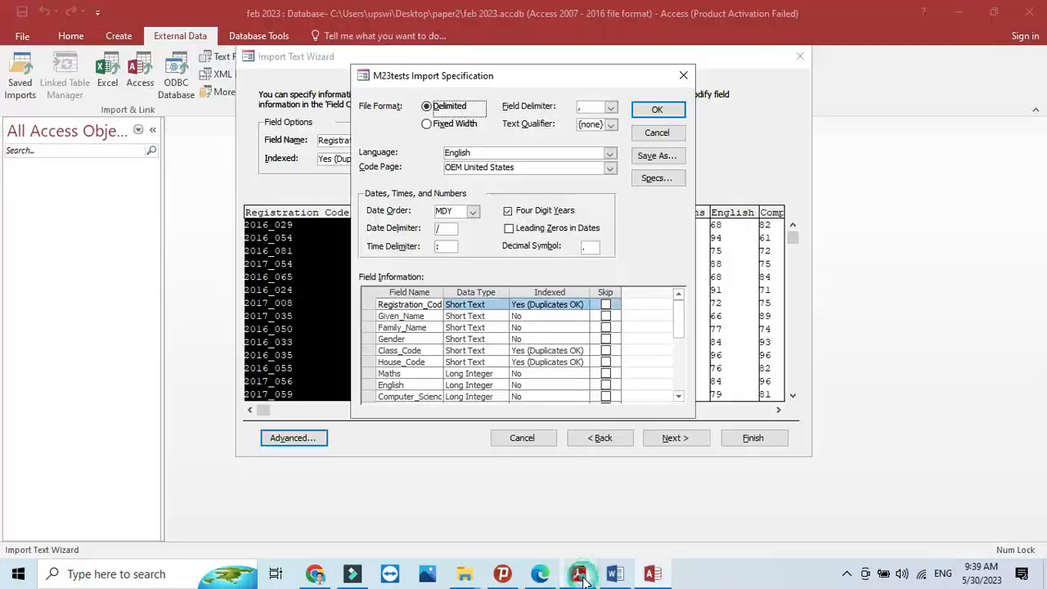
{"action": "left_click", "coordinate": [583, 574]}
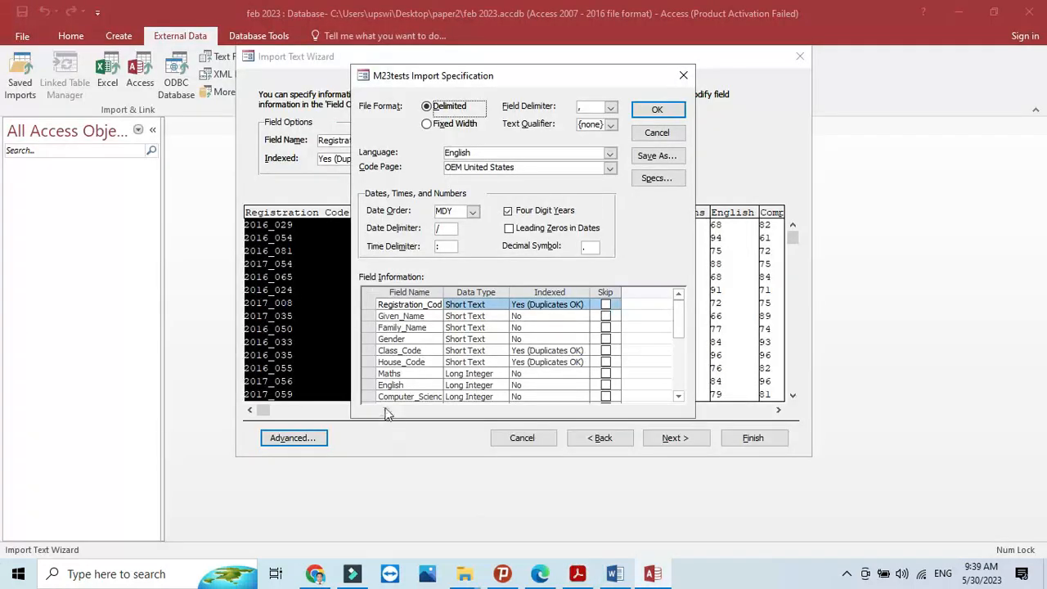
{"action": "left_click", "coordinate": [583, 574]}
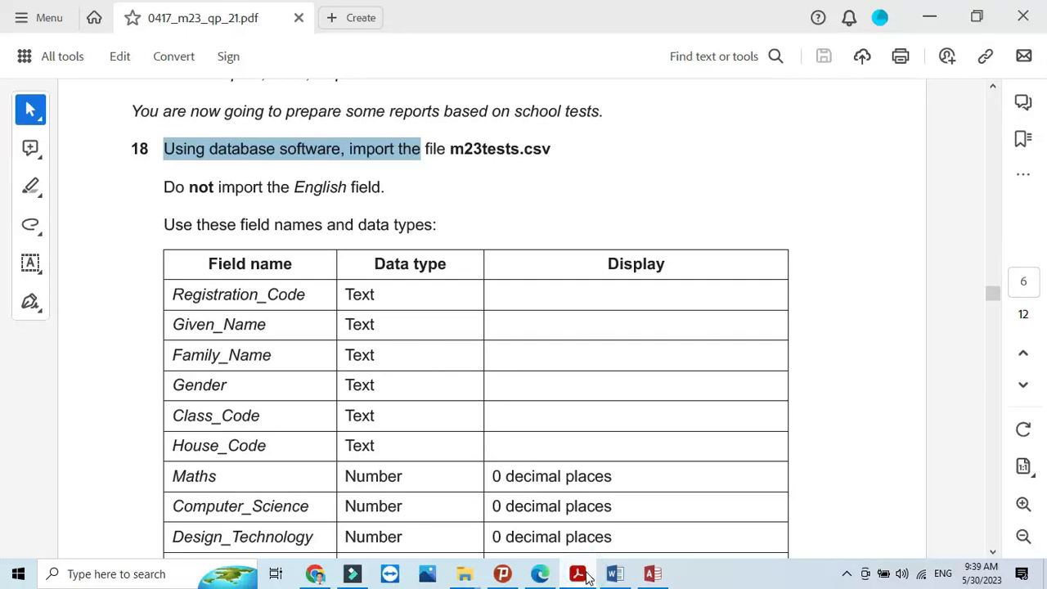
{"action": "left_click", "coordinate": [582, 573]}
{"action": "scroll", "coordinate": [469, 363], "scroll_direction": "down", "scroll_amount": 2}
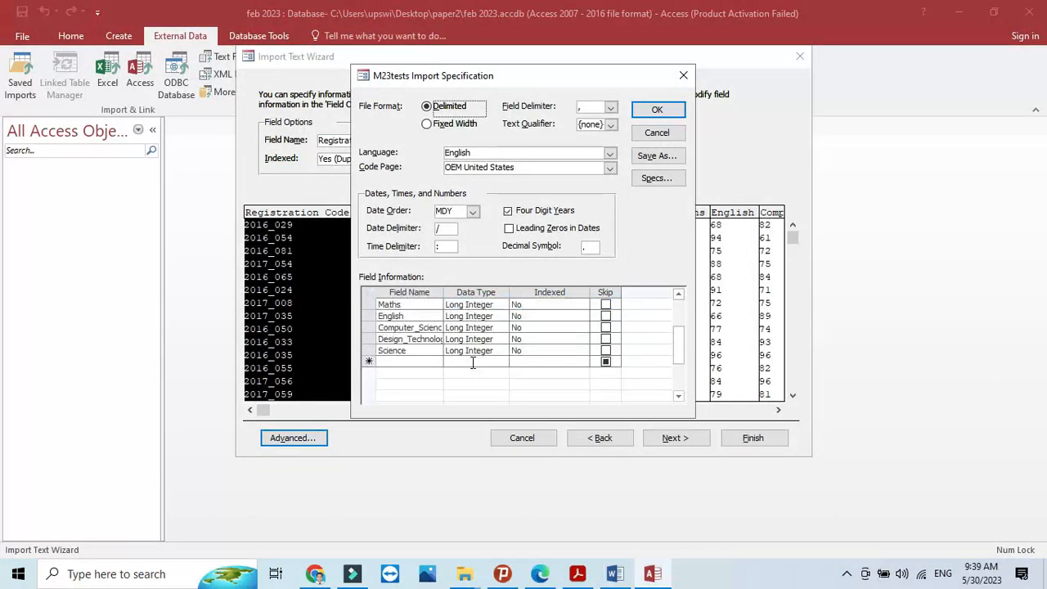
{"action": "left_click", "coordinate": [583, 573]}
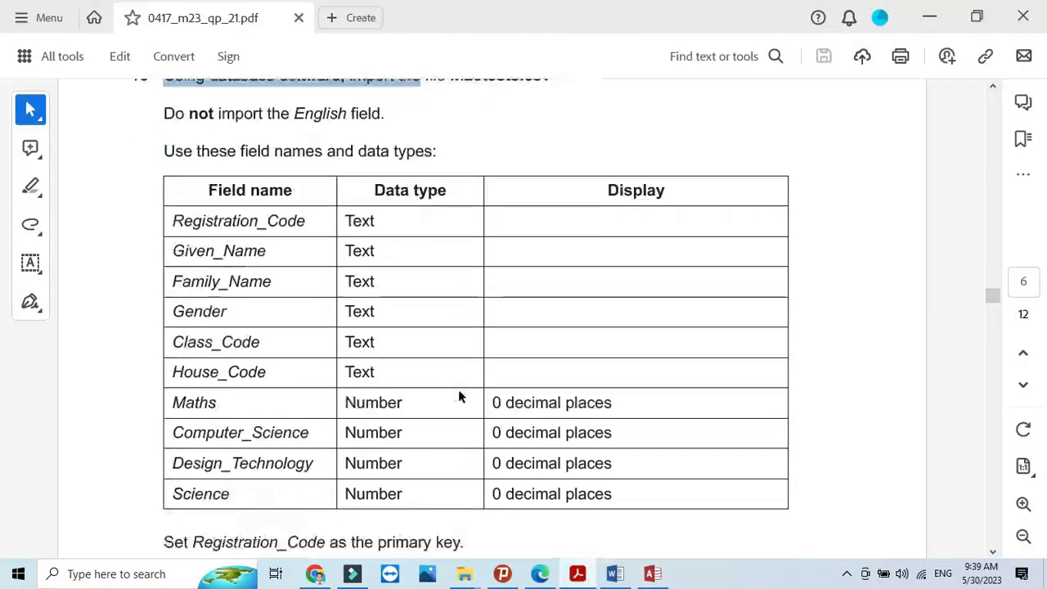
{"action": "scroll", "coordinate": [459, 393], "scroll_direction": "down", "scroll_amount": 1}
{"action": "left_click", "coordinate": [571, 581]}
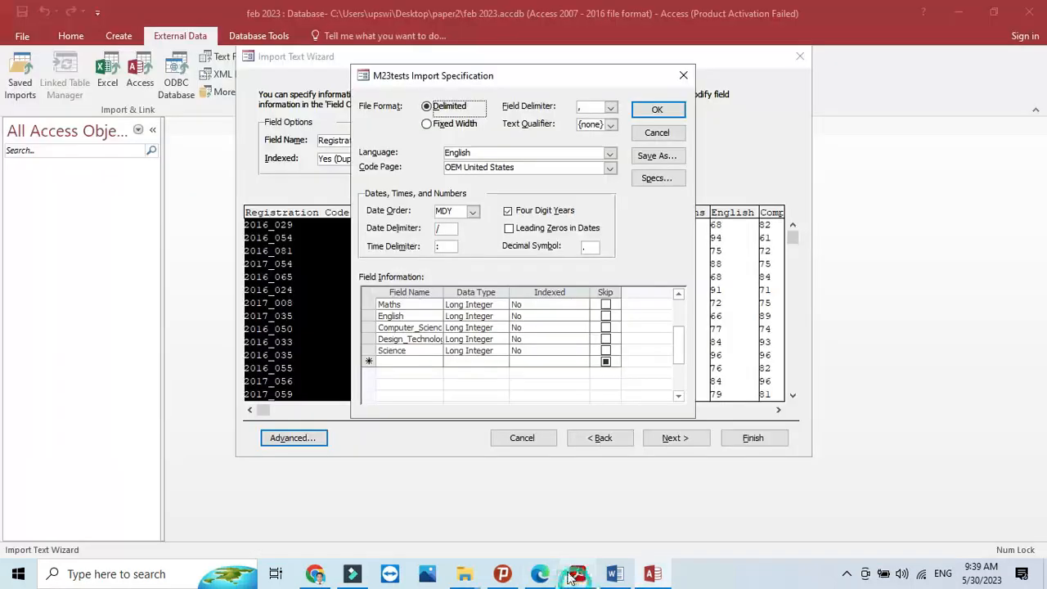
{"action": "scroll", "coordinate": [483, 378], "scroll_direction": "up", "scroll_amount": 1}
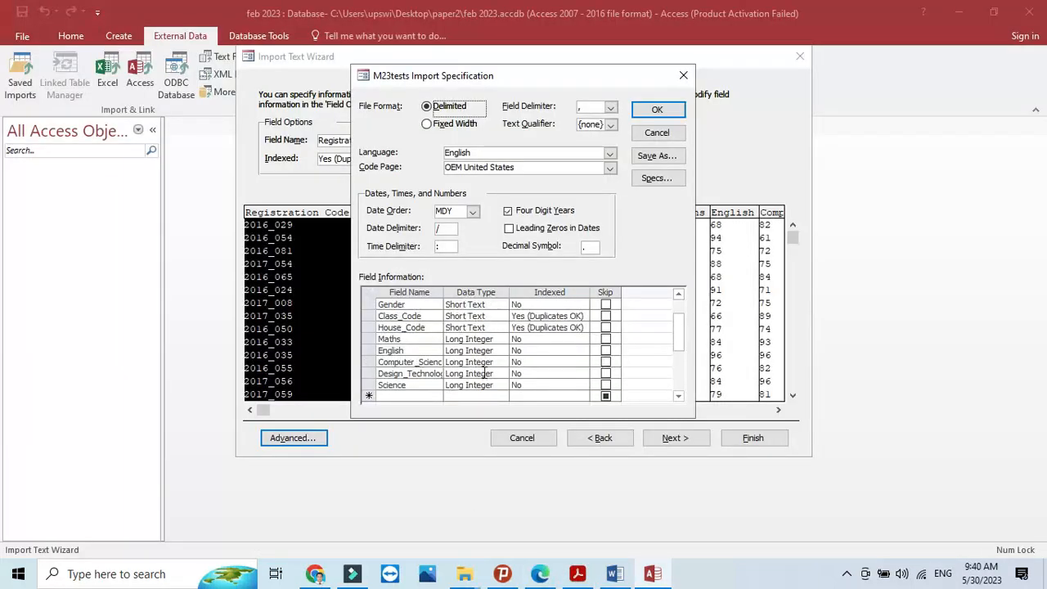
{"action": "scroll", "coordinate": [482, 373], "scroll_direction": "up", "scroll_amount": 1}
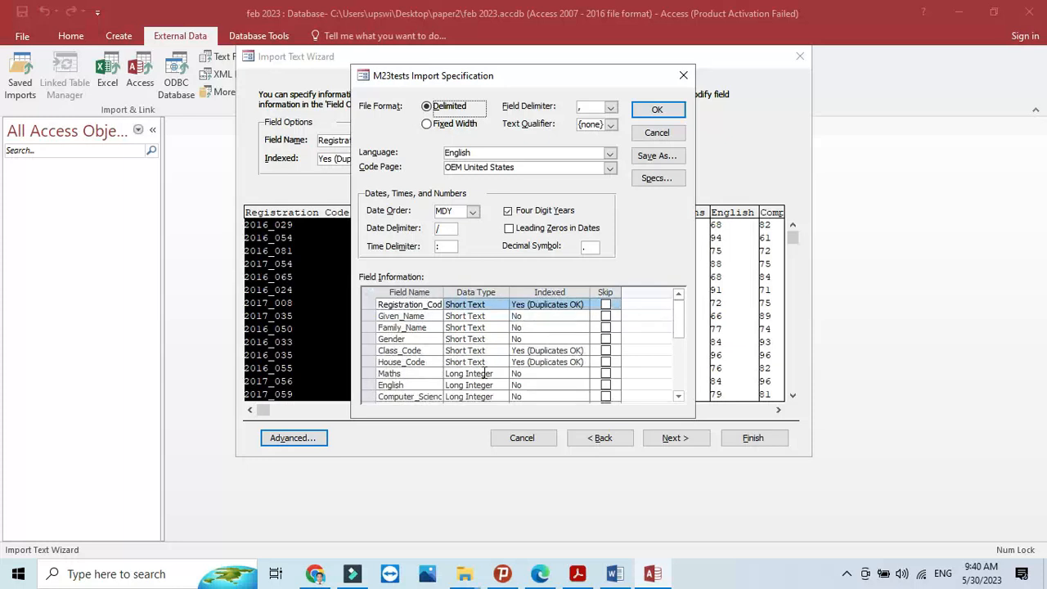
{"action": "scroll", "coordinate": [483, 374], "scroll_direction": "down", "scroll_amount": 1}
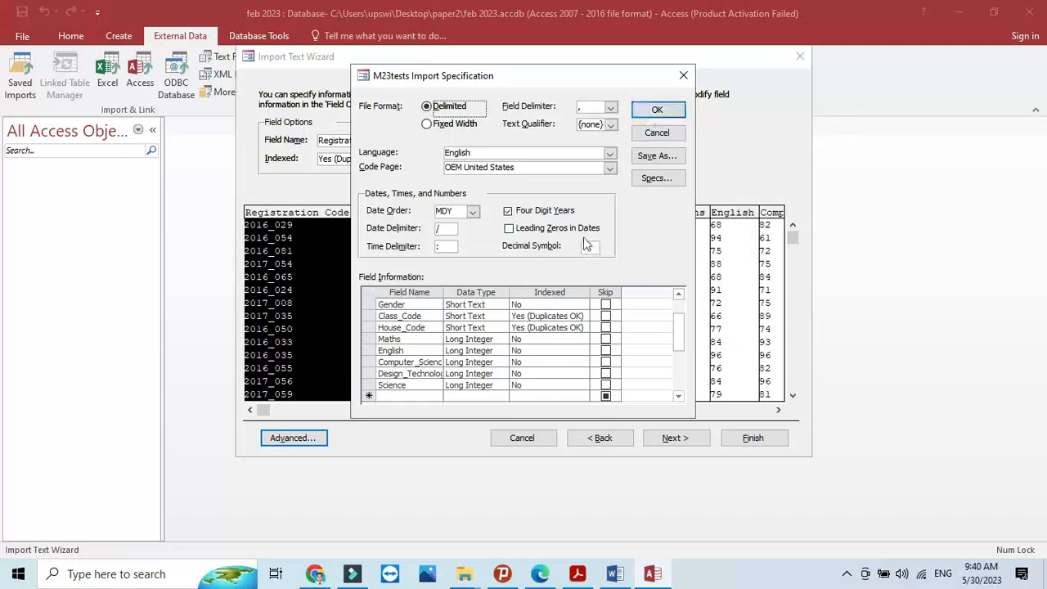
{"action": "left_click", "coordinate": [658, 111]}
Check the field instructions in the question paper and exclude the English field from the import
{"action": "left_click", "coordinate": [579, 574]}
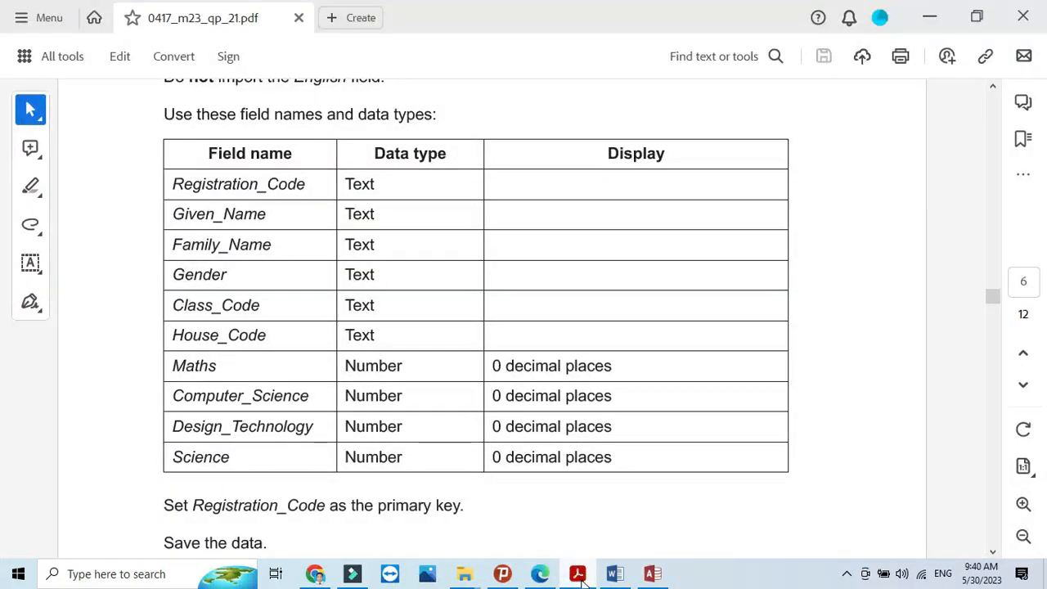
{"action": "scroll", "coordinate": [458, 352], "scroll_direction": "up", "scroll_amount": 1}
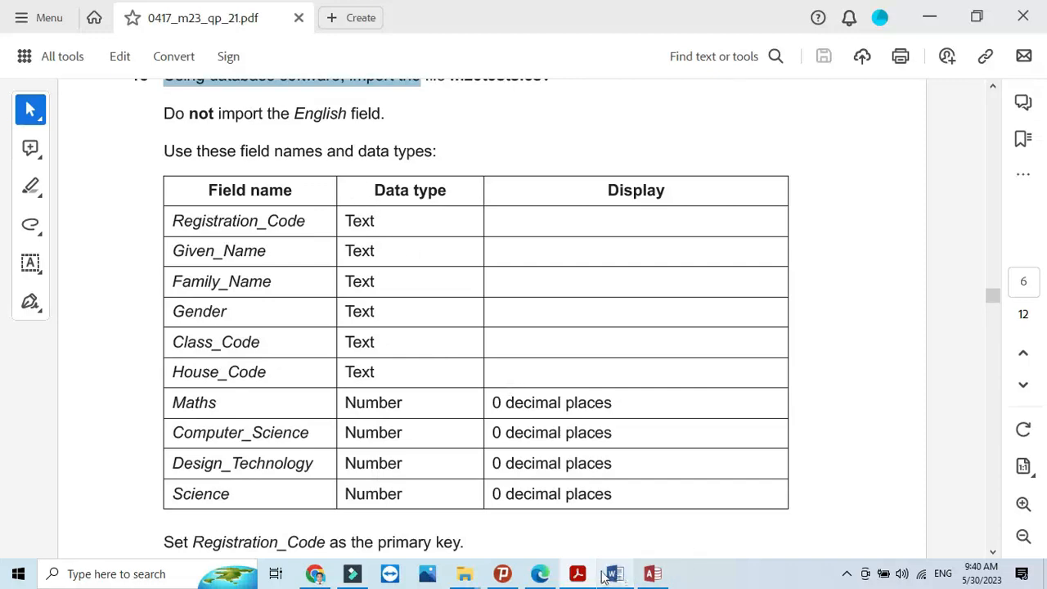
{"action": "left_click", "coordinate": [652, 574]}
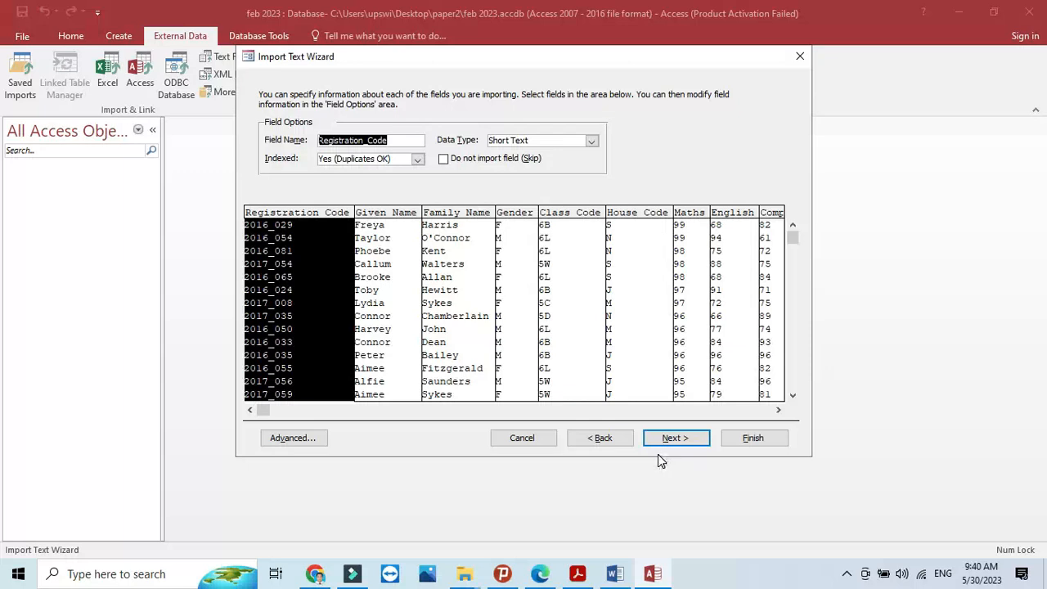
{"action": "left_click", "coordinate": [731, 212]}
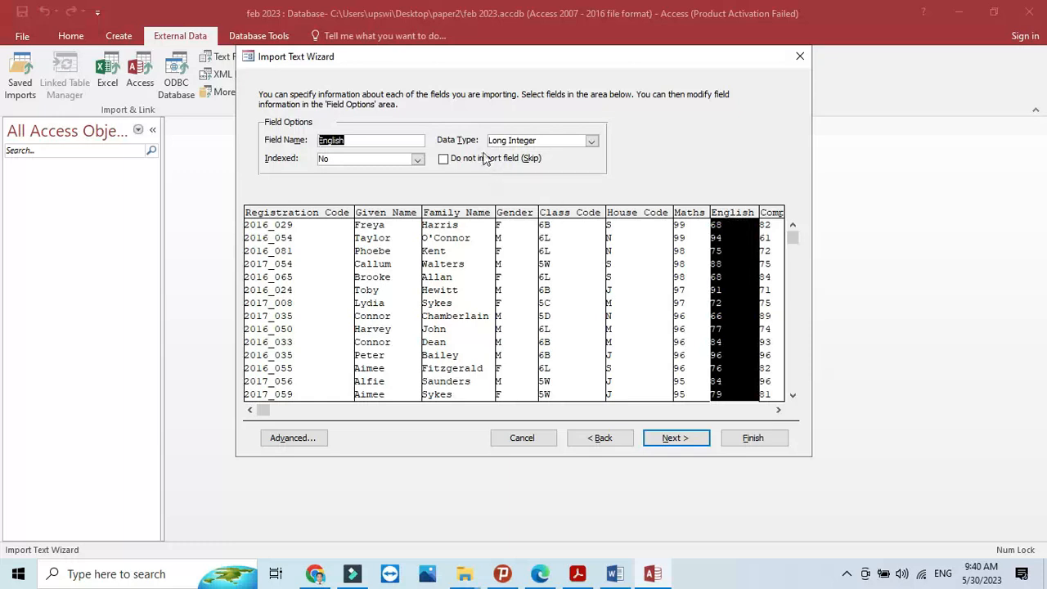
{"action": "left_click", "coordinate": [445, 160]}
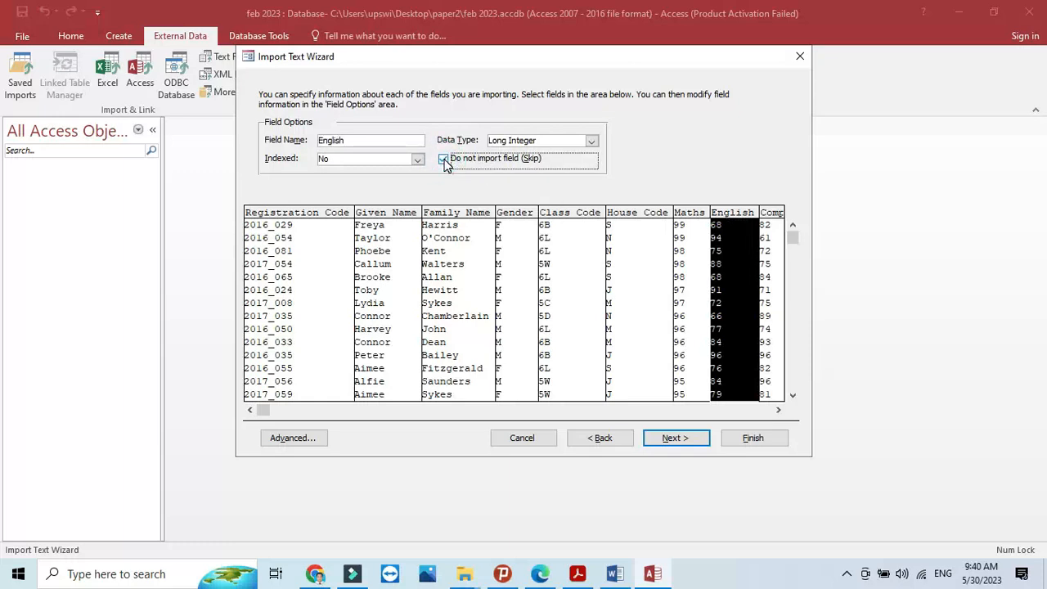
{"action": "left_click", "coordinate": [444, 159]}
{"action": "left_click", "coordinate": [738, 219]}
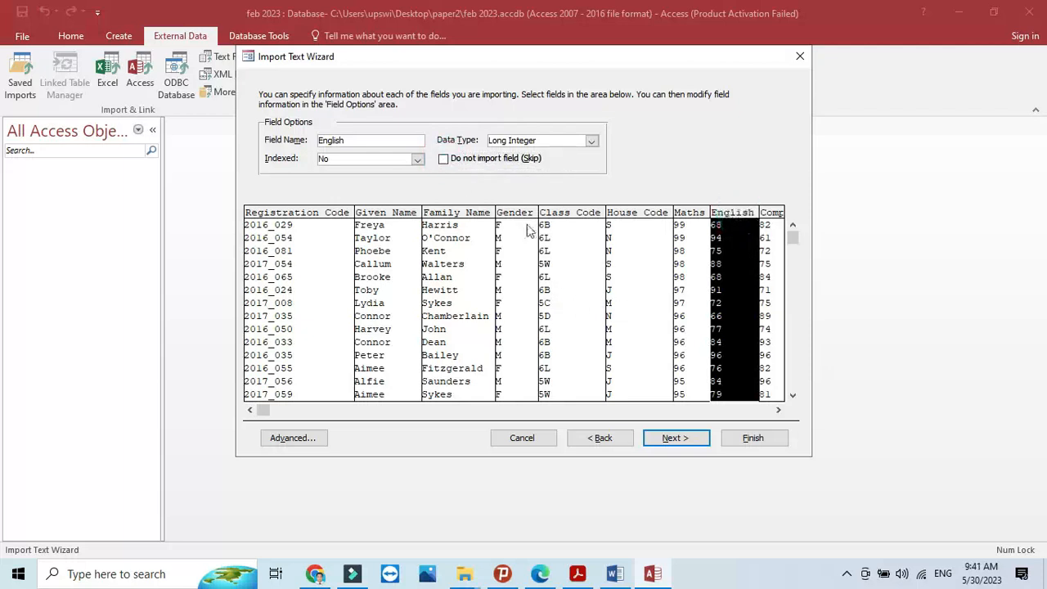
{"action": "left_click", "coordinate": [446, 162]}
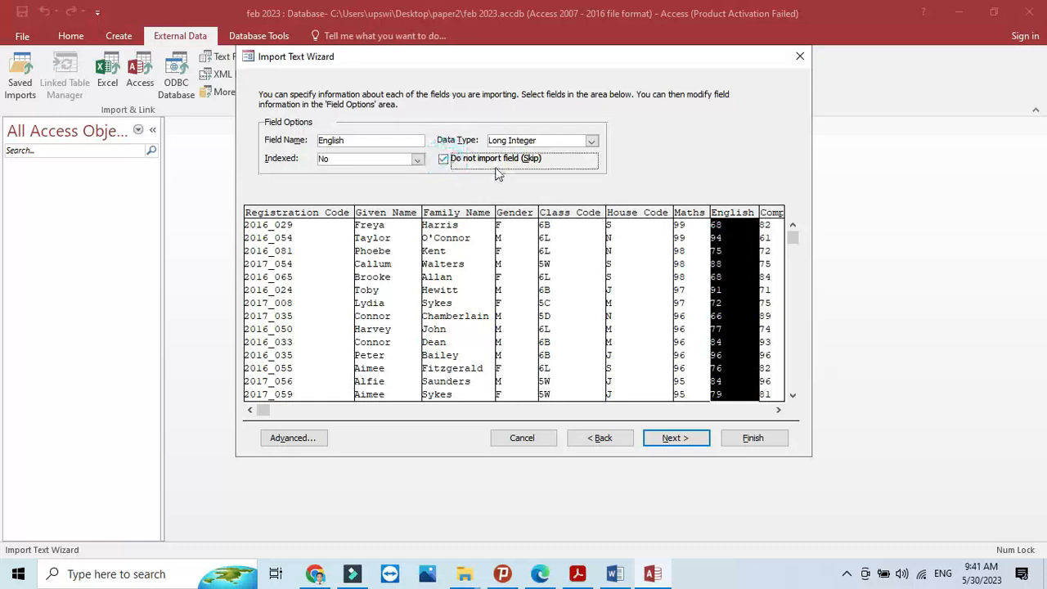
{"action": "left_click", "coordinate": [680, 440]}
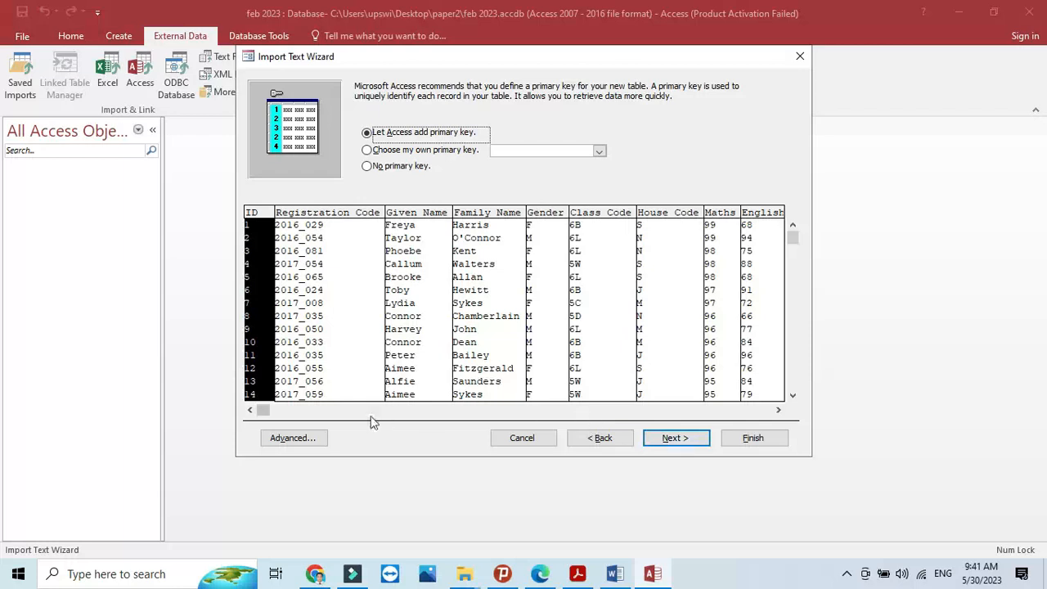
Check the primary key instruction in the question paper and choose Registration_Code as the imported table's own primary key
{"action": "left_click_drag", "start_coordinate": [263, 410], "coordinate": [429, 411]}
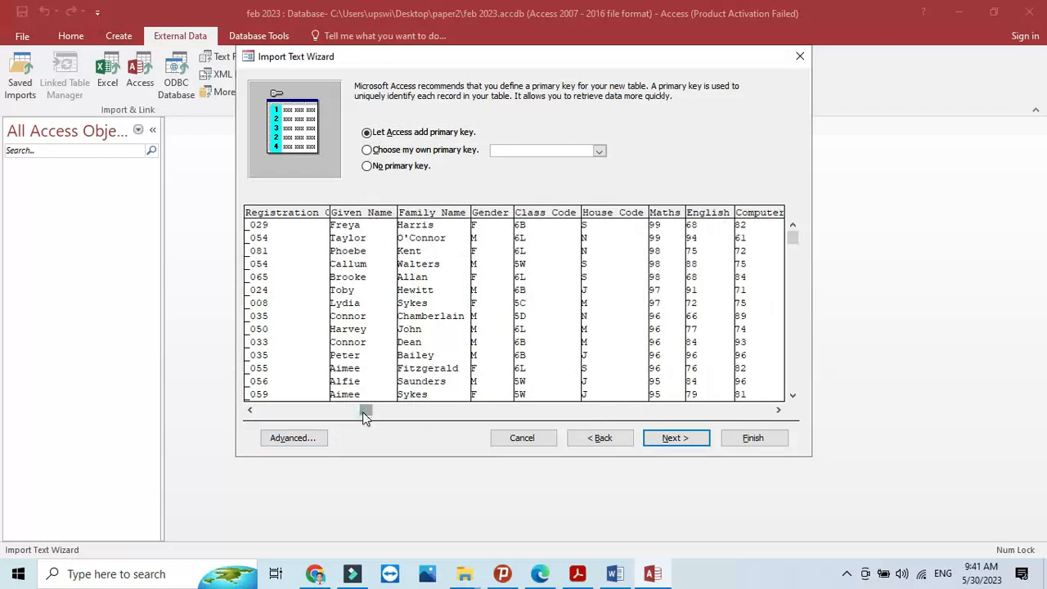
{"action": "left_click_drag", "start_coordinate": [366, 411], "coordinate": [275, 410]}
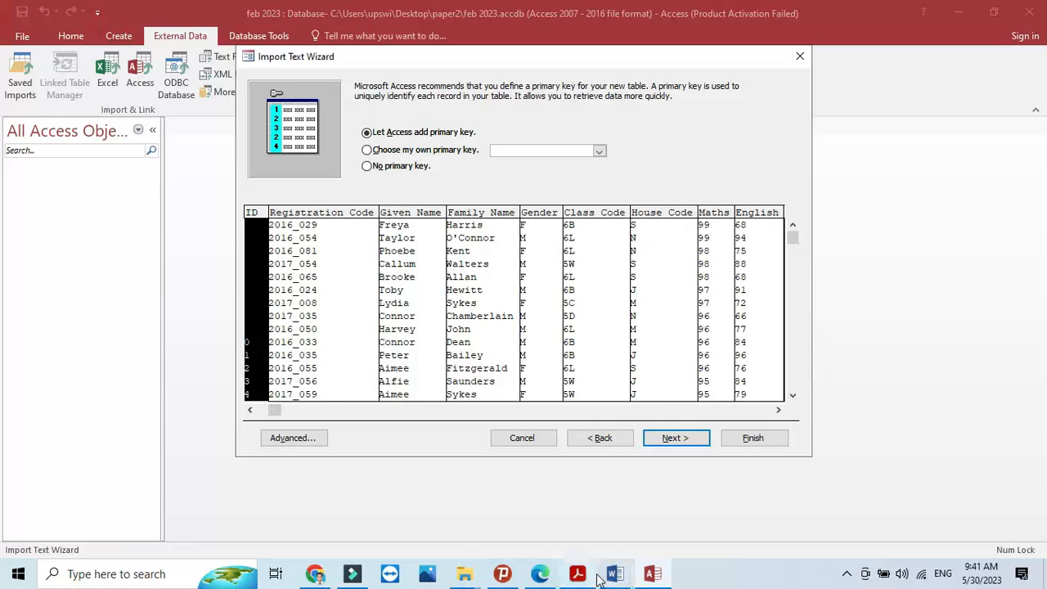
{"action": "left_click", "coordinate": [579, 574]}
{"action": "scroll", "coordinate": [395, 514], "scroll_direction": "down", "scroll_amount": 1}
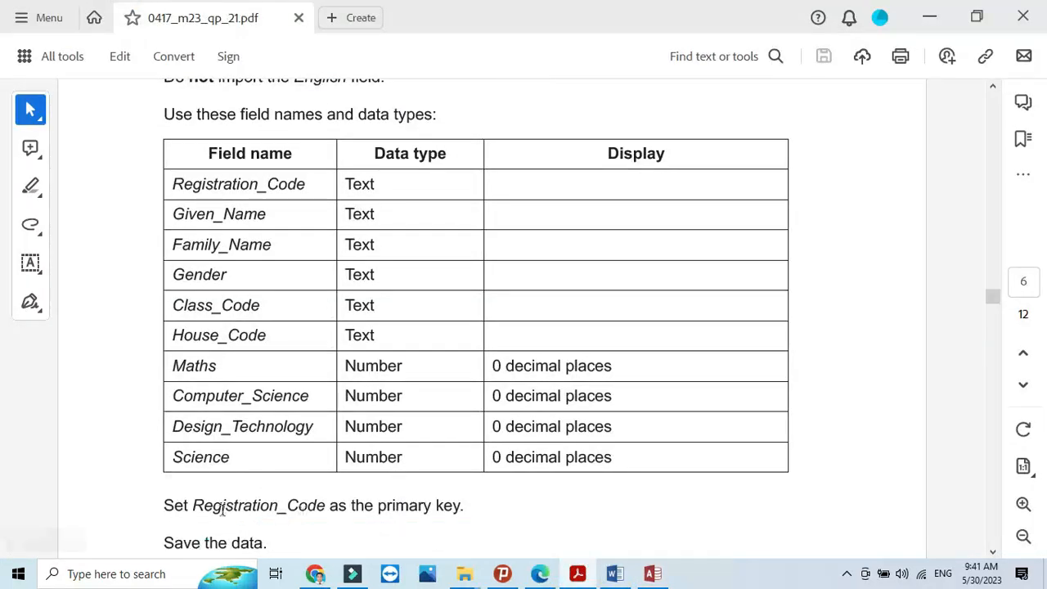
{"action": "left_click_drag", "start_coordinate": [193, 505], "coordinate": [322, 514]}
{"action": "key", "text": "alt+Tab"}
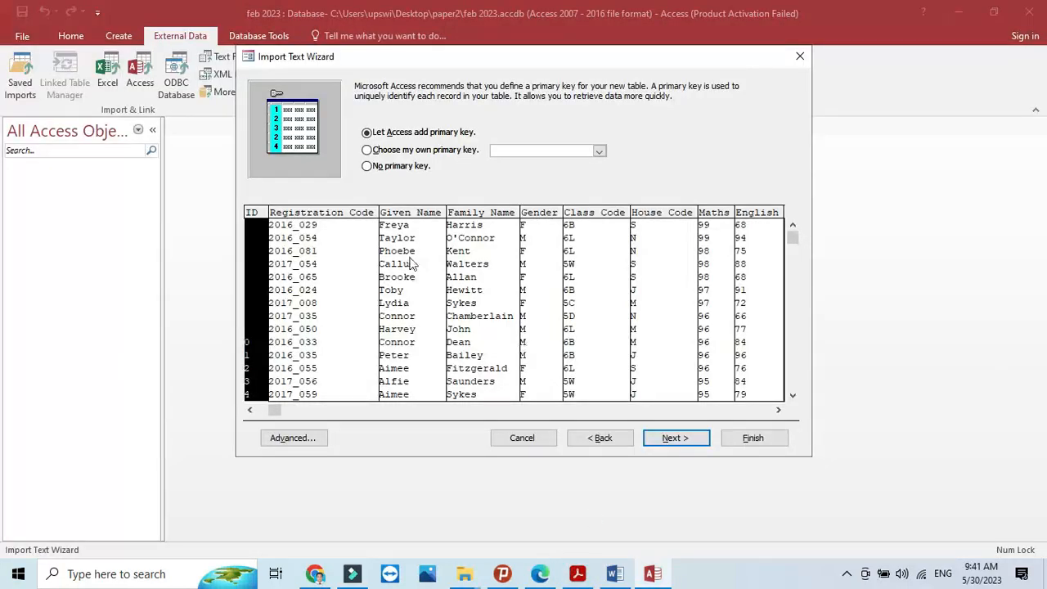
{"action": "left_click", "coordinate": [378, 151]}
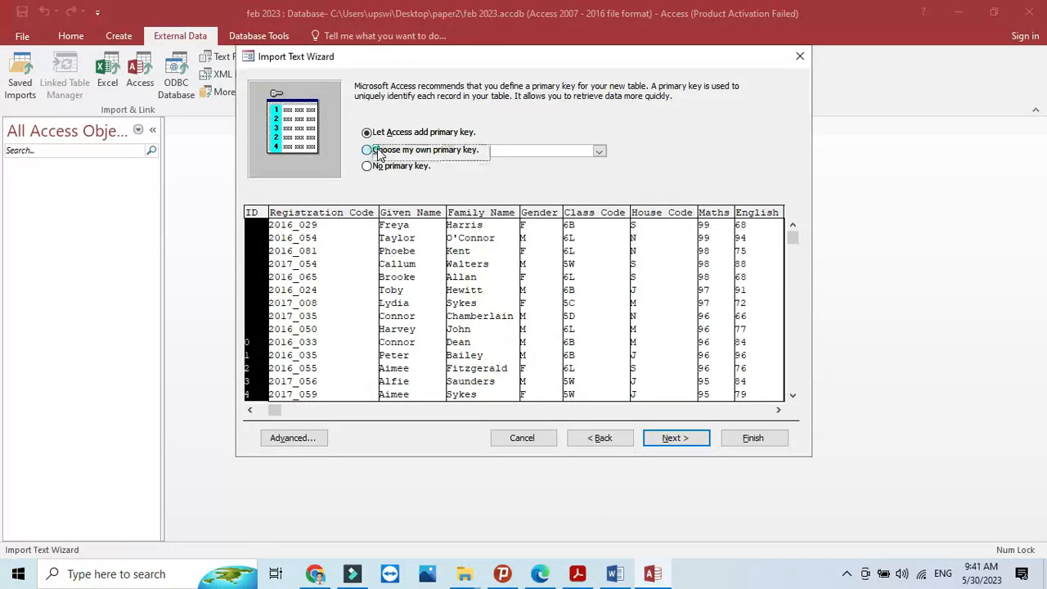
{"action": "left_click", "coordinate": [652, 452]}
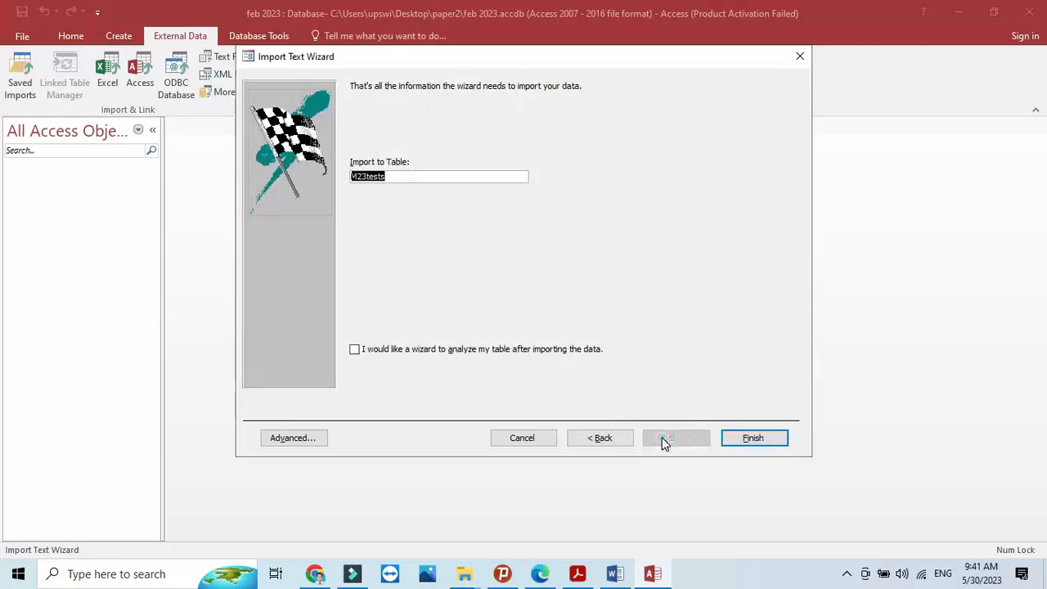
Finish the import into the M23tests table without saving the import steps, and open the table
{"action": "left_click", "coordinate": [751, 440]}
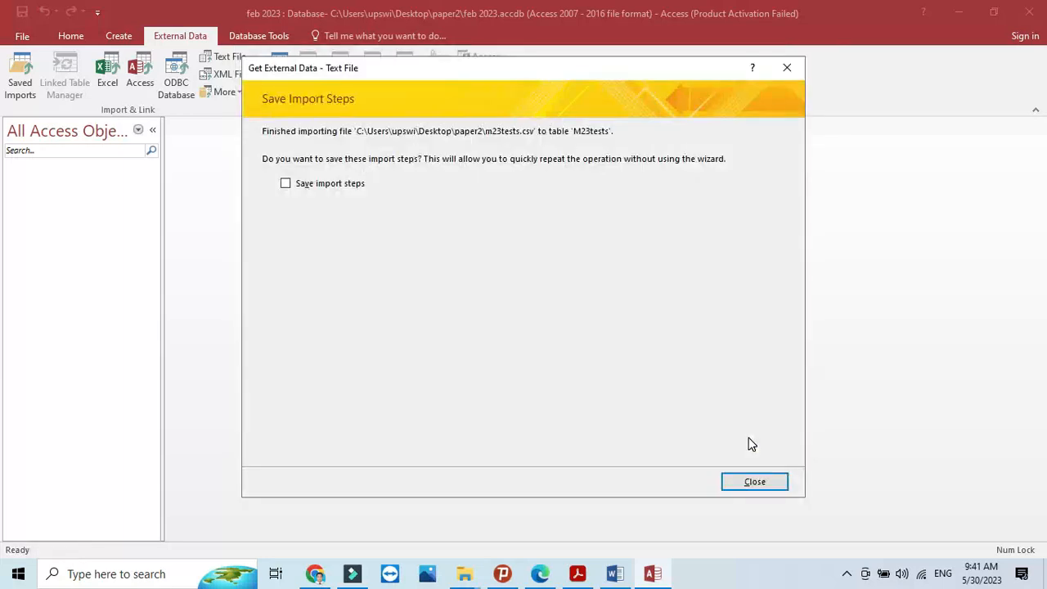
{"action": "left_click", "coordinate": [755, 481]}
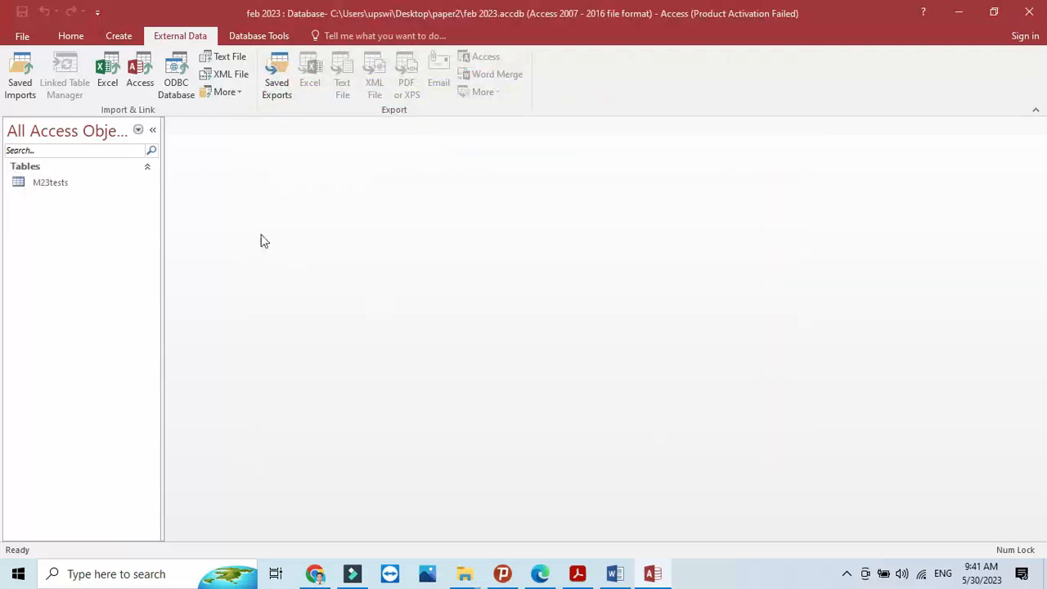
{"action": "double_click", "coordinate": [65, 189]}
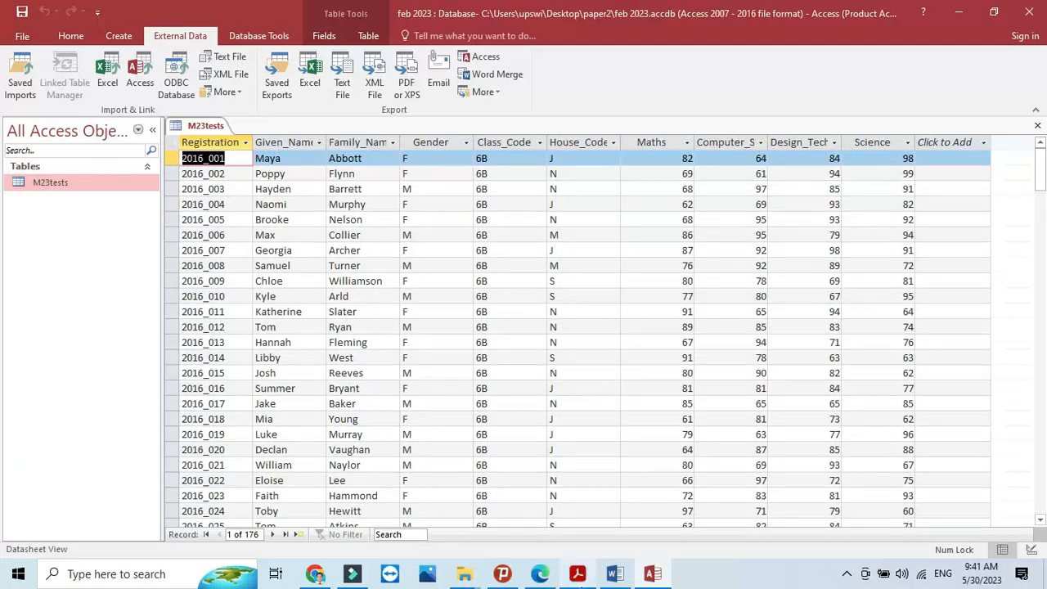
Check the display requirements in the question paper, switch M23tests to Design View and go through its number fields from Maths to Science
{"action": "left_click", "coordinate": [578, 574]}
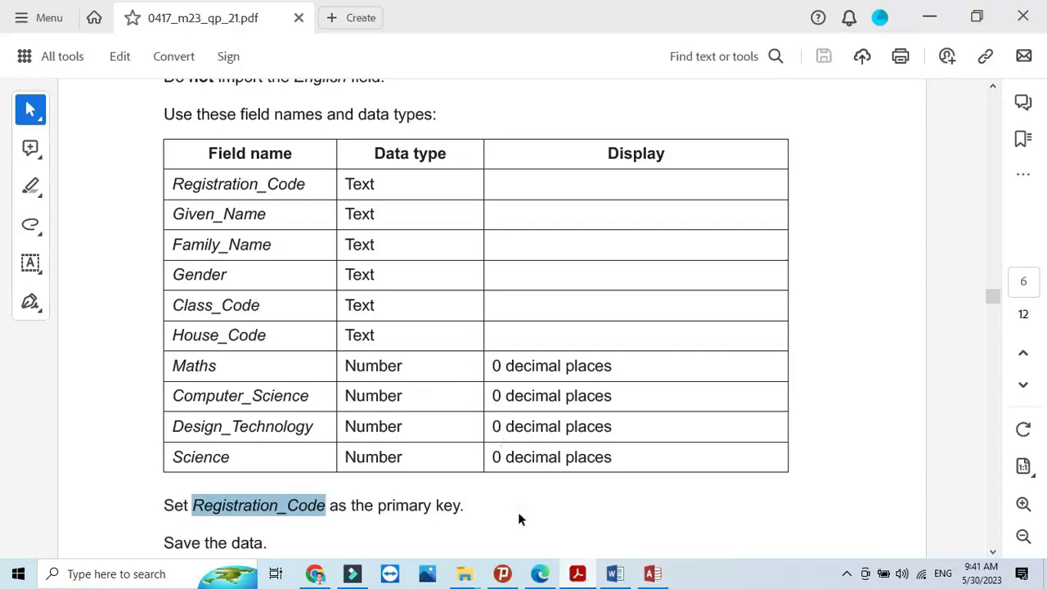
{"action": "left_click", "coordinate": [578, 576]}
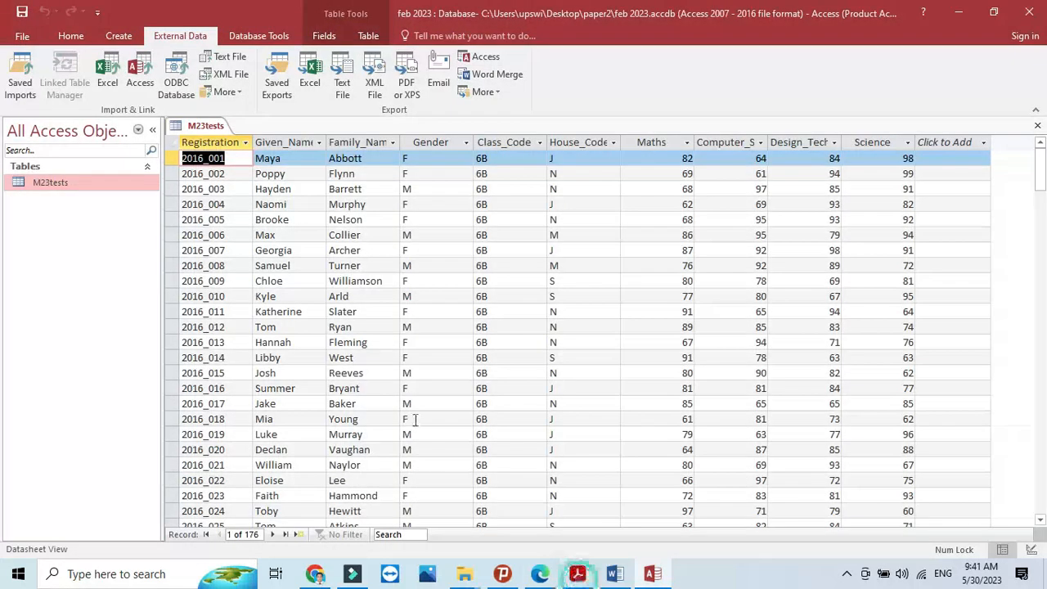
{"action": "right_click", "coordinate": [213, 133]}
{"action": "left_click", "coordinate": [250, 198]}
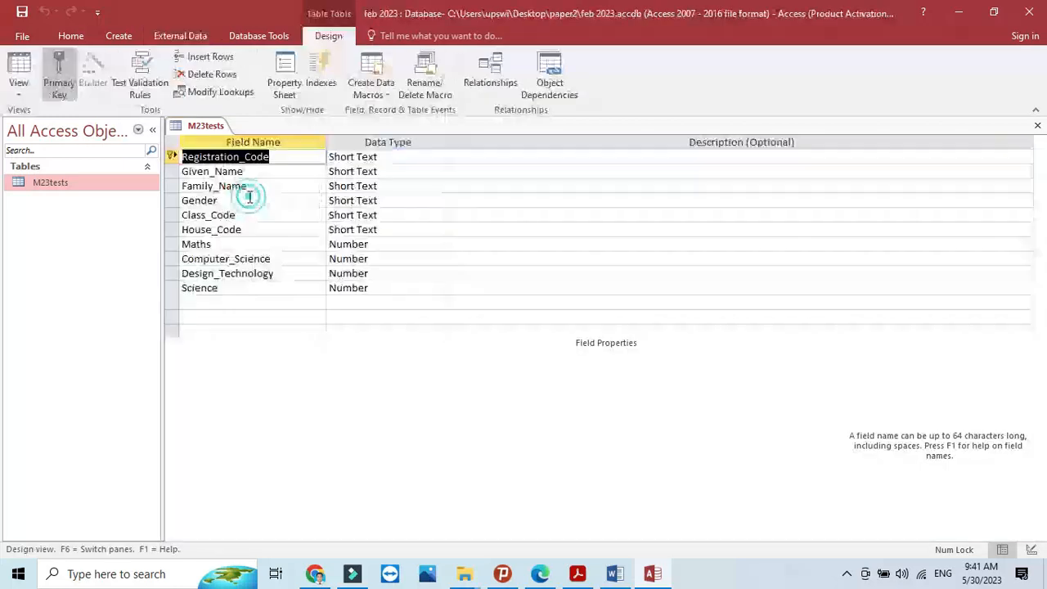
{"action": "left_click", "coordinate": [210, 244]}
{"action": "left_click", "coordinate": [216, 259]}
{"action": "left_click", "coordinate": [213, 273]}
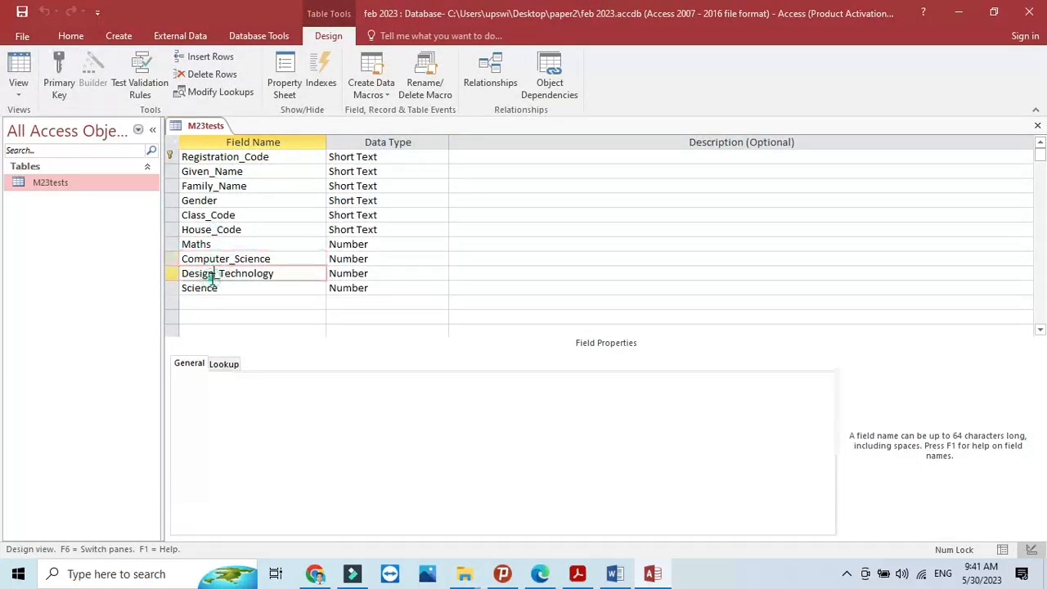
{"action": "left_click", "coordinate": [213, 288]}
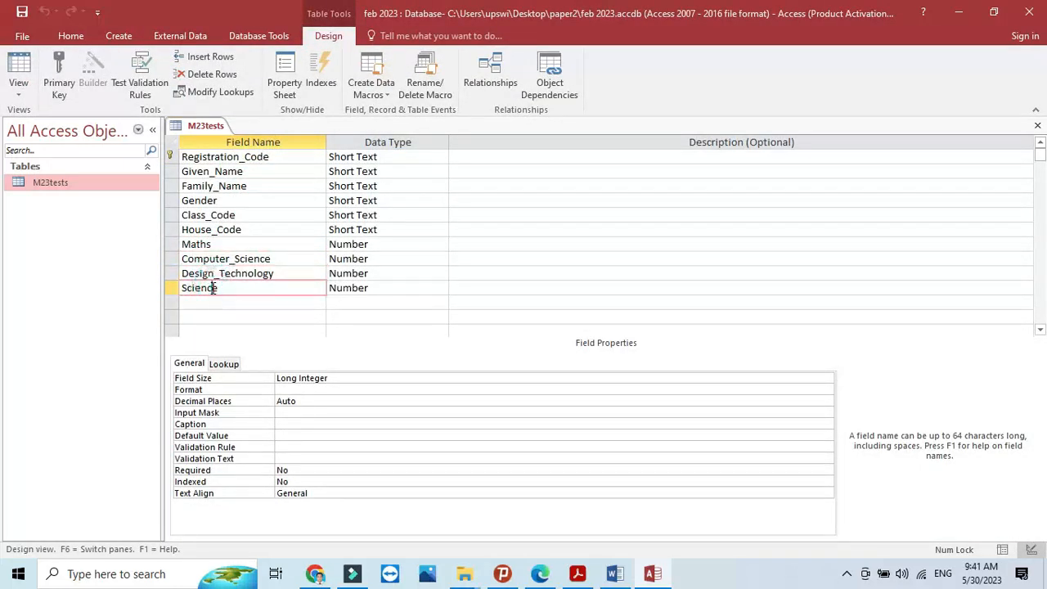
Set Decimal Places to 0 for the Maths and Computer_Science fields of M23tests
{"action": "left_click", "coordinate": [263, 243]}
{"action": "left_click", "coordinate": [390, 243]}
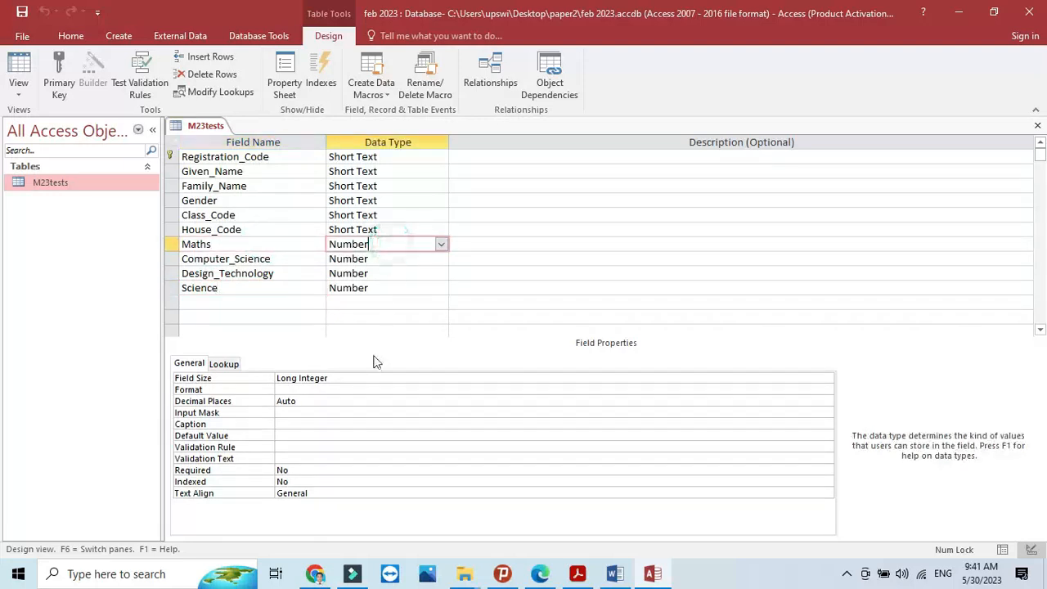
{"action": "left_click", "coordinate": [350, 401]}
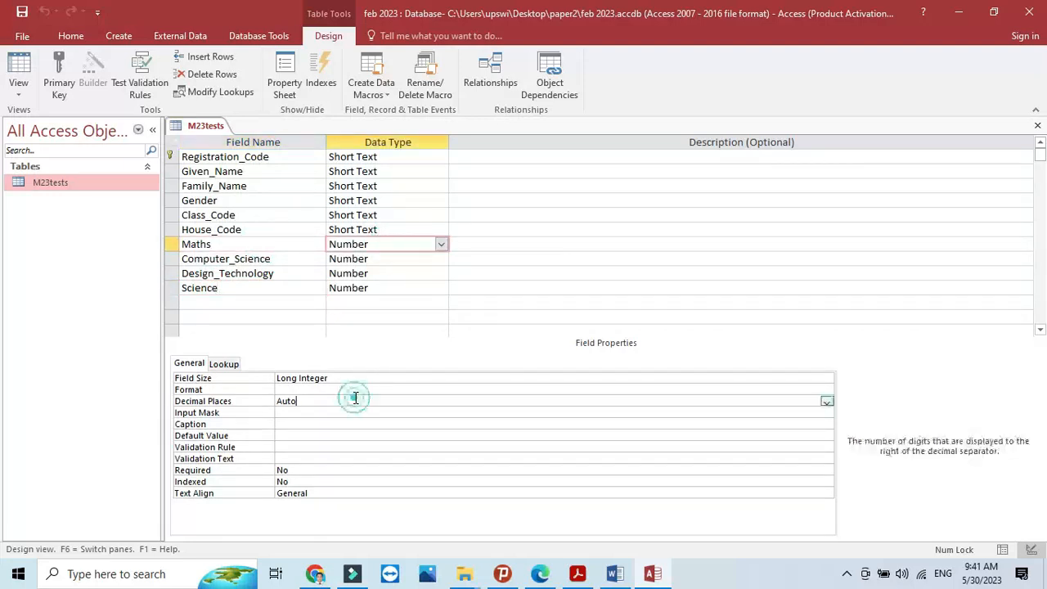
{"action": "left_click", "coordinate": [827, 402]}
{"action": "left_click", "coordinate": [286, 240]}
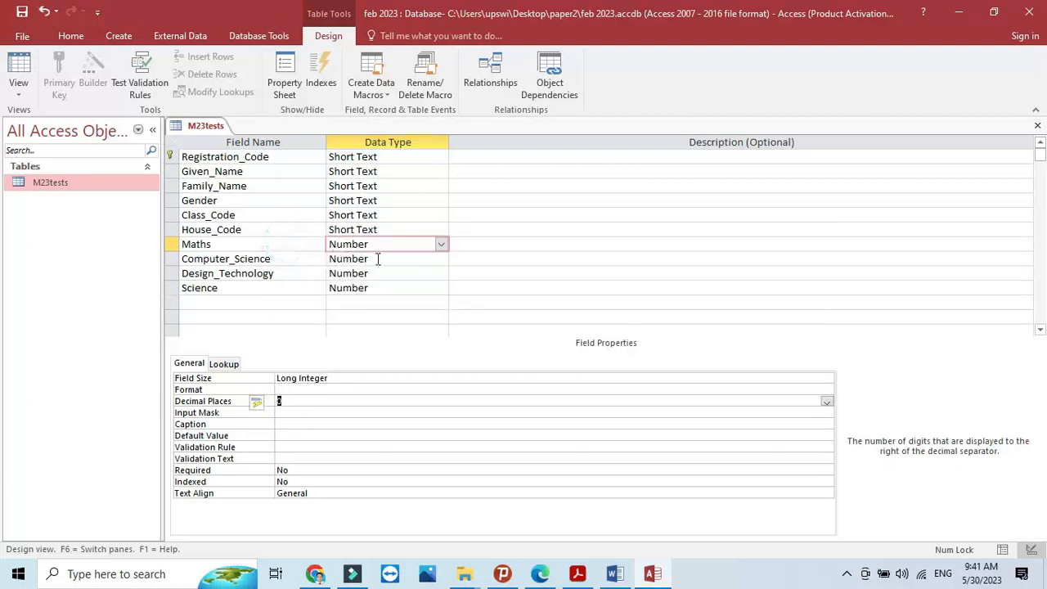
{"action": "left_click", "coordinate": [378, 259]}
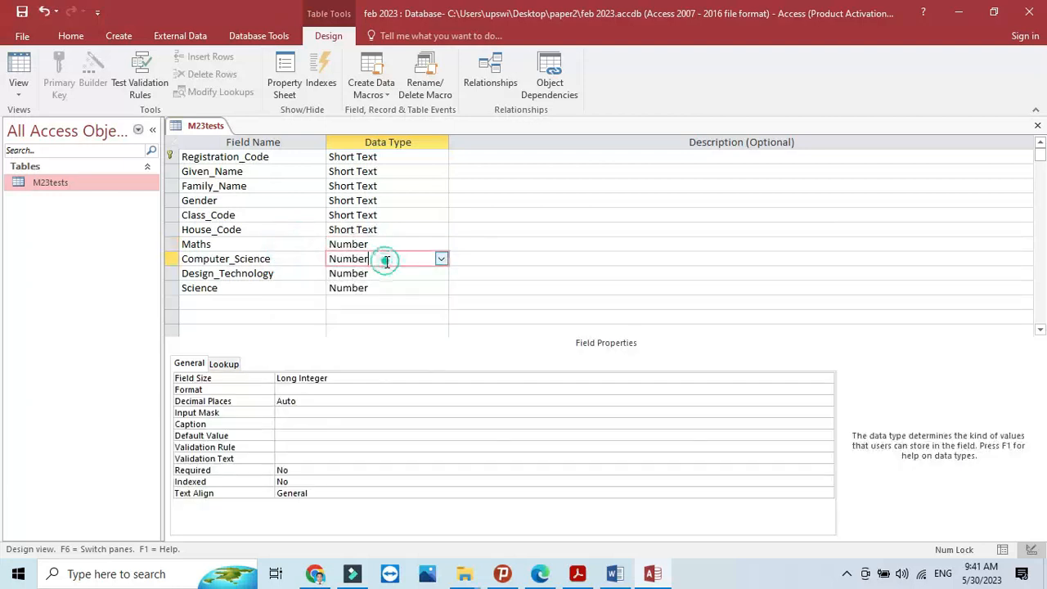
{"action": "left_click", "coordinate": [831, 401]}
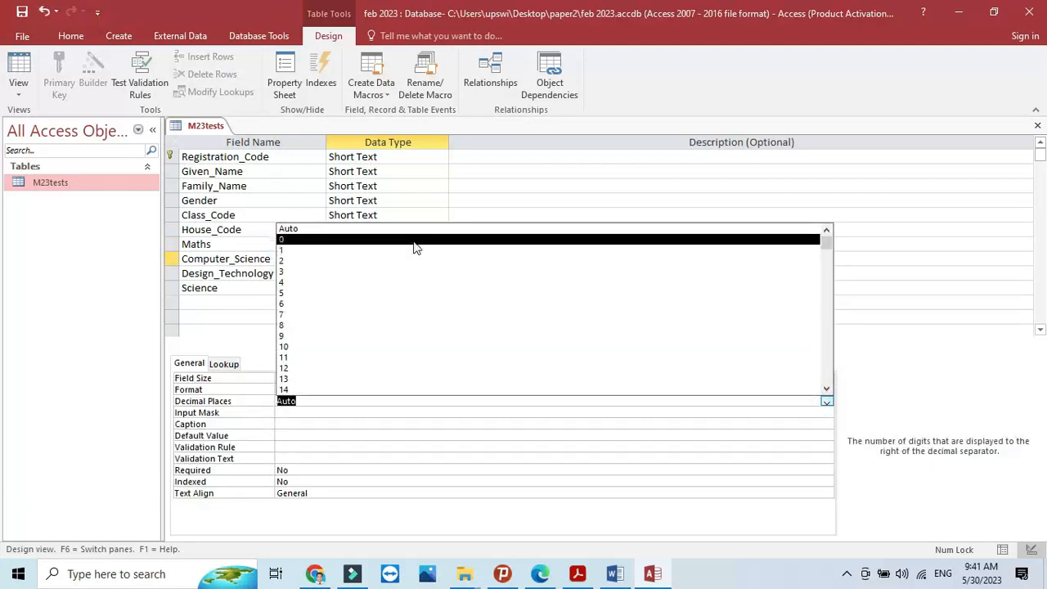
{"action": "left_click", "coordinate": [416, 240]}
Set Decimal Places to 0 for the Design_Technology and Science fields and save the table design
{"action": "left_click", "coordinate": [422, 273]}
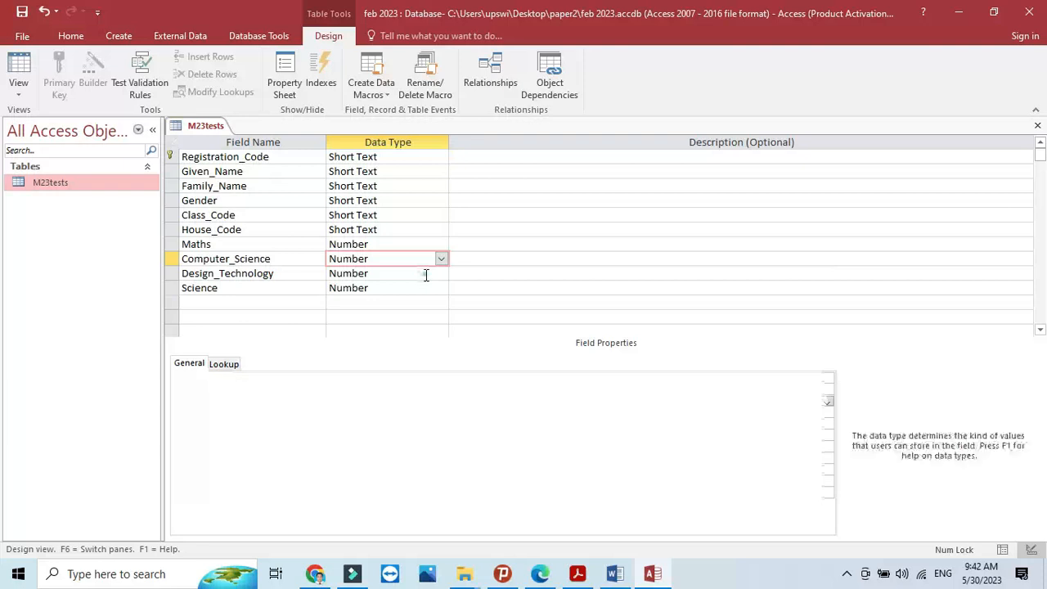
{"action": "left_click", "coordinate": [827, 401]}
{"action": "left_click", "coordinate": [329, 244]}
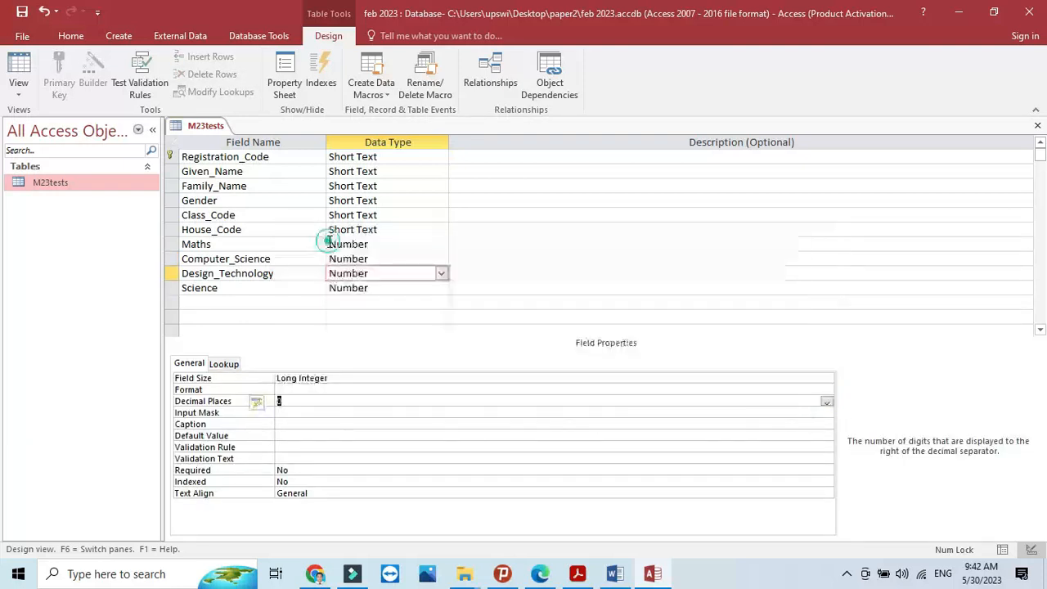
{"action": "left_click", "coordinate": [352, 290]}
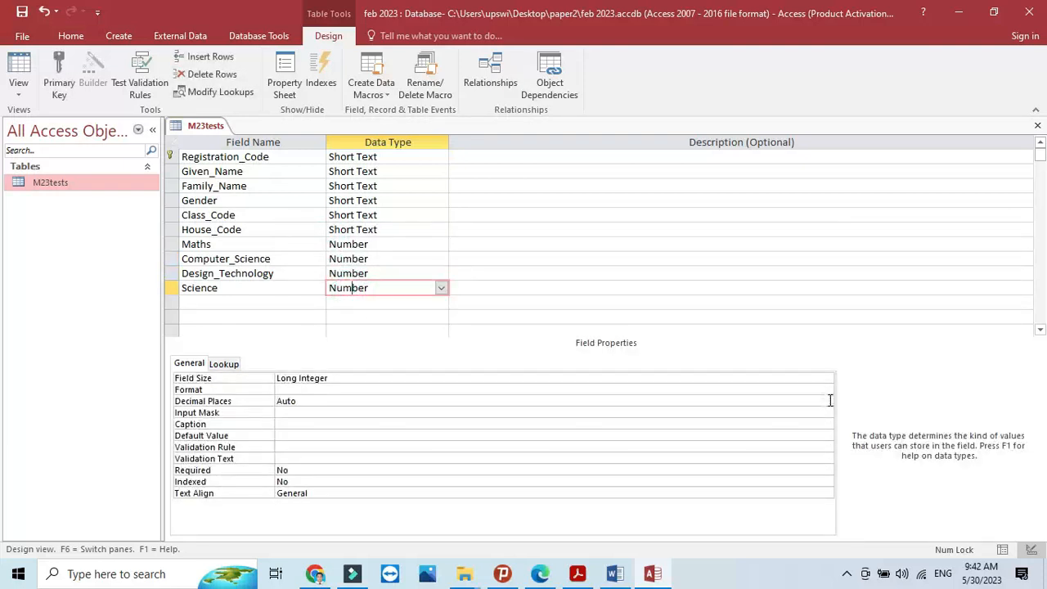
{"action": "left_click", "coordinate": [827, 401]}
{"action": "left_click", "coordinate": [397, 242]}
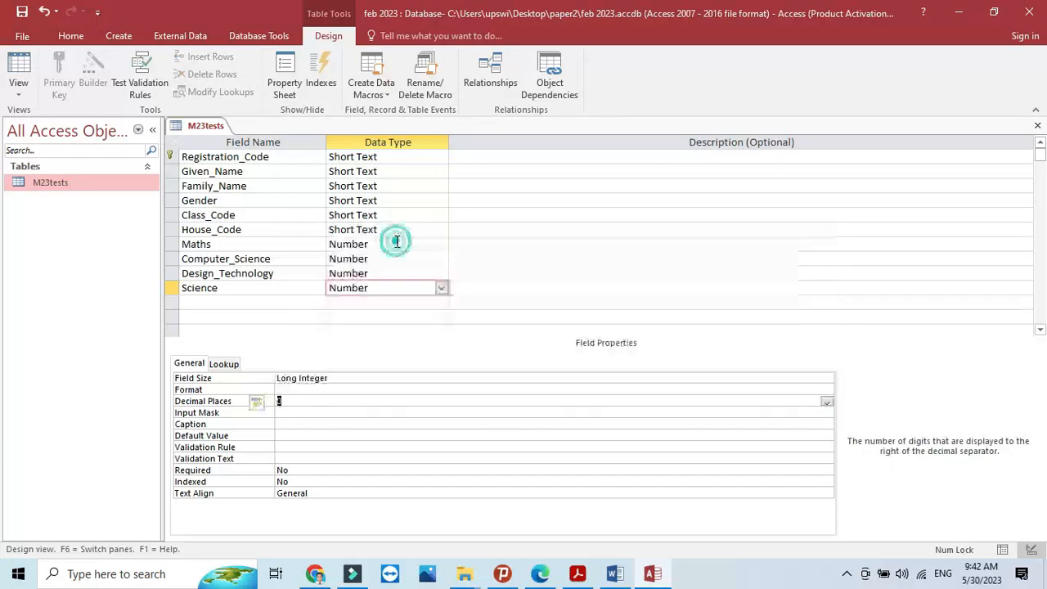
{"action": "left_click", "coordinate": [21, 11]}
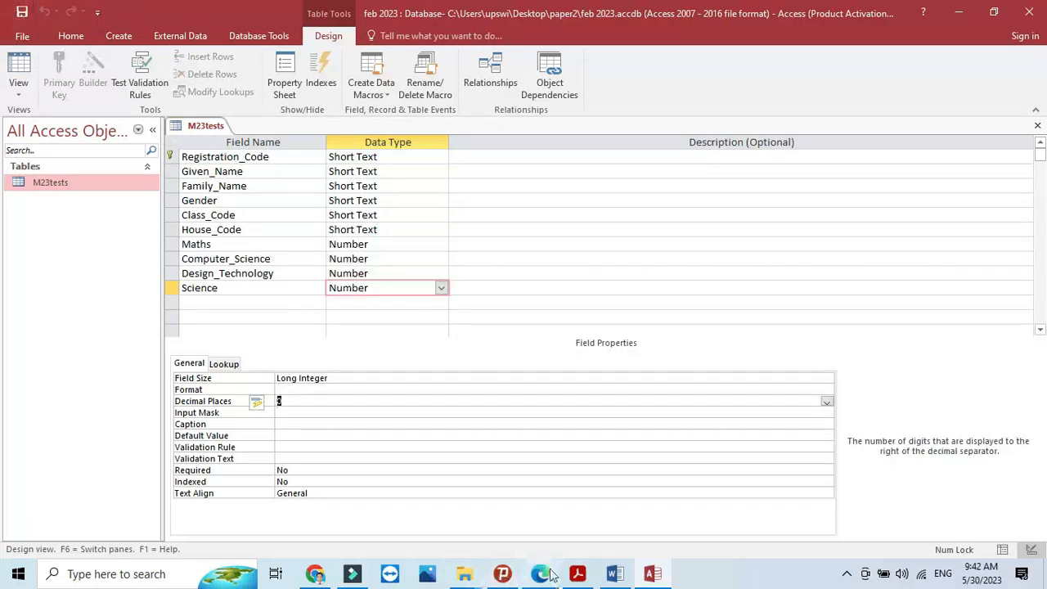
Check the evidence instruction in the question paper and capture a screenshot of the M23tests field names, data types and primary key in Access
{"action": "left_click", "coordinate": [542, 575]}
{"action": "scroll", "coordinate": [418, 414], "scroll_direction": "down", "scroll_amount": 5}
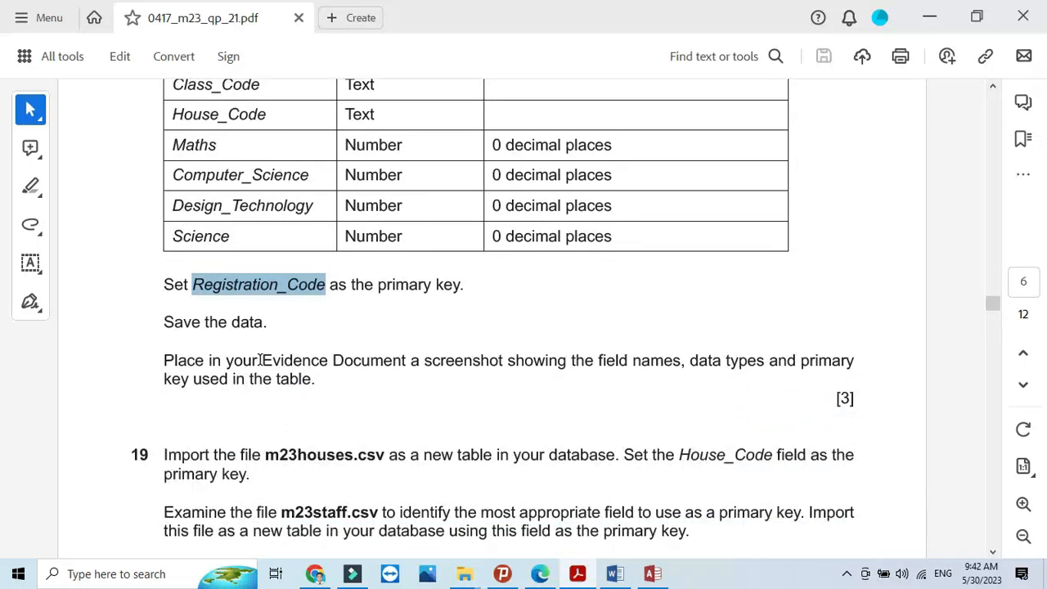
{"action": "left_click_drag", "start_coordinate": [261, 360], "coordinate": [325, 391]}
{"action": "left_click", "coordinate": [653, 573]}
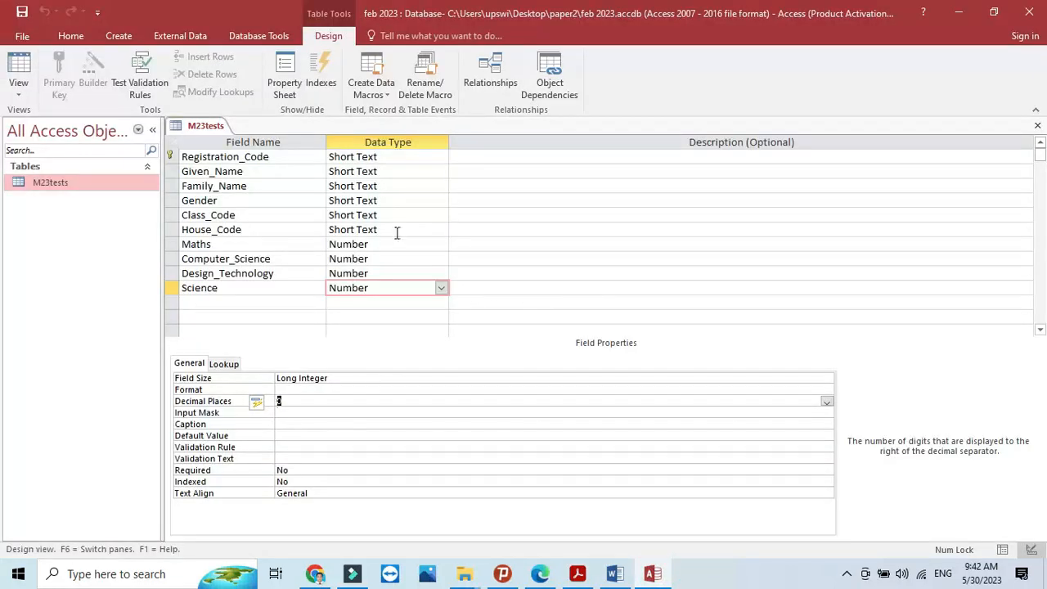
{"action": "key", "text": "super+shift+s"}
{"action": "left_click_drag", "start_coordinate": [163, 117], "coordinate": [451, 312]}
Switch to the Word evidence document and paste the table design screenshot under "Step 18 – EVIDENCE 5:"
{"action": "left_click", "coordinate": [615, 574]}
{"action": "scroll", "coordinate": [378, 407], "scroll_direction": "down", "scroll_amount": 5}
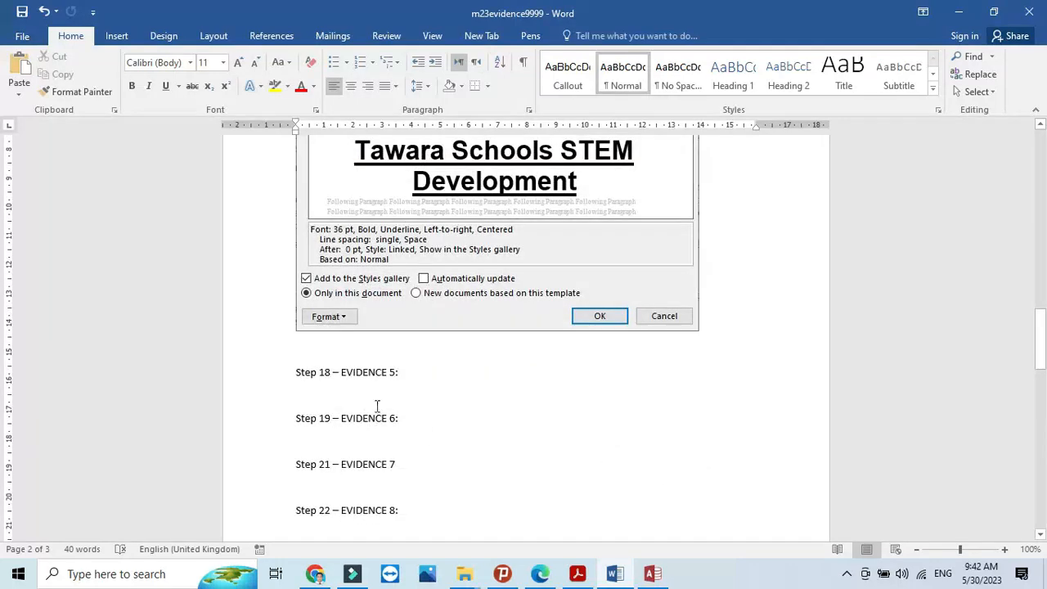
{"action": "left_click", "coordinate": [350, 384]}
{"action": "left_click", "coordinate": [306, 400]}
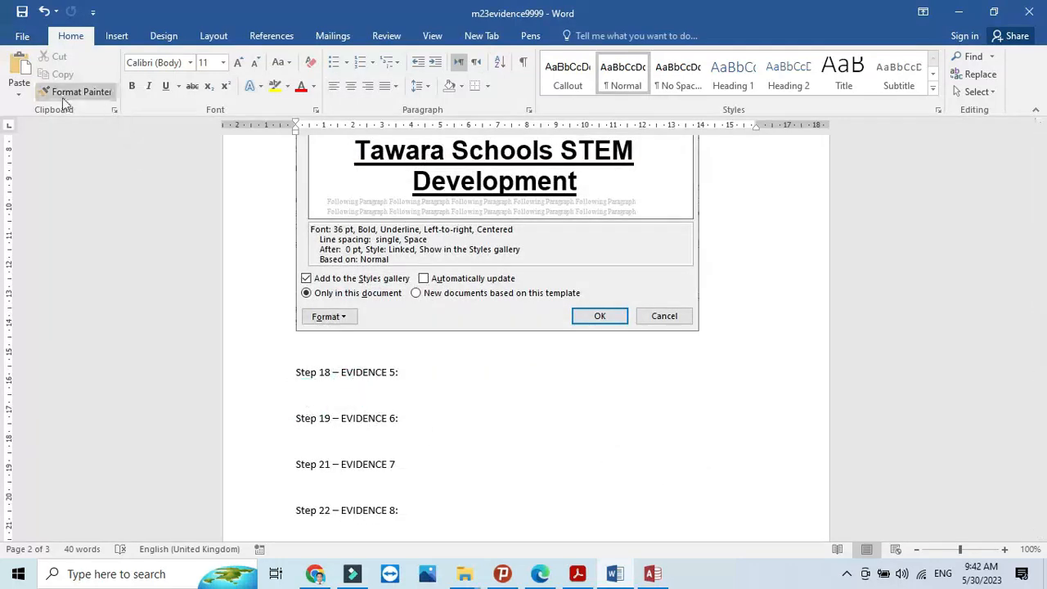
{"action": "left_click", "coordinate": [18, 65]}
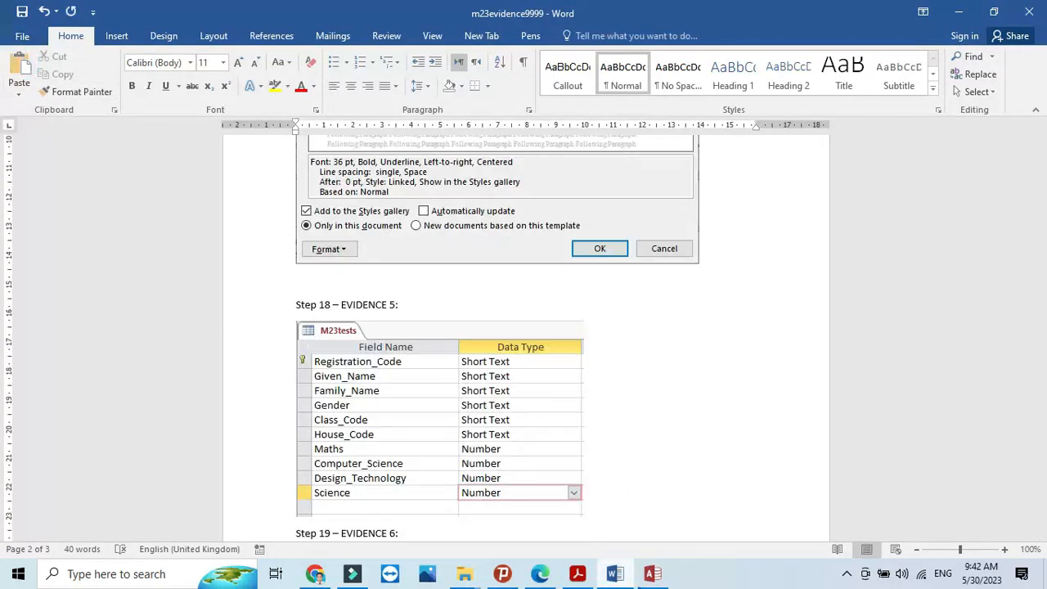
Read the m23houses.csv instruction of question 19 in the question paper, and close the M23tests table in Access
{"action": "left_click", "coordinate": [578, 574]}
{"action": "scroll", "coordinate": [502, 463], "scroll_direction": "down", "scroll_amount": 5}
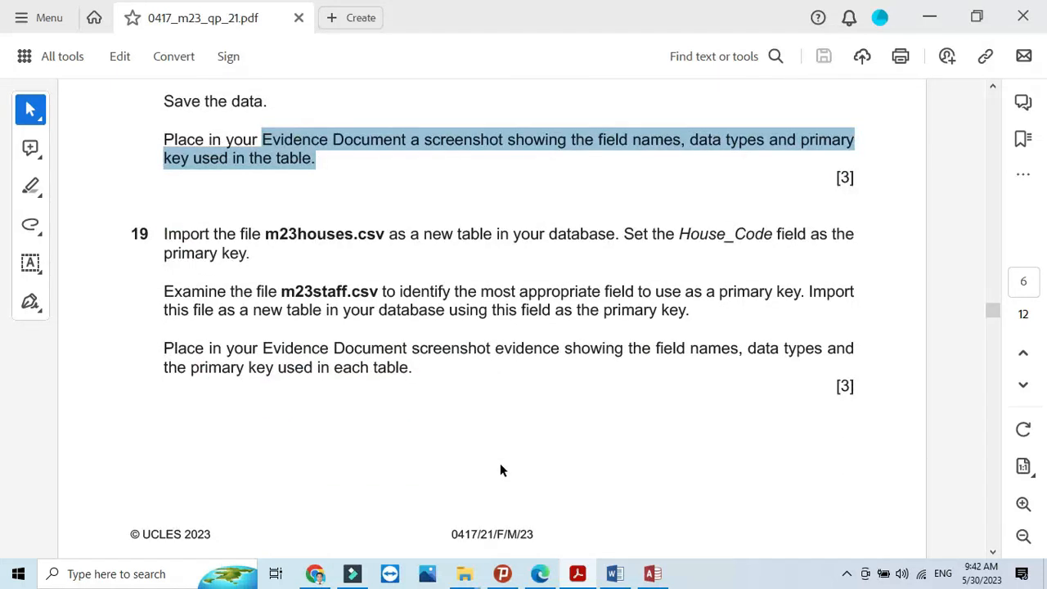
{"action": "left_click_drag", "start_coordinate": [163, 233], "coordinate": [617, 237]}
{"action": "left_click", "coordinate": [652, 573]}
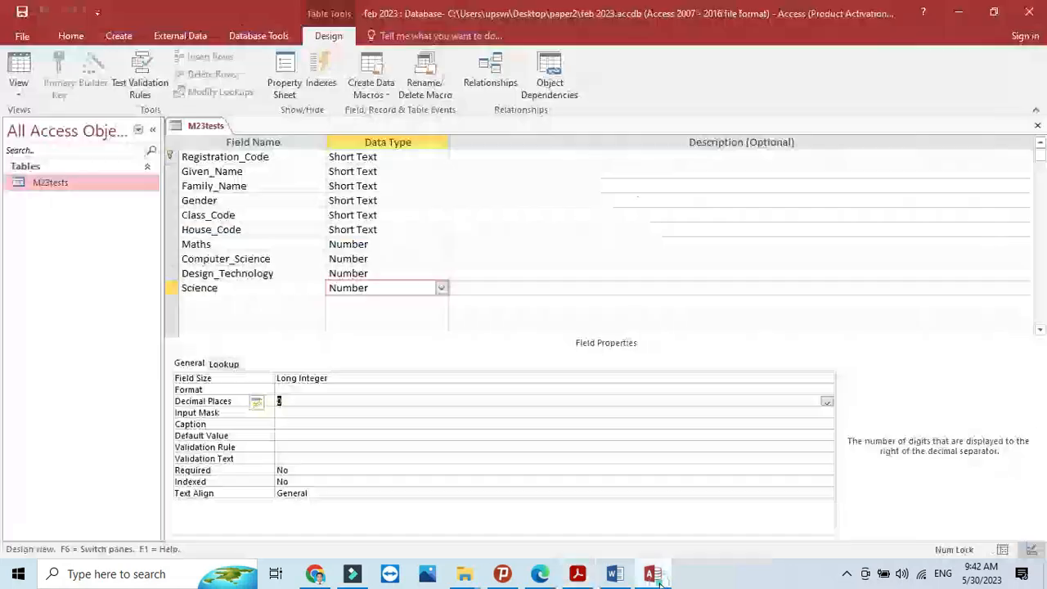
{"action": "left_click", "coordinate": [1038, 126]}
Start a text file import of m23houses.csv from the paper2 folder into a new table
{"action": "left_click", "coordinate": [188, 35]}
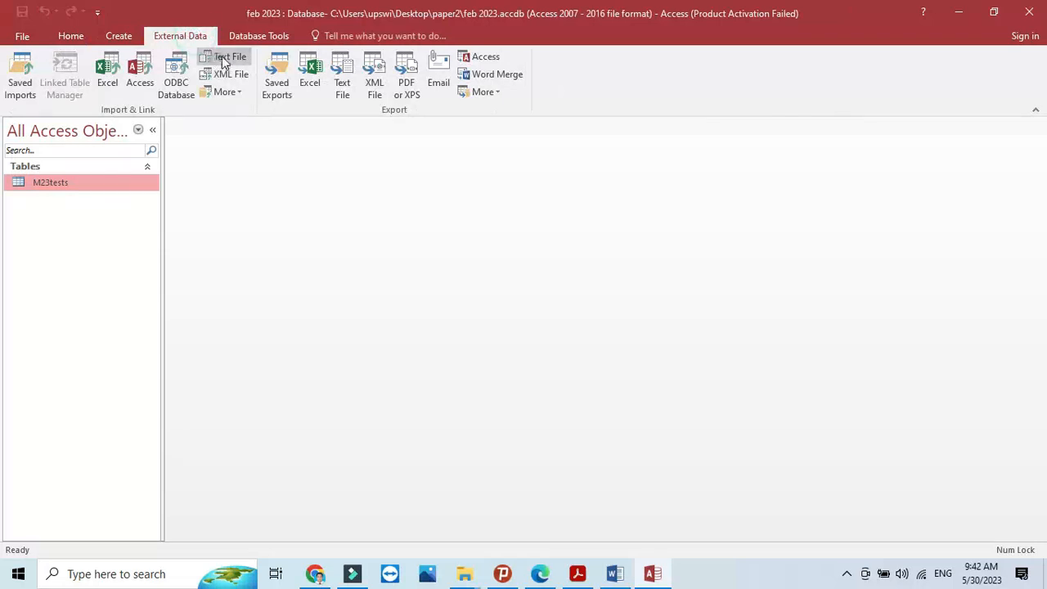
{"action": "left_click", "coordinate": [224, 59]}
{"action": "left_click", "coordinate": [746, 182]}
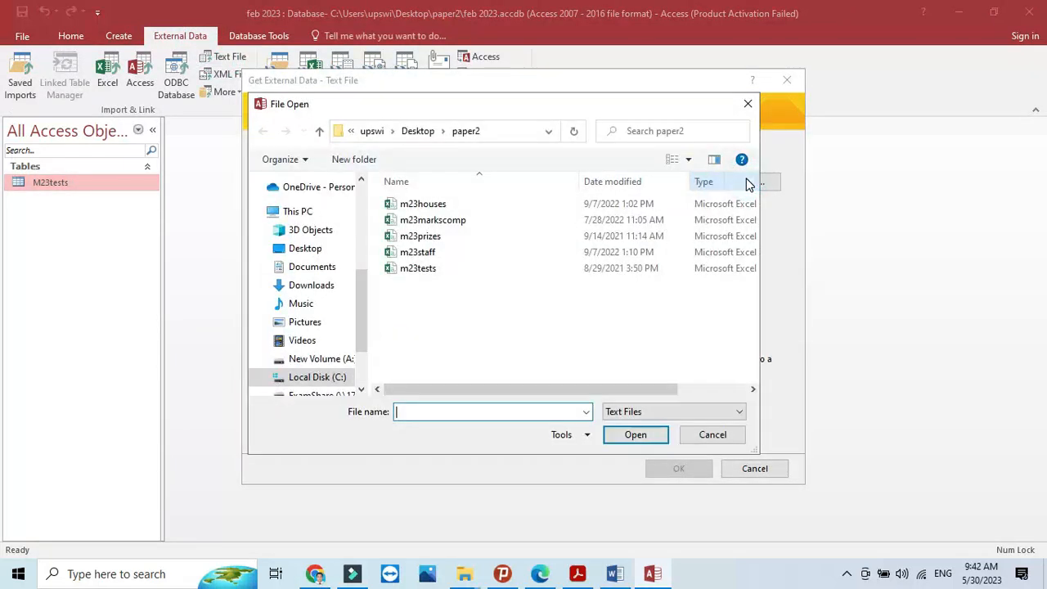
{"action": "left_click", "coordinate": [423, 204]}
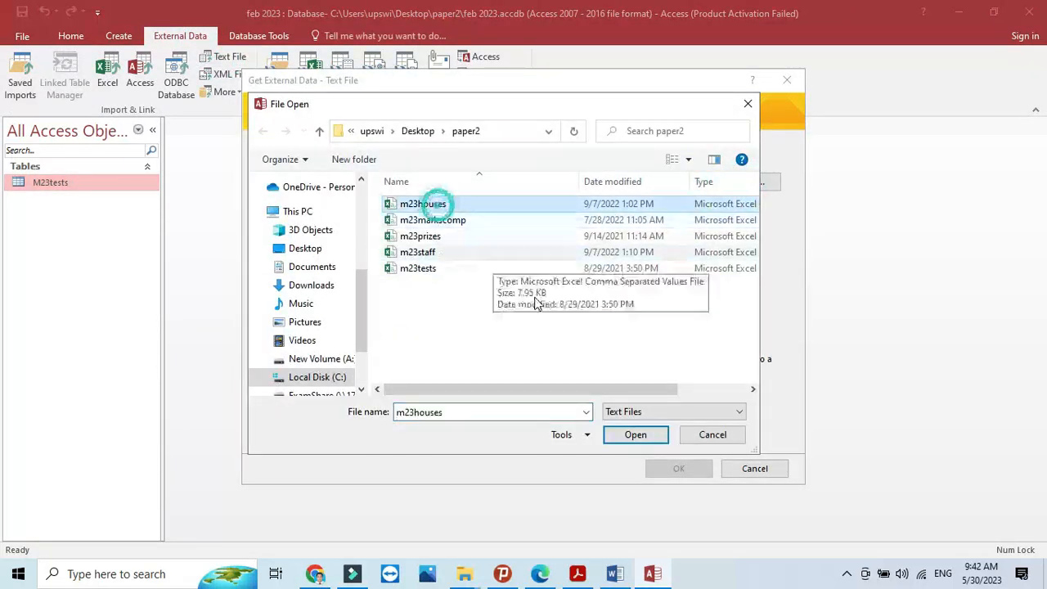
{"action": "left_click", "coordinate": [630, 435]}
{"action": "left_click", "coordinate": [678, 470]}
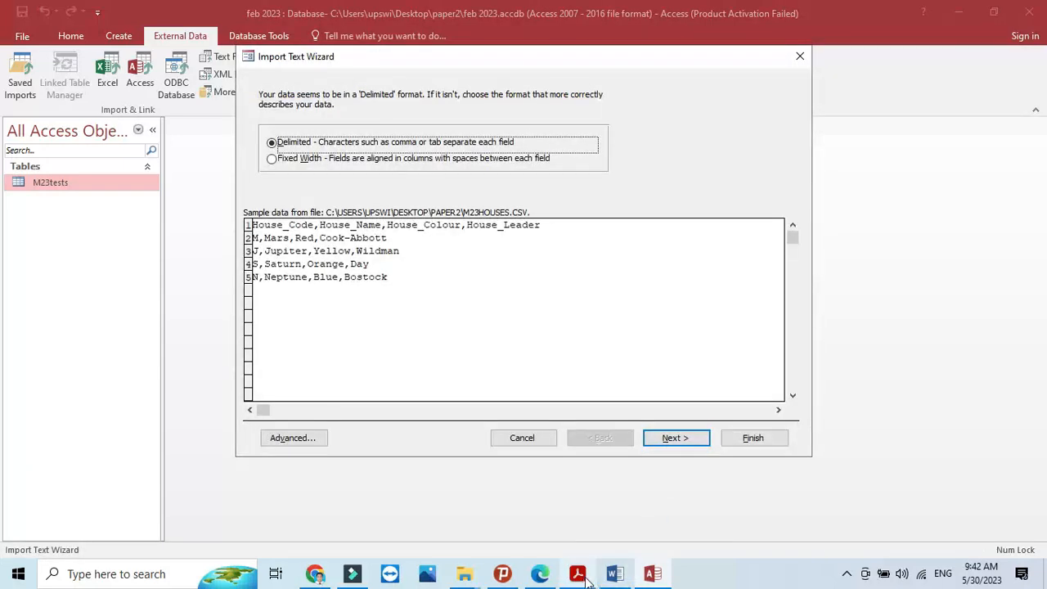
Check the primary key instruction in the question paper and import the comma-delimited houses data with the first row as field names
{"action": "left_click", "coordinate": [577, 573]}
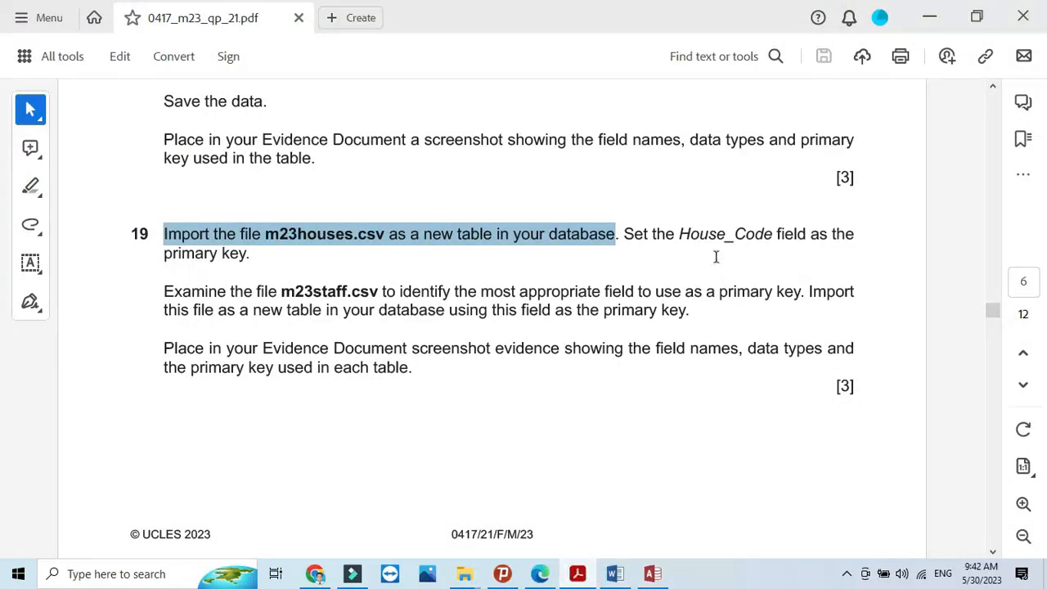
{"action": "left_click", "coordinate": [578, 574]}
{"action": "left_click", "coordinate": [674, 439]}
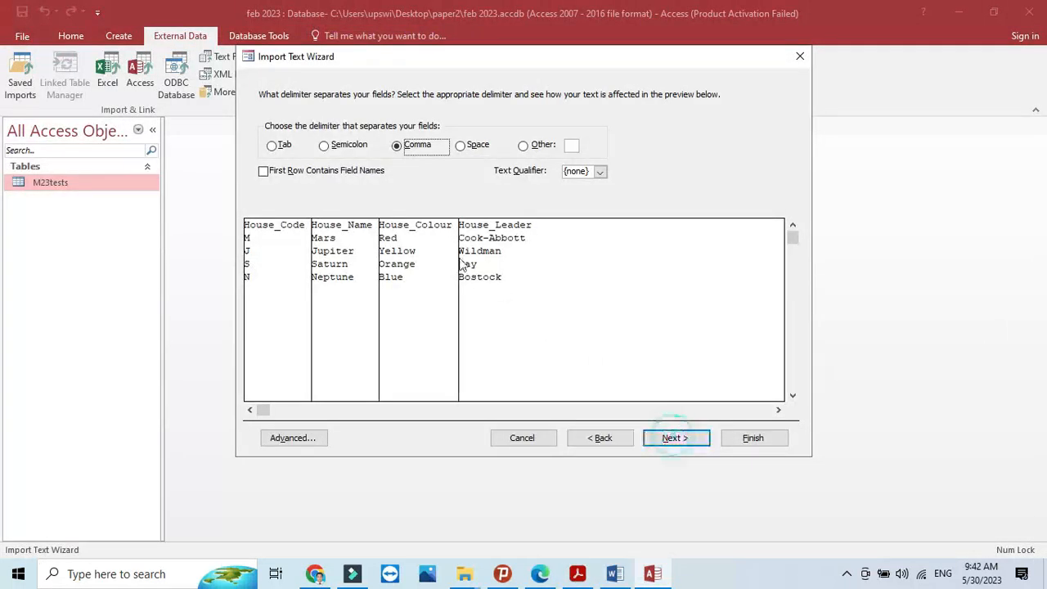
{"action": "left_click", "coordinate": [363, 170]}
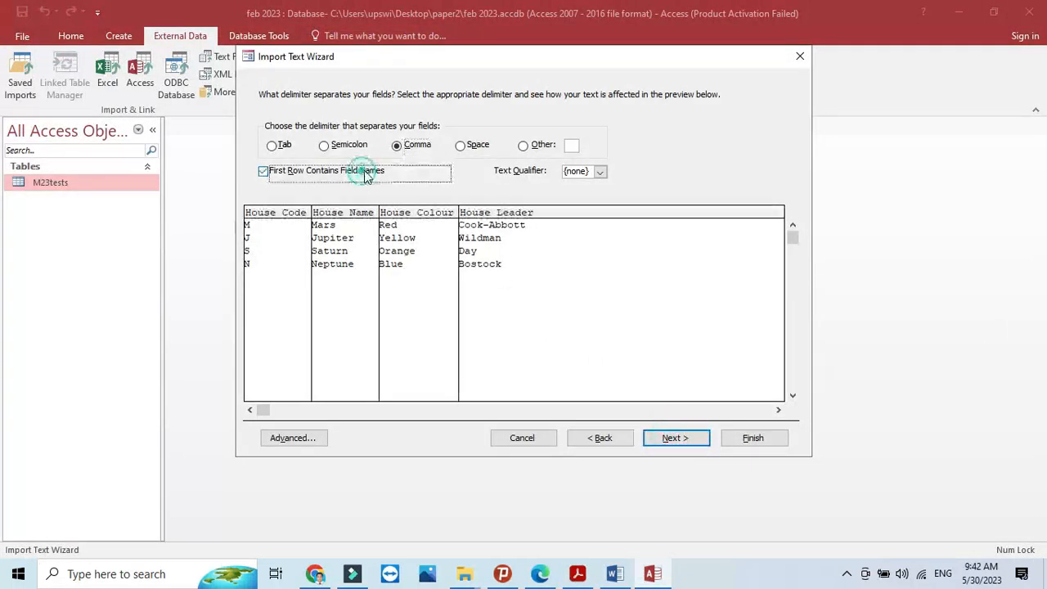
{"action": "left_click", "coordinate": [675, 439]}
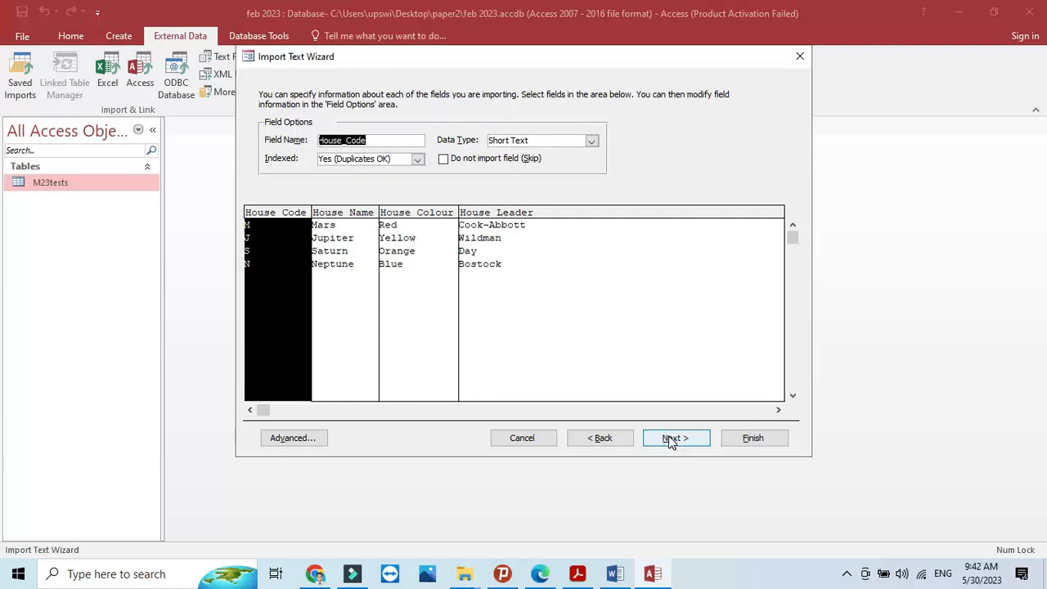
Choose House_Code as the houses table's own primary key and finish the import without saving the import steps
{"action": "left_click", "coordinate": [662, 438]}
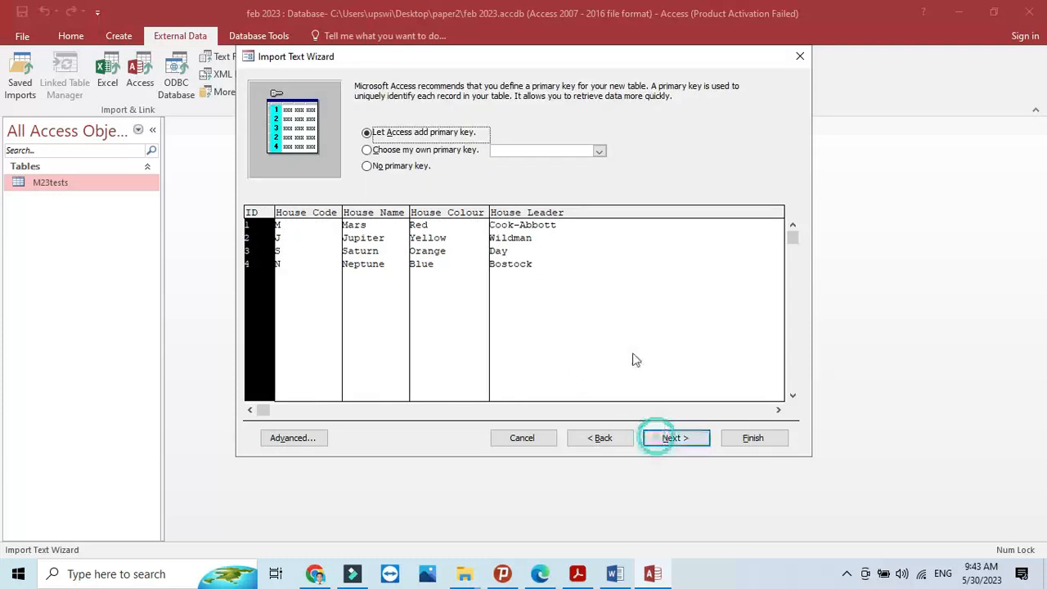
{"action": "left_click", "coordinate": [420, 153]}
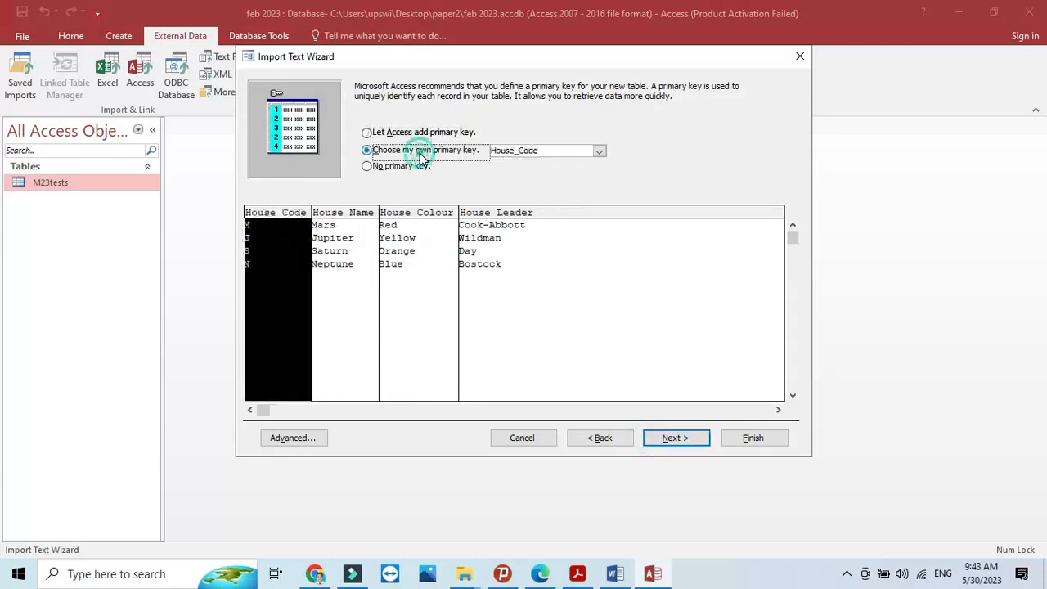
{"action": "left_click", "coordinate": [669, 440]}
{"action": "left_click", "coordinate": [749, 438]}
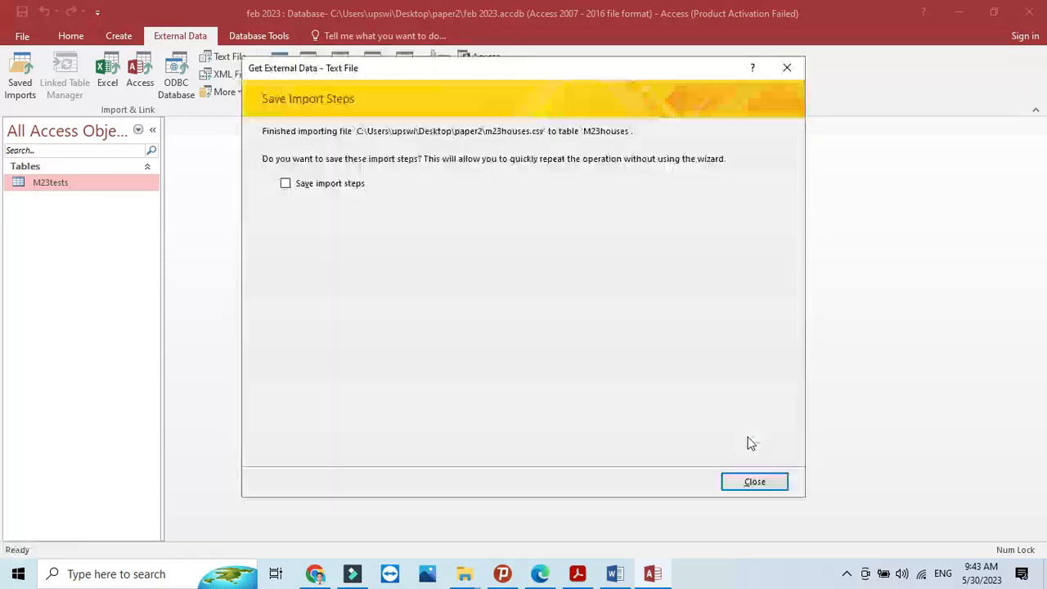
{"action": "left_click", "coordinate": [750, 486]}
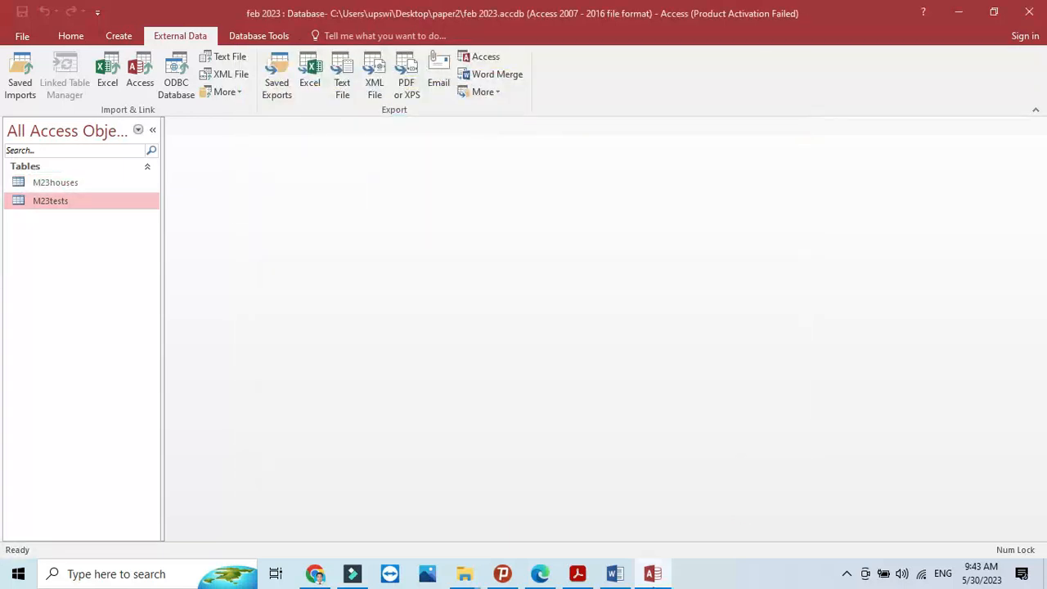
Read the m23staff.csv instruction in the question paper and start importing that file into a new Access table as delimited text
{"action": "left_click", "coordinate": [578, 573]}
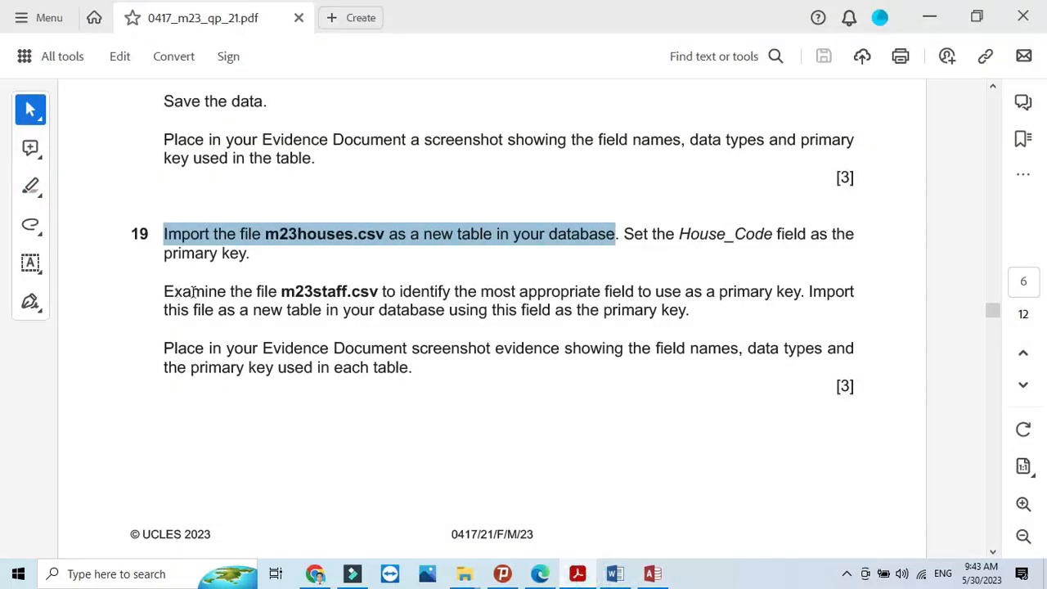
{"action": "left_click_drag", "start_coordinate": [279, 290], "coordinate": [802, 293]}
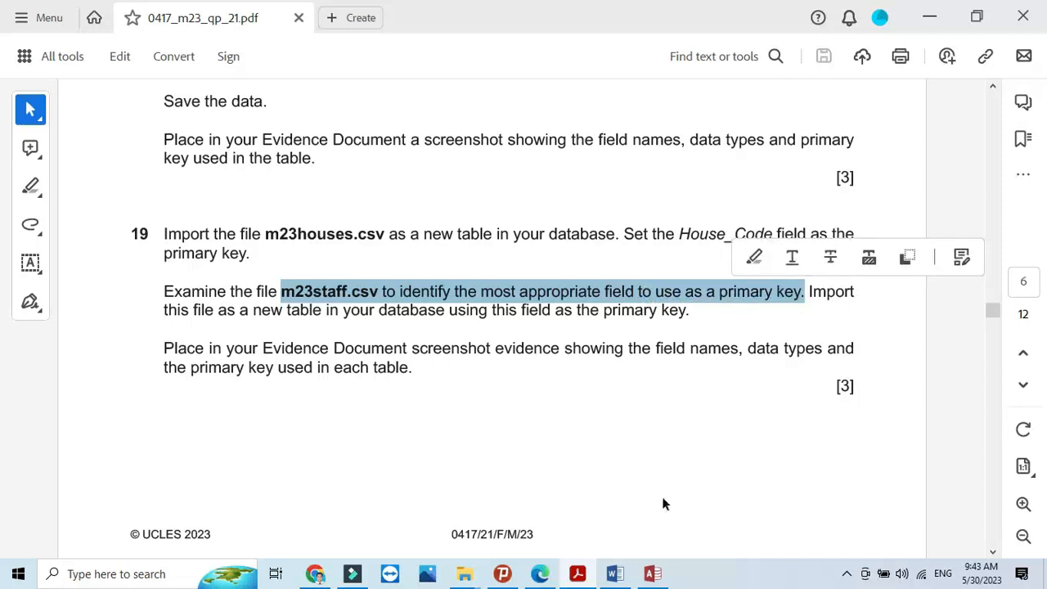
{"action": "left_click", "coordinate": [650, 574]}
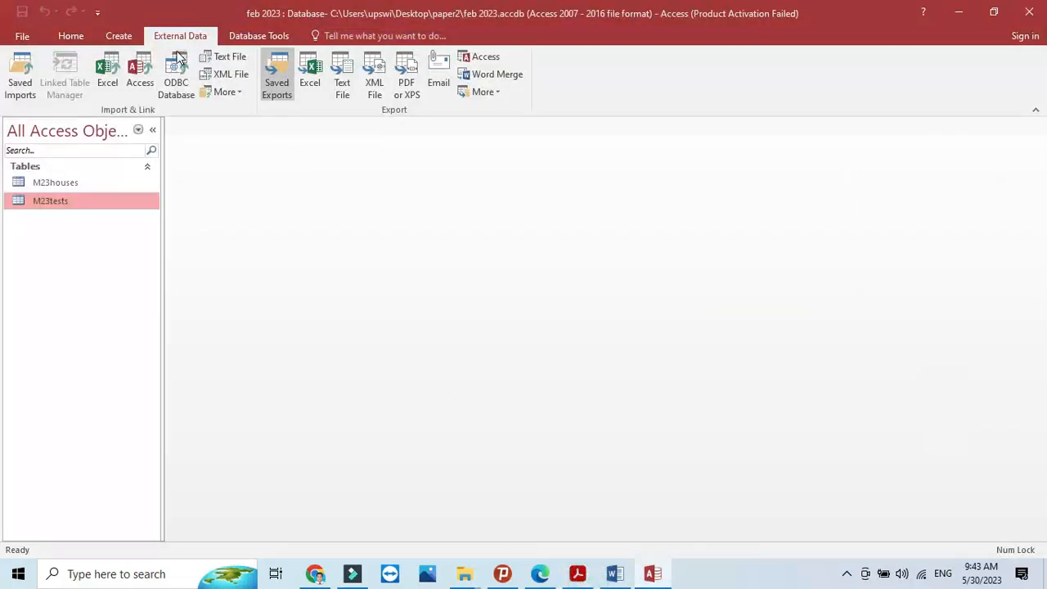
{"action": "left_click", "coordinate": [224, 56]}
{"action": "left_click", "coordinate": [724, 185]}
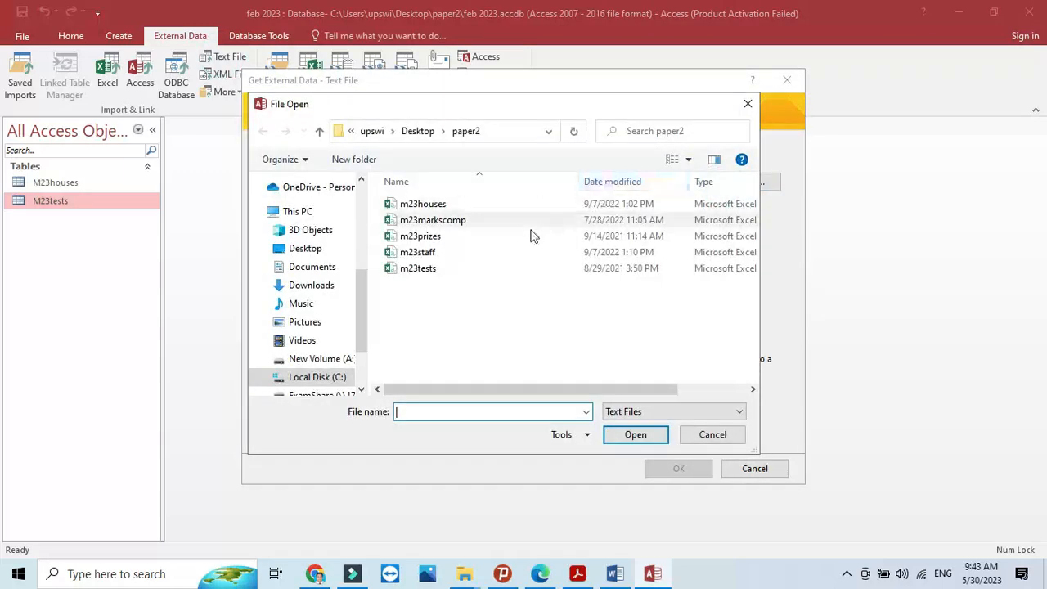
{"action": "left_click", "coordinate": [417, 252]}
{"action": "left_click", "coordinate": [636, 436]}
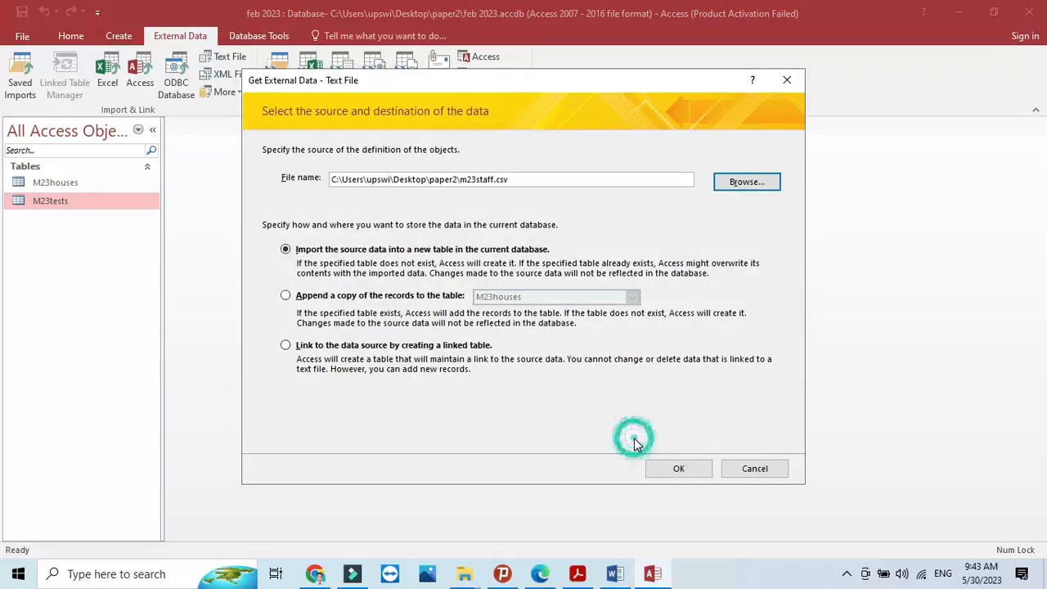
{"action": "left_click", "coordinate": [676, 469]}
{"action": "left_click", "coordinate": [675, 438]}
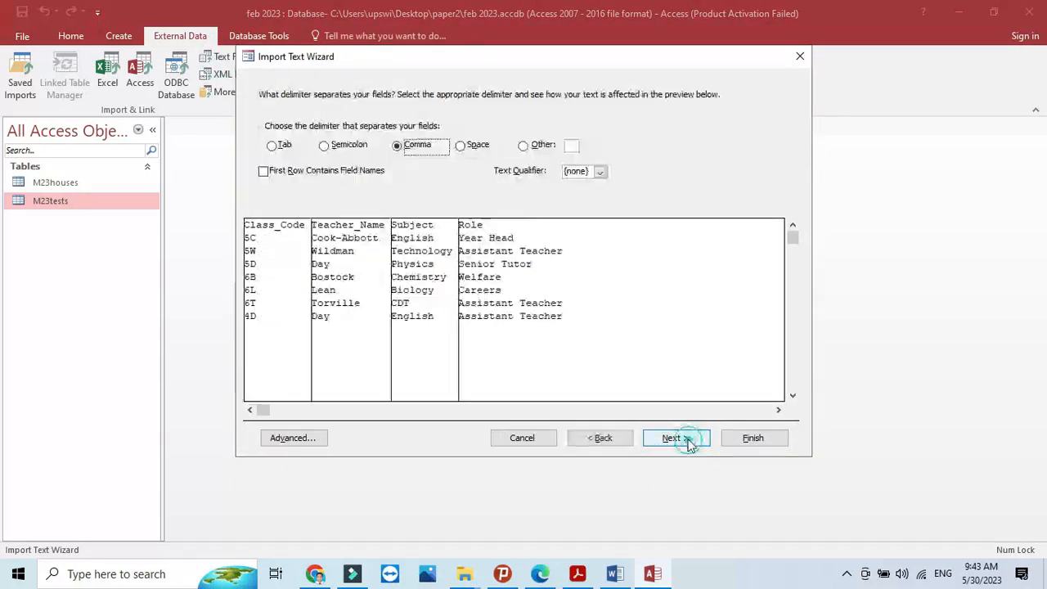
Import the staff data with the first row as field names and Class_Code as the table's own primary key, finishing without saving the import steps
{"action": "left_click", "coordinate": [370, 172]}
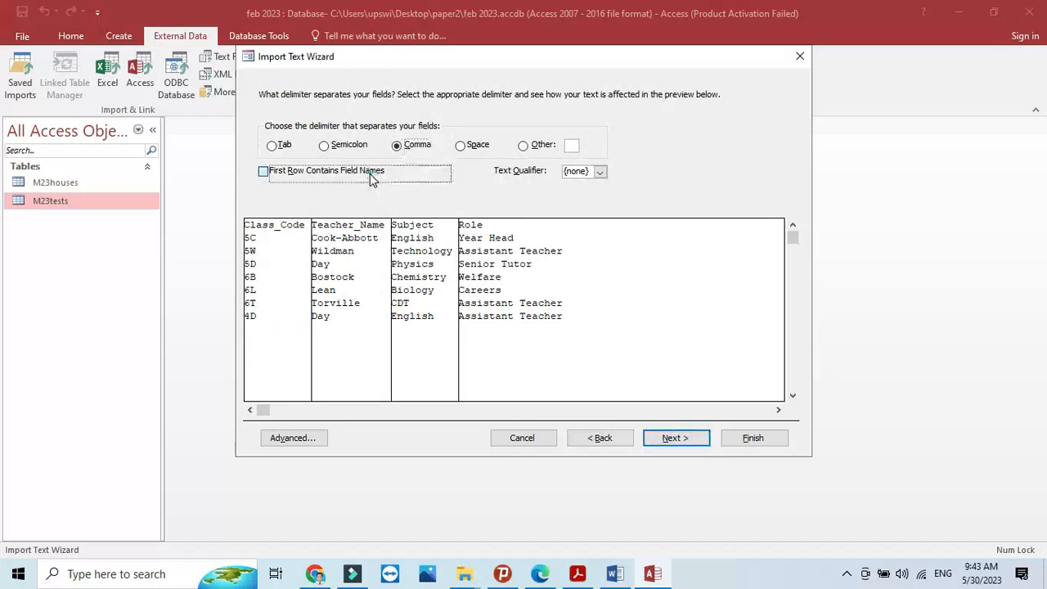
{"action": "left_click", "coordinate": [676, 438]}
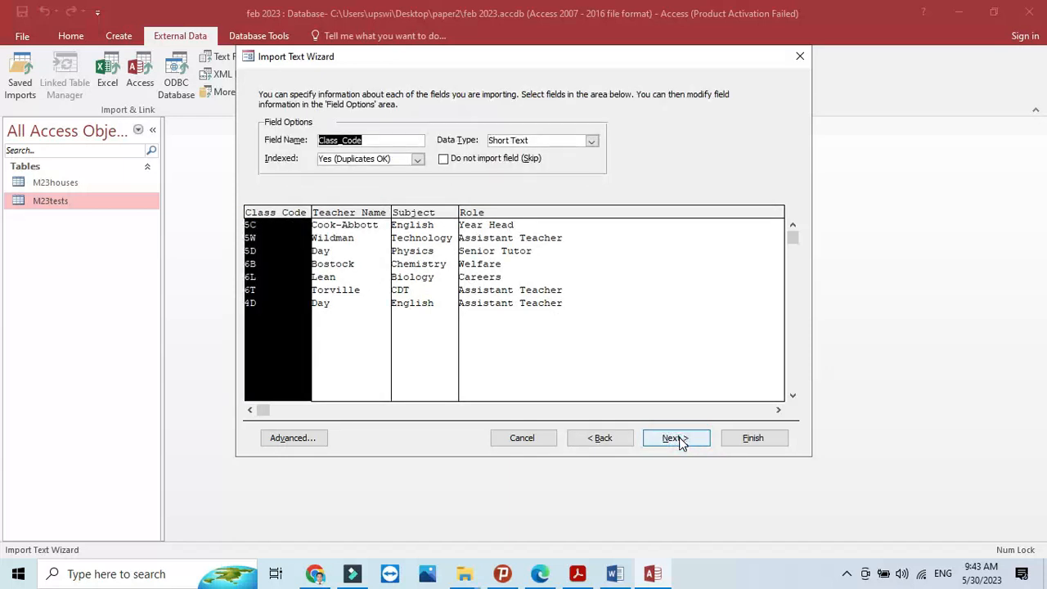
{"action": "left_click", "coordinate": [677, 439]}
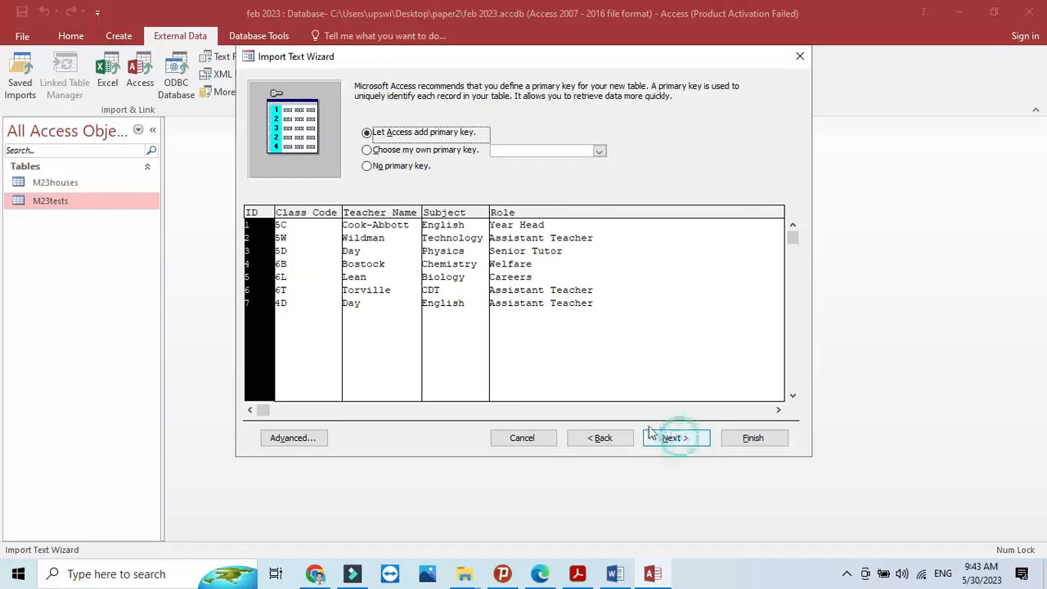
{"action": "left_click", "coordinate": [424, 150]}
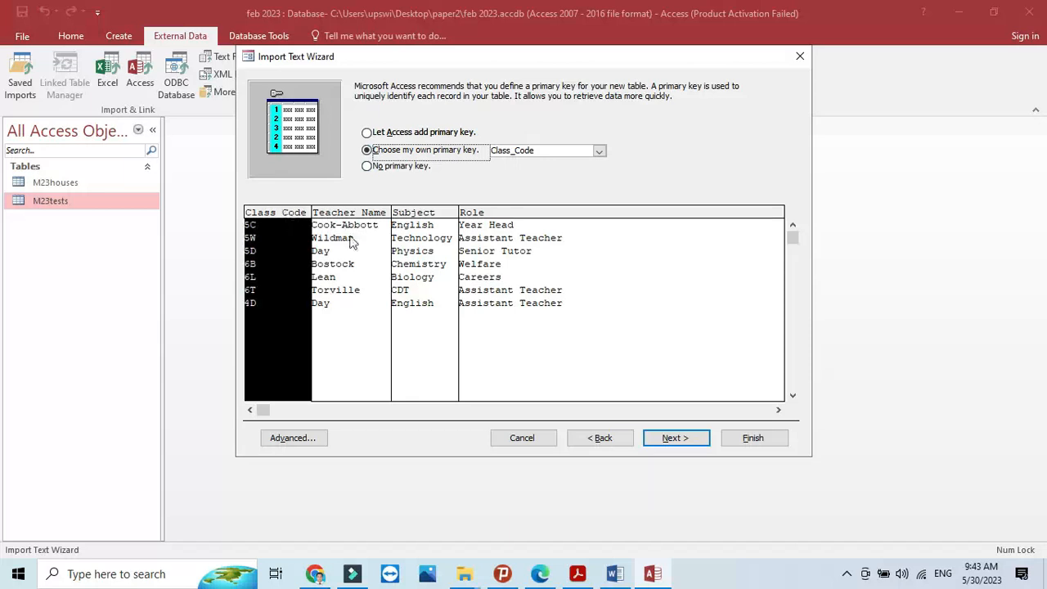
{"action": "left_click", "coordinate": [705, 440]}
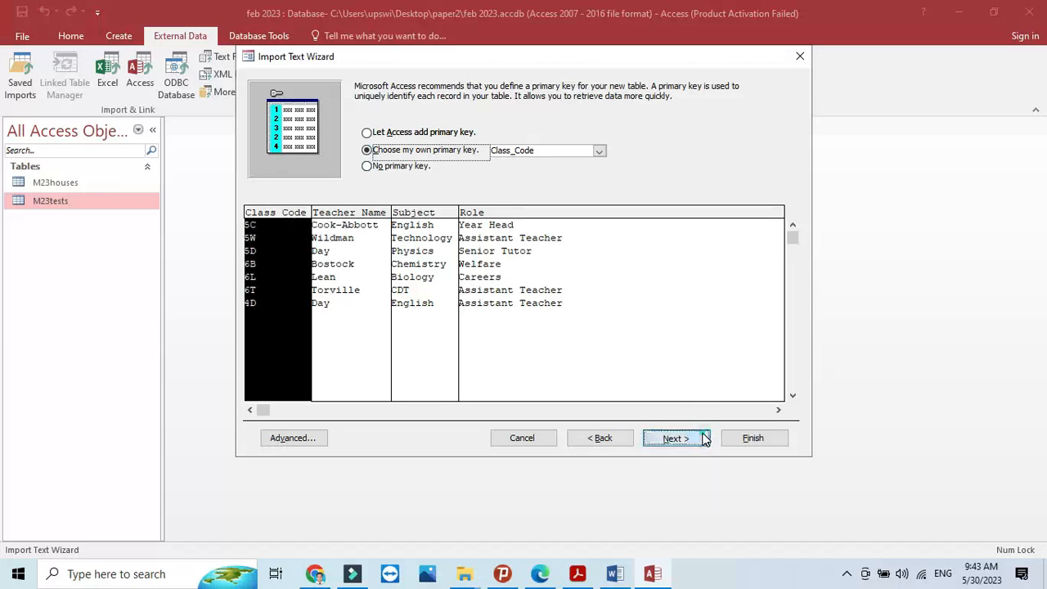
{"action": "left_click", "coordinate": [727, 436]}
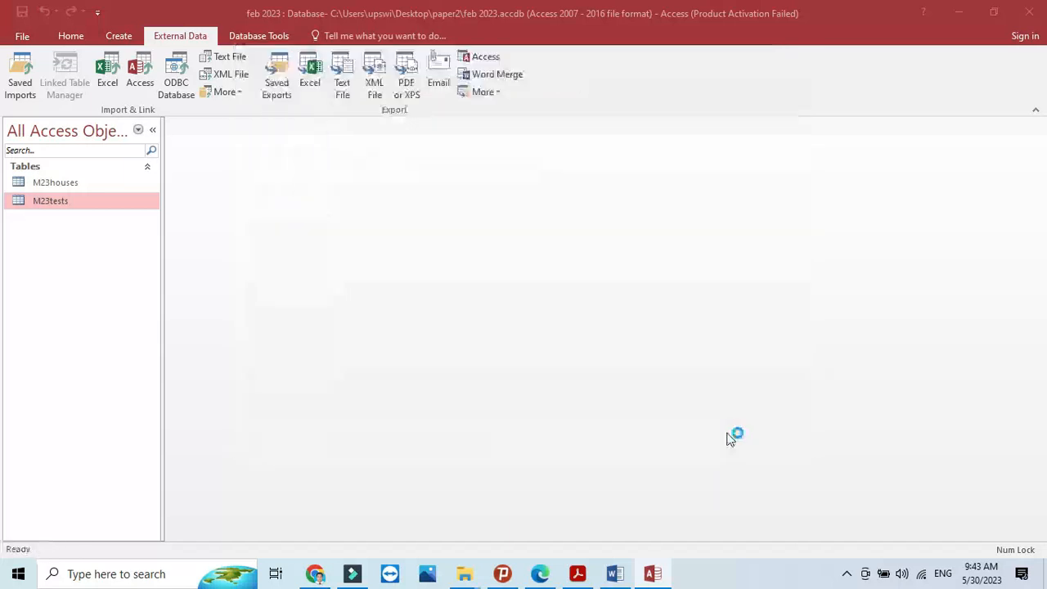
{"action": "left_click", "coordinate": [750, 484]}
Check question 19's evidence requirement in the question paper and capture the M23staff table's fields and data types from Design View in Access
{"action": "left_click", "coordinate": [581, 574]}
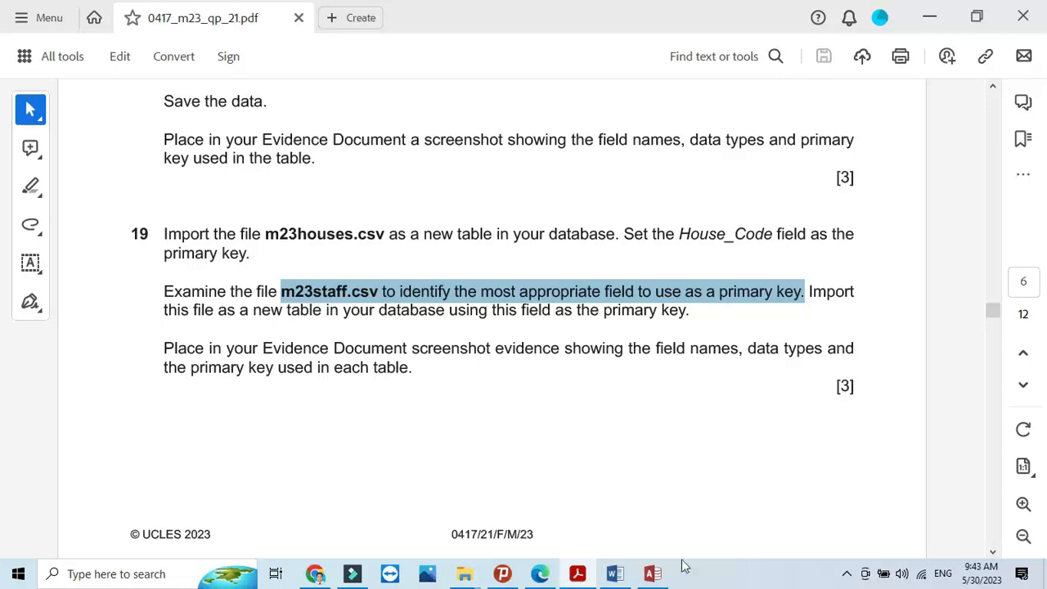
{"action": "mouse_move", "coordinate": [655, 573]}
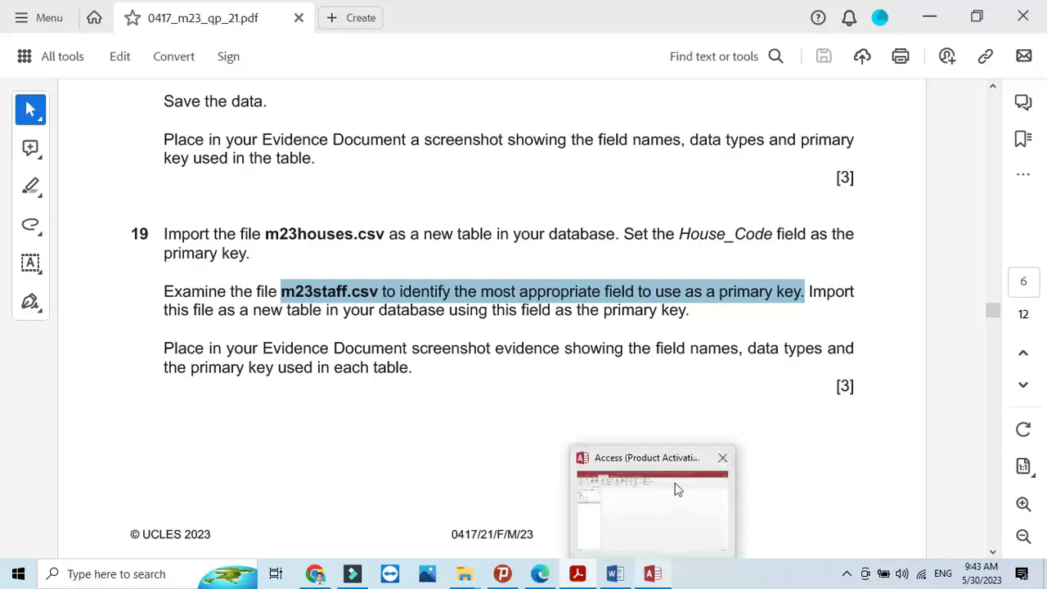
{"action": "left_click", "coordinate": [661, 514]}
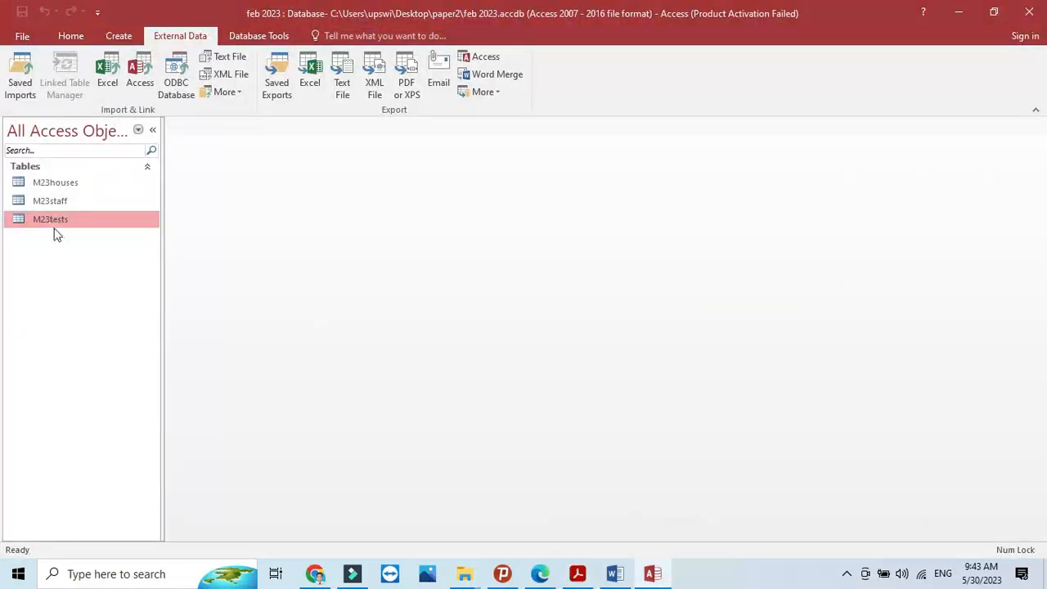
{"action": "left_click", "coordinate": [41, 202]}
{"action": "right_click", "coordinate": [41, 203]}
{"action": "left_click", "coordinate": [92, 233]}
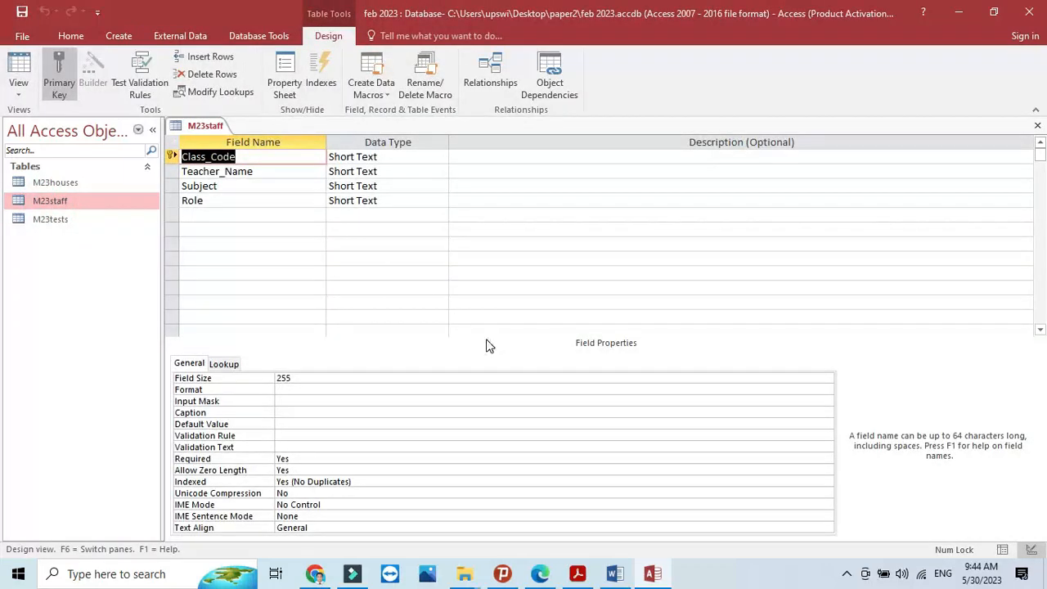
{"action": "key", "text": "super+shift+s"}
{"action": "left_click_drag", "start_coordinate": [164, 118], "coordinate": [453, 244]}
Paste the M23staff screenshot under the Step 19 – EVIDENCE 6 heading in the Word evidence document
{"action": "left_click", "coordinate": [615, 573]}
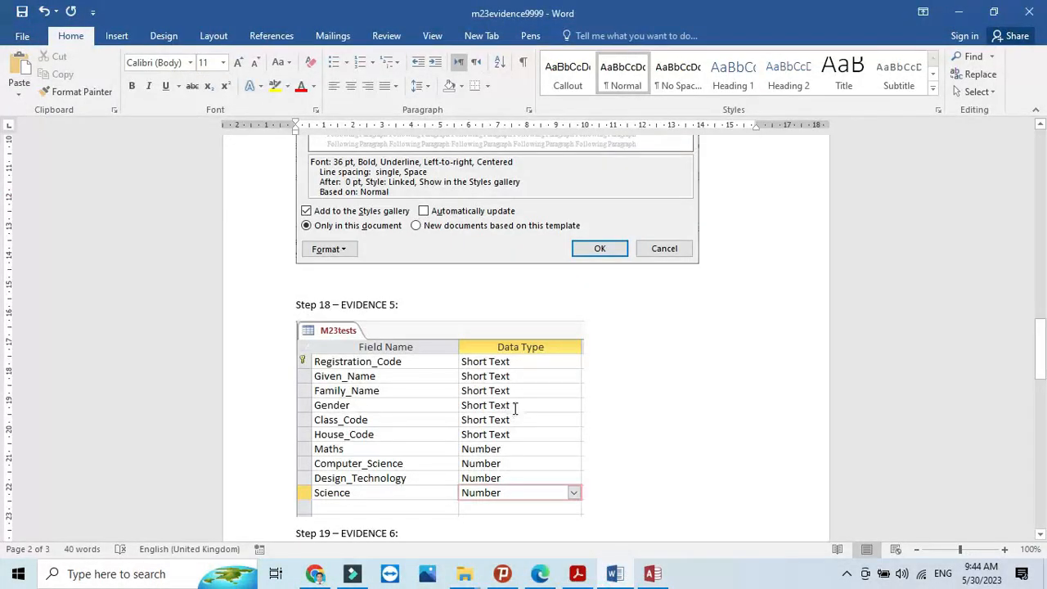
{"action": "scroll", "coordinate": [458, 405], "scroll_direction": "down", "scroll_amount": 3}
{"action": "left_click", "coordinate": [381, 378]}
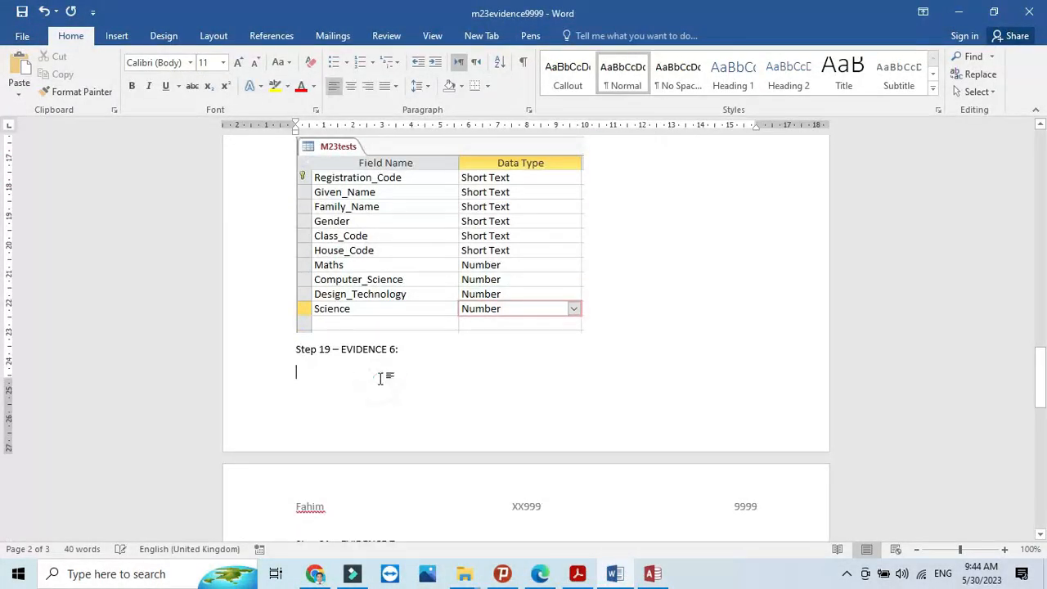
{"action": "left_click", "coordinate": [19, 67]}
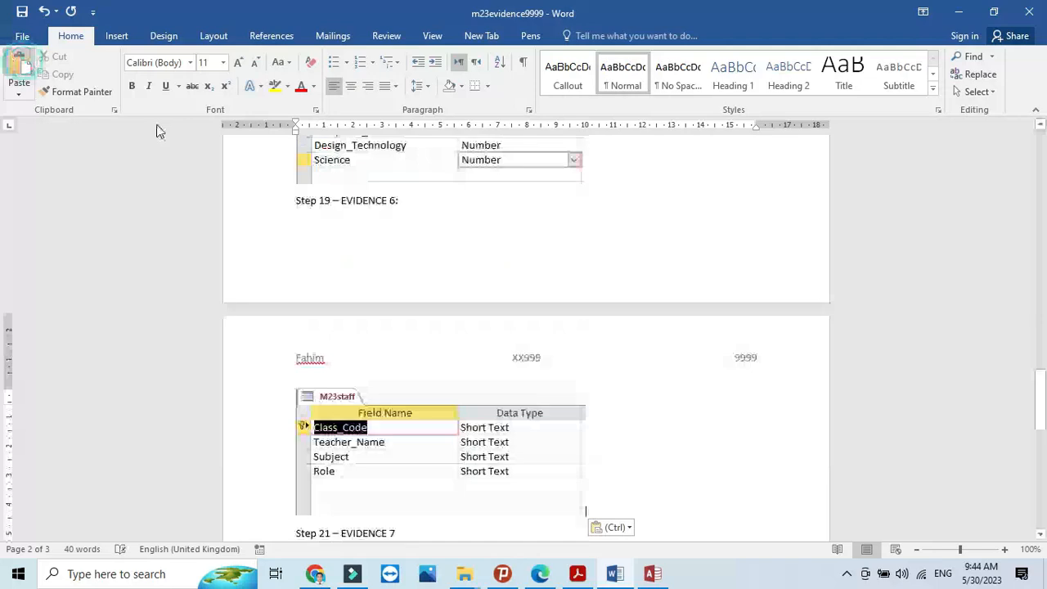
Close the staff table in Access and capture the M23houses table's field names, data types and primary key from Design View
{"action": "left_click", "coordinate": [651, 575]}
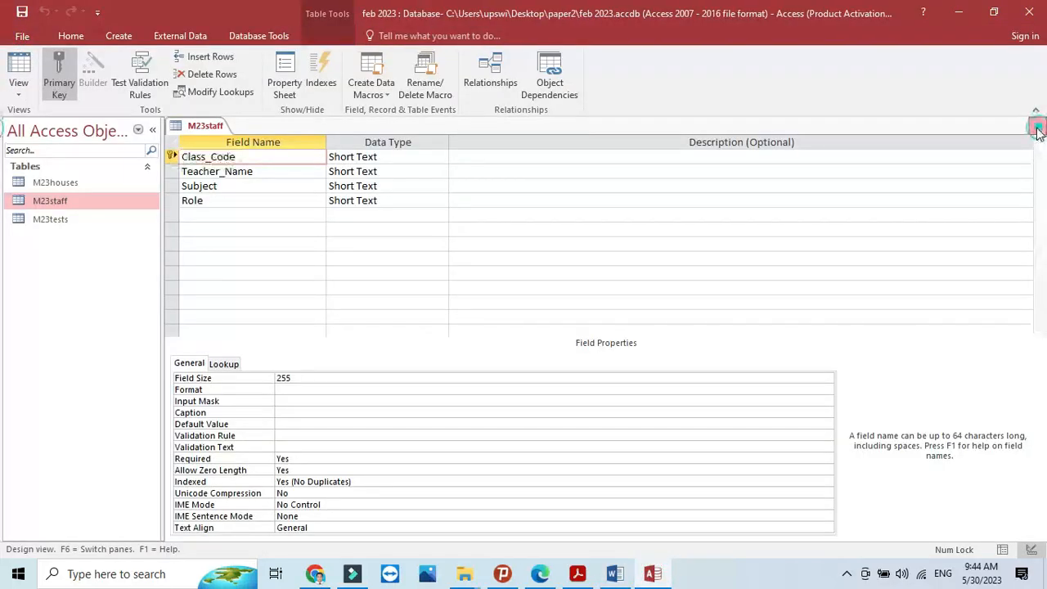
{"action": "left_click", "coordinate": [1037, 126]}
{"action": "left_click", "coordinate": [68, 183]}
{"action": "right_click", "coordinate": [66, 178]}
{"action": "left_click", "coordinate": [131, 205]}
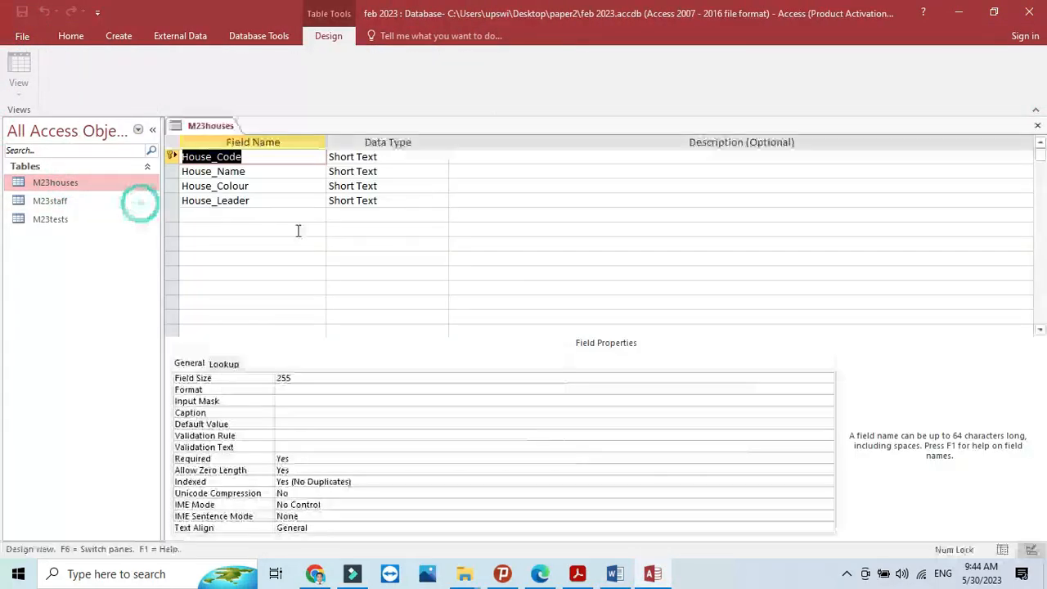
{"action": "key", "text": "super+shift+s"}
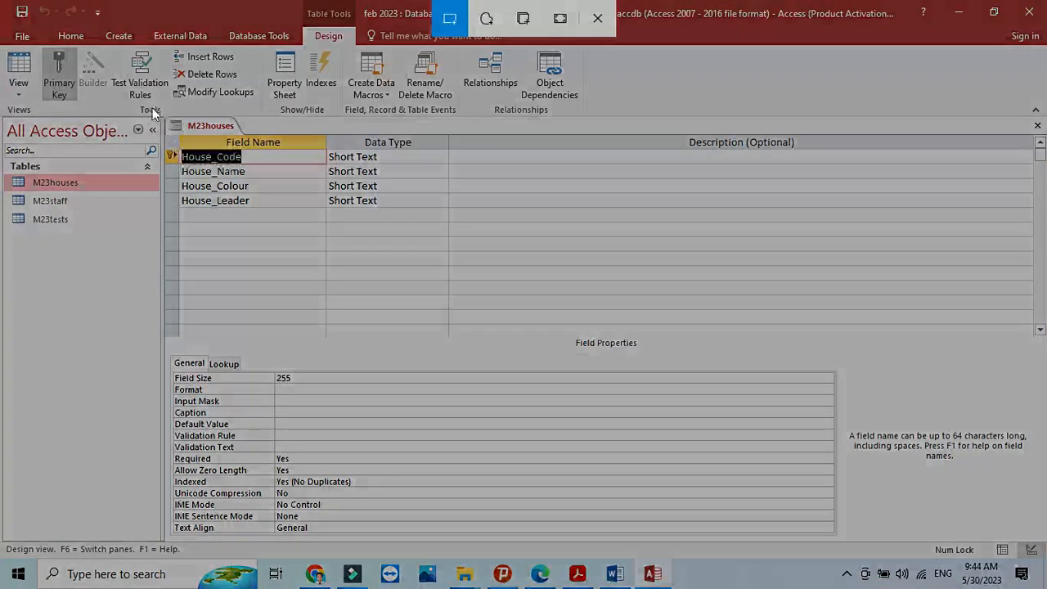
{"action": "mouse_move", "coordinate": [164, 116]}
{"action": "left_mouse_down"}
{"action": "mouse_move", "coordinate": [369, 173]}
{"action": "mouse_move", "coordinate": [455, 267]}
{"action": "left_mouse_up"}
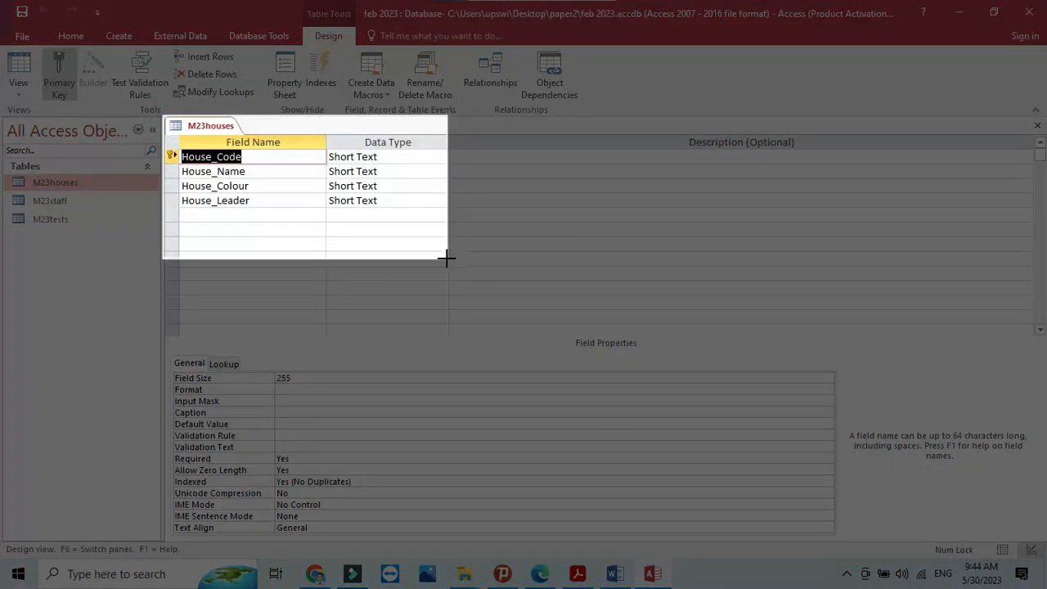
Paste the M23houses screenshot on a new line below the M23staff screenshot in the Word evidence document
{"action": "left_click", "coordinate": [615, 573]}
{"action": "scroll", "coordinate": [621, 495], "scroll_direction": "down", "scroll_amount": 3}
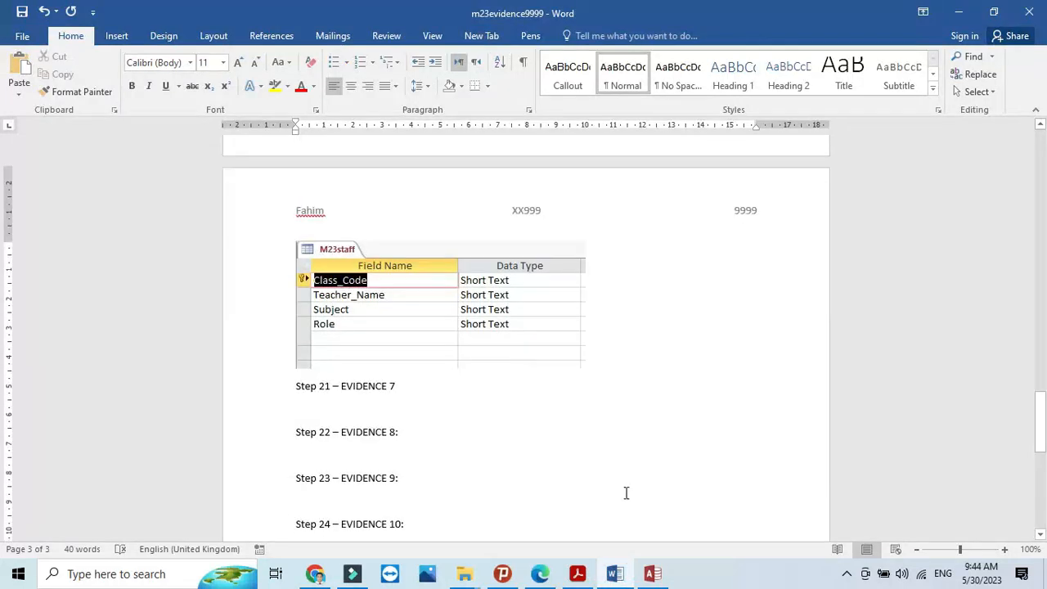
{"action": "key", "text": "Return"}
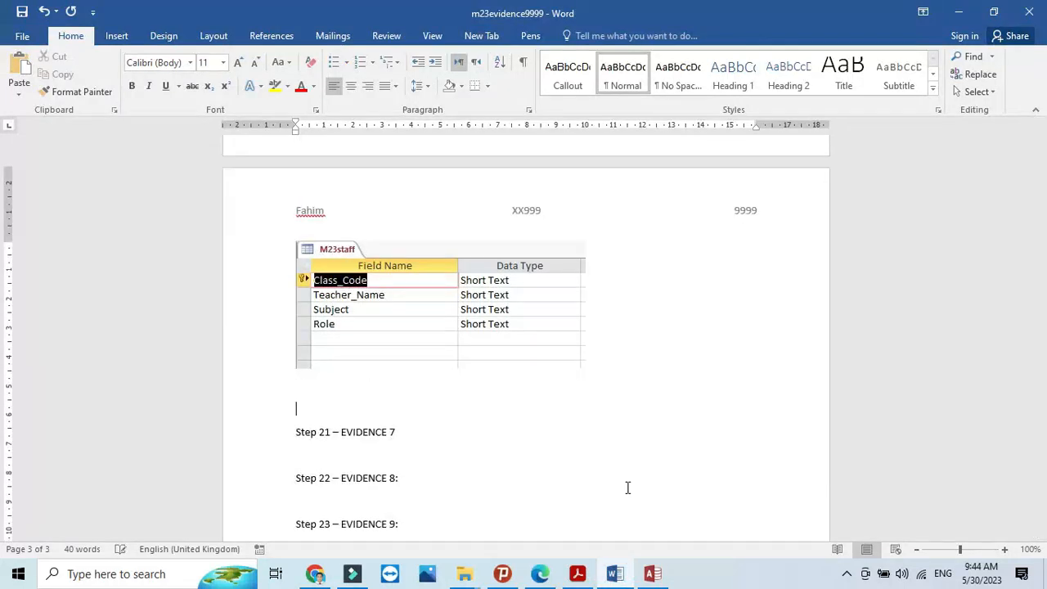
{"action": "key", "text": "ctrl+v"}
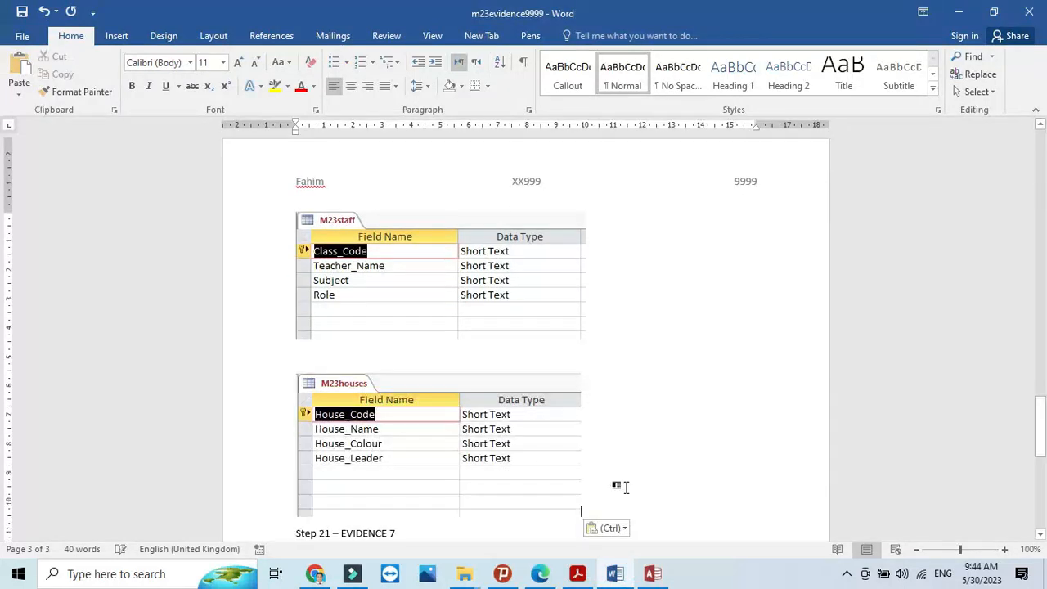
Close the houses table design in Access and read question 20's instruction about editing a tests record in the question paper
{"action": "left_click", "coordinate": [652, 574]}
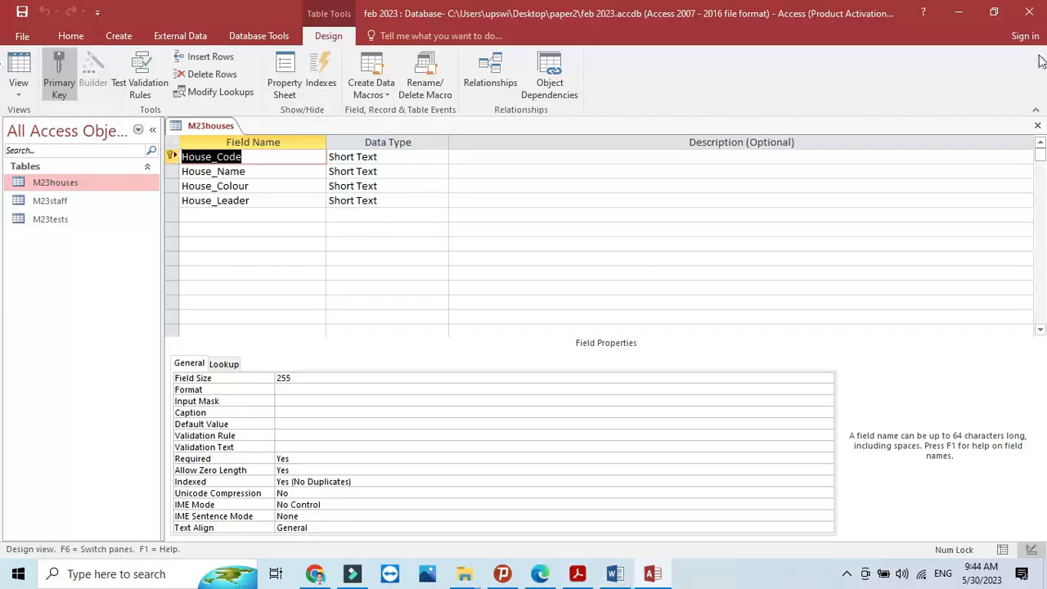
{"action": "left_click", "coordinate": [1038, 125]}
{"action": "left_click", "coordinate": [578, 574]}
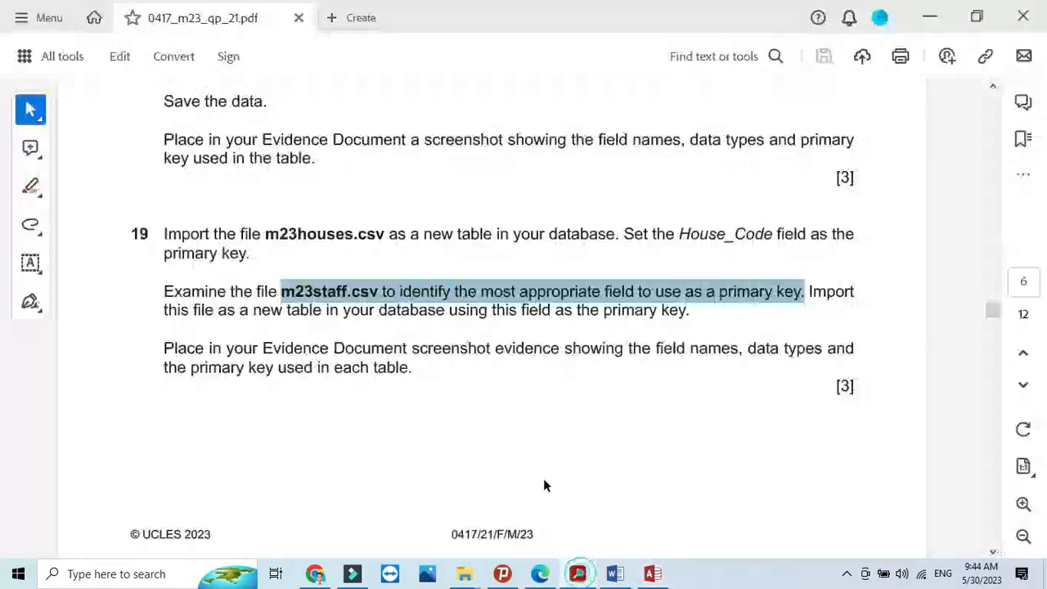
{"action": "scroll", "coordinate": [488, 438], "scroll_direction": "down", "scroll_amount": 5}
{"action": "scroll", "coordinate": [482, 434], "scroll_direction": "down", "scroll_amount": 3}
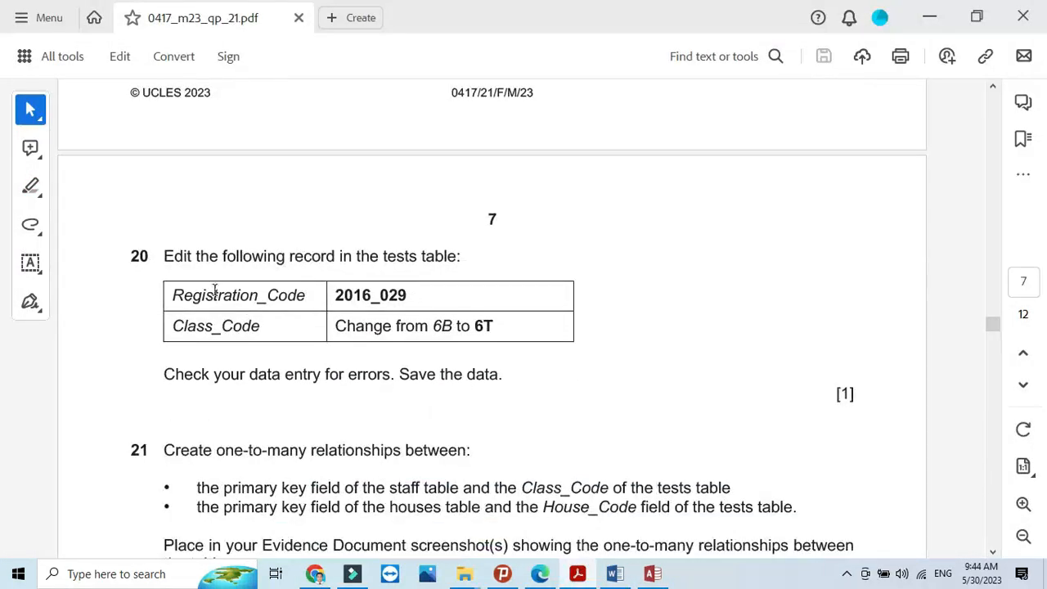
{"action": "left_click_drag", "start_coordinate": [162, 257], "coordinate": [463, 262]}
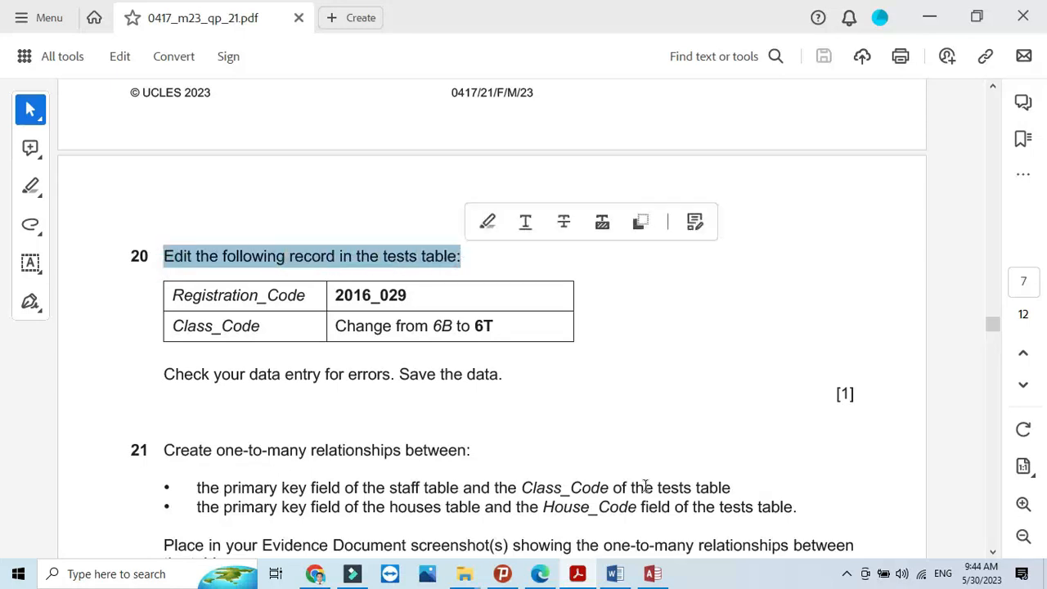
Open the M23tests table in Access and show its records in Datasheet View
{"action": "left_click", "coordinate": [653, 574]}
{"action": "right_click", "coordinate": [71, 218]}
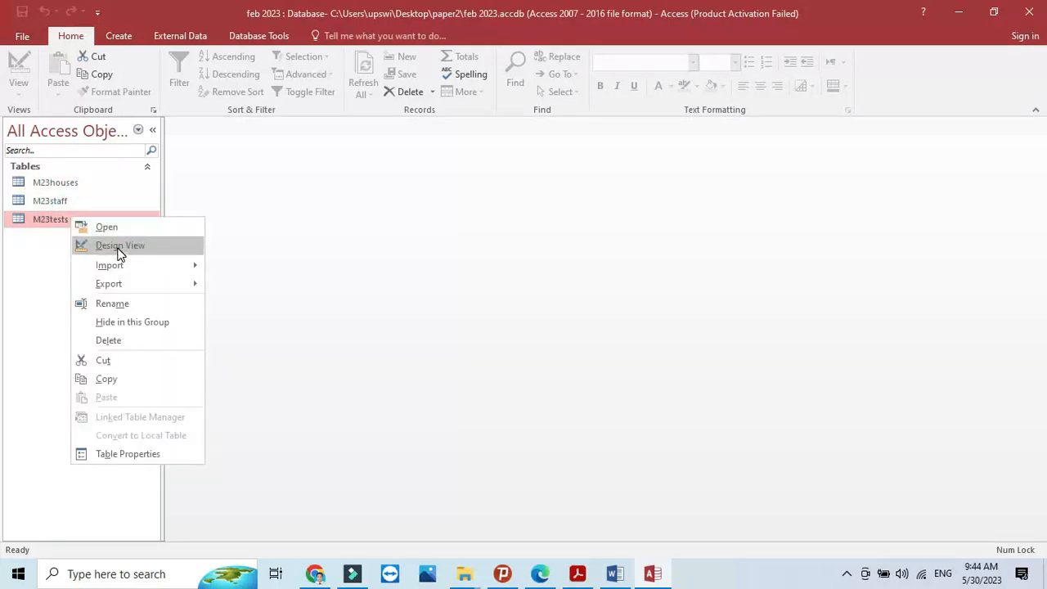
{"action": "left_click", "coordinate": [121, 247]}
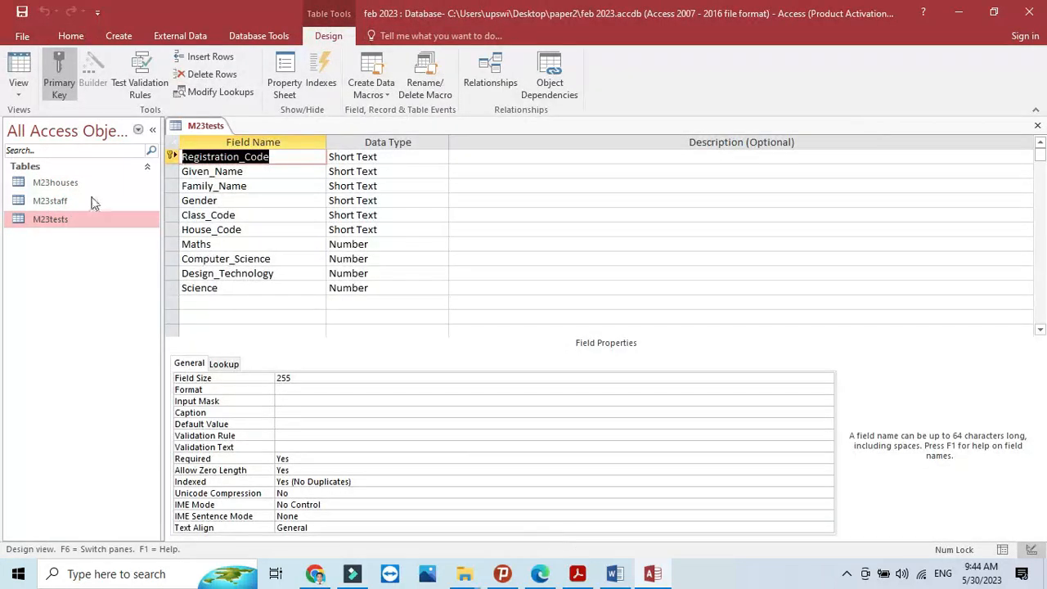
{"action": "left_click", "coordinate": [20, 78]}
Copy the registration code from question 20 in the question paper and search the M23tests records in Access for it
{"action": "left_click", "coordinate": [578, 573]}
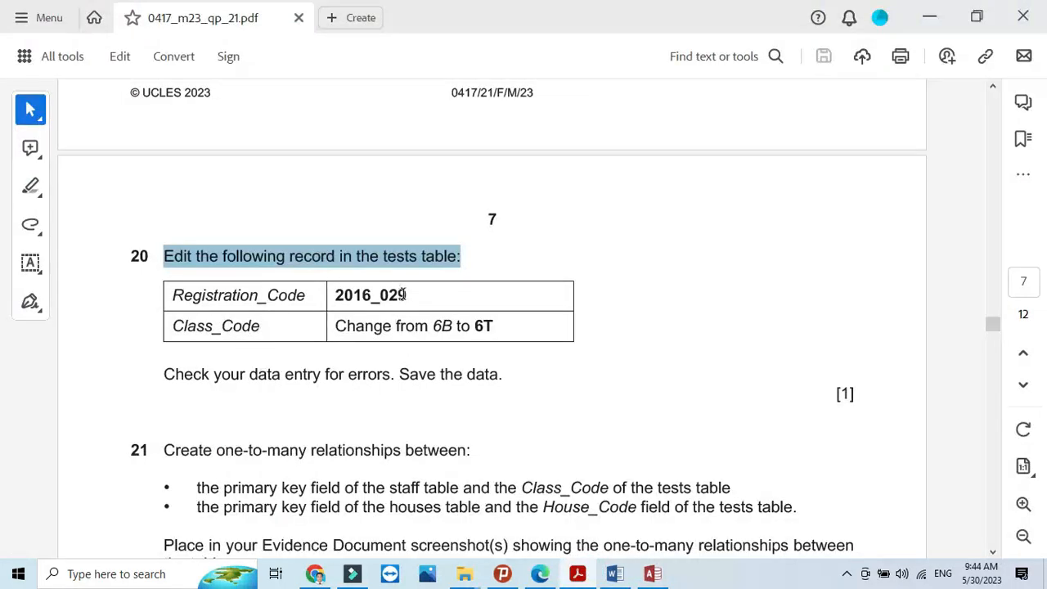
{"action": "left_click_drag", "start_coordinate": [403, 294], "coordinate": [333, 297]}
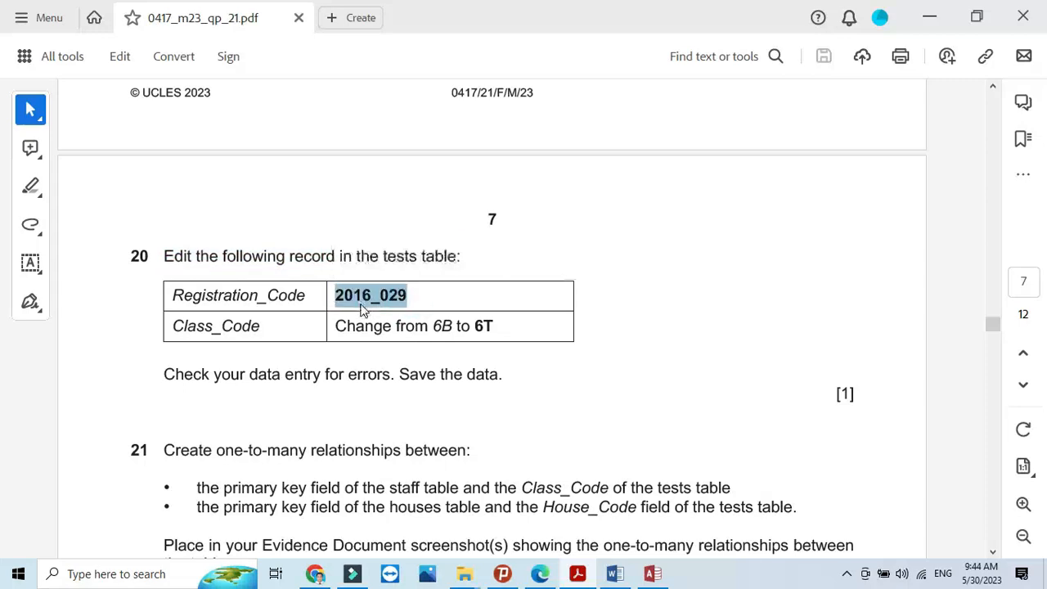
{"action": "right_click", "coordinate": [362, 309]}
{"action": "left_click", "coordinate": [394, 325]}
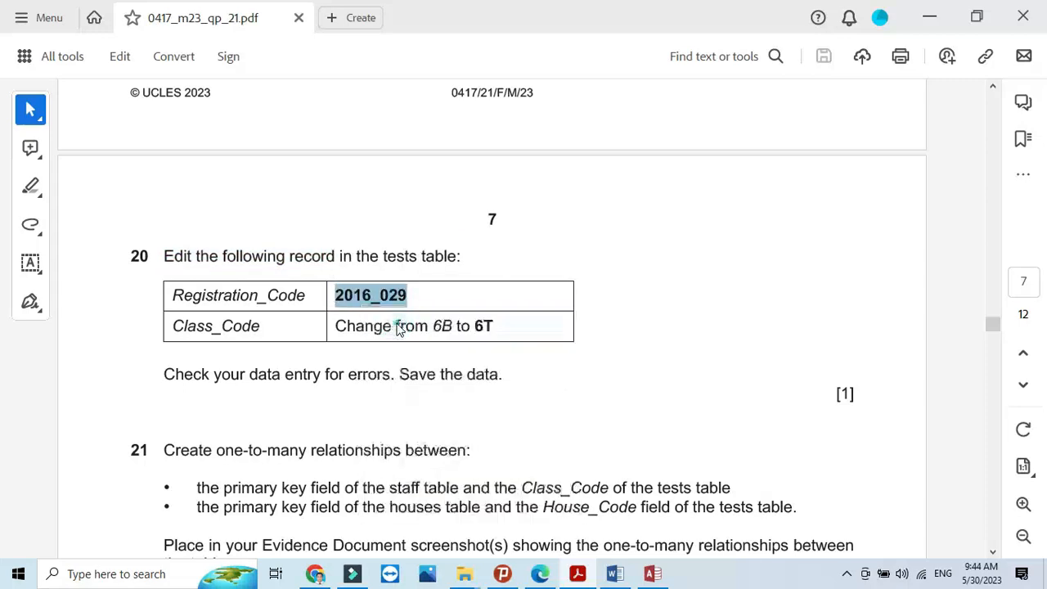
{"action": "left_click", "coordinate": [652, 574]}
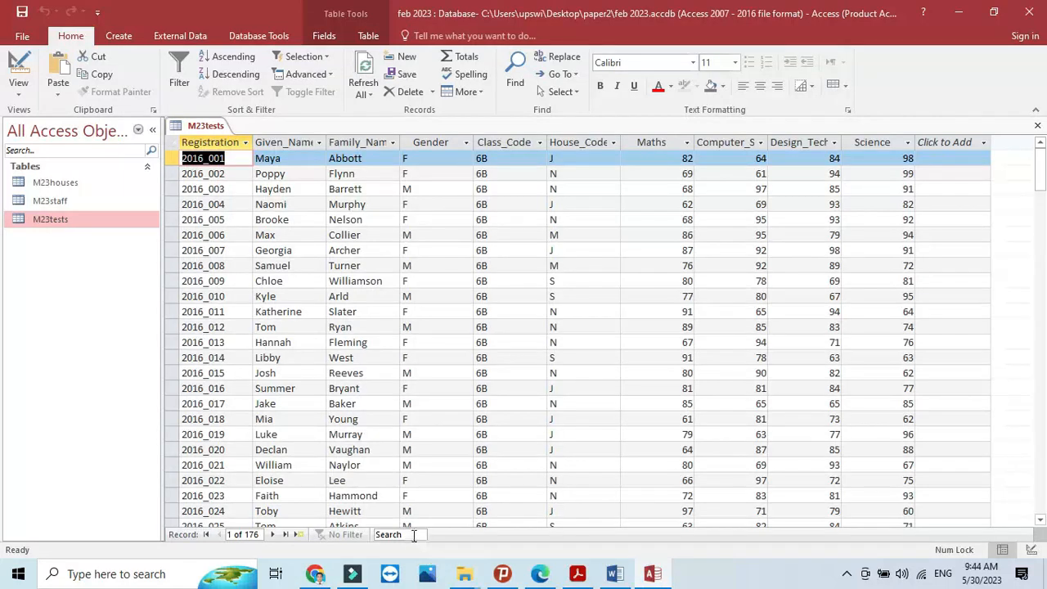
{"action": "left_click", "coordinate": [414, 536]}
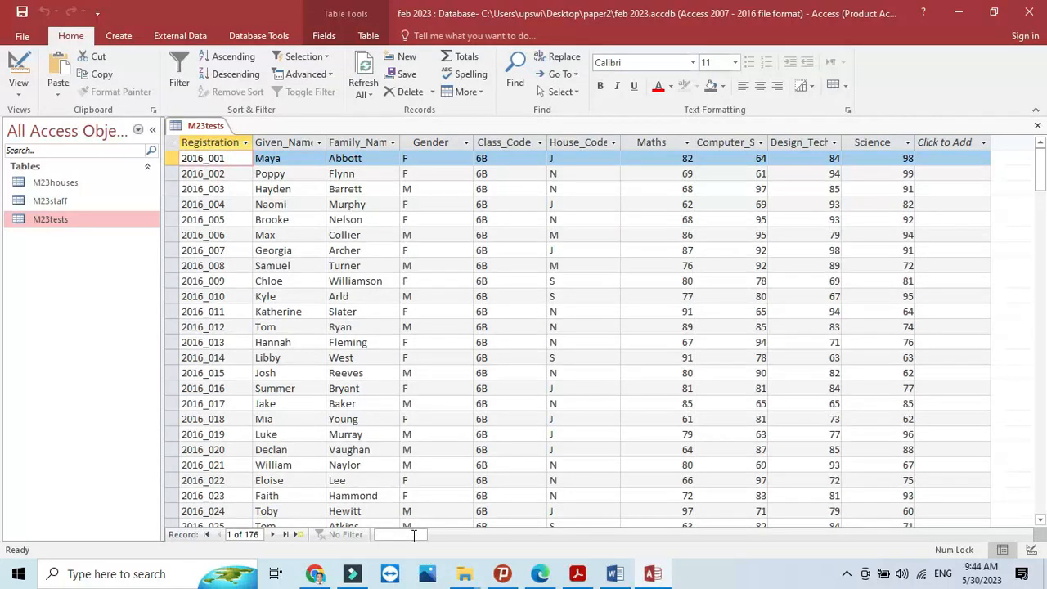
{"action": "key", "text": "ctrl+v"}
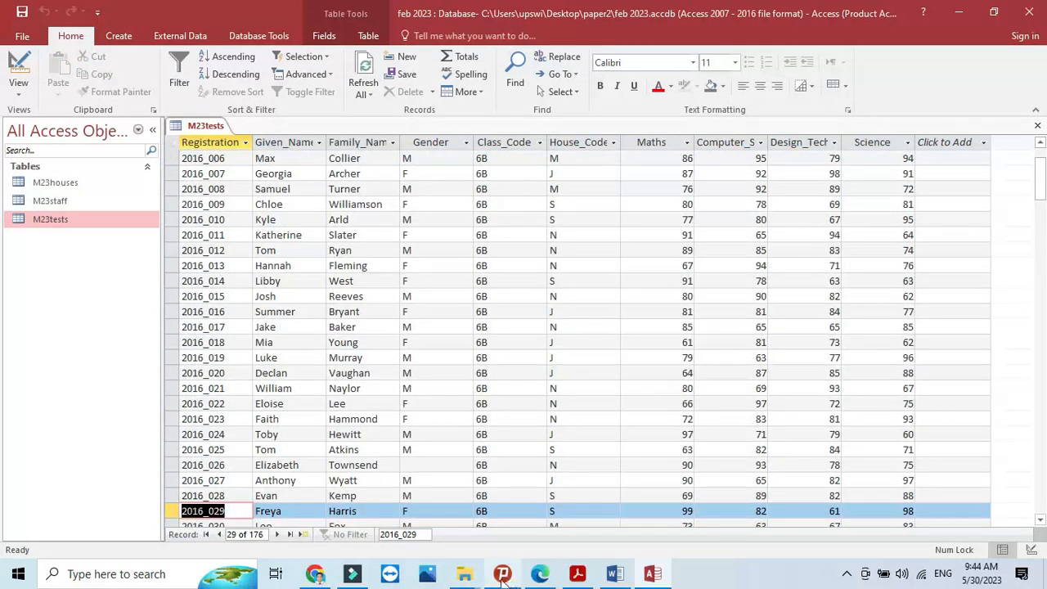
Change the Class_Code of the M23tests record specified in question 20 to 6T and save the data
{"action": "left_click", "coordinate": [578, 575]}
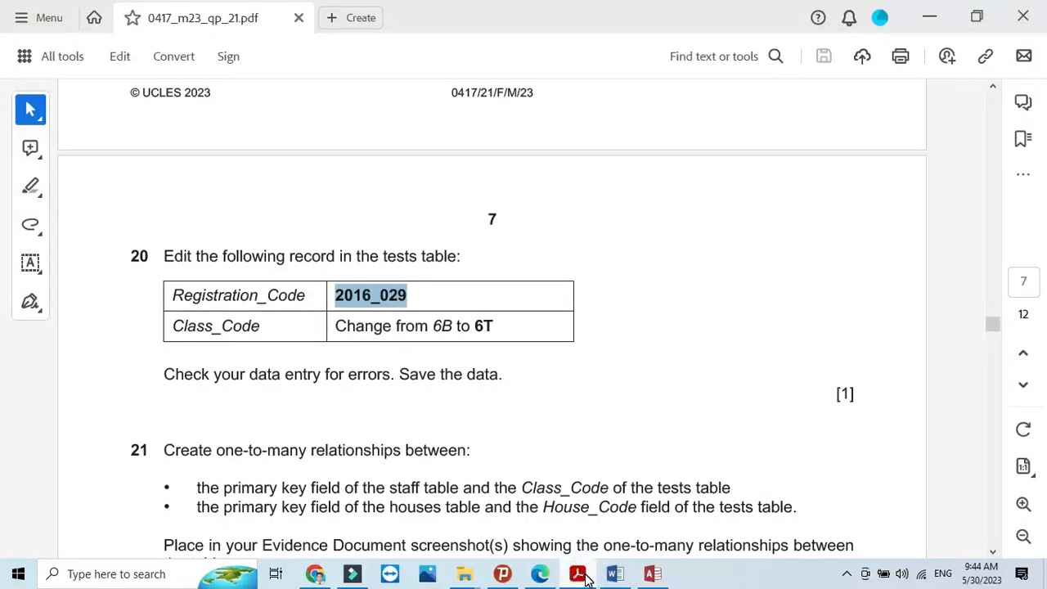
{"action": "left_click", "coordinate": [578, 576]}
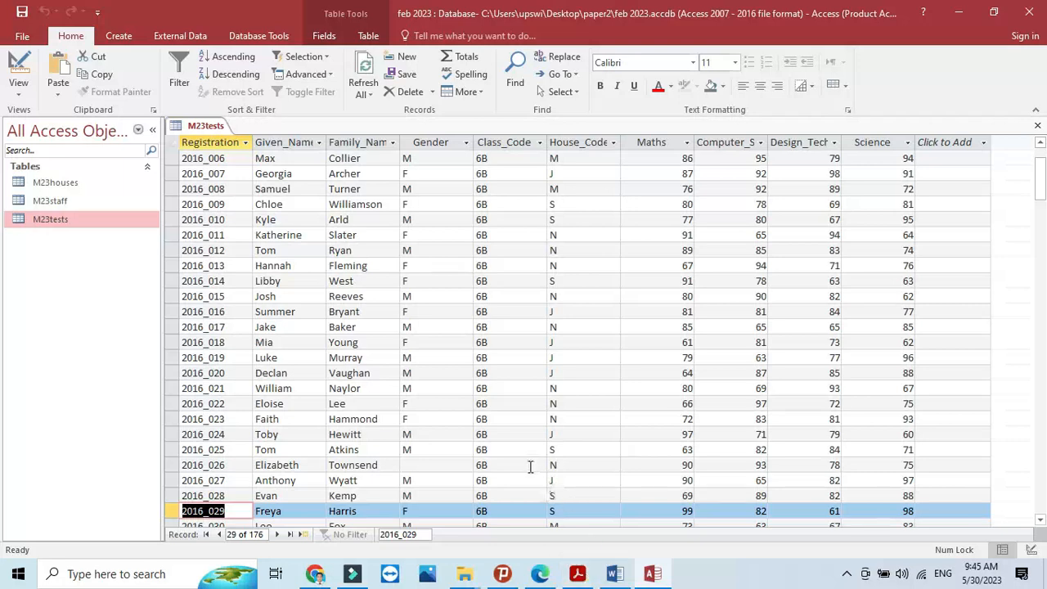
{"action": "scroll", "coordinate": [530, 452], "scroll_direction": "down", "scroll_amount": 1}
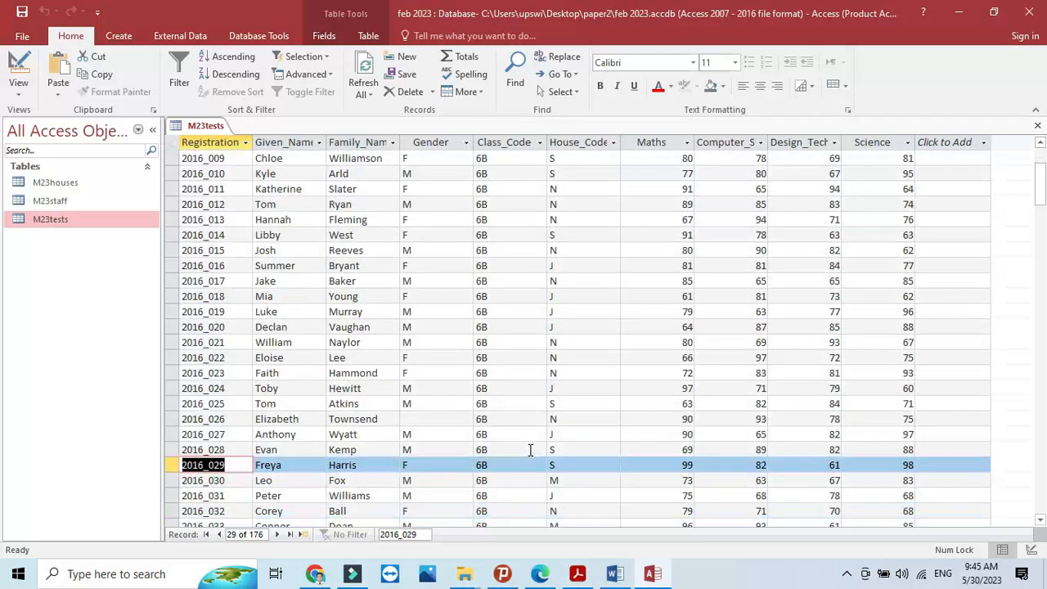
{"action": "left_click", "coordinate": [581, 575]}
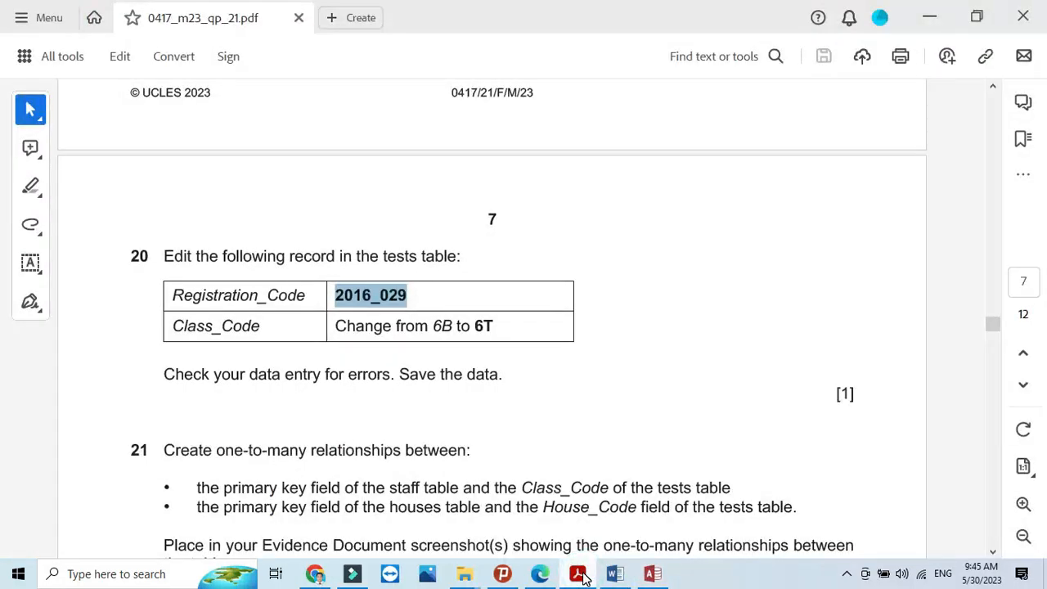
{"action": "left_click", "coordinate": [580, 576]}
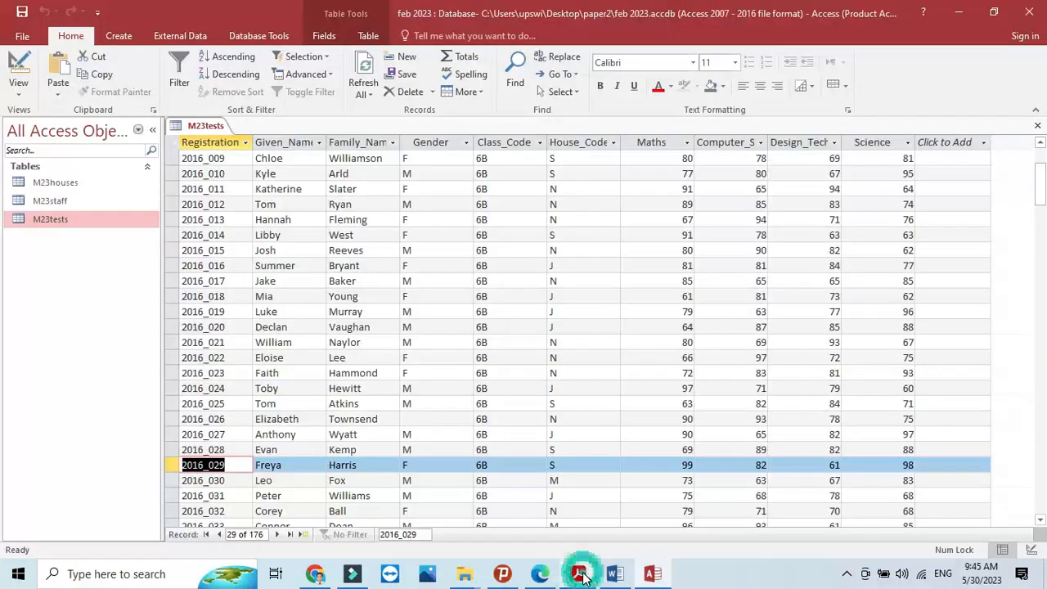
{"action": "left_click", "coordinate": [503, 466]}
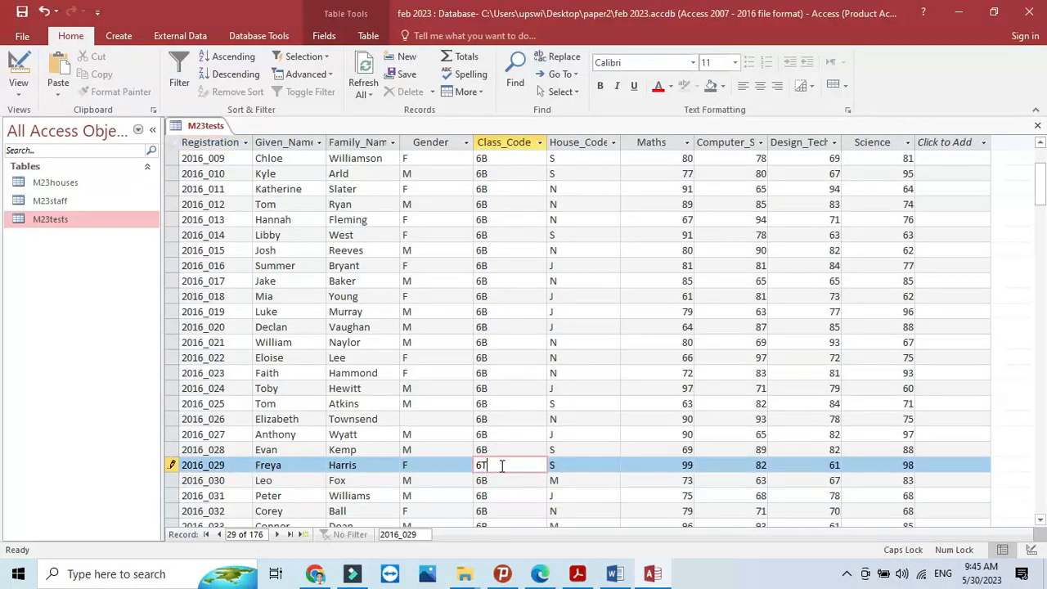
{"action": "left_click", "coordinate": [22, 13]}
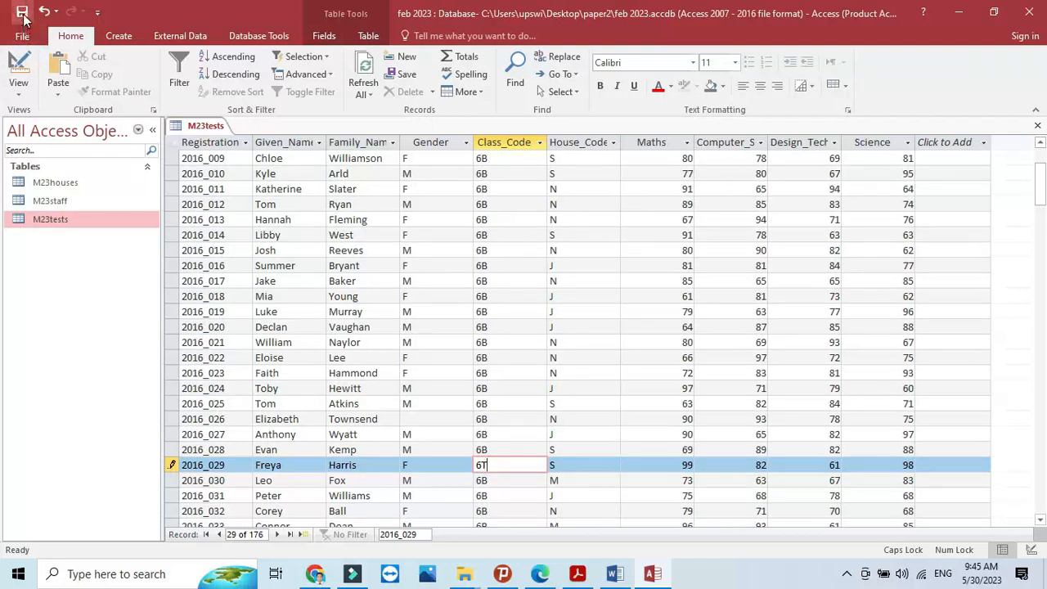
Following question 21 in the question paper, close M23tests in Access and add M23houses, M23staff and M23tests to the Relationships window
{"action": "left_click", "coordinate": [578, 574]}
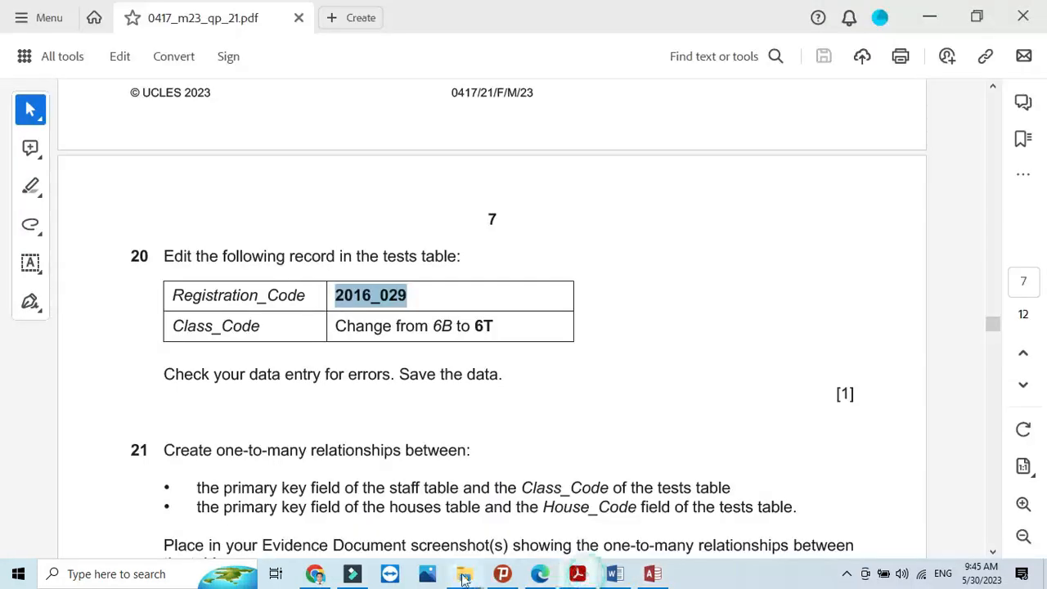
{"action": "scroll", "coordinate": [307, 395], "scroll_direction": "down", "scroll_amount": 1}
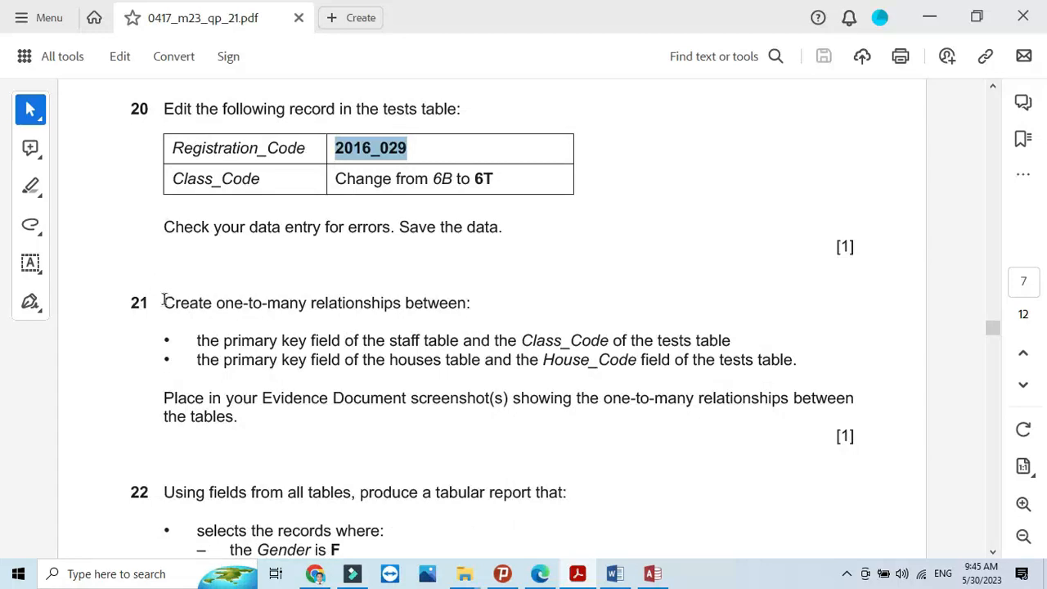
{"action": "left_click_drag", "start_coordinate": [163, 300], "coordinate": [448, 314]}
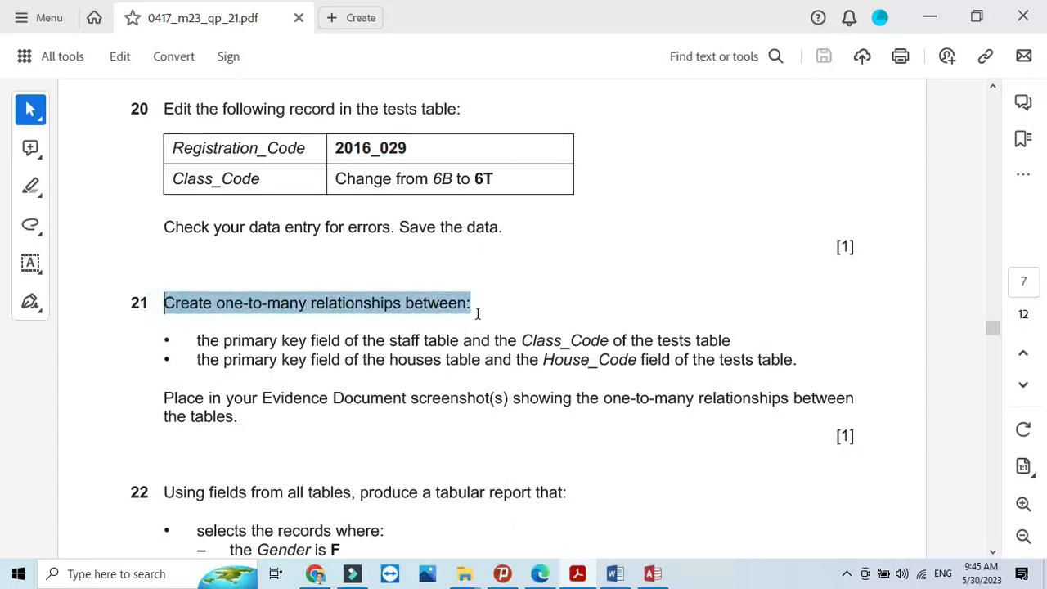
{"action": "left_click", "coordinate": [652, 574]}
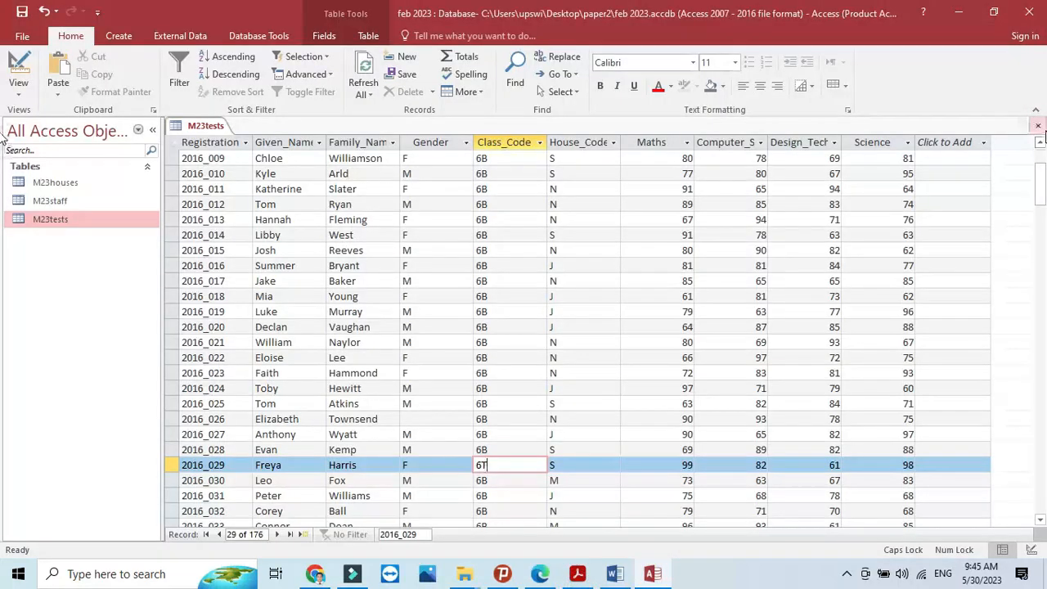
{"action": "left_click", "coordinate": [1038, 125]}
{"action": "left_click", "coordinate": [278, 36]}
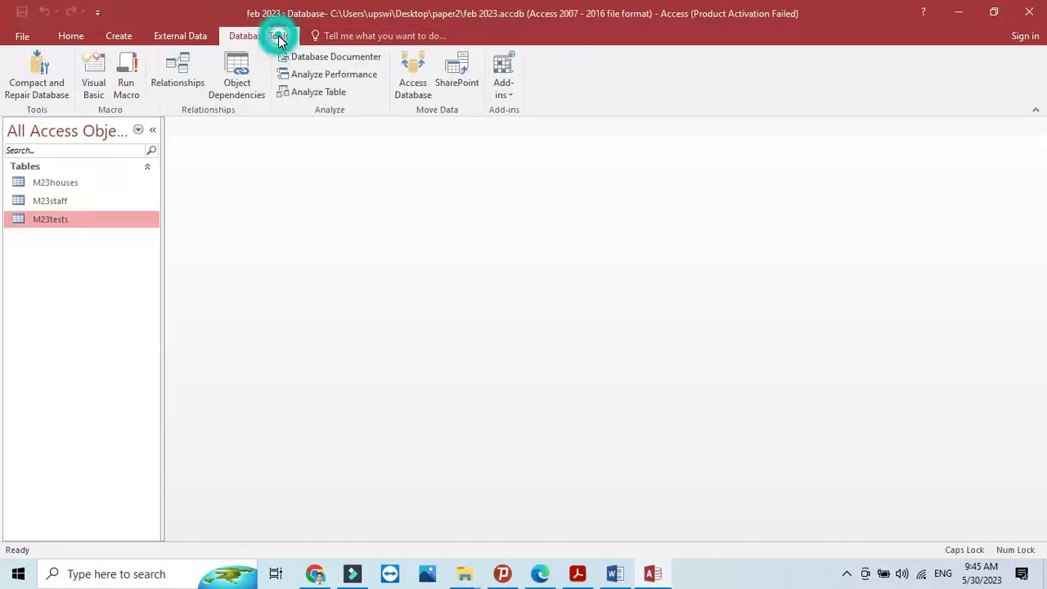
{"action": "left_click", "coordinate": [171, 73]}
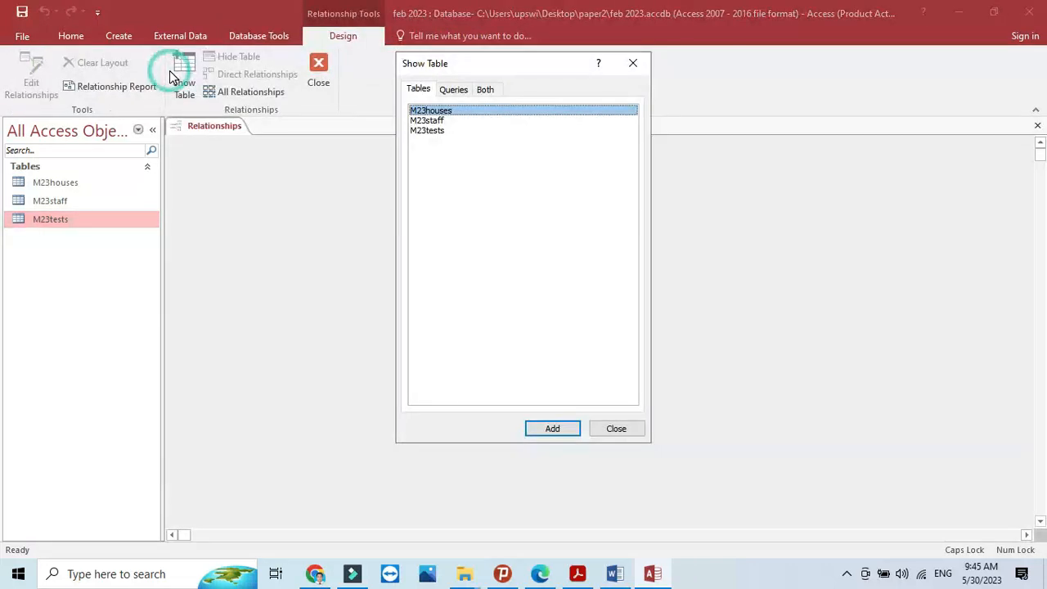
{"action": "left_click", "coordinate": [416, 173], "text": "shift"}
{"action": "left_click", "coordinate": [555, 429]}
{"action": "left_click", "coordinate": [614, 431]}
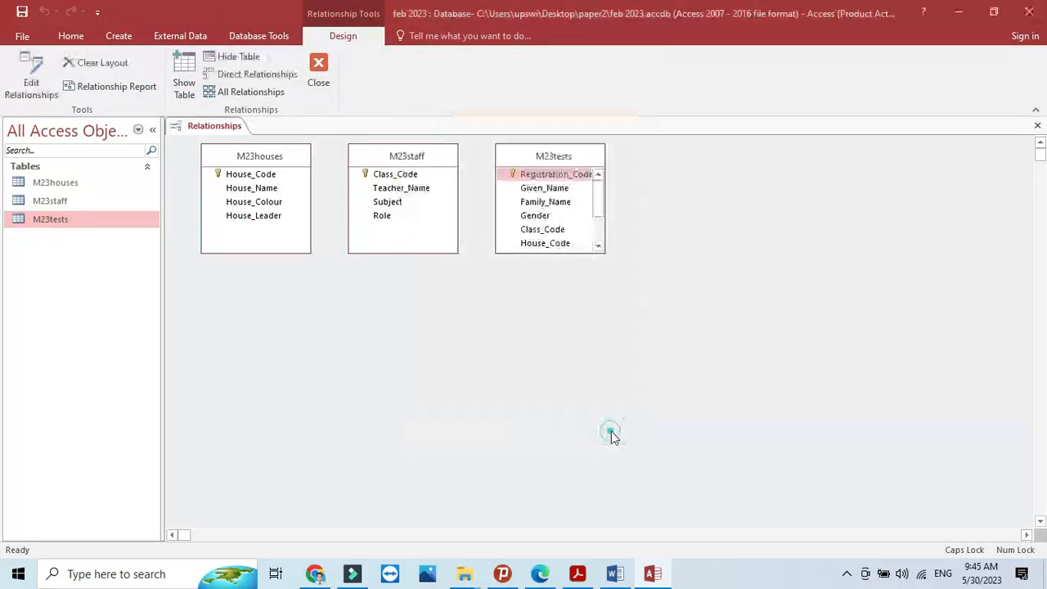
Check question 21's staff instruction and create a one-to-many relationship from M23staff Class_Code to M23tests Class_Code, enforcing referential integrity
{"action": "left_click", "coordinate": [577, 574]}
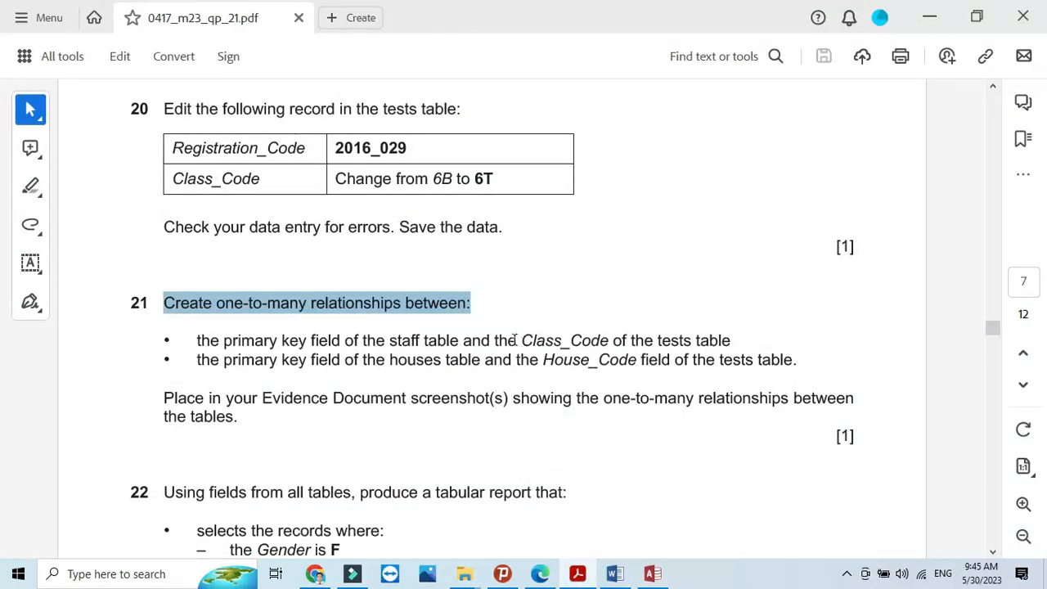
{"action": "left_click_drag", "start_coordinate": [516, 341], "coordinate": [731, 340]}
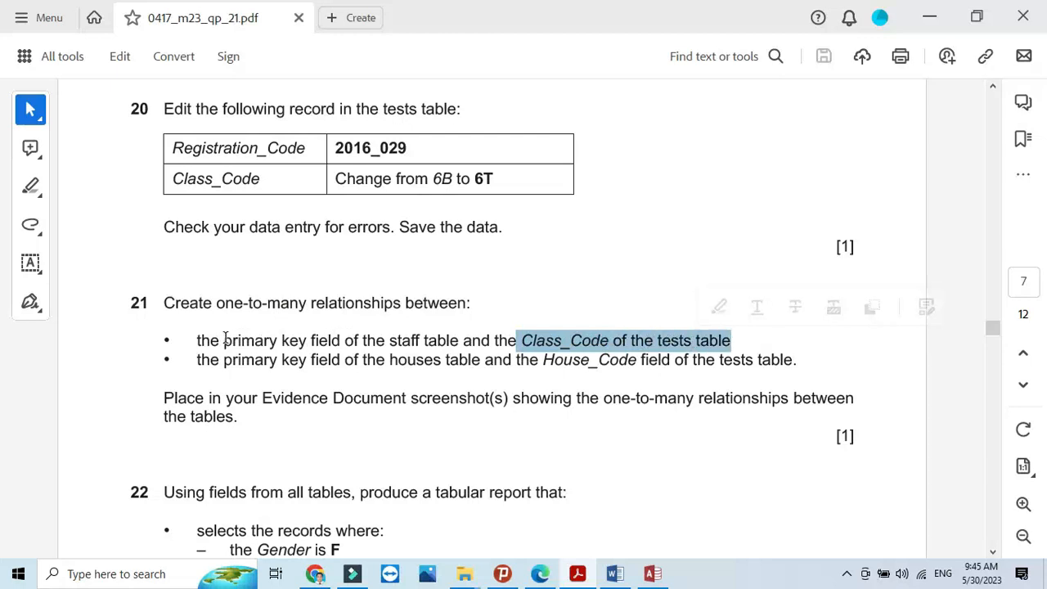
{"action": "left_click_drag", "start_coordinate": [223, 341], "coordinate": [460, 342]}
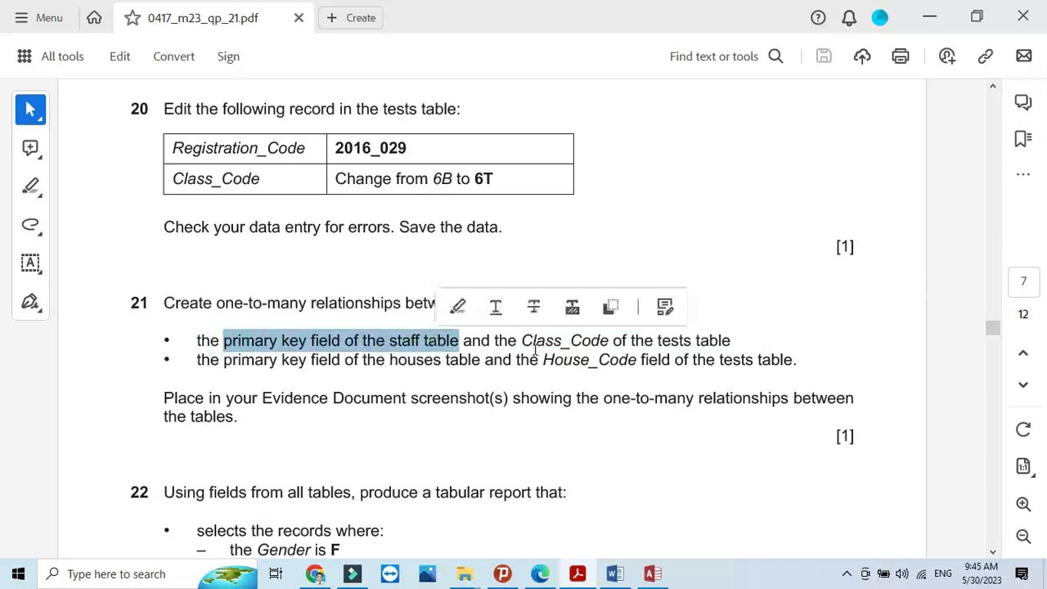
{"action": "left_click", "coordinate": [580, 573]}
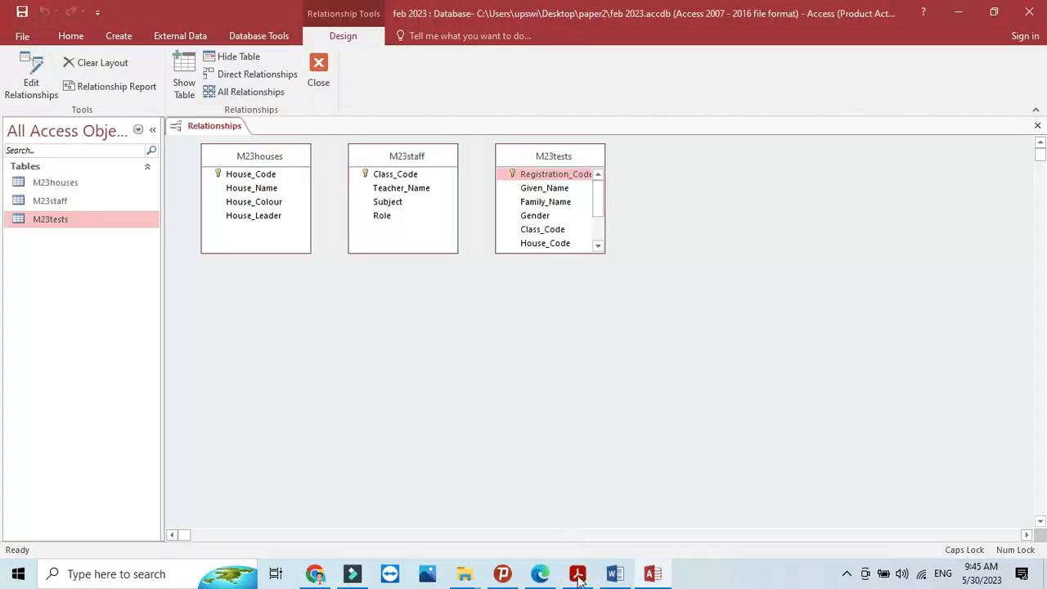
{"action": "left_click", "coordinate": [580, 575]}
{"action": "left_click", "coordinate": [580, 575]}
{"action": "left_click_drag", "start_coordinate": [409, 177], "coordinate": [533, 232]}
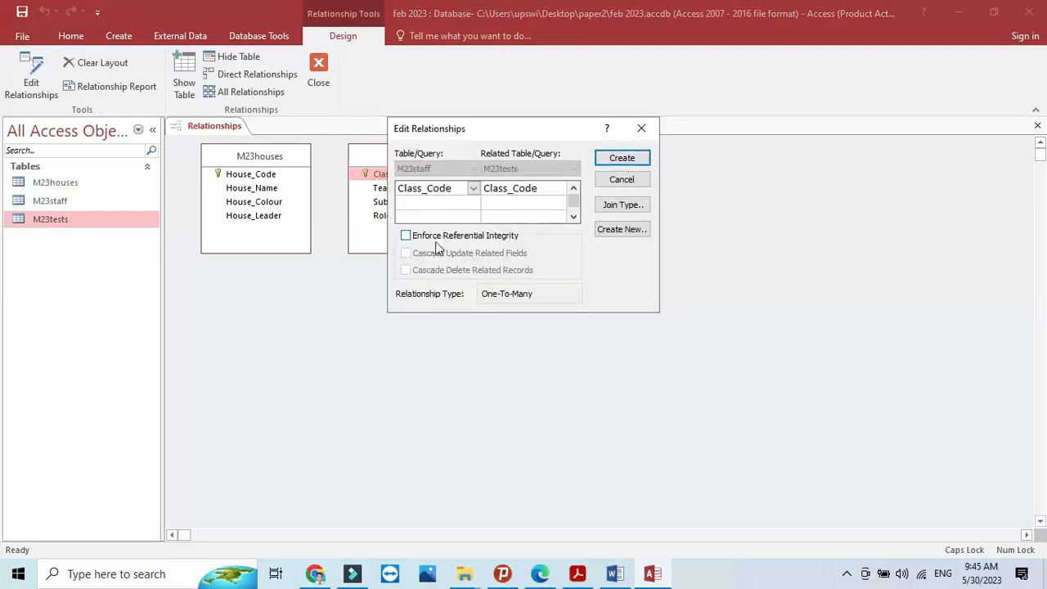
{"action": "left_click", "coordinate": [406, 236]}
{"action": "left_click", "coordinate": [622, 158]}
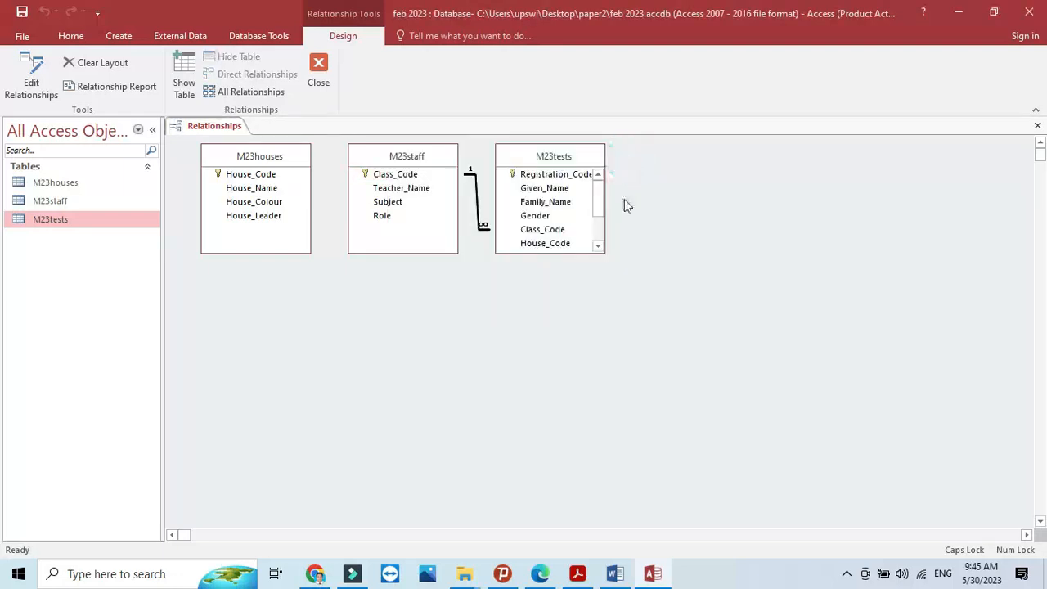
Read question 21's second instruction, on the houses and tests relationship, in the question paper and return to Access
{"action": "left_click", "coordinate": [579, 573]}
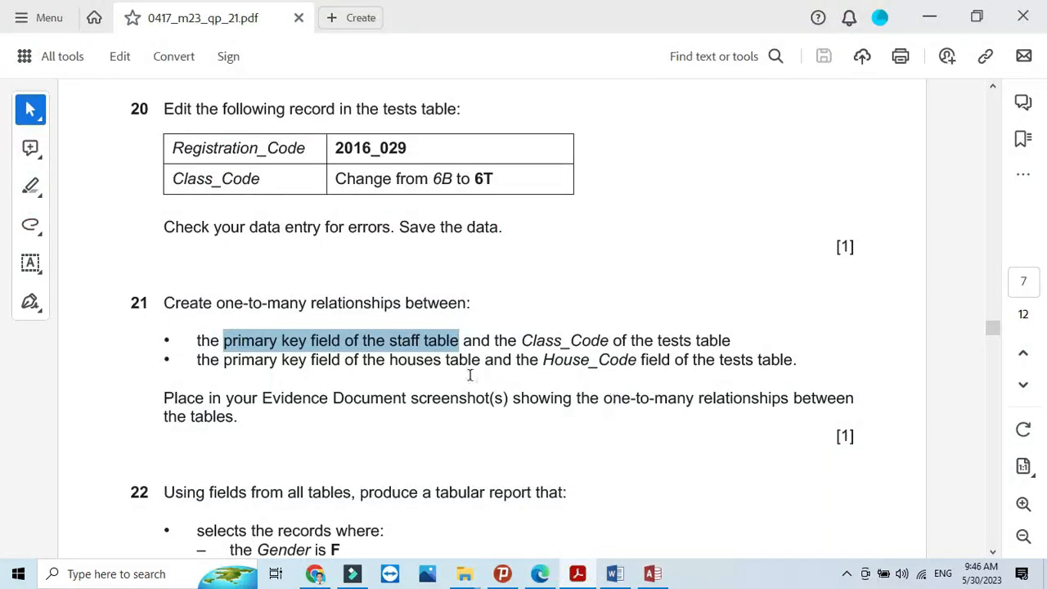
{"action": "left_click", "coordinate": [579, 362]}
{"action": "left_click", "coordinate": [578, 574]}
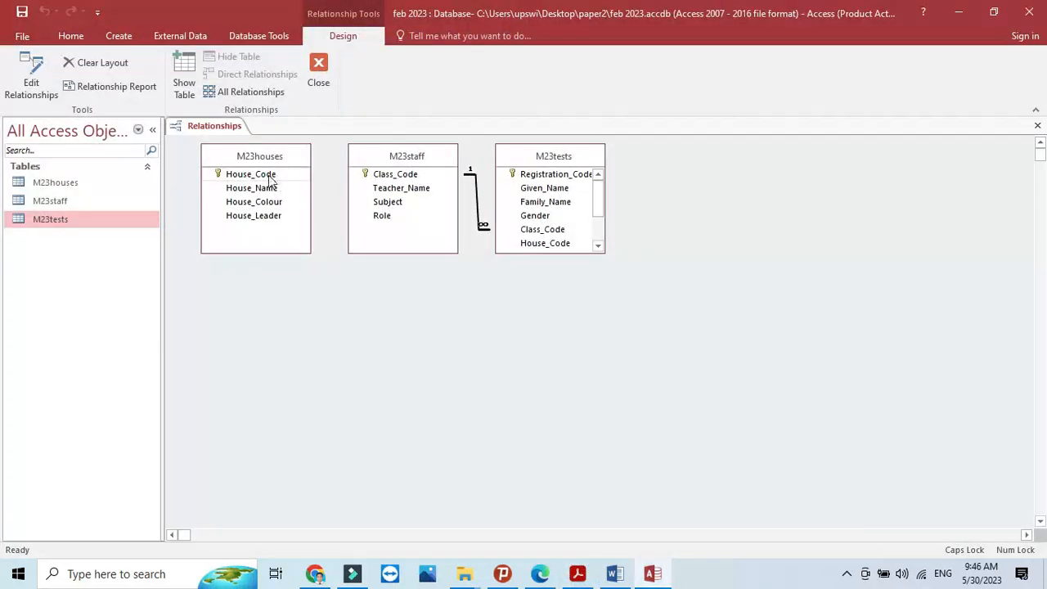
{"action": "left_click_drag", "start_coordinate": [270, 177], "coordinate": [313, 238]}
{"action": "left_click_drag", "start_coordinate": [522, 295], "coordinate": [527, 250]}
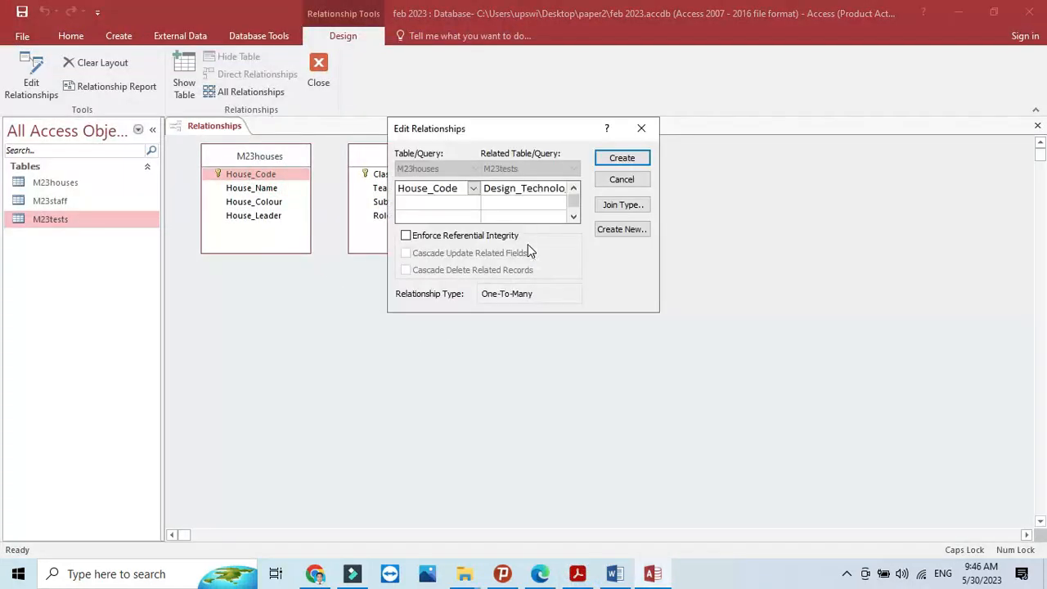
{"action": "left_click", "coordinate": [632, 179]}
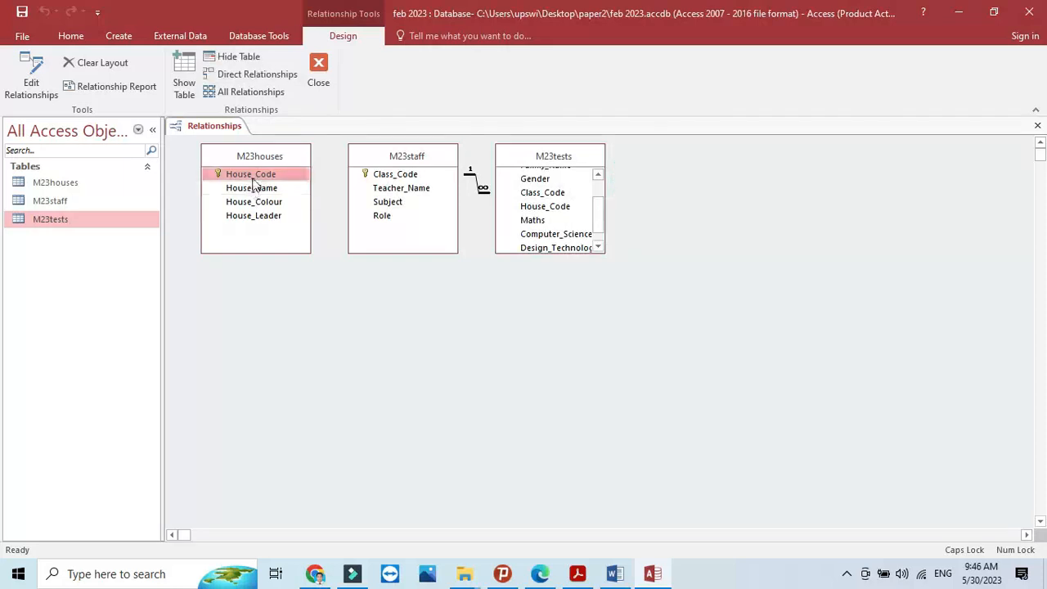
Create a one-to-many relationship from M23houses House_Code to M23tests House_Code with referential integrity enforced
{"action": "left_click_drag", "start_coordinate": [257, 174], "coordinate": [530, 207]}
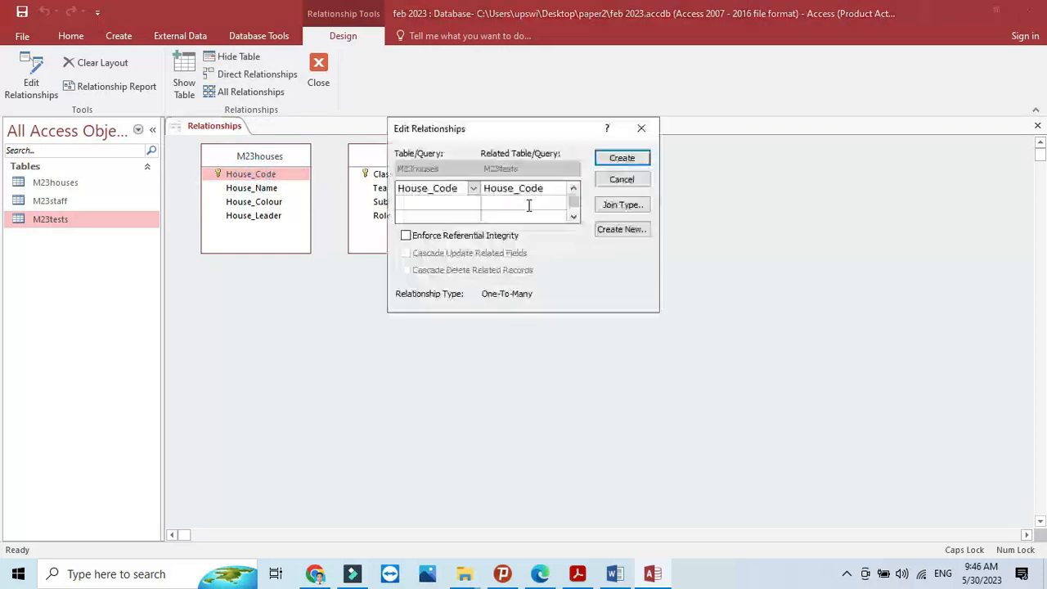
{"action": "left_click", "coordinate": [436, 238]}
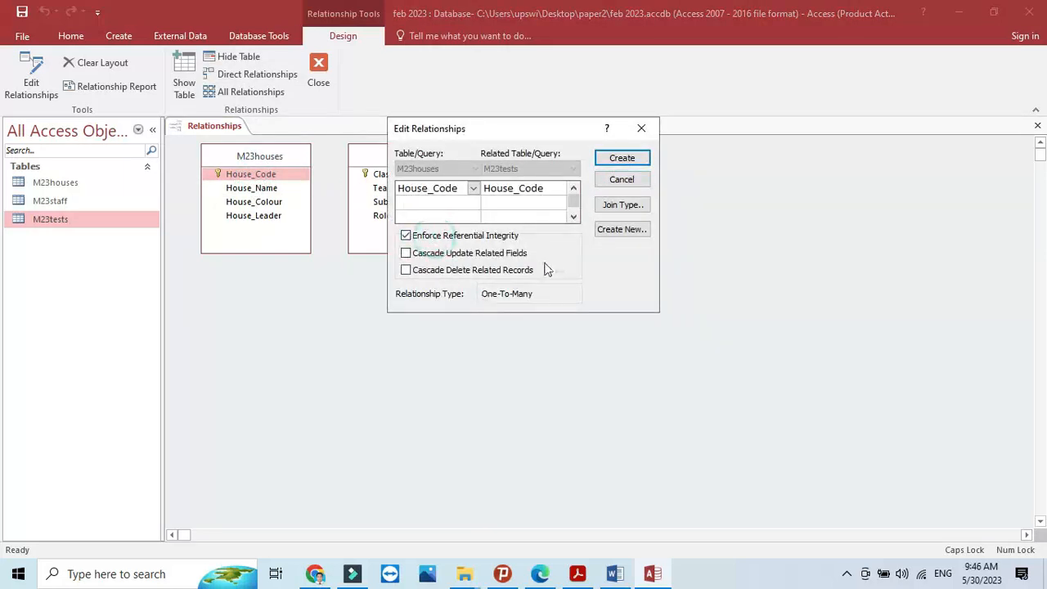
{"action": "left_click", "coordinate": [640, 160]}
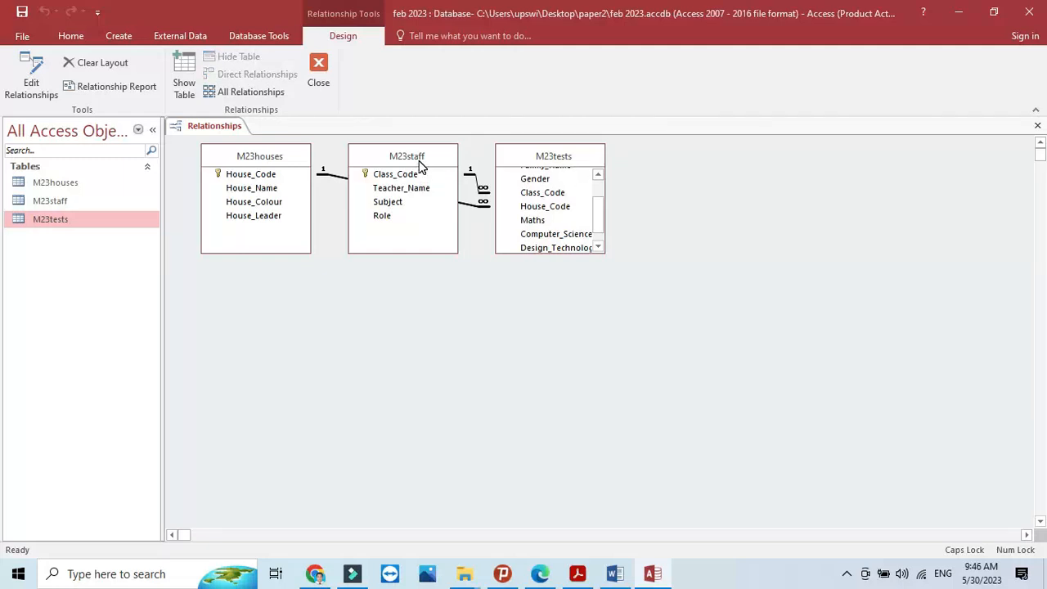
Rearrange the relationship diagram so M23tests sits between M23houses and M23staff, with both relationship lines clear of the tables
{"action": "left_click_drag", "start_coordinate": [420, 166], "coordinate": [703, 157]}
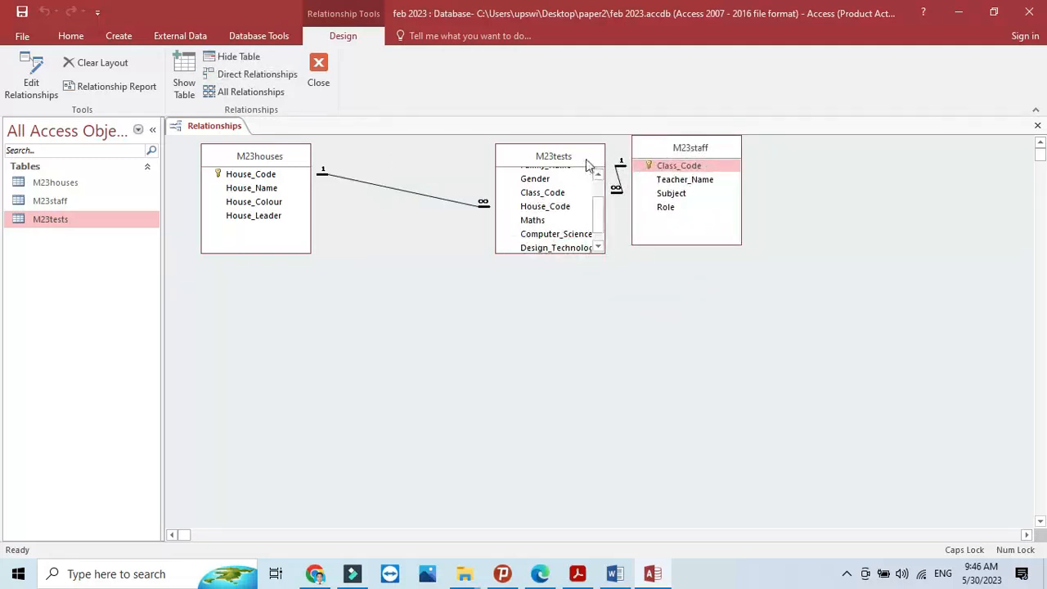
{"action": "left_click_drag", "start_coordinate": [590, 163], "coordinate": [481, 206]}
{"action": "left_click_drag", "start_coordinate": [687, 135], "coordinate": [627, 152]}
Check question 21's evidence requirement in the question paper and capture a screen snip of the relationship diagram in Access
{"action": "left_click", "coordinate": [578, 574]}
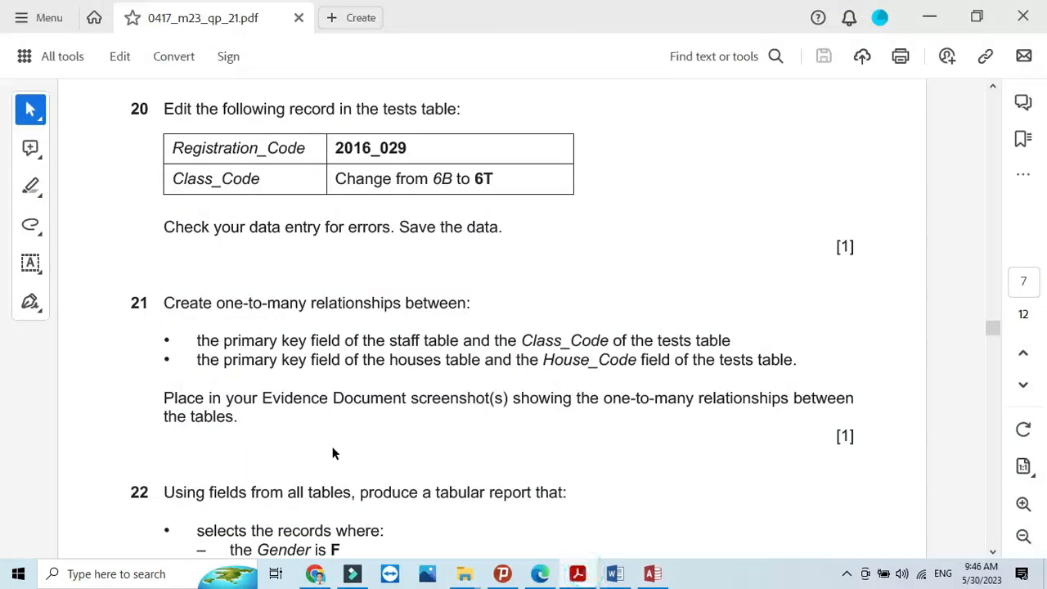
{"action": "scroll", "coordinate": [326, 441], "scroll_direction": "down", "scroll_amount": 2}
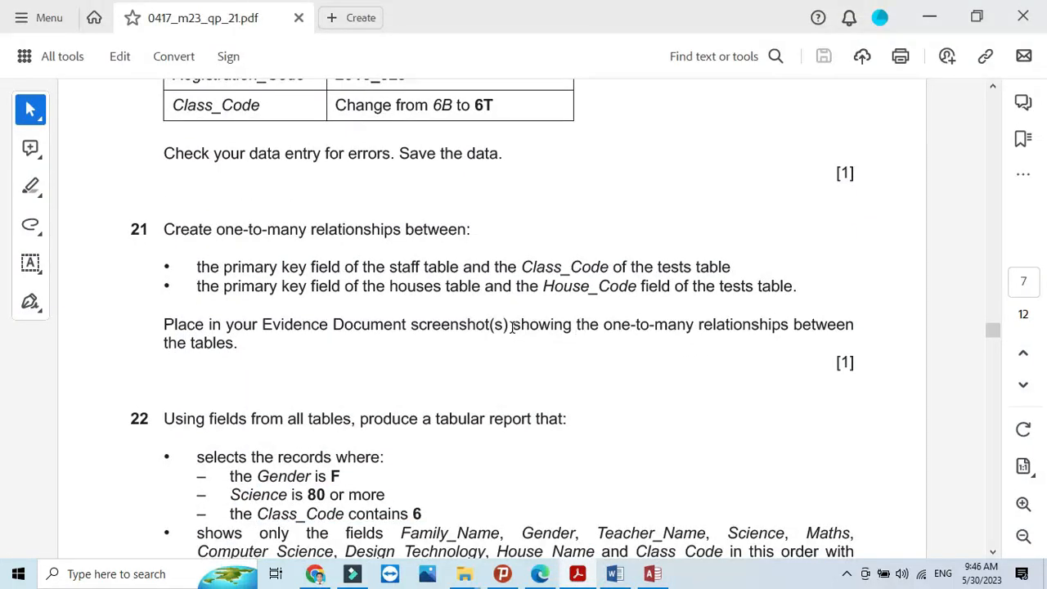
{"action": "left_click_drag", "start_coordinate": [512, 326], "coordinate": [788, 329]}
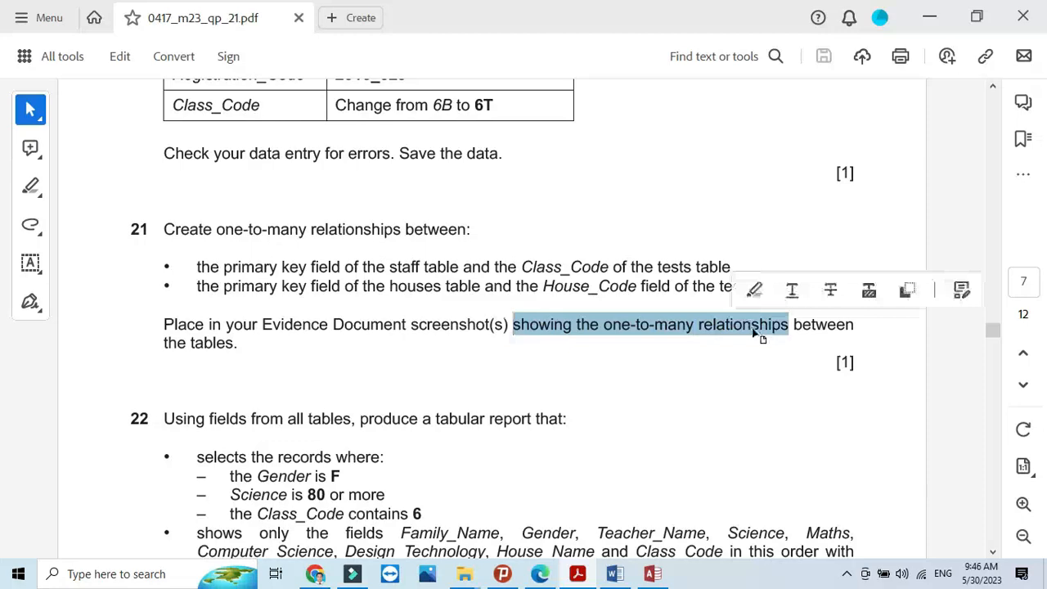
{"action": "left_click", "coordinate": [588, 575]}
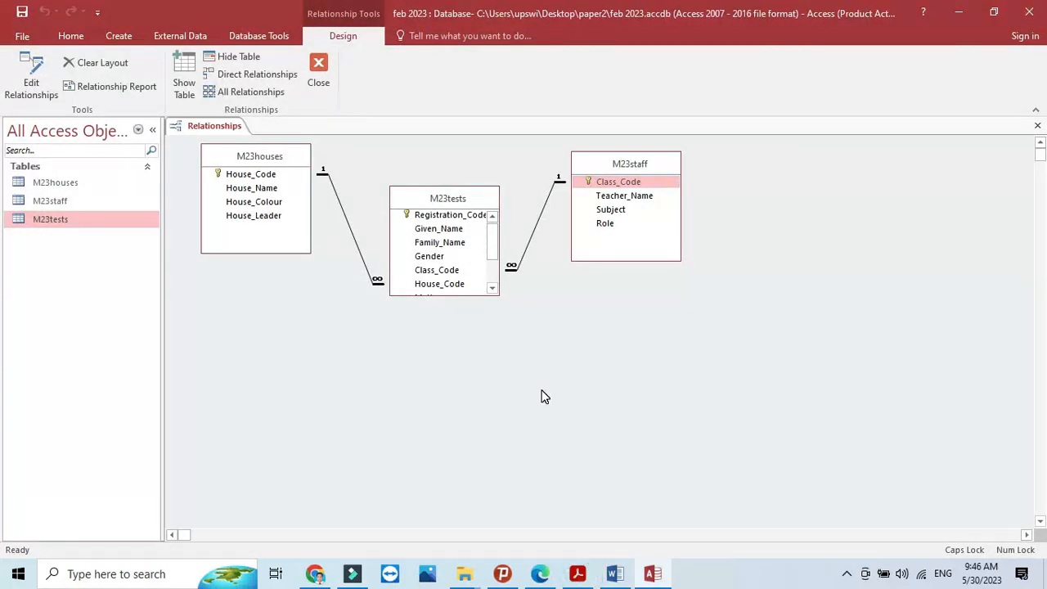
{"action": "key", "text": "super+shift+s"}
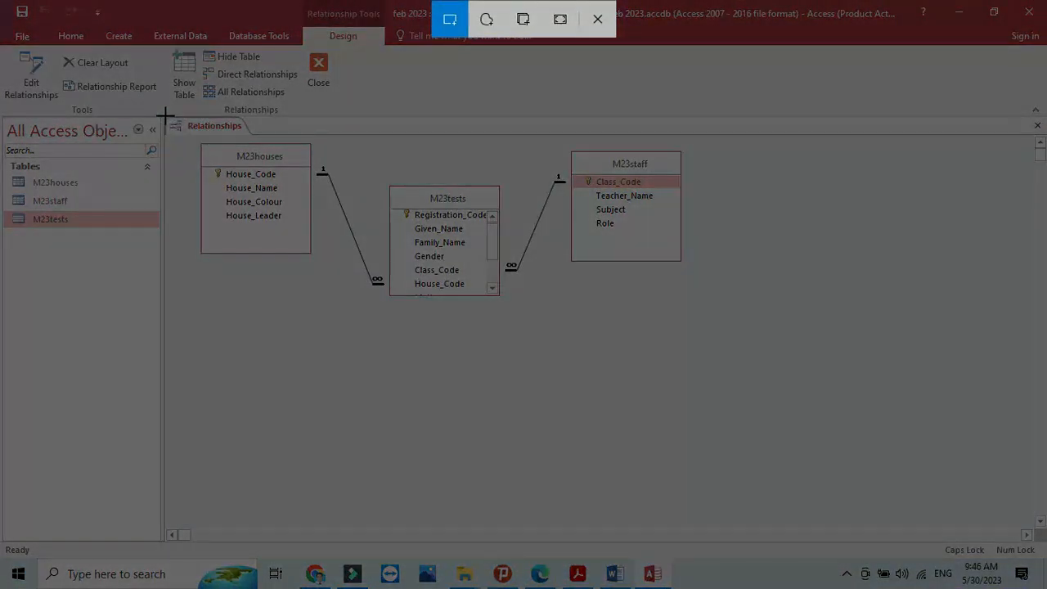
{"action": "left_click_drag", "start_coordinate": [165, 117], "coordinate": [729, 332]}
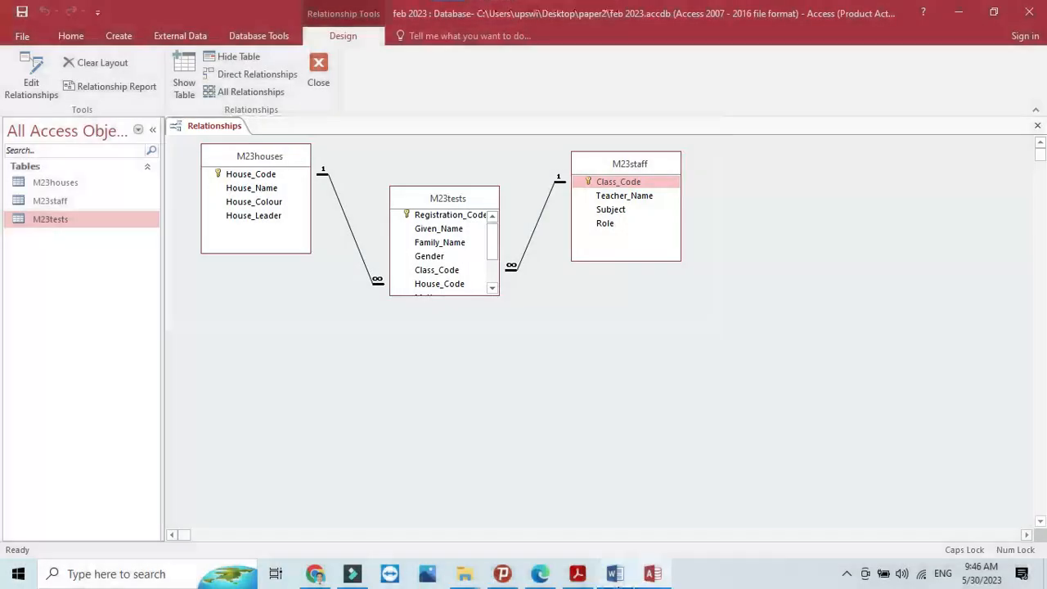
Paste the relationship diagram snip under Step 21 – EVIDENCE 7 in the Word evidence document and save it
{"action": "left_click", "coordinate": [615, 575]}
{"action": "scroll", "coordinate": [402, 421], "scroll_direction": "down", "scroll_amount": 4}
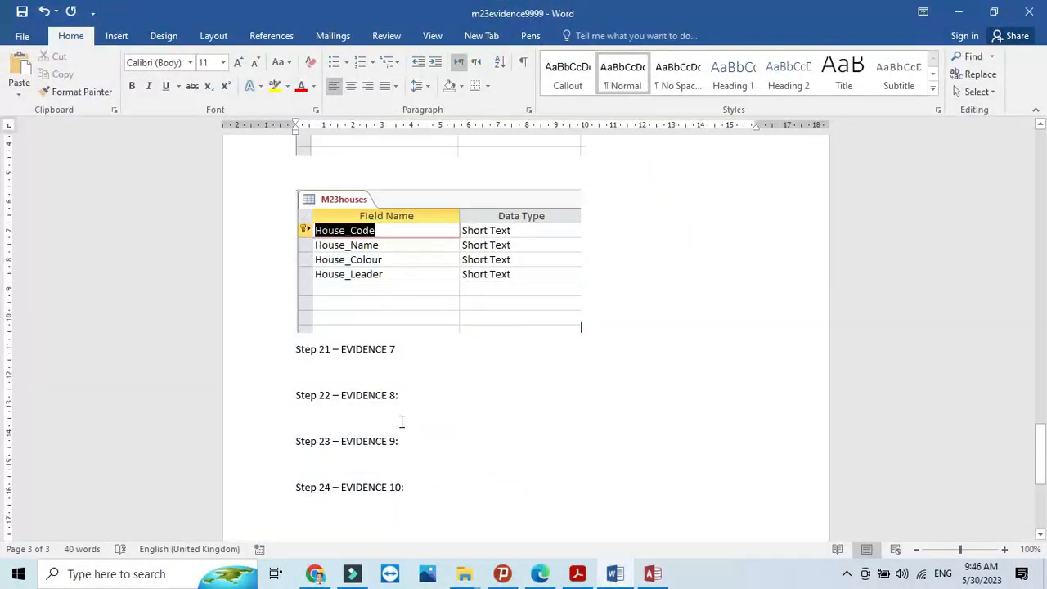
{"action": "left_click", "coordinate": [362, 362]}
{"action": "double_click", "coordinate": [320, 368]}
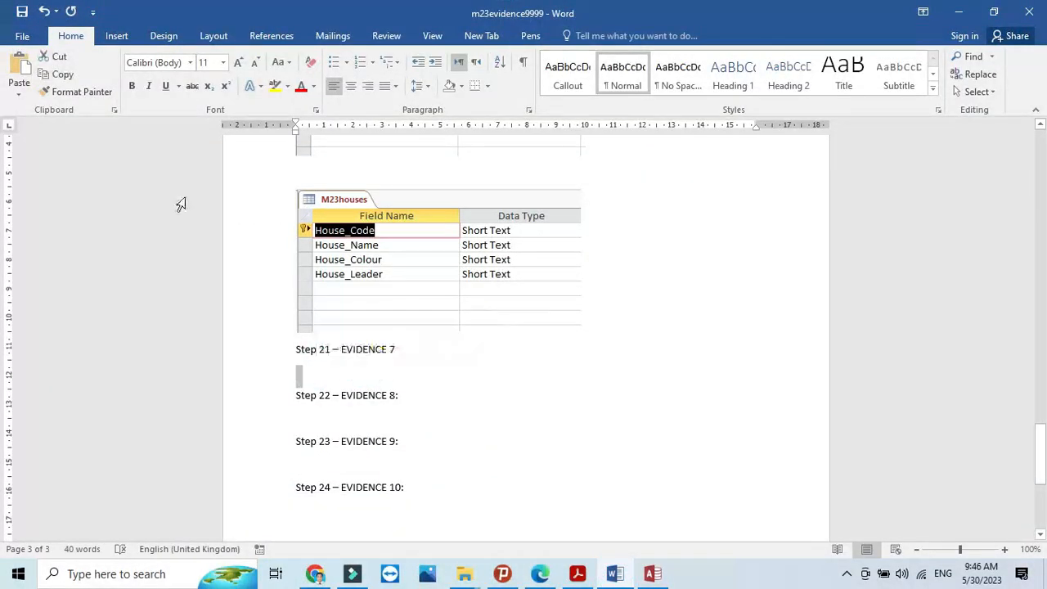
{"action": "left_click", "coordinate": [19, 69]}
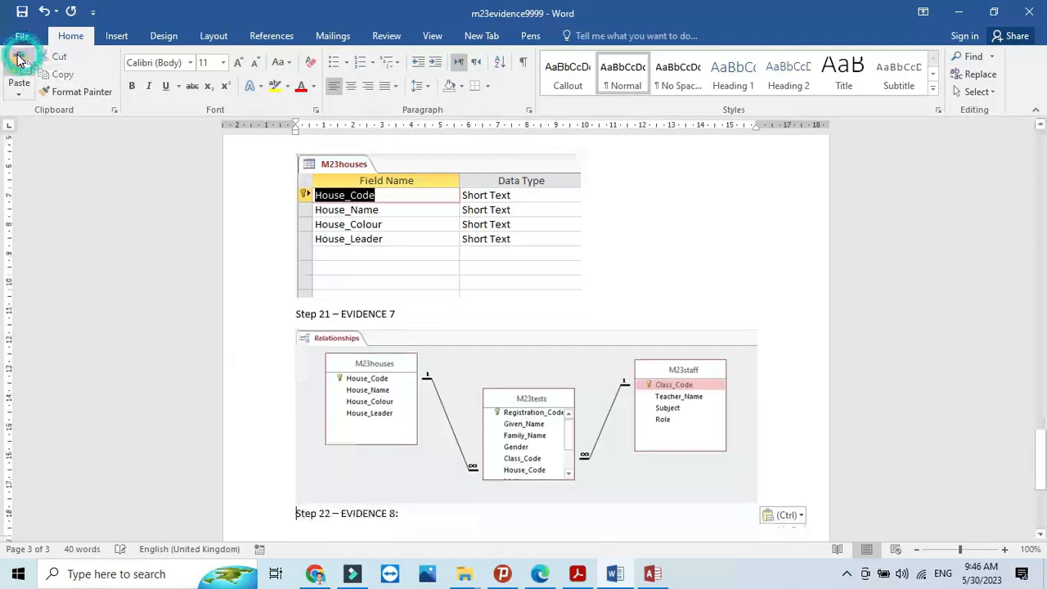
{"action": "left_click", "coordinate": [22, 12]}
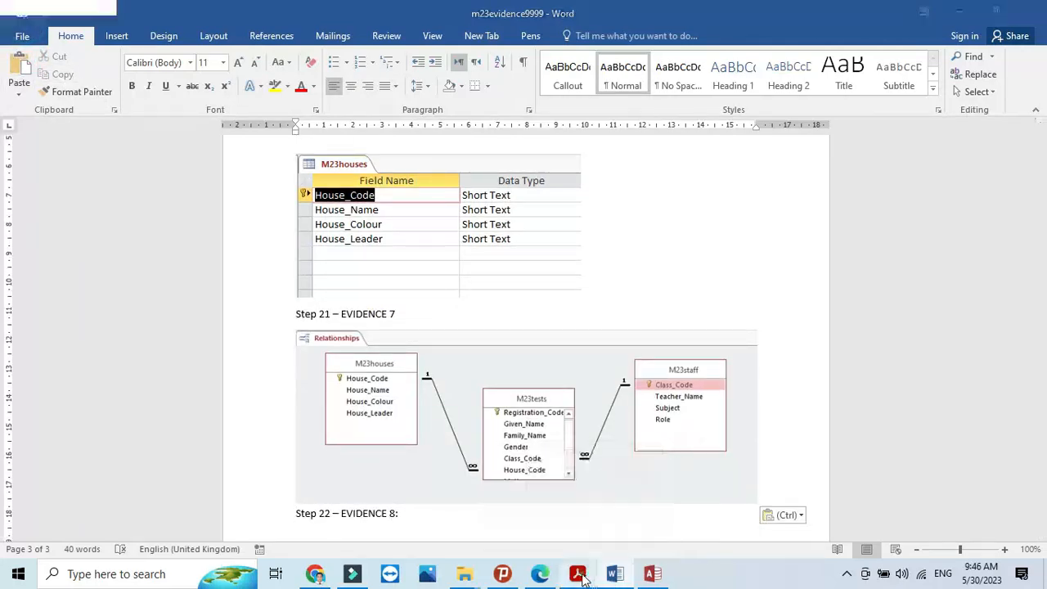
Read question 22's tabular report requirements in the question paper, noting which tables the fields come from
{"action": "left_click", "coordinate": [578, 573]}
{"action": "scroll", "coordinate": [473, 395], "scroll_direction": "down", "scroll_amount": 5}
{"action": "scroll", "coordinate": [473, 396], "scroll_direction": "down", "scroll_amount": 1}
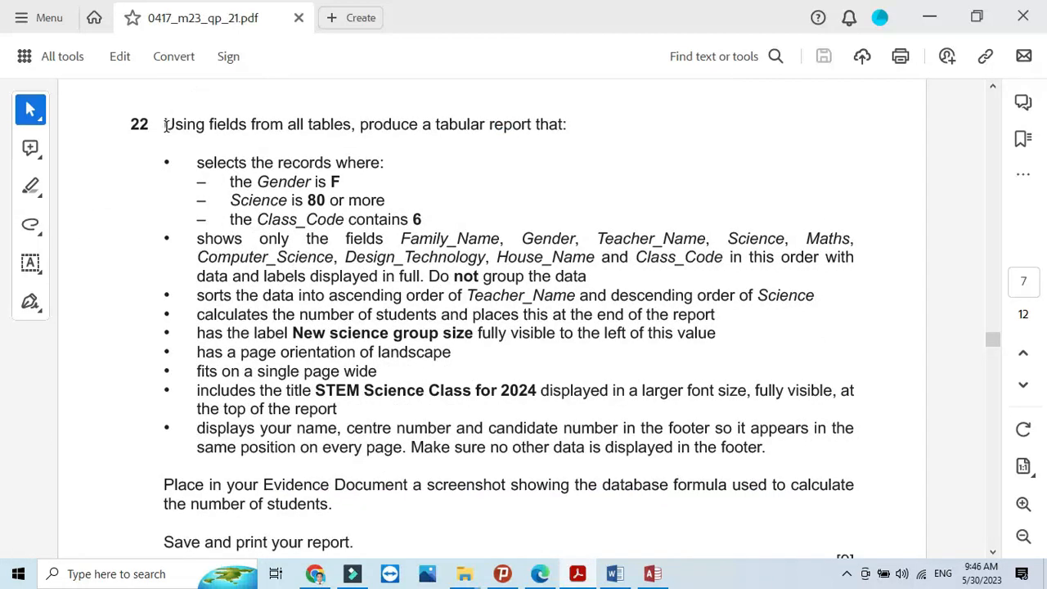
{"action": "left_click_drag", "start_coordinate": [166, 125], "coordinate": [578, 131]}
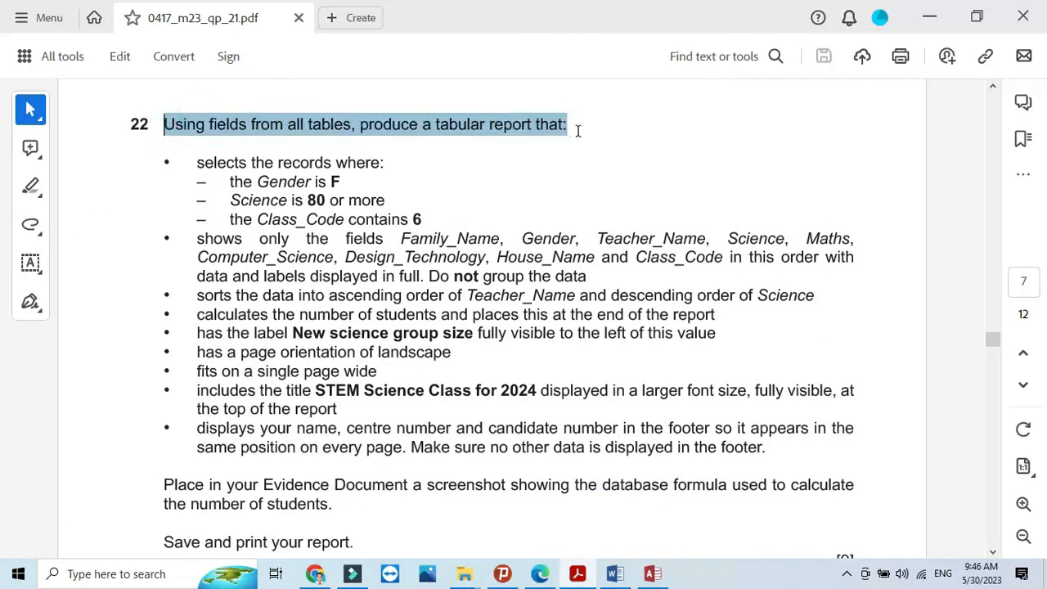
{"action": "left_click", "coordinate": [383, 182]}
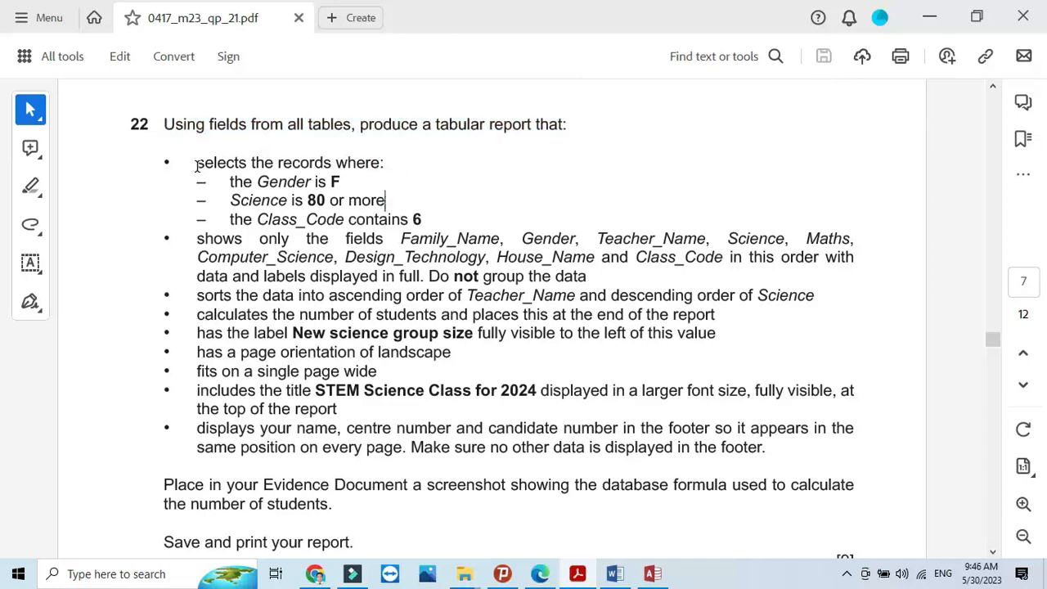
{"action": "left_click_drag", "start_coordinate": [284, 131], "coordinate": [351, 127]}
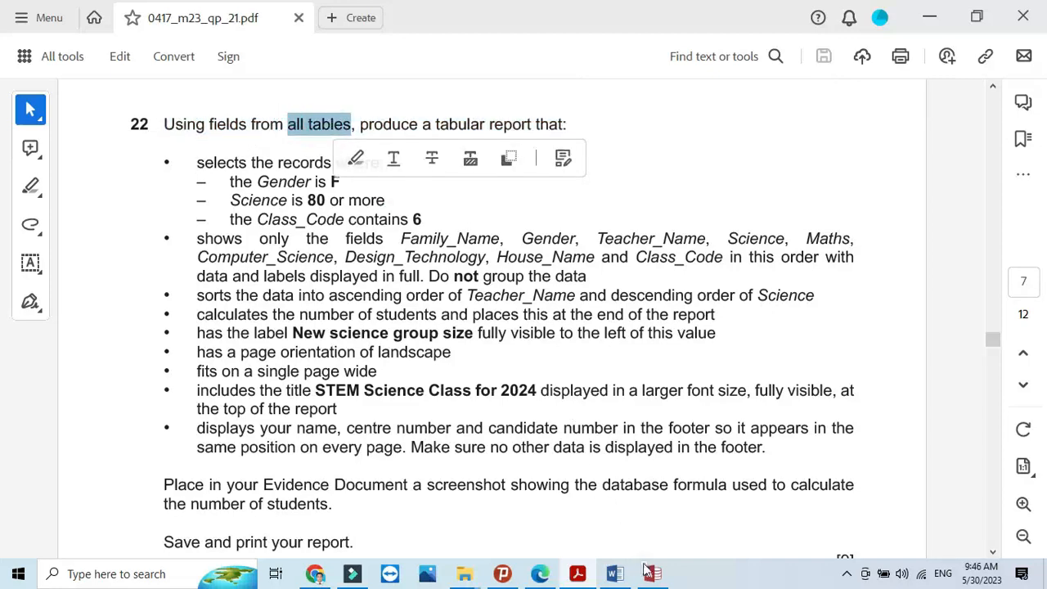
Return to Access and close the Relationships window, saving its layout changes
{"action": "left_click", "coordinate": [652, 574]}
{"action": "left_click", "coordinate": [1038, 125]}
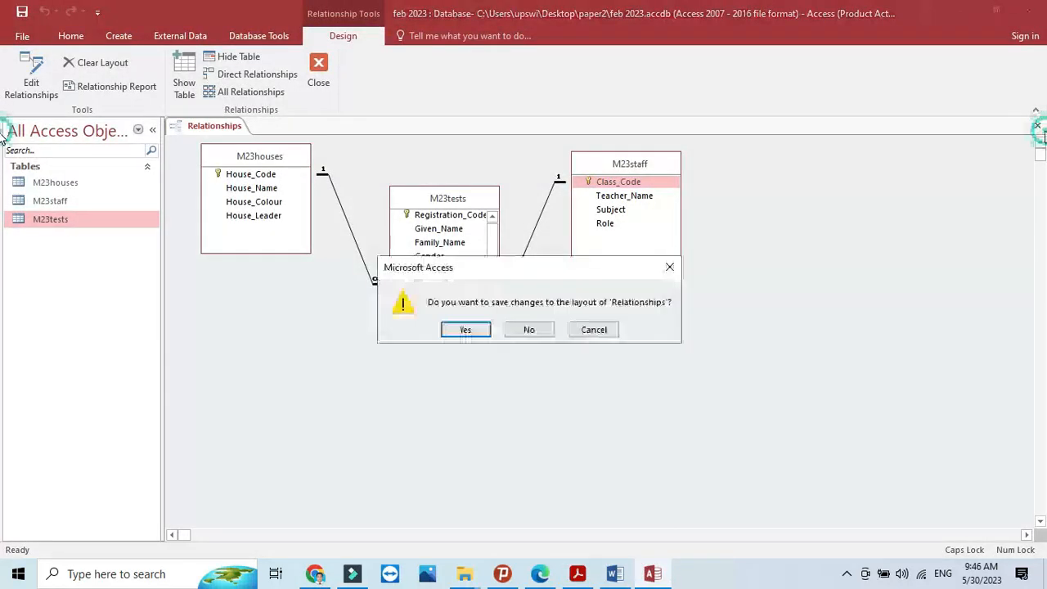
{"action": "left_click", "coordinate": [478, 330]}
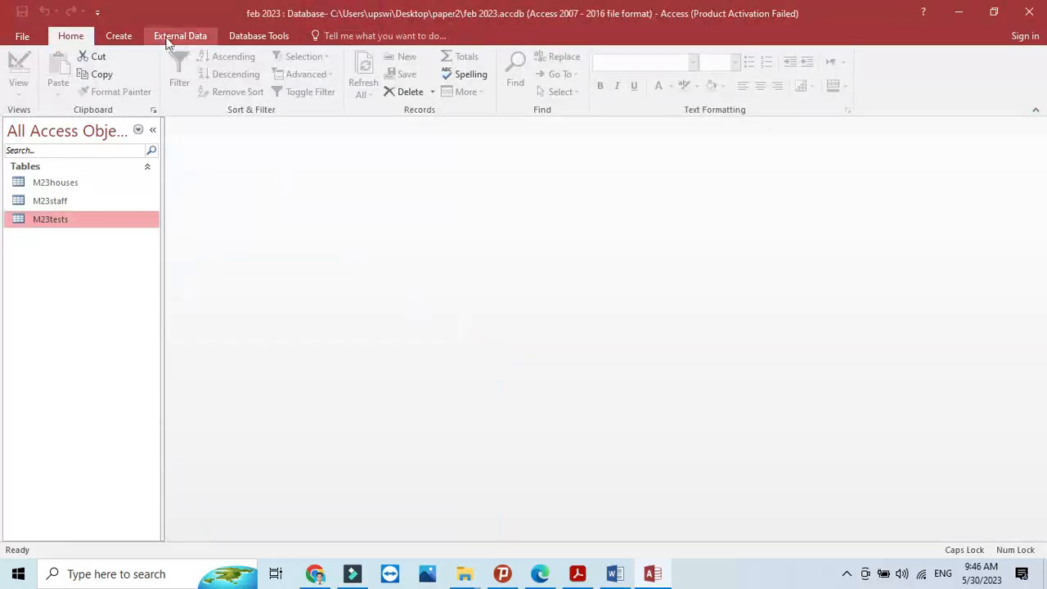
Create a new query in design view containing the M23houses, M23staff and M23tests tables
{"action": "left_click", "coordinate": [123, 38]}
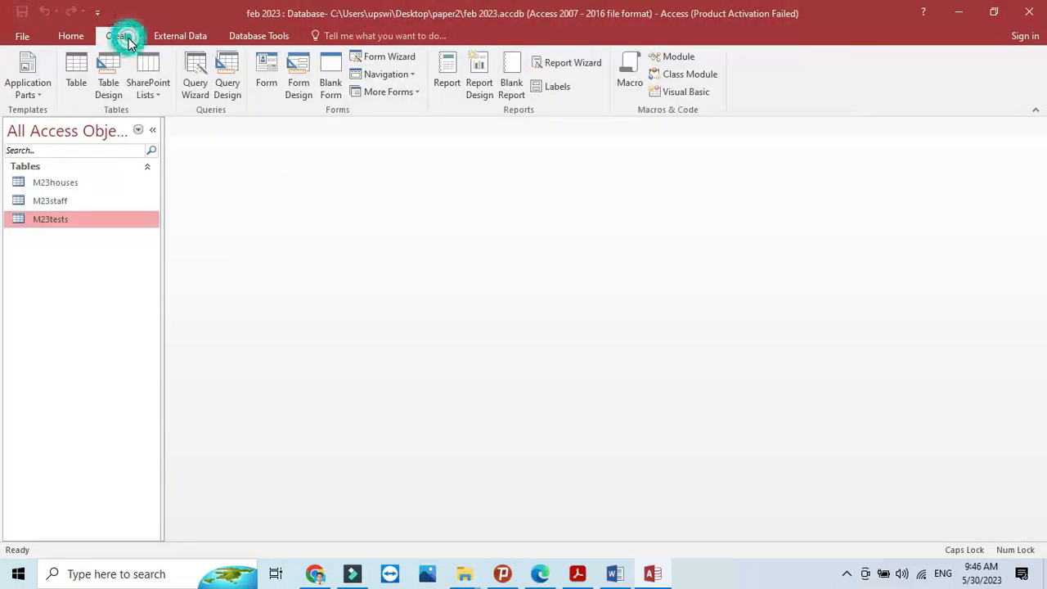
{"action": "left_click", "coordinate": [202, 99]}
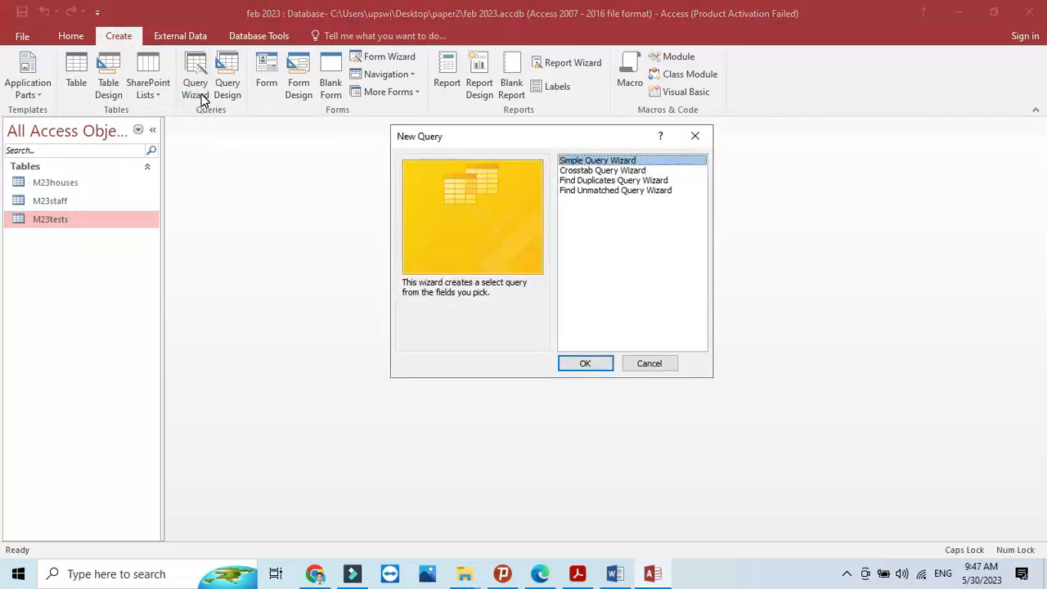
{"action": "left_click", "coordinate": [652, 365]}
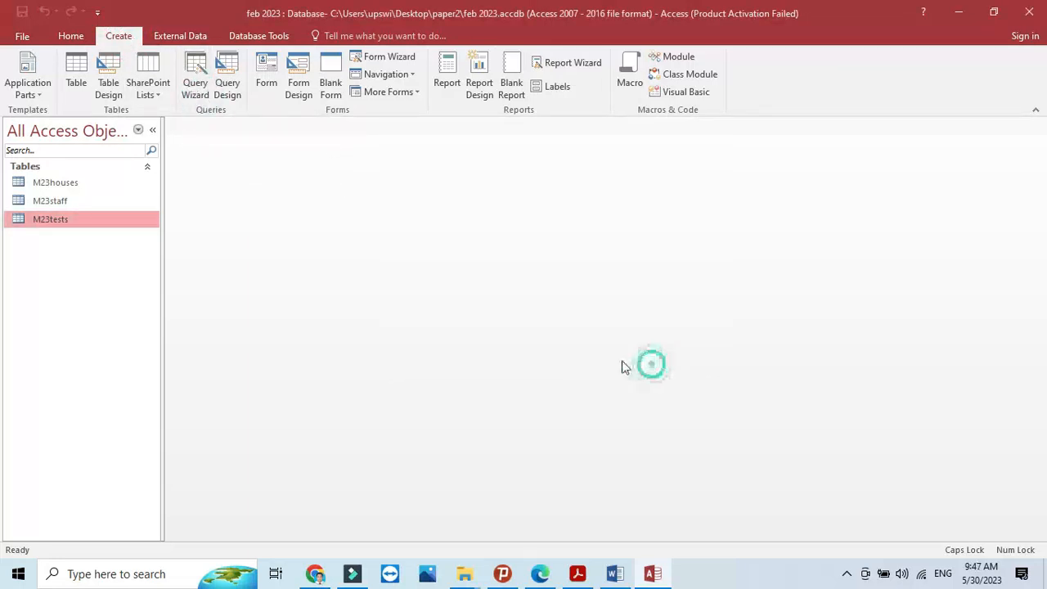
{"action": "left_click", "coordinate": [228, 72]}
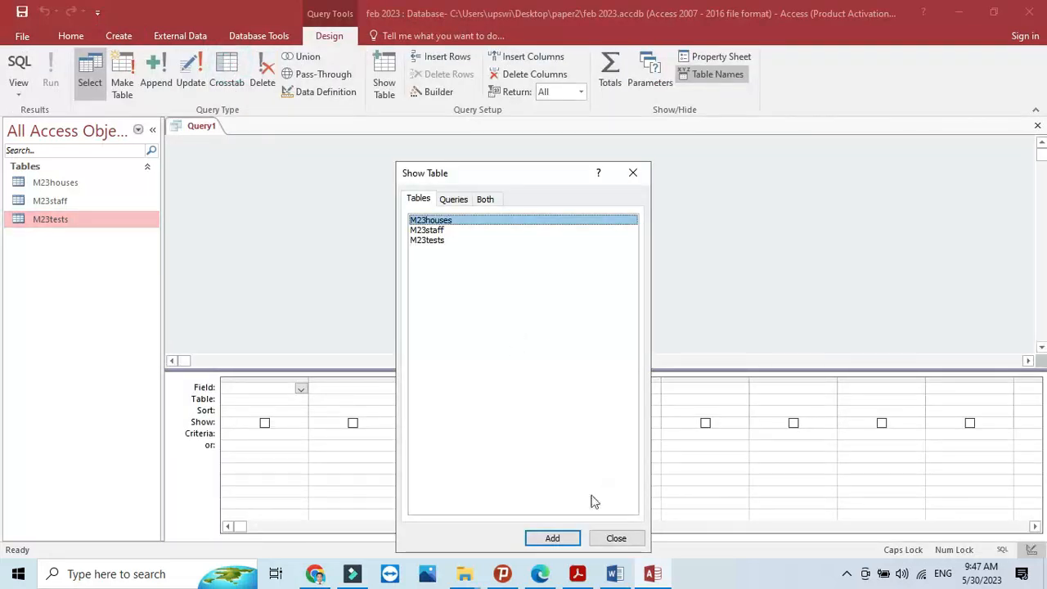
{"action": "left_click", "coordinate": [435, 270], "text": "shift"}
{"action": "left_click", "coordinate": [552, 538]}
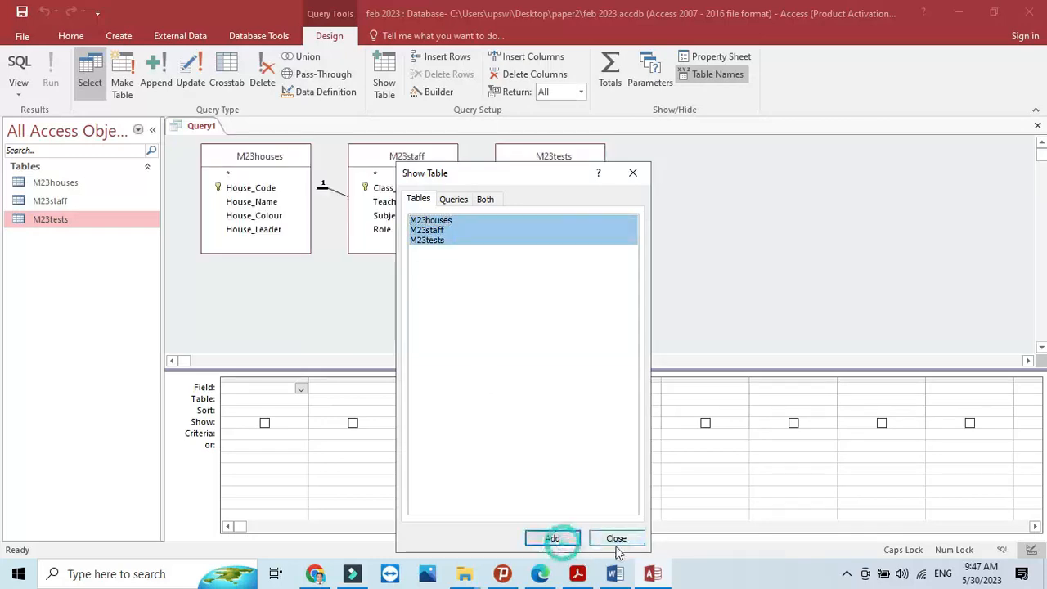
{"action": "left_click", "coordinate": [616, 539]}
Following the question paper's field order, add Family_Name and Gender from M23tests as the query's first two fields
{"action": "left_click", "coordinate": [579, 575]}
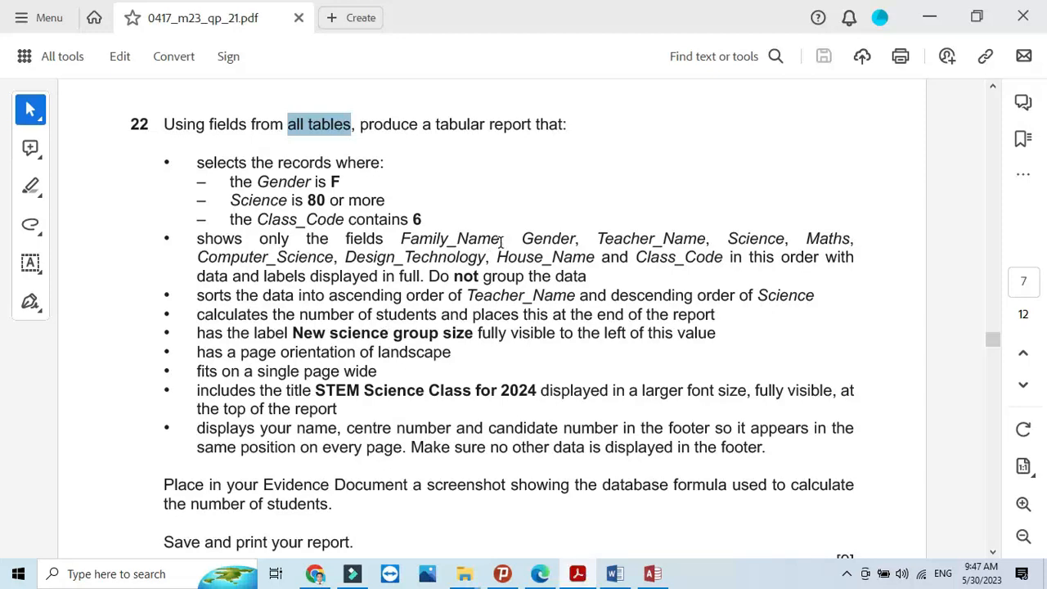
{"action": "left_click", "coordinate": [578, 575]}
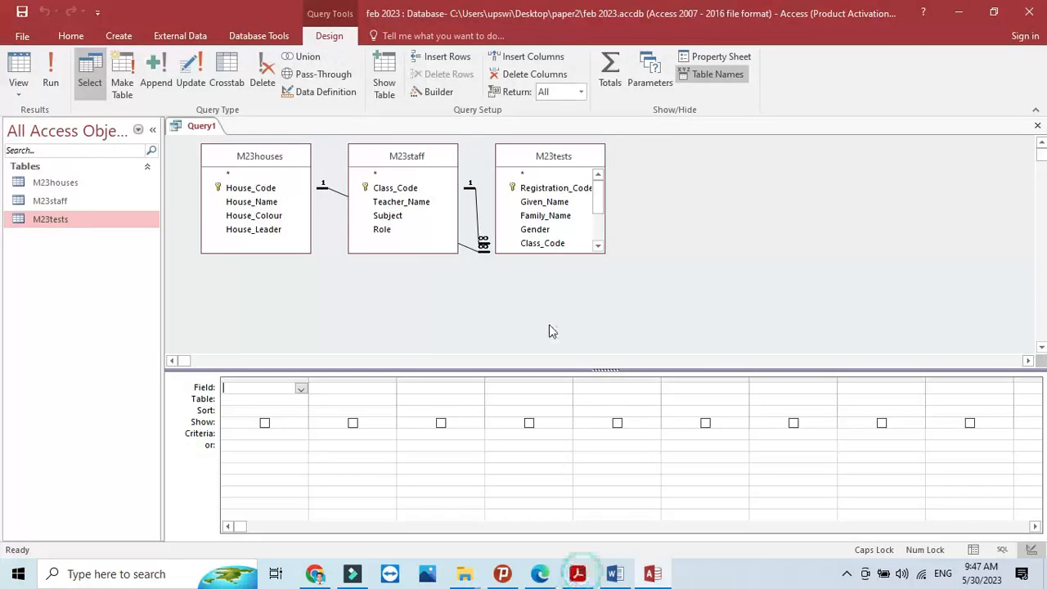
{"action": "left_click", "coordinate": [301, 389]}
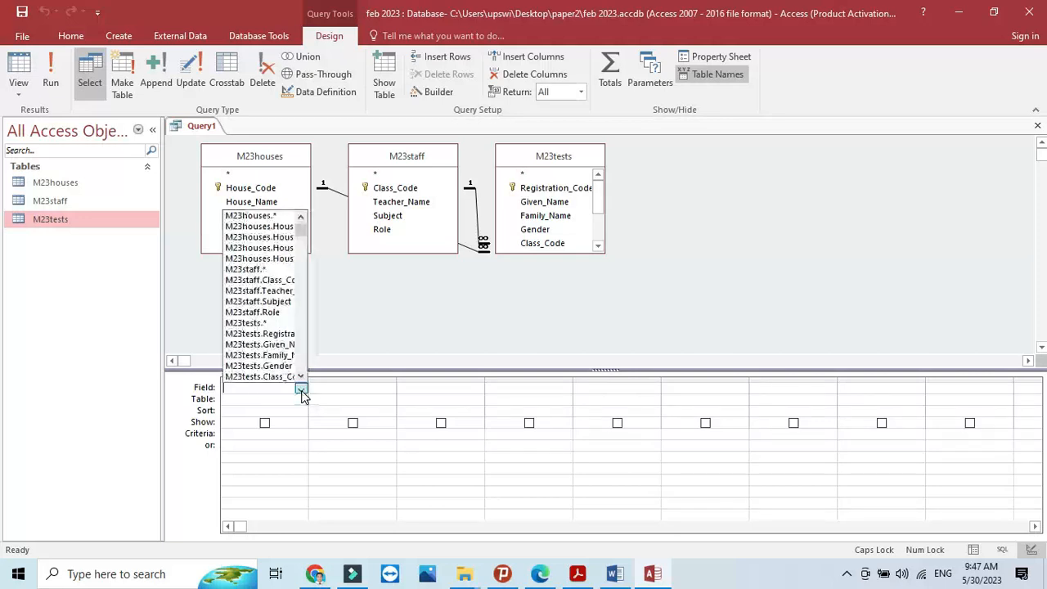
{"action": "left_click", "coordinate": [355, 342]}
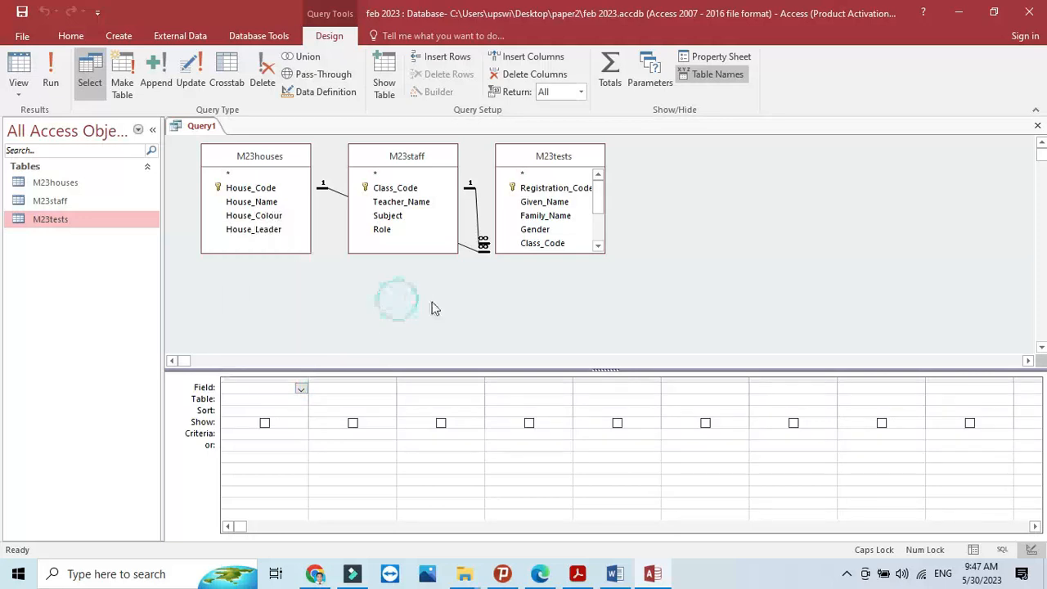
{"action": "left_click_drag", "start_coordinate": [542, 216], "coordinate": [271, 391]}
{"action": "left_click", "coordinate": [595, 579]}
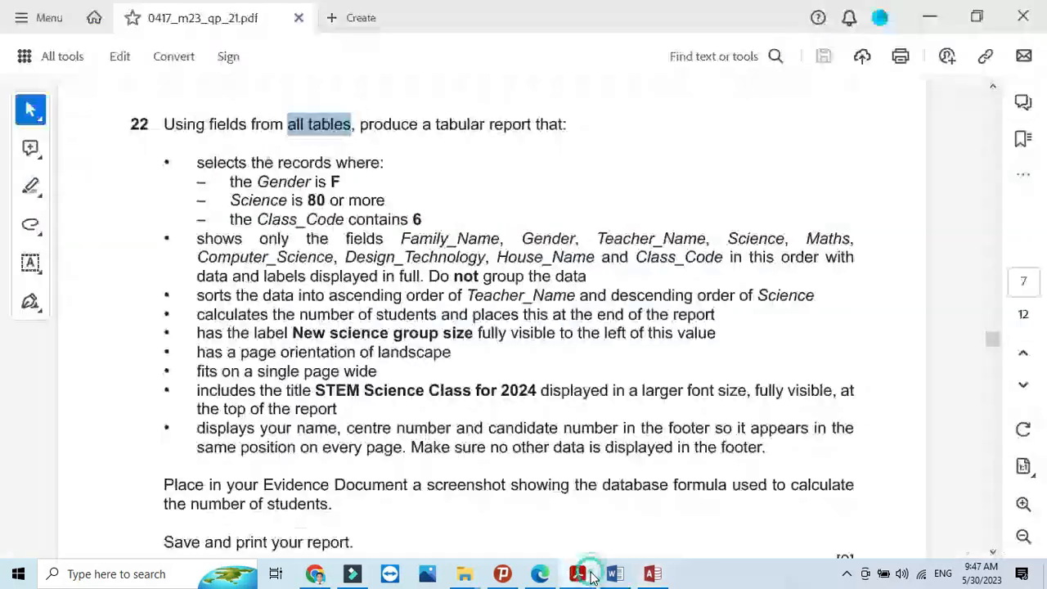
{"action": "left_click", "coordinate": [597, 577]}
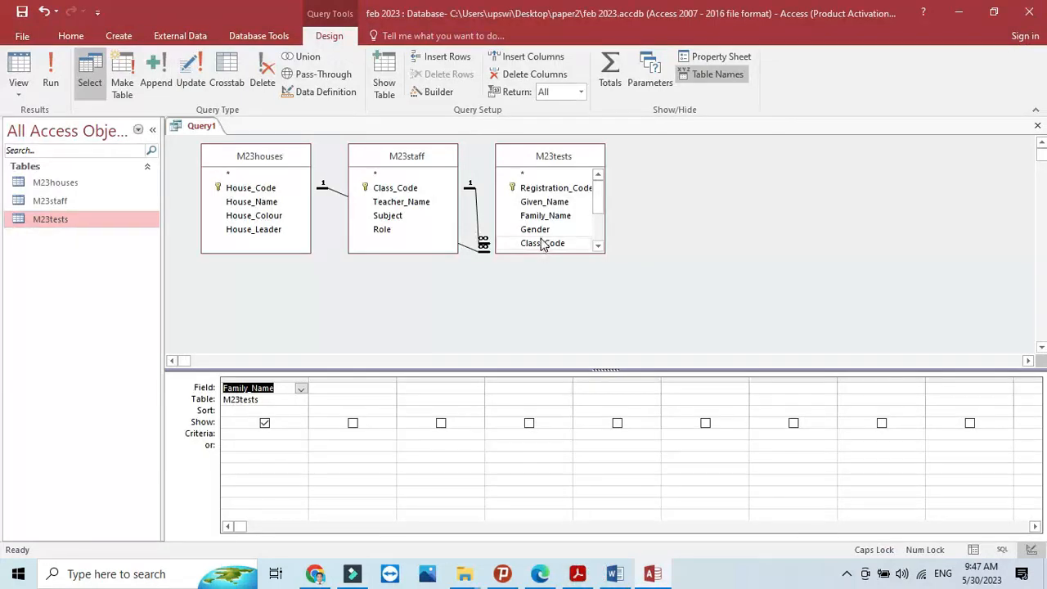
{"action": "left_click_drag", "start_coordinate": [535, 229], "coordinate": [360, 389]}
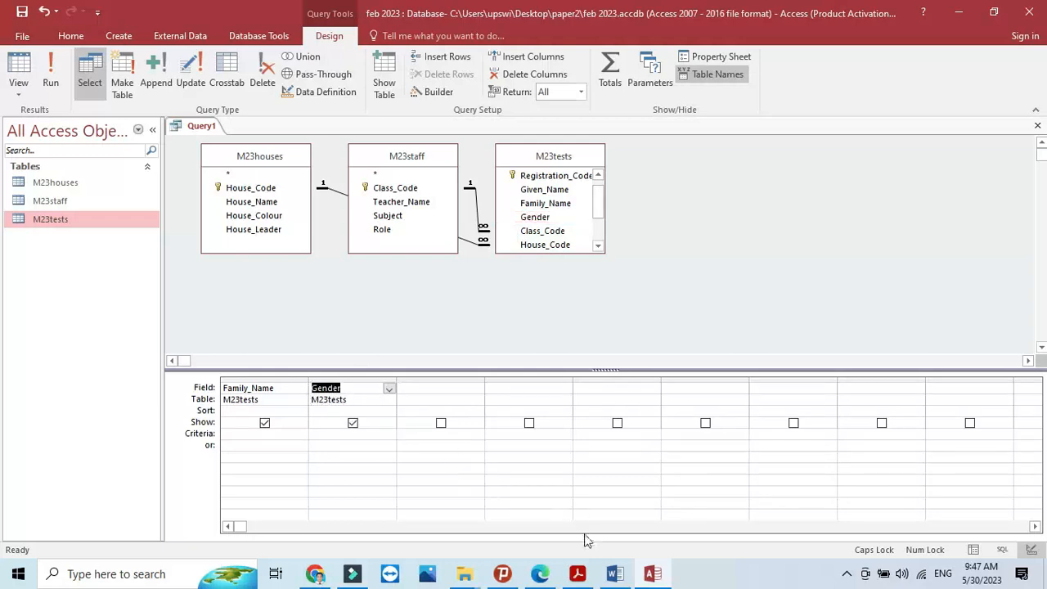
Check the field order in the question paper and add Teacher_Name from M23staff and Science from M23tests to the query
{"action": "left_click", "coordinate": [578, 575]}
{"action": "left_click", "coordinate": [577, 575]}
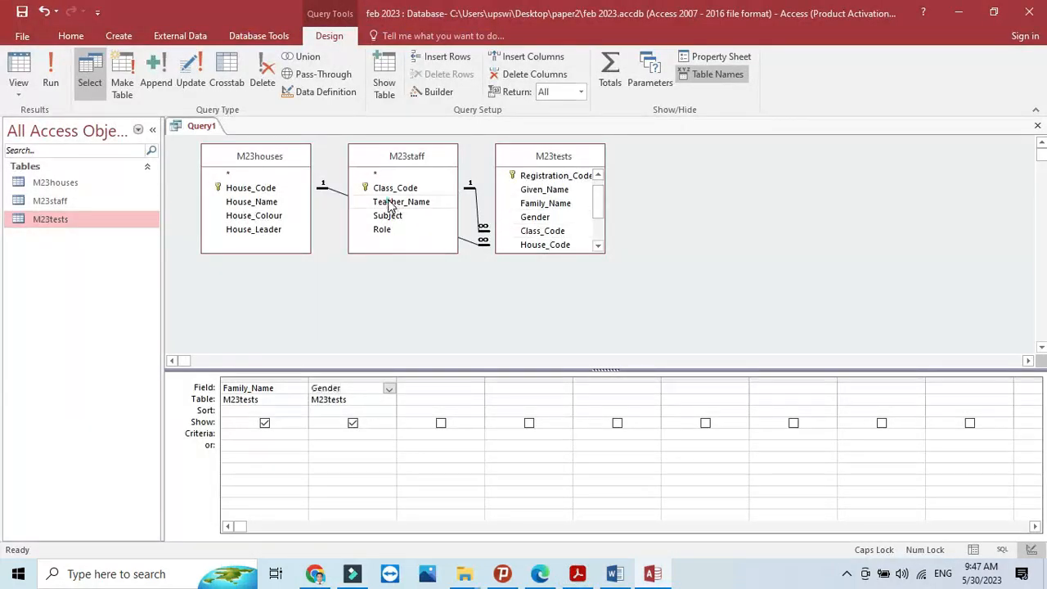
{"action": "left_click_drag", "start_coordinate": [388, 203], "coordinate": [440, 389]}
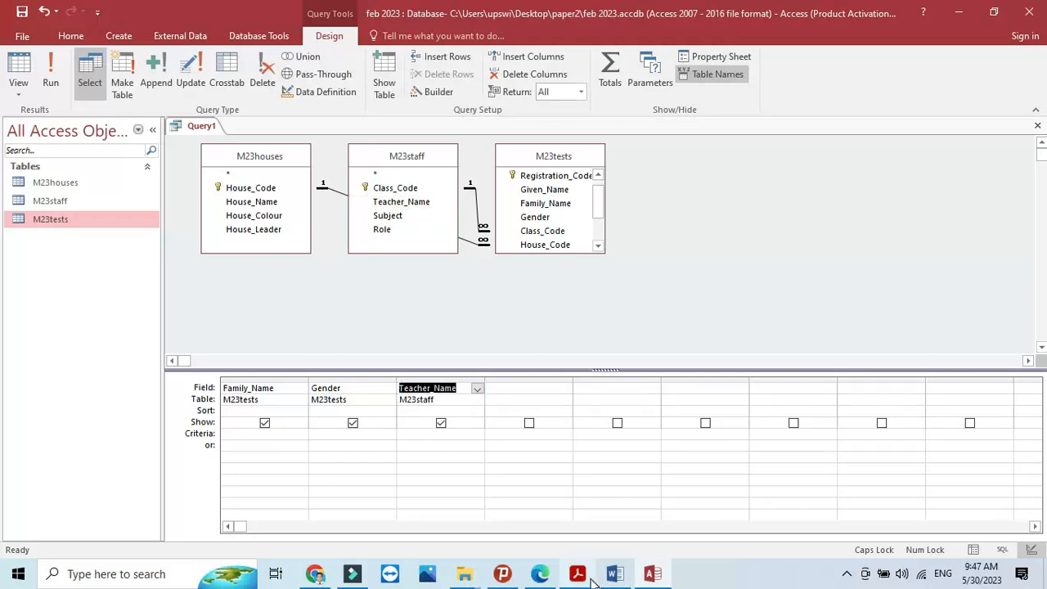
{"action": "left_click", "coordinate": [579, 576]}
{"action": "left_click", "coordinate": [592, 575]}
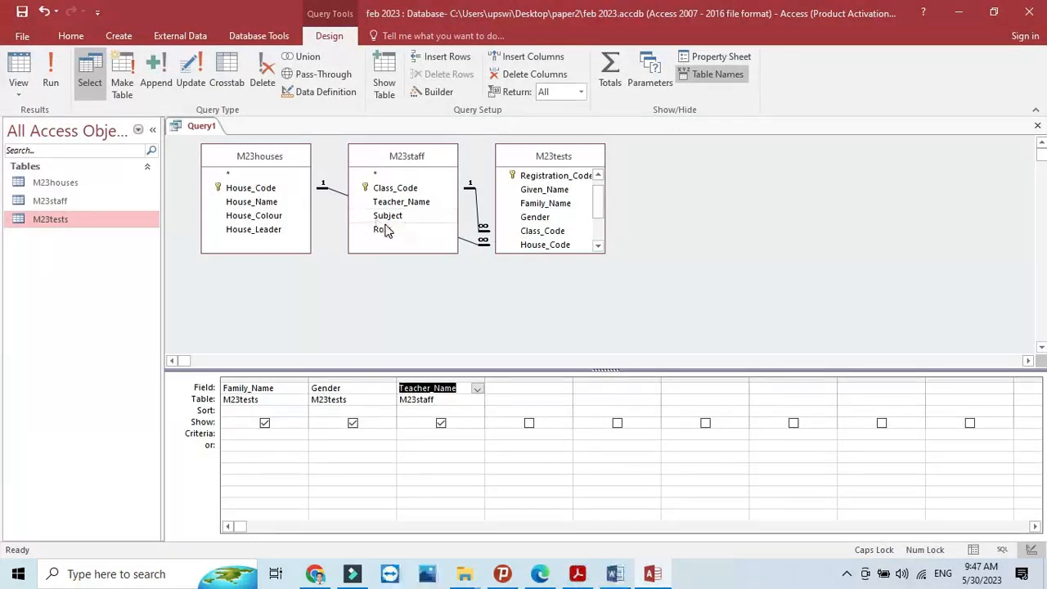
{"action": "left_click", "coordinate": [598, 248]}
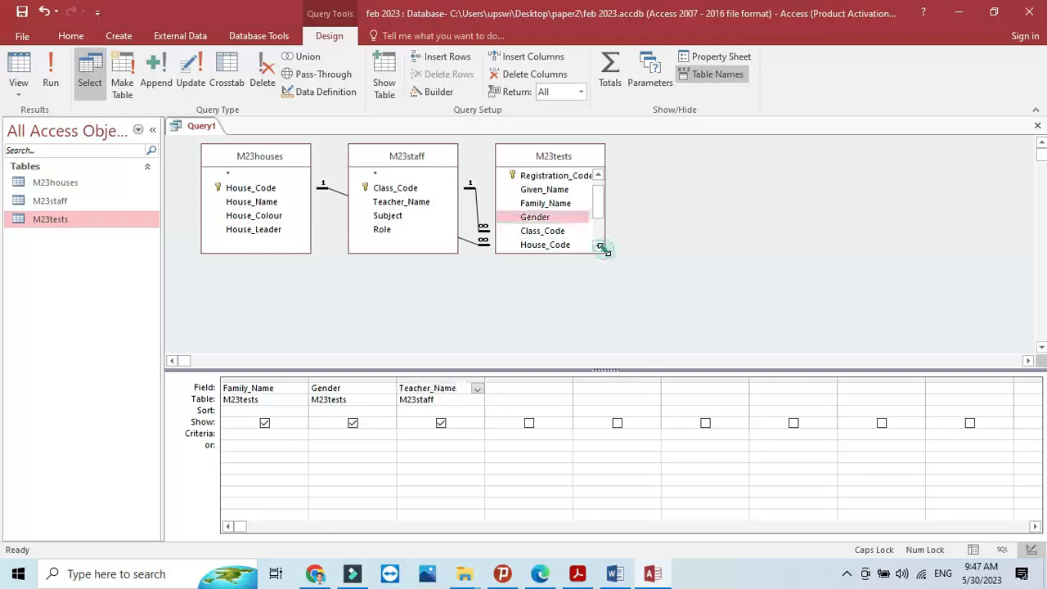
{"action": "left_click", "coordinate": [598, 248]}
{"action": "left_click", "coordinate": [599, 248]}
{"action": "left_click", "coordinate": [598, 248]}
{"action": "left_click", "coordinate": [598, 248]}
{"action": "left_click_drag", "start_coordinate": [585, 246], "coordinate": [556, 389]}
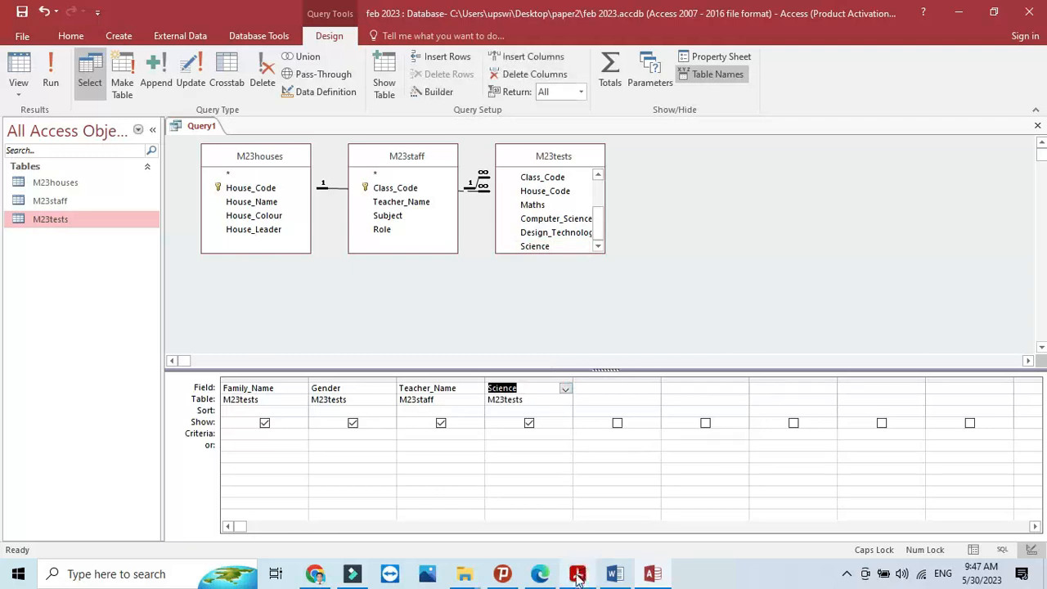
Check the field order in the question paper and add Maths, Computer_Science and Design_Technology from M23tests to the query
{"action": "left_click", "coordinate": [578, 573]}
{"action": "left_click", "coordinate": [578, 573]}
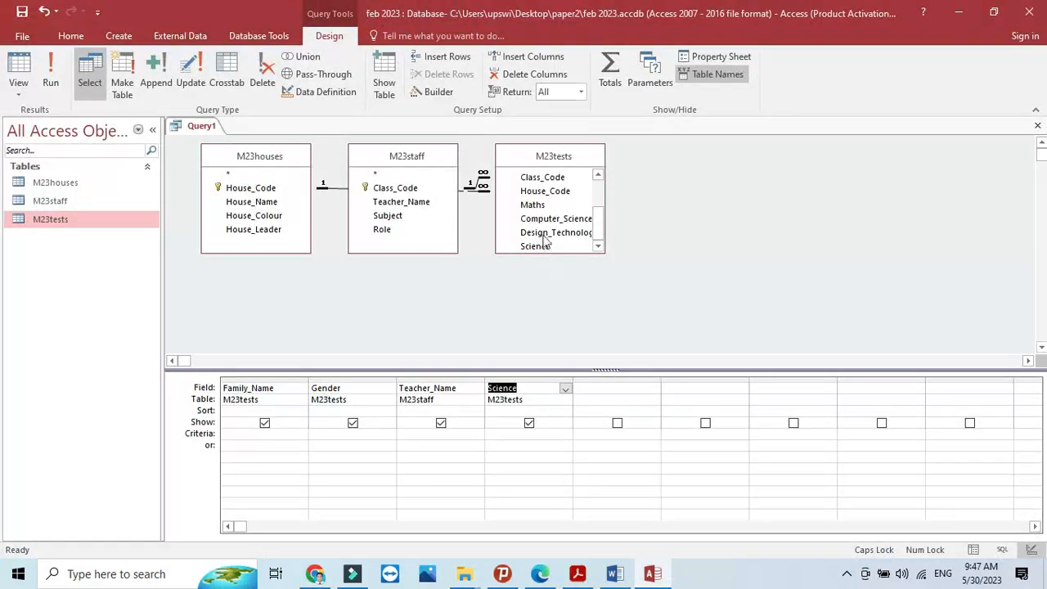
{"action": "left_click_drag", "start_coordinate": [538, 210], "coordinate": [613, 388]}
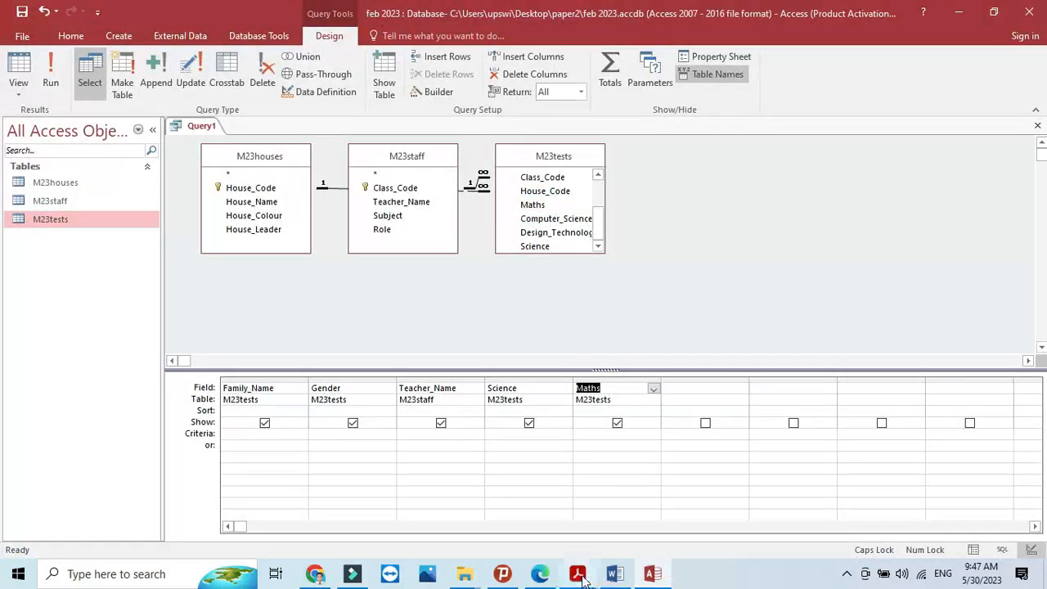
{"action": "left_click", "coordinate": [578, 573]}
{"action": "left_click", "coordinate": [579, 575]}
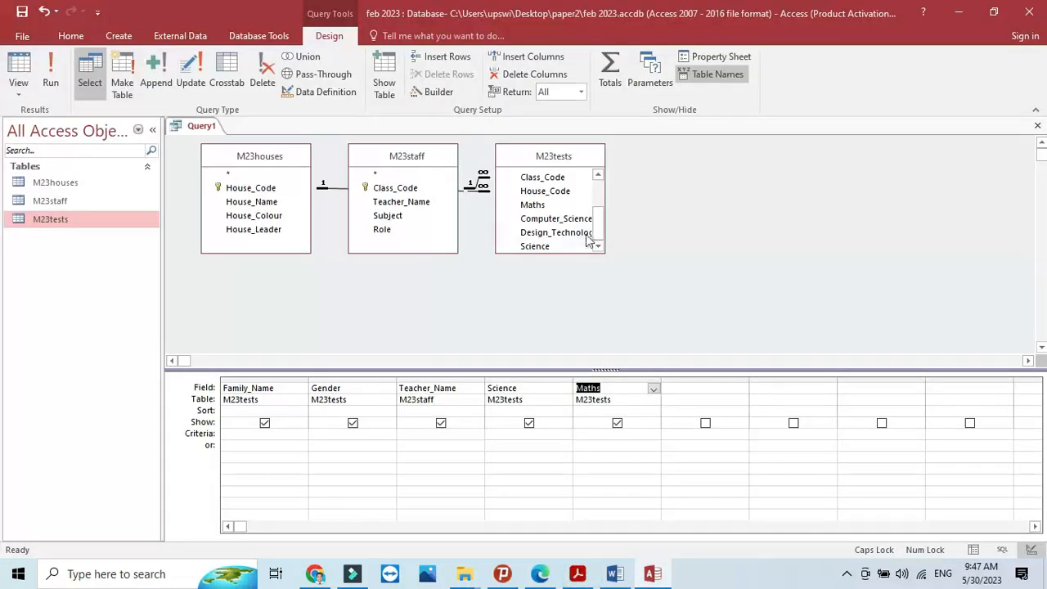
{"action": "left_click_drag", "start_coordinate": [561, 219], "coordinate": [697, 389]}
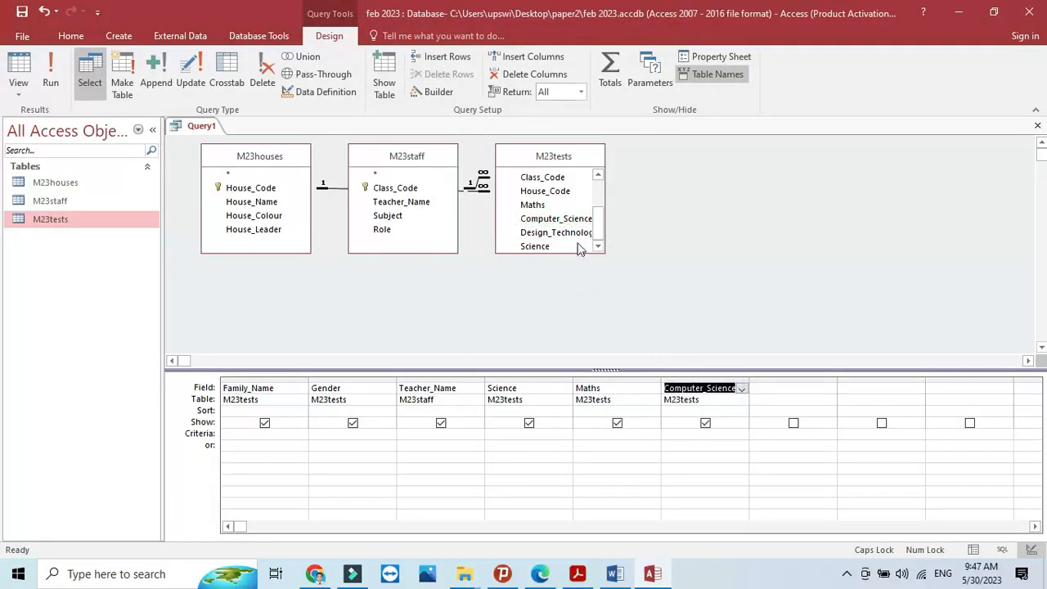
{"action": "left_click_drag", "start_coordinate": [578, 238], "coordinate": [783, 391]}
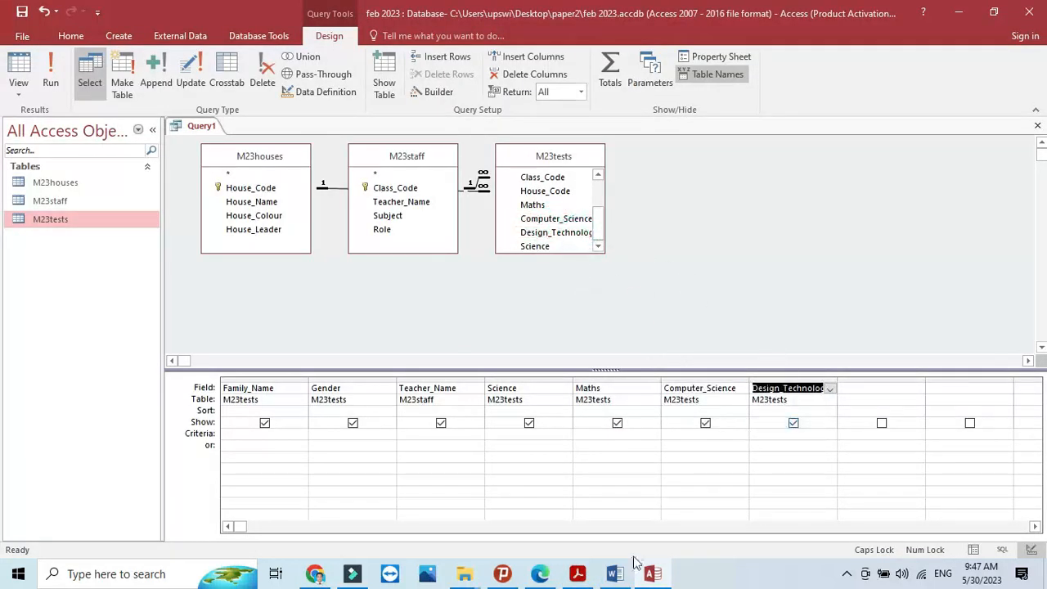
Check the next required field in the question paper and add House_Name from M23houses after Design_Technology
{"action": "left_click", "coordinate": [579, 575]}
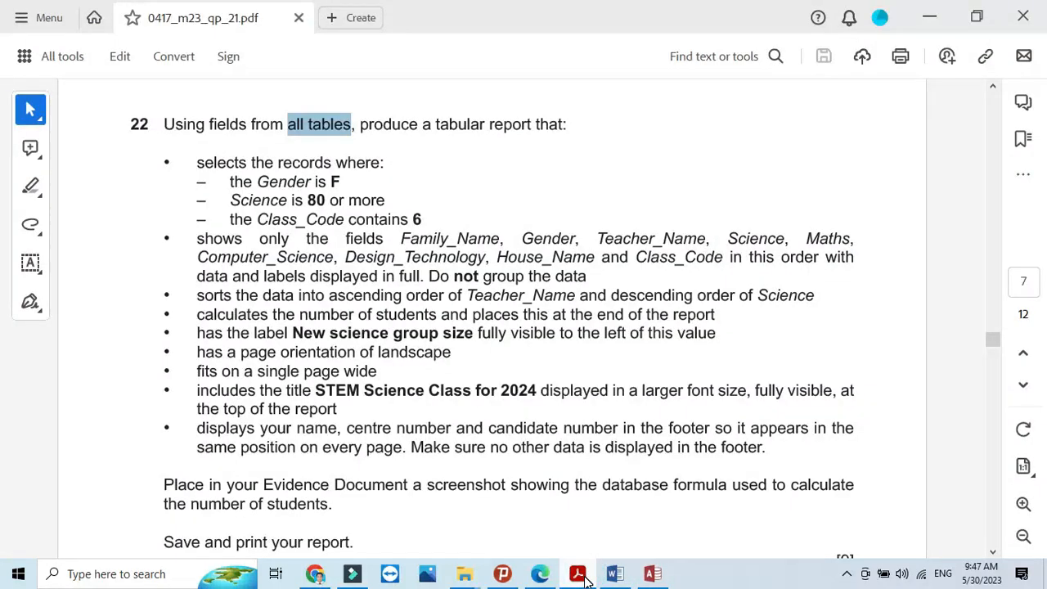
{"action": "left_click", "coordinate": [579, 575]}
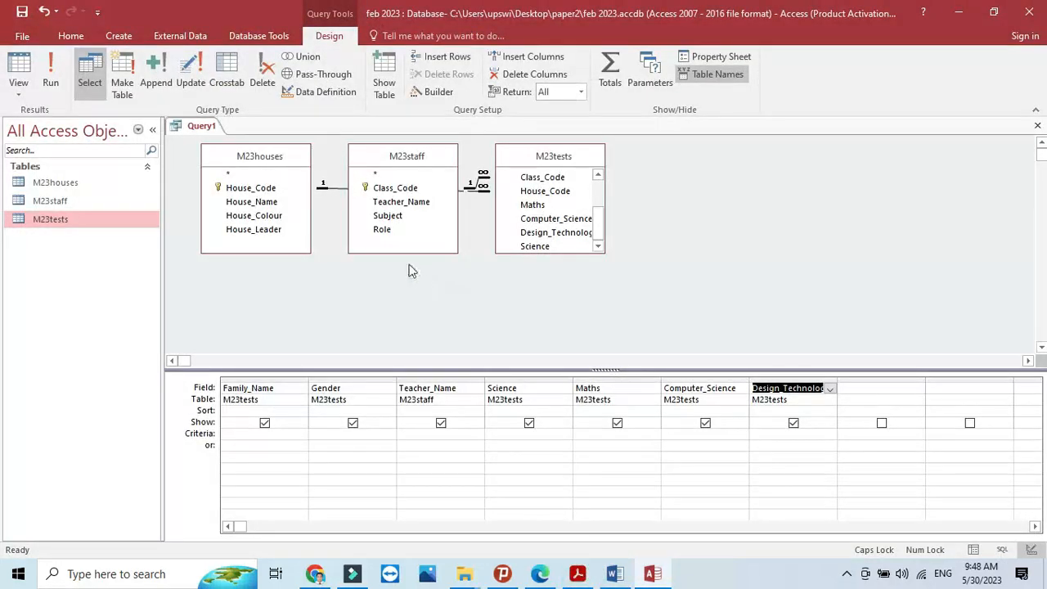
{"action": "left_click_drag", "start_coordinate": [272, 207], "coordinate": [856, 394]}
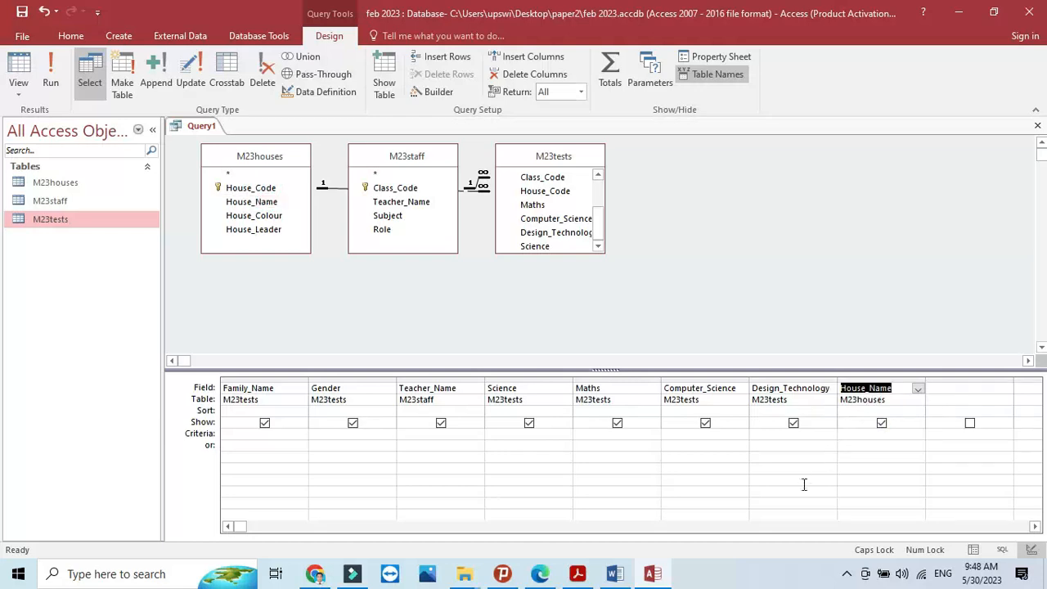
Check the next required field in the question paper and add Class_Code from M23staff after House_Name
{"action": "left_click", "coordinate": [579, 574]}
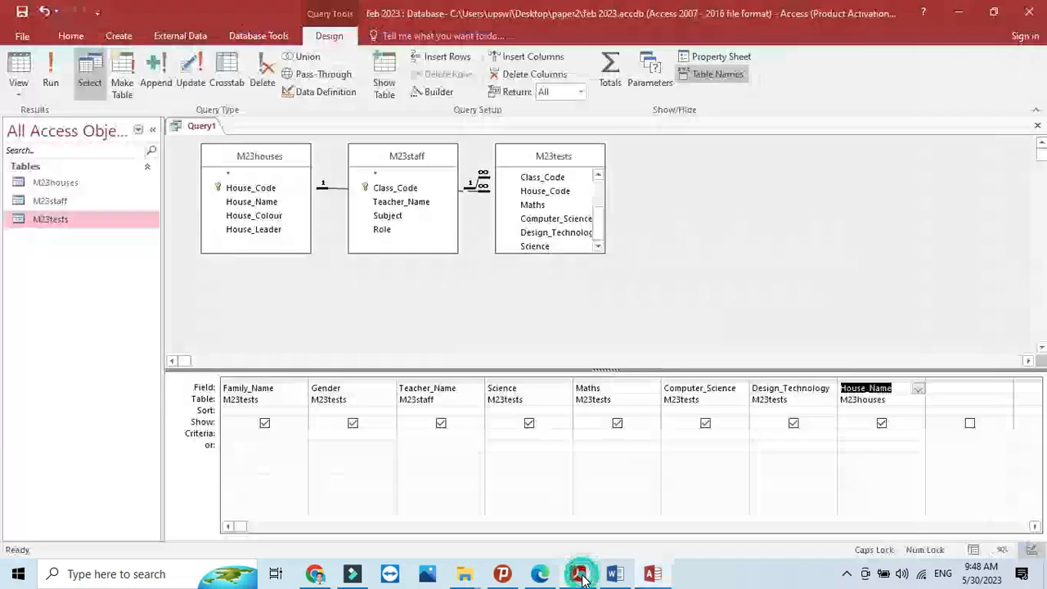
{"action": "left_click", "coordinate": [583, 577]}
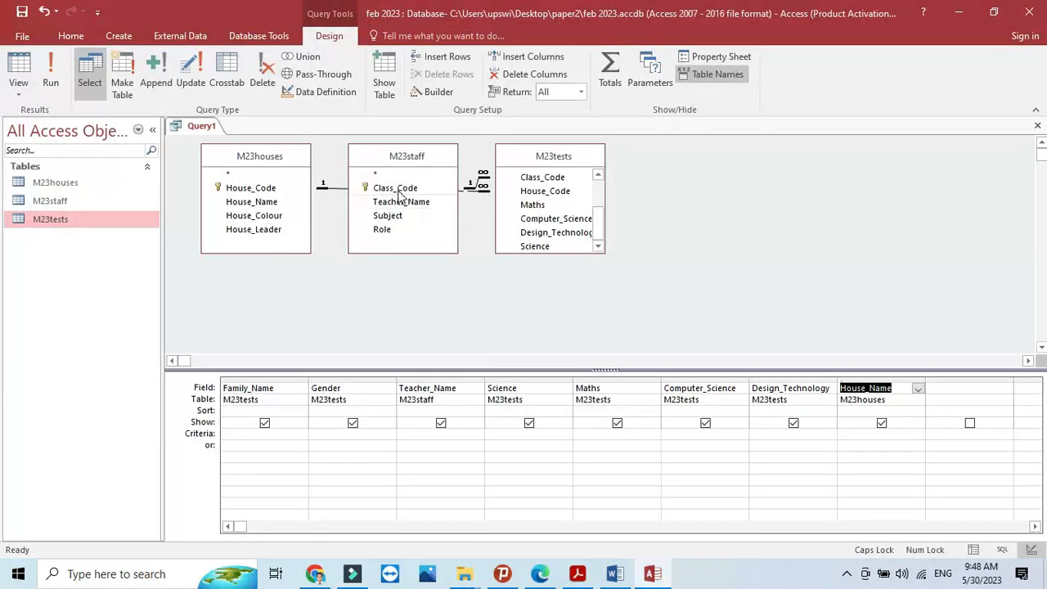
{"action": "left_click_drag", "start_coordinate": [401, 192], "coordinate": [935, 401]}
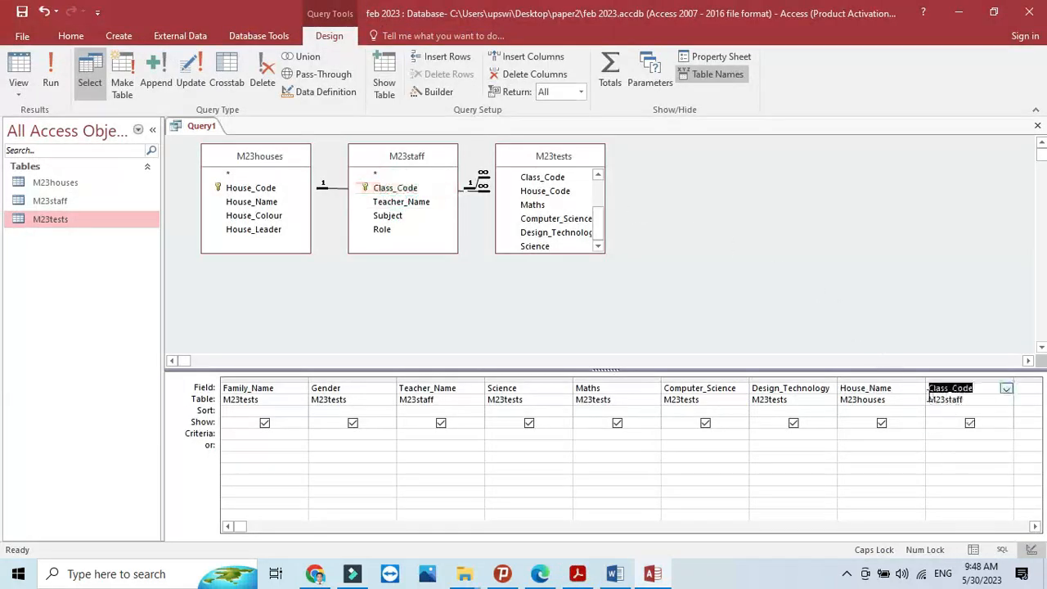
Check the record selection conditions in the question paper and set the Gender field's criterion to F
{"action": "left_click", "coordinate": [578, 574]}
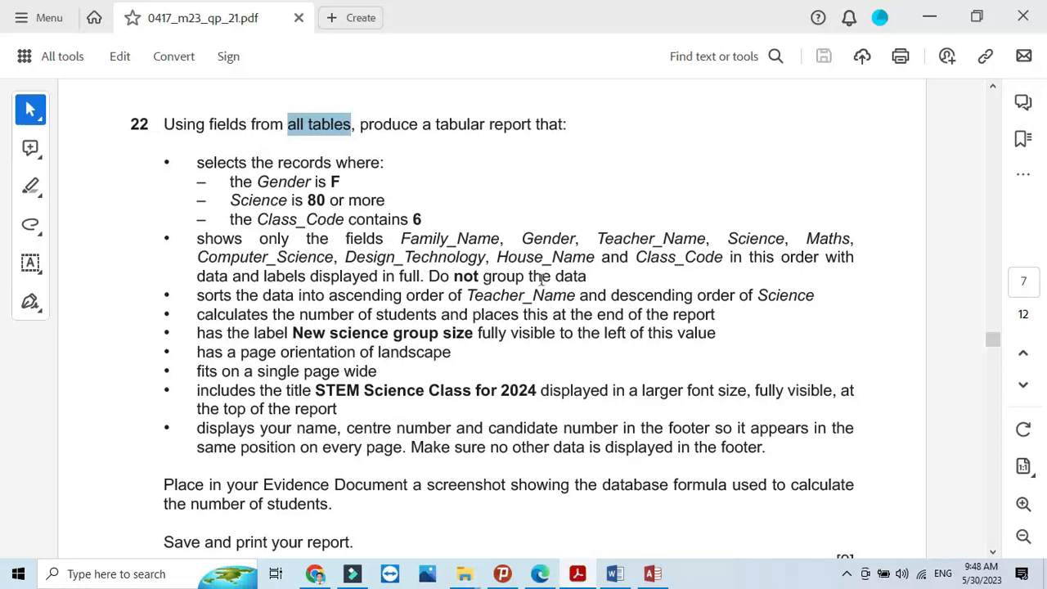
{"action": "left_click_drag", "start_coordinate": [329, 181], "coordinate": [340, 181]}
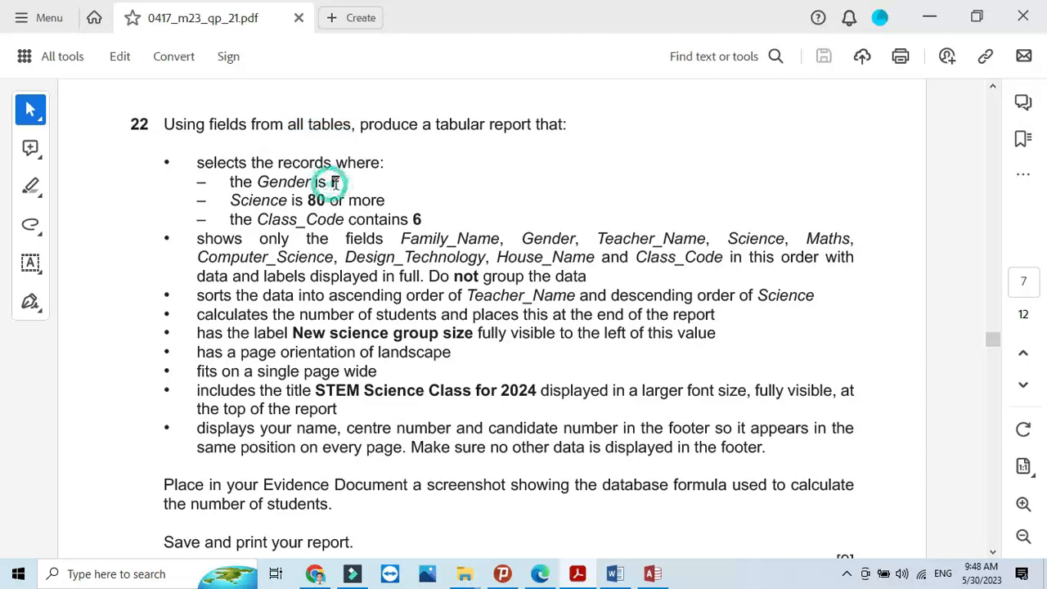
{"action": "left_click", "coordinate": [577, 574]}
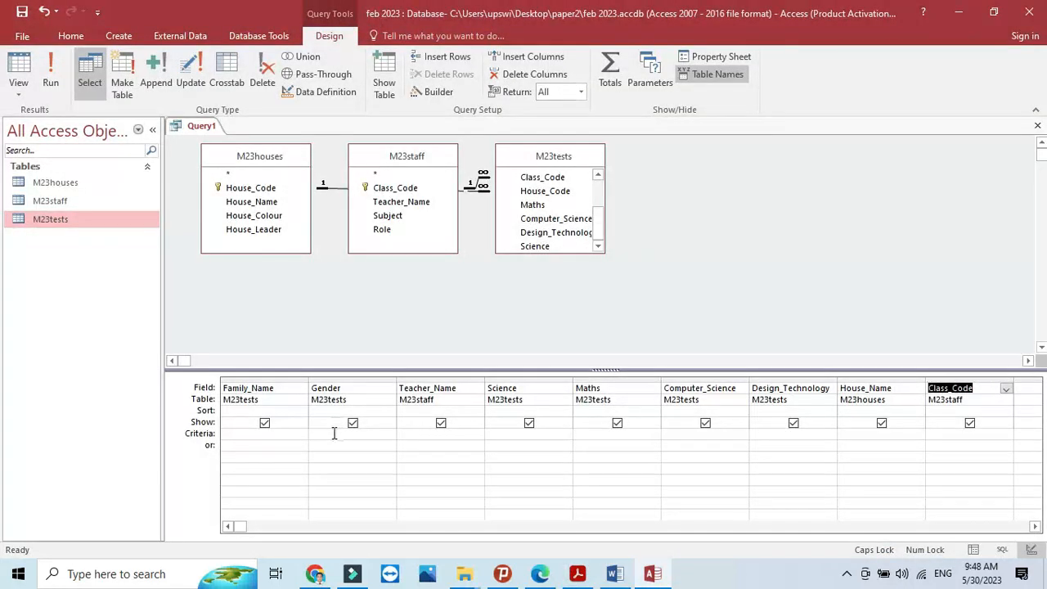
{"action": "left_click", "coordinate": [334, 434]}
{"action": "type", "text": "F"}
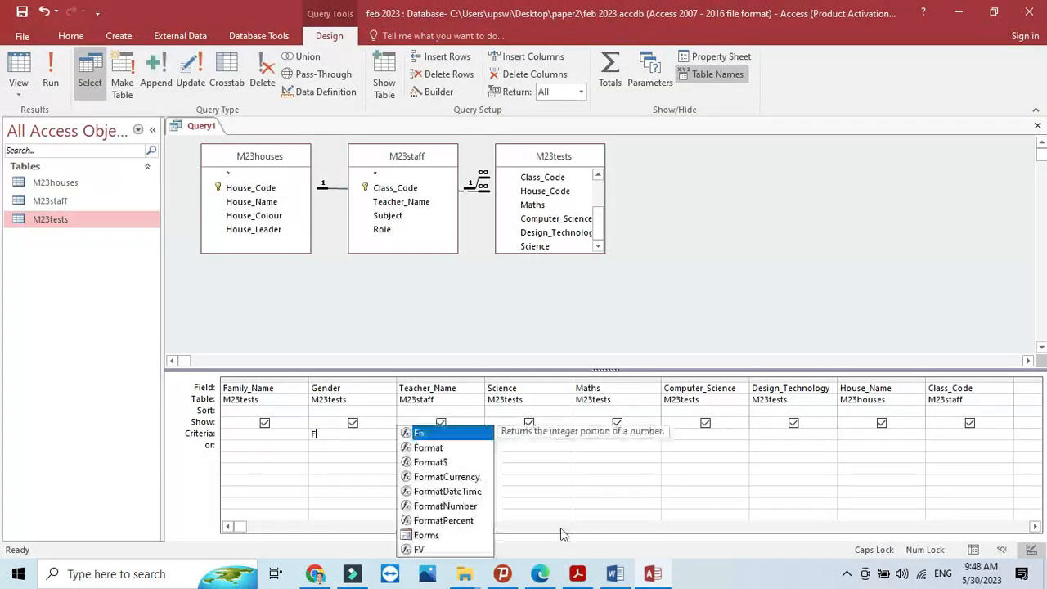
Following the question paper's conditions, set the criteria to >=80 for Science and 6* for Class_Code
{"action": "left_click", "coordinate": [577, 575]}
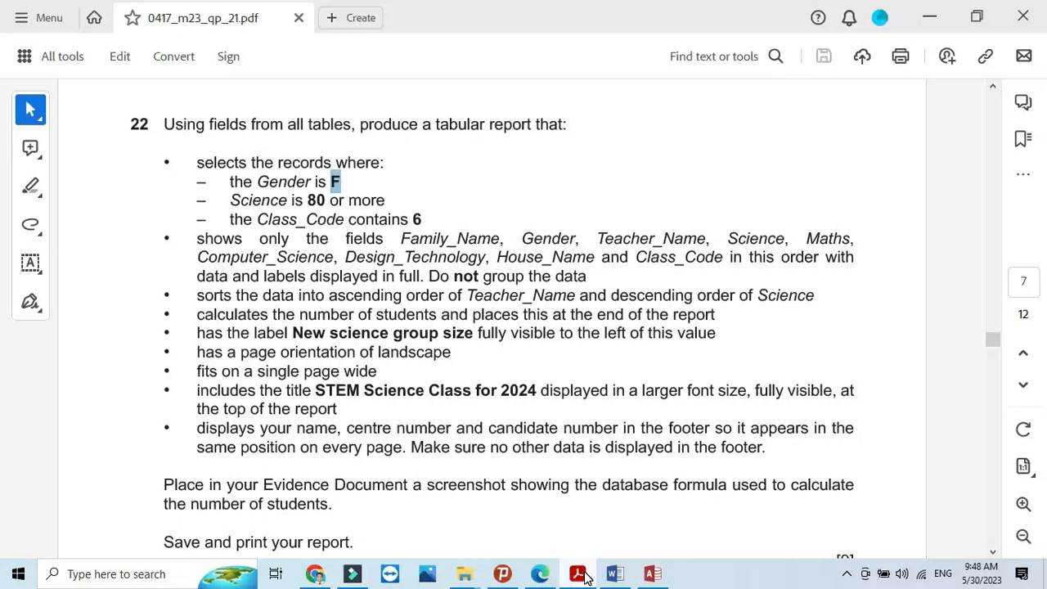
{"action": "left_click", "coordinate": [586, 577]}
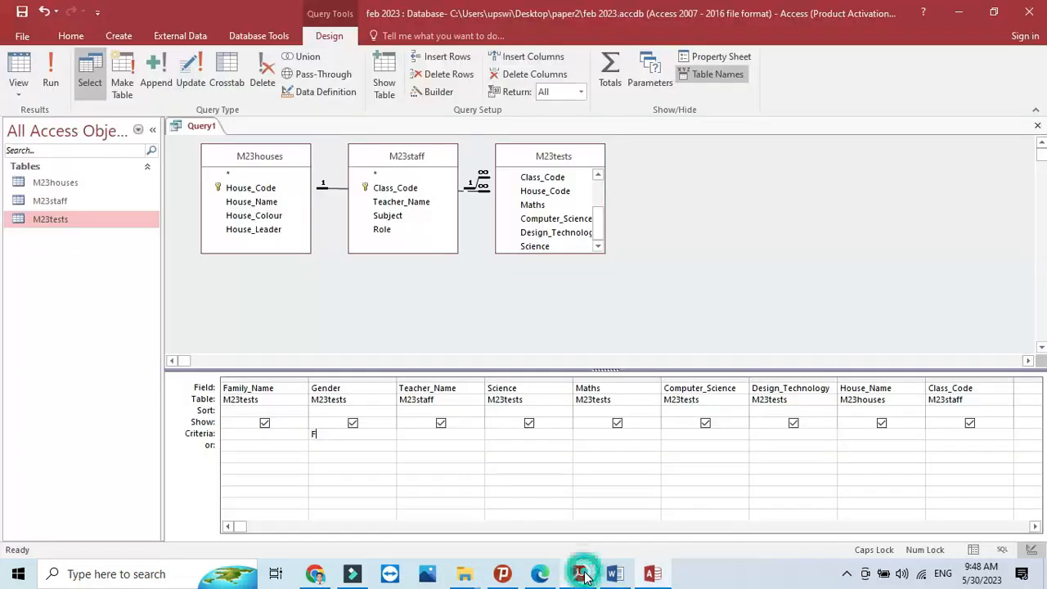
{"action": "left_click", "coordinate": [507, 439]}
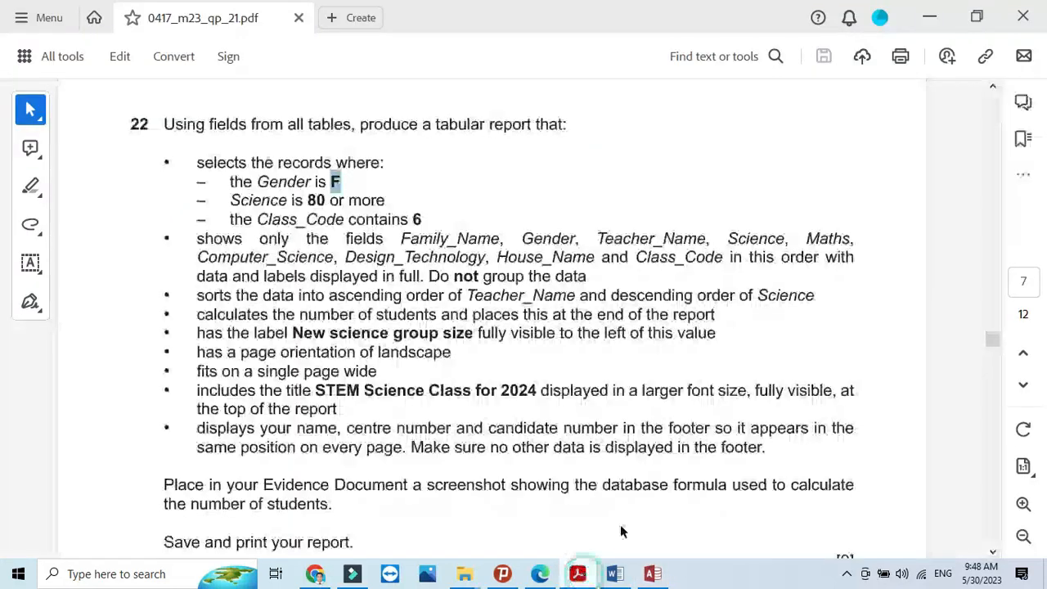
{"action": "left_click", "coordinate": [578, 574]}
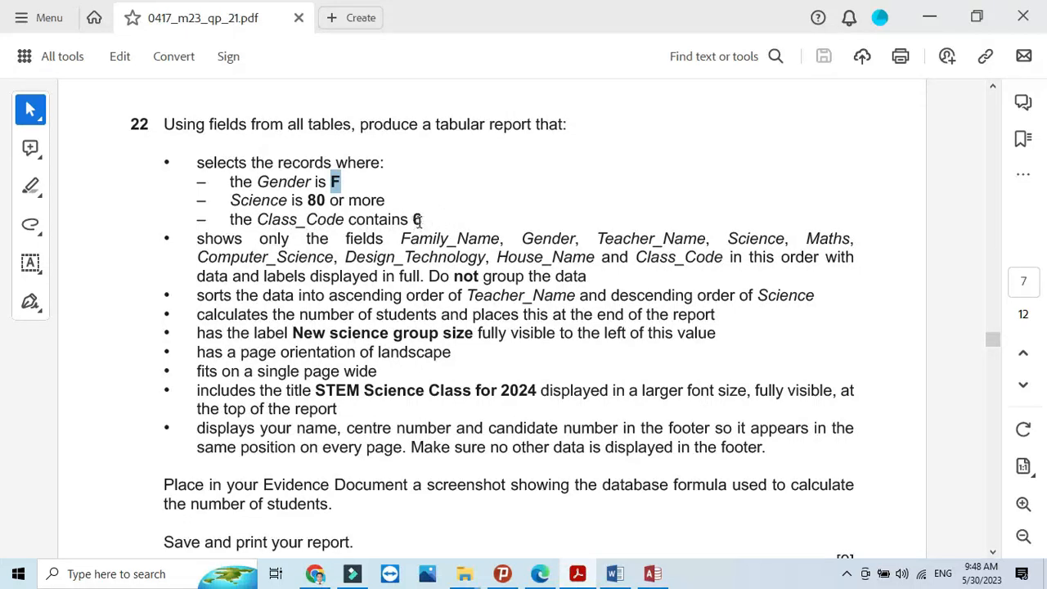
{"action": "left_click", "coordinate": [579, 575]}
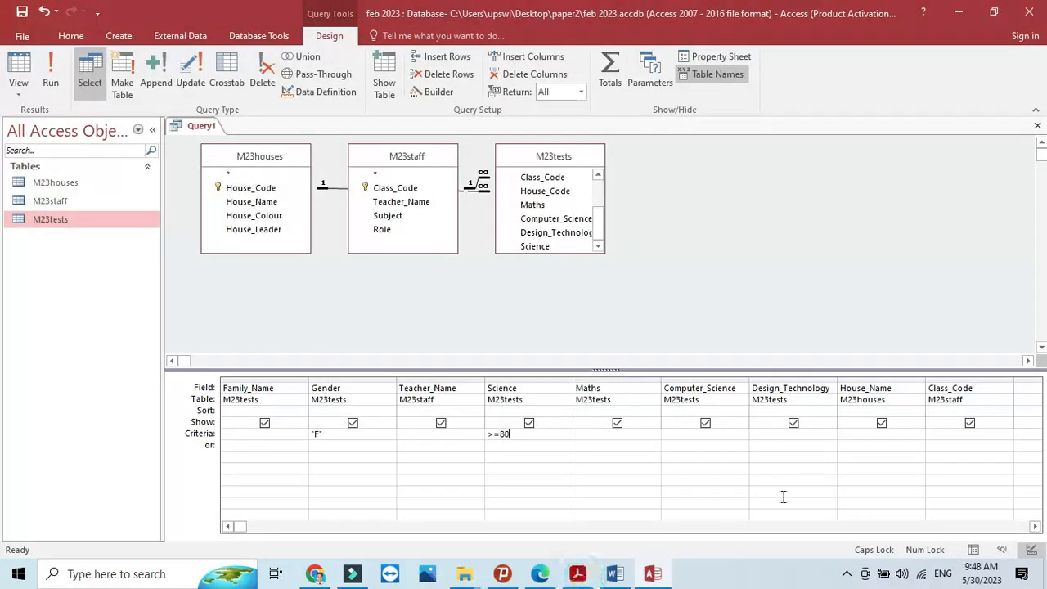
{"action": "left_click", "coordinate": [940, 432]}
Save the query under the question number as 22, and run it to check the Science values in the selected records
{"action": "left_click", "coordinate": [22, 11]}
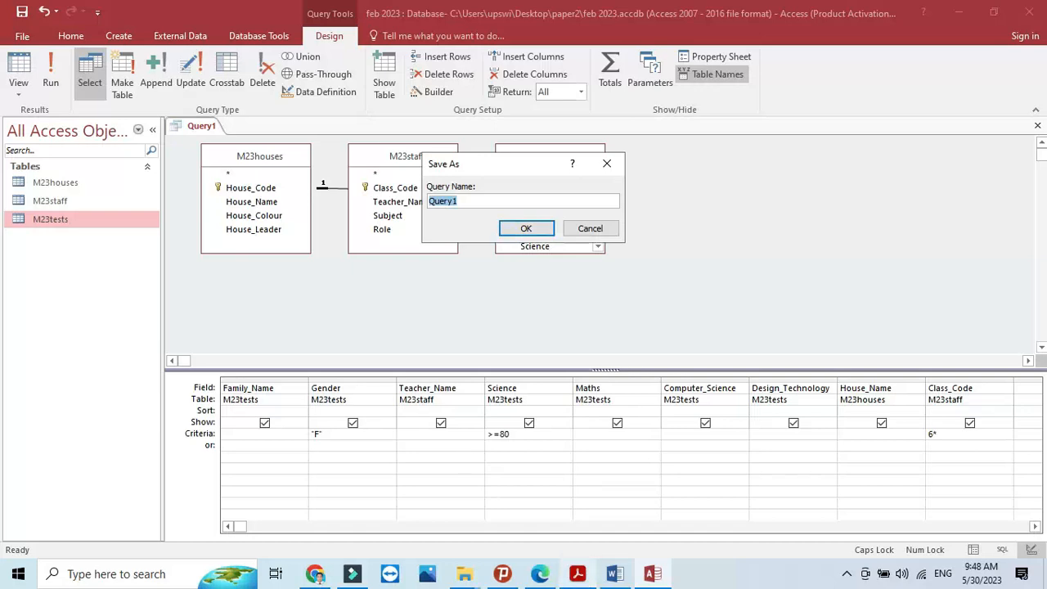
{"action": "left_click", "coordinate": [578, 573]}
{"action": "left_click", "coordinate": [578, 574]}
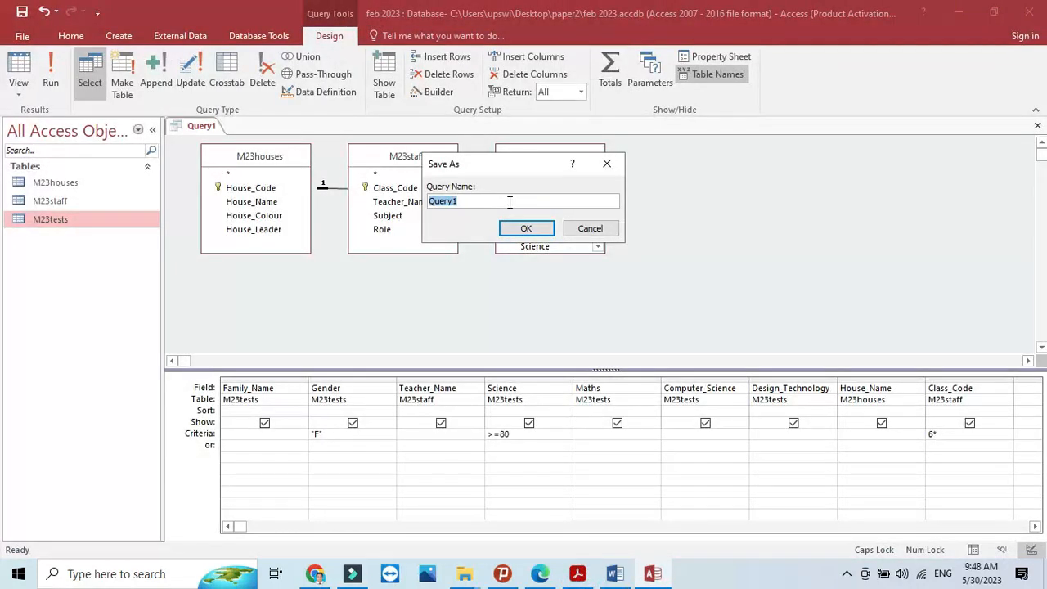
{"action": "type", "text": "22"}
{"action": "left_click", "coordinate": [526, 228]}
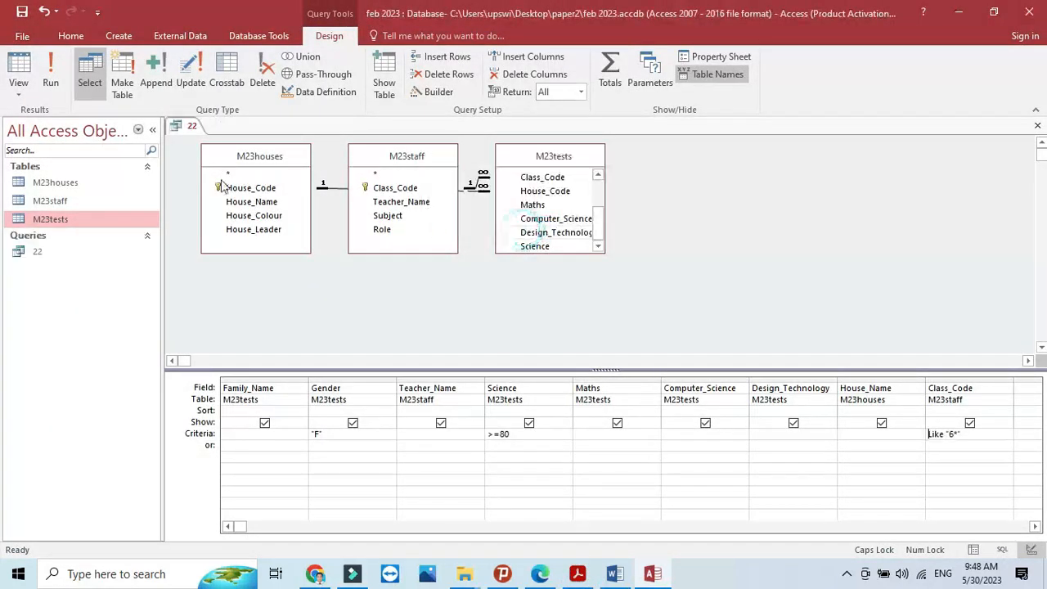
{"action": "left_click", "coordinate": [55, 69]}
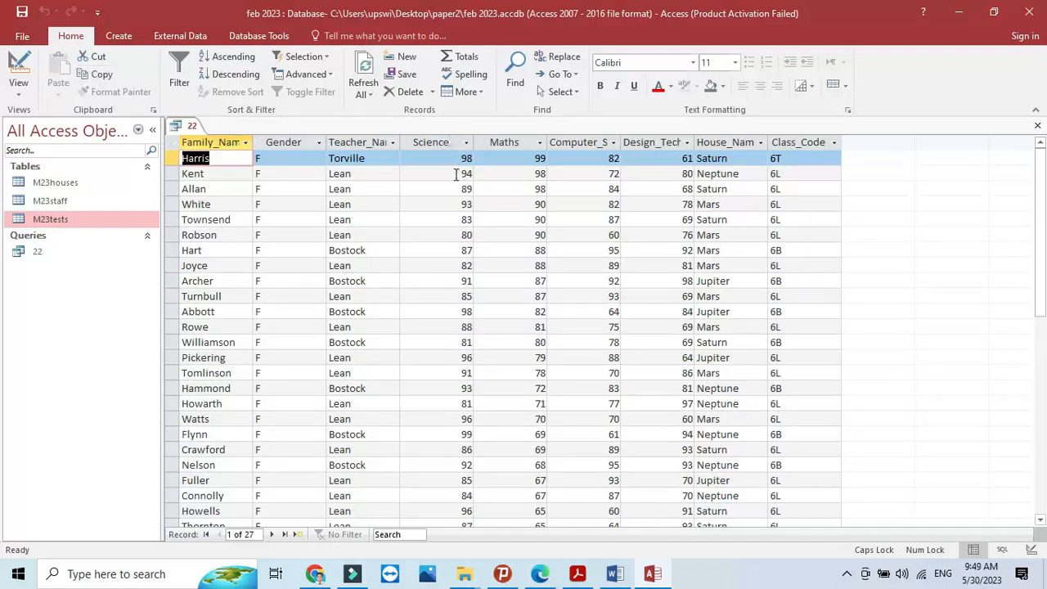
{"action": "left_click", "coordinate": [446, 342]}
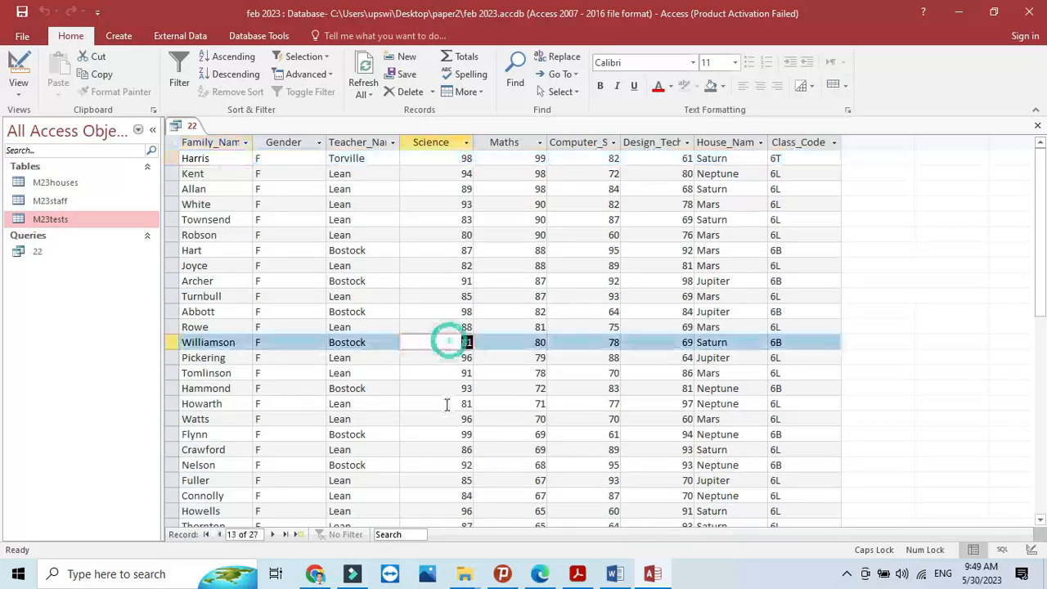
Check the report requirements in the exam paper and open query 22 in Design View
{"action": "left_click", "coordinate": [580, 574]}
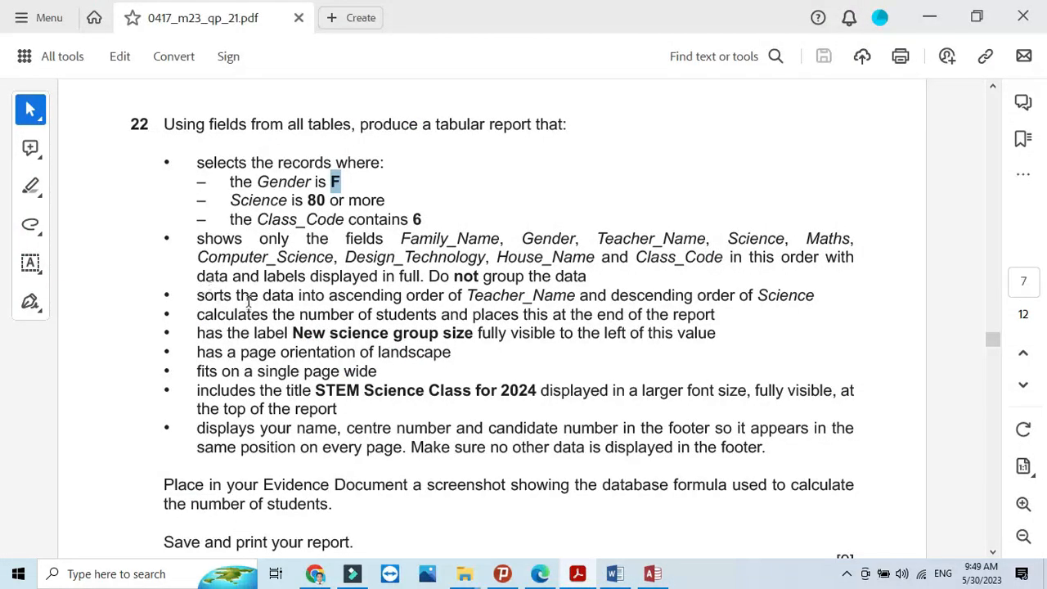
{"action": "left_click", "coordinate": [584, 563]}
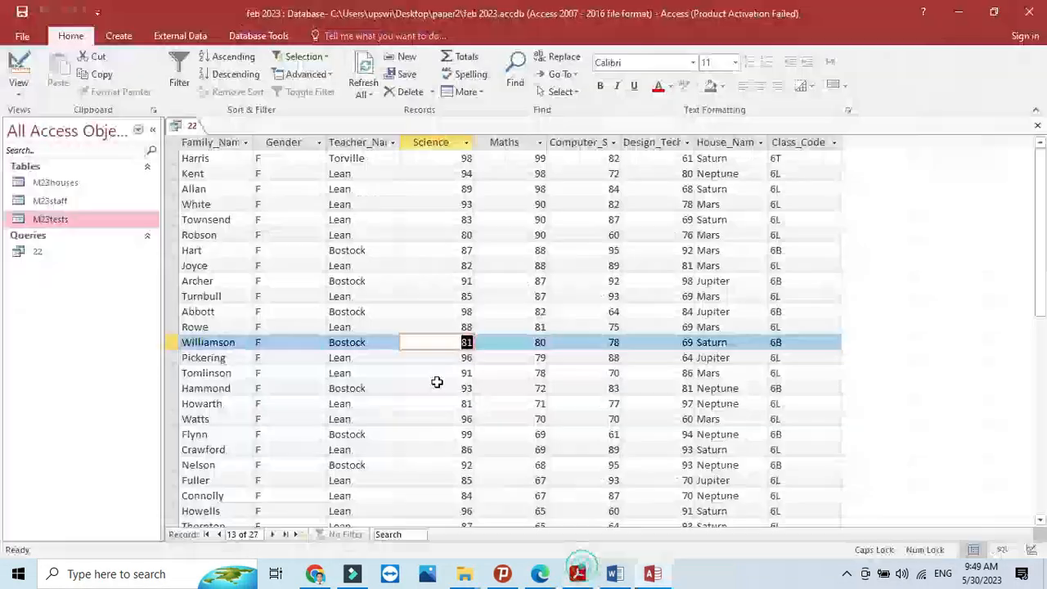
{"action": "right_click", "coordinate": [184, 131]}
{"action": "left_click", "coordinate": [233, 196]}
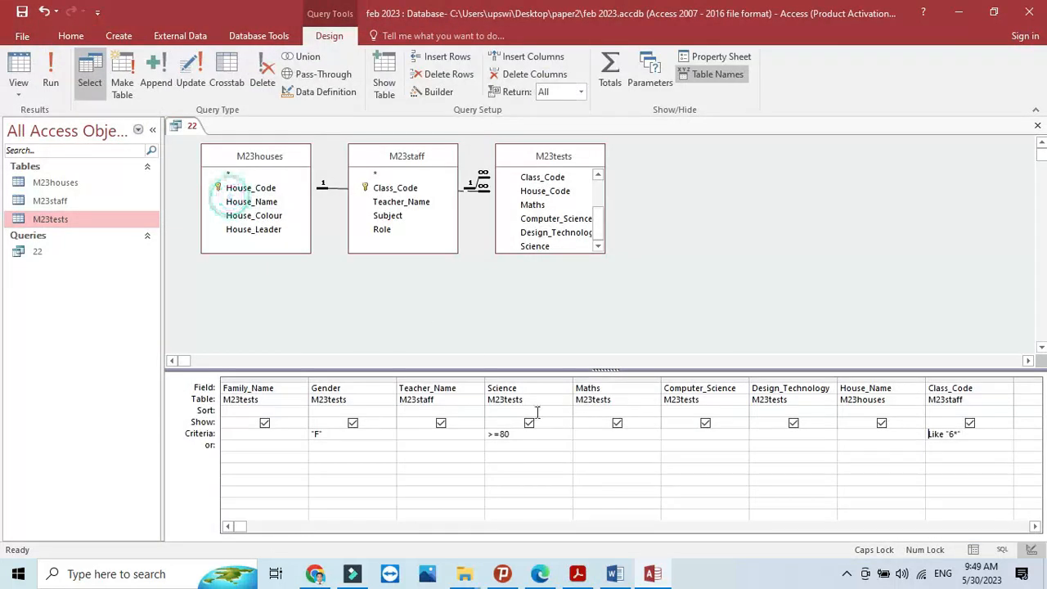
Set query 22 to sort Teacher_Name in ascending order, as the exam paper requires
{"action": "left_click", "coordinate": [578, 574]}
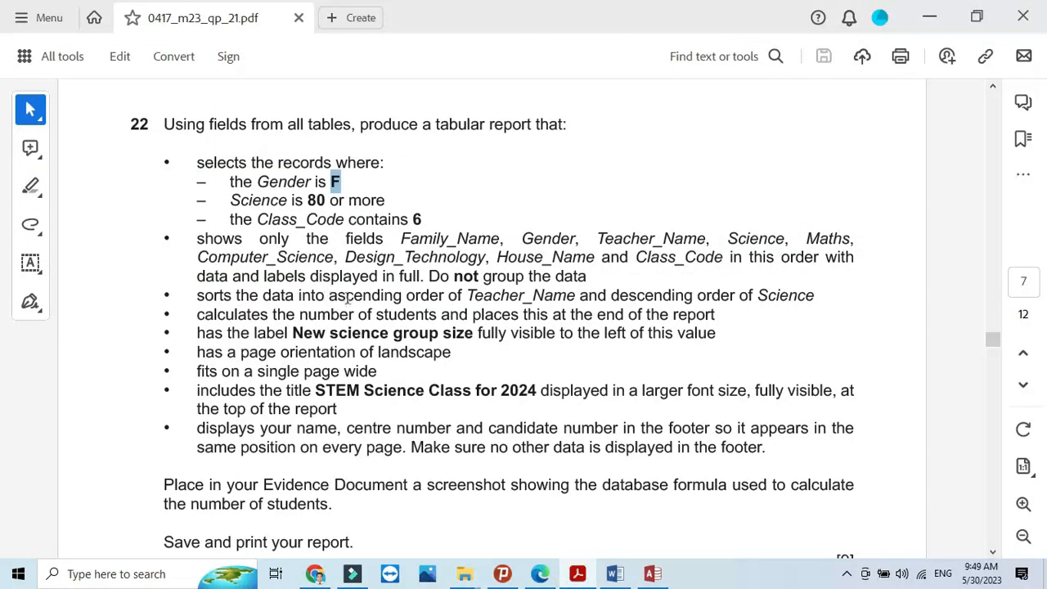
{"action": "left_click", "coordinate": [578, 583]}
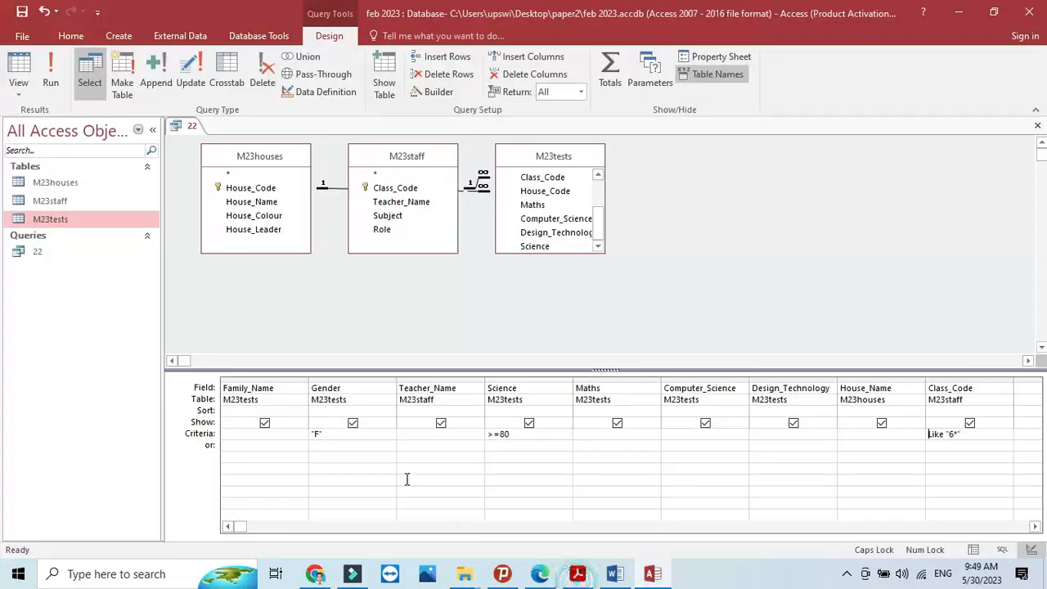
{"action": "left_click", "coordinate": [469, 409]}
{"action": "left_click", "coordinate": [477, 411]}
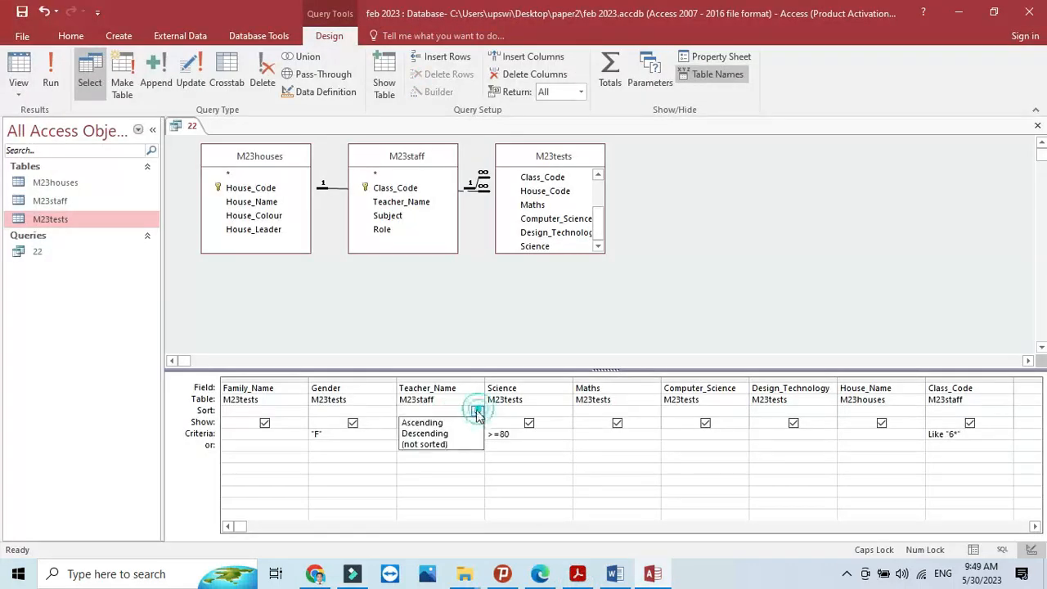
{"action": "left_click", "coordinate": [420, 423]}
Check the second sort requirement in the exam paper and sort the query's Science field in descending order
{"action": "left_click", "coordinate": [577, 574]}
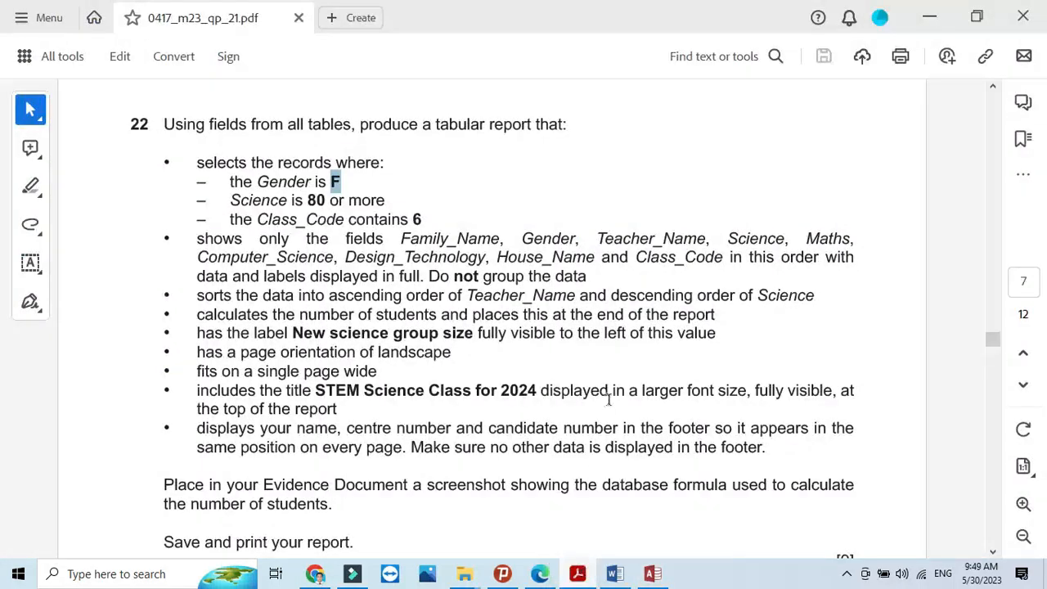
{"action": "left_click_drag", "start_coordinate": [611, 295], "coordinate": [815, 296]}
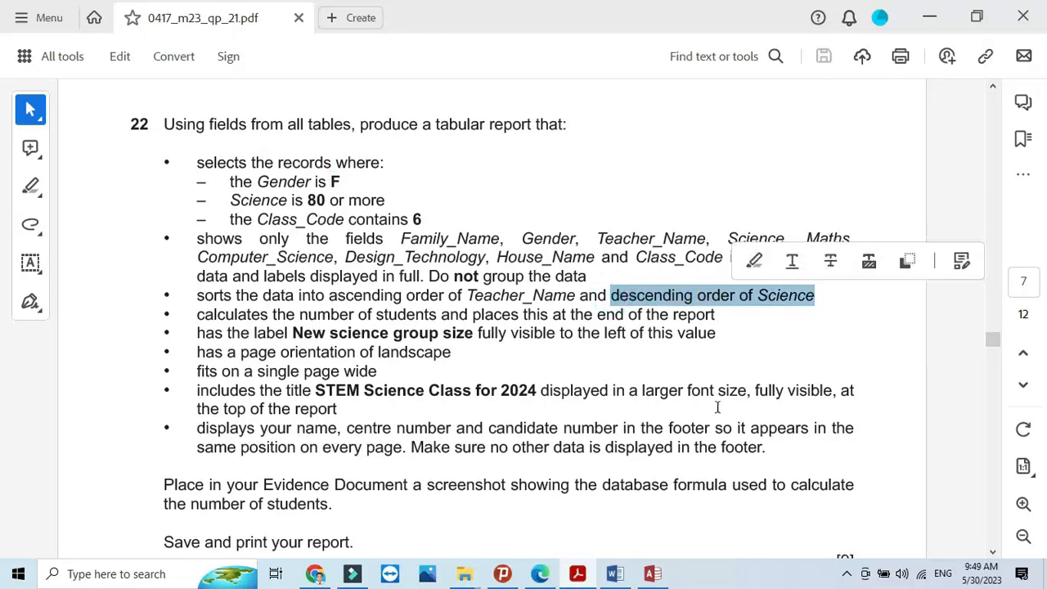
{"action": "left_click", "coordinate": [575, 575]}
{"action": "left_click", "coordinate": [563, 412]}
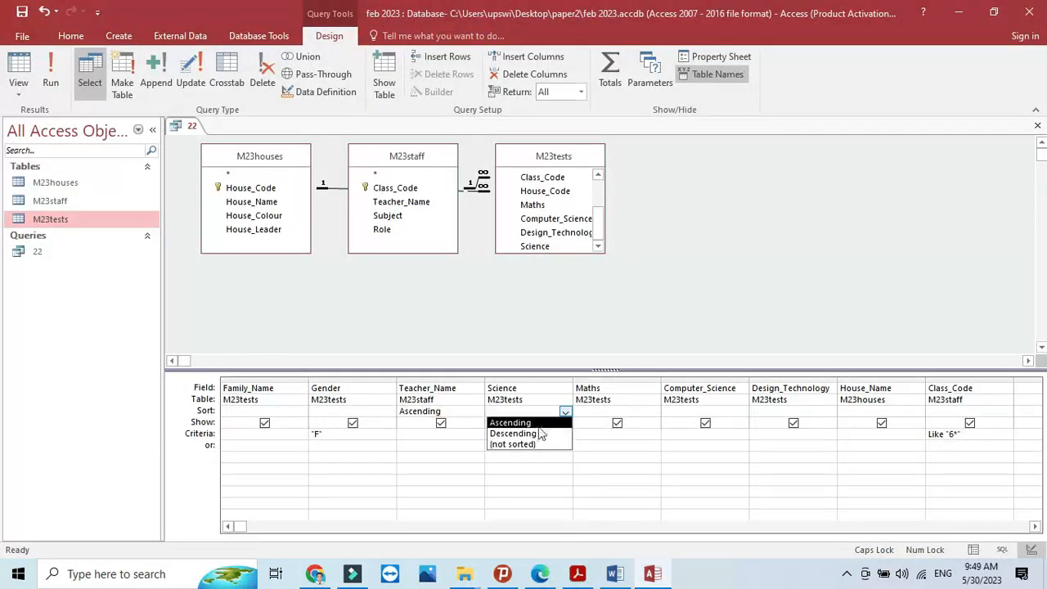
{"action": "left_click", "coordinate": [533, 431]}
Check the remaining requirements in the exam paper, then close query 22 and save its design changes
{"action": "left_click", "coordinate": [579, 572]}
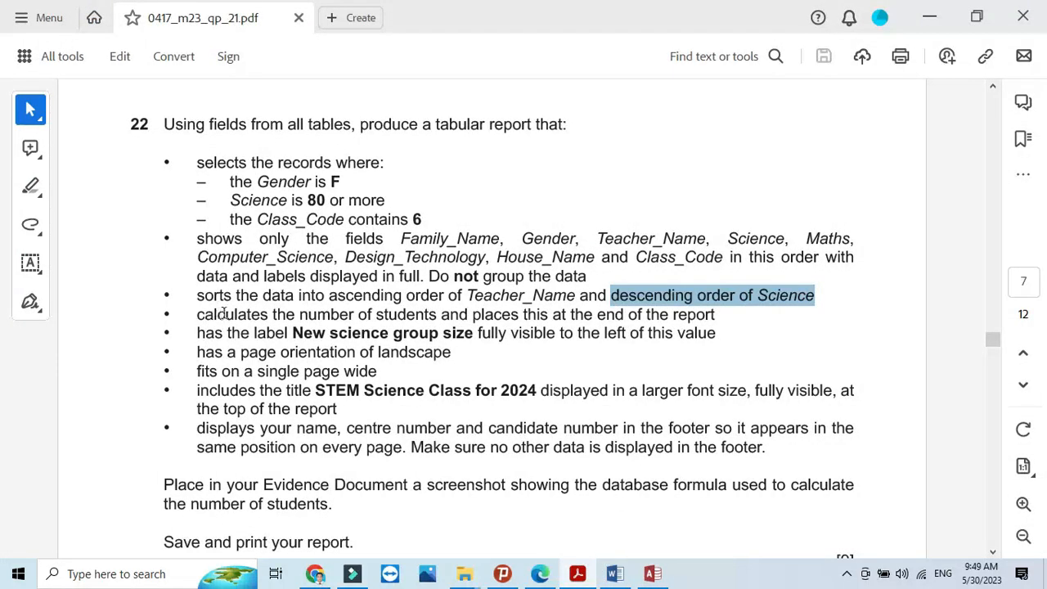
{"action": "left_click", "coordinate": [578, 574]}
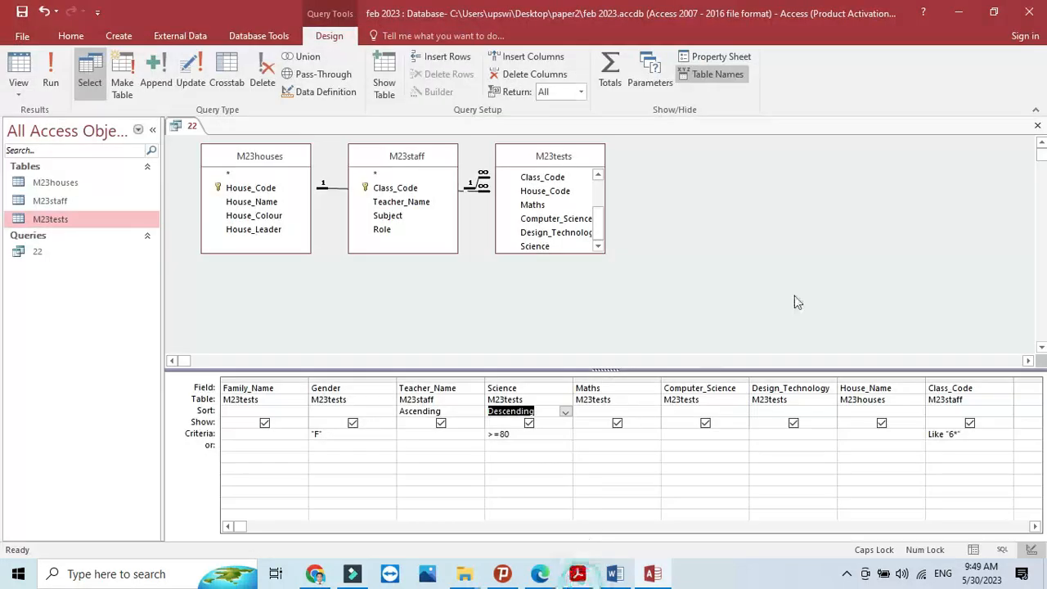
{"action": "left_click", "coordinate": [1039, 127]}
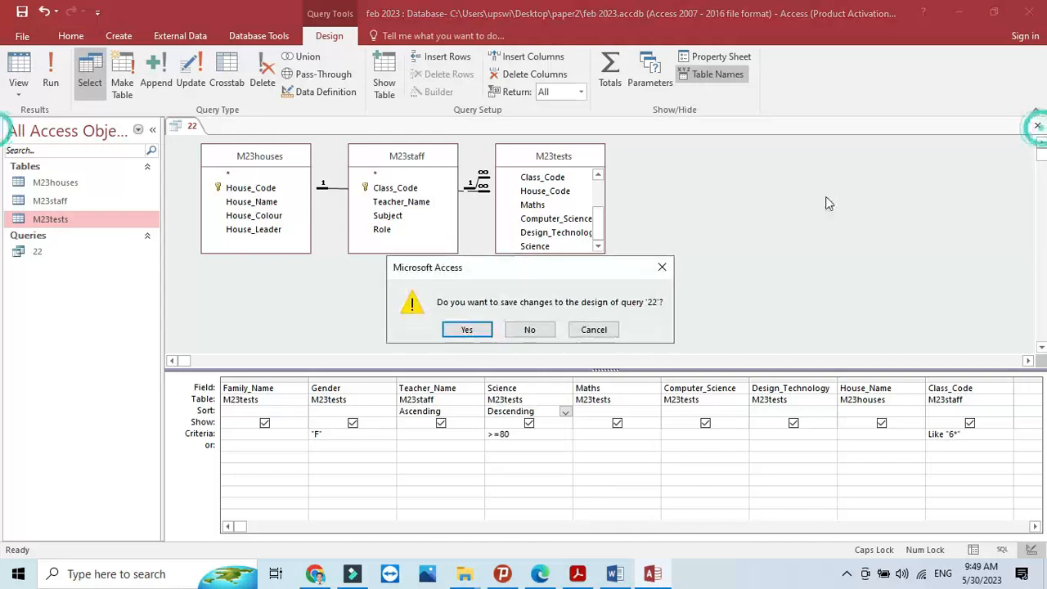
{"action": "left_click", "coordinate": [467, 330]}
Start a Report Wizard report based on query 22 and include all of its fields
{"action": "left_click", "coordinate": [64, 248]}
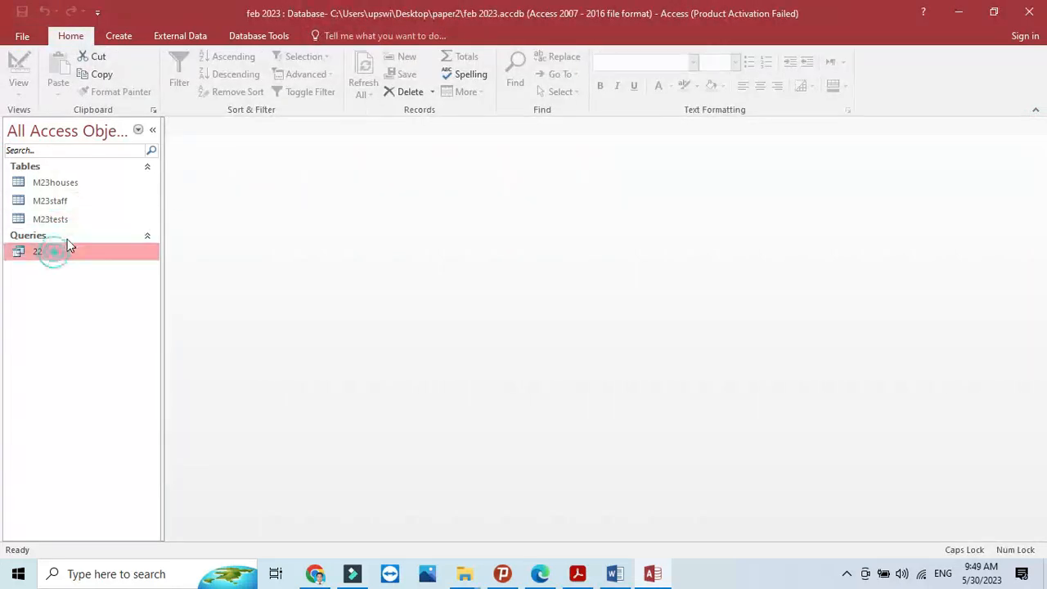
{"action": "left_click", "coordinate": [118, 35]}
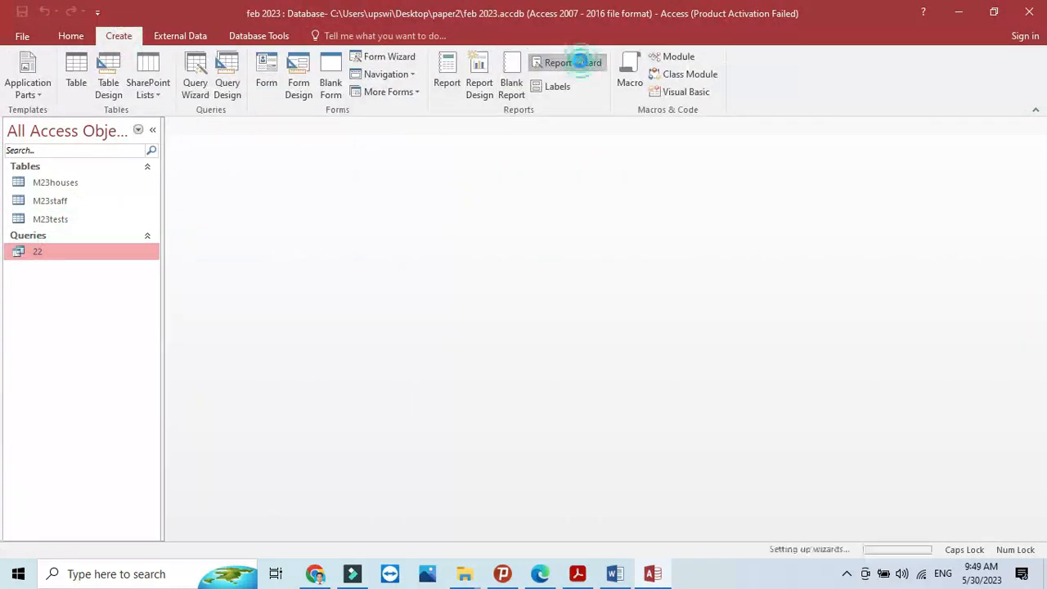
{"action": "left_click", "coordinate": [589, 63]}
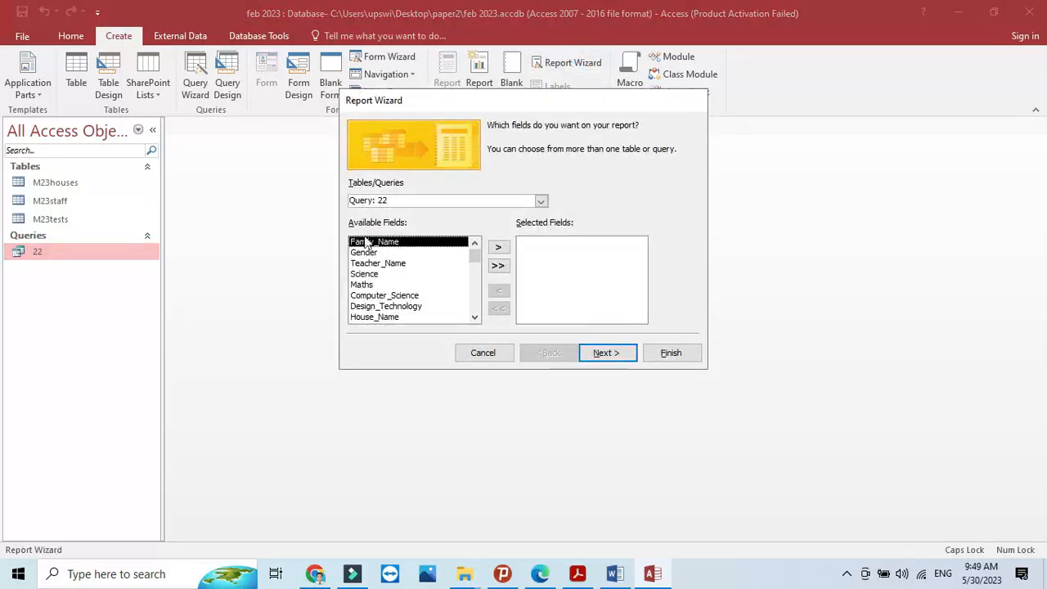
{"action": "left_click", "coordinate": [493, 267]}
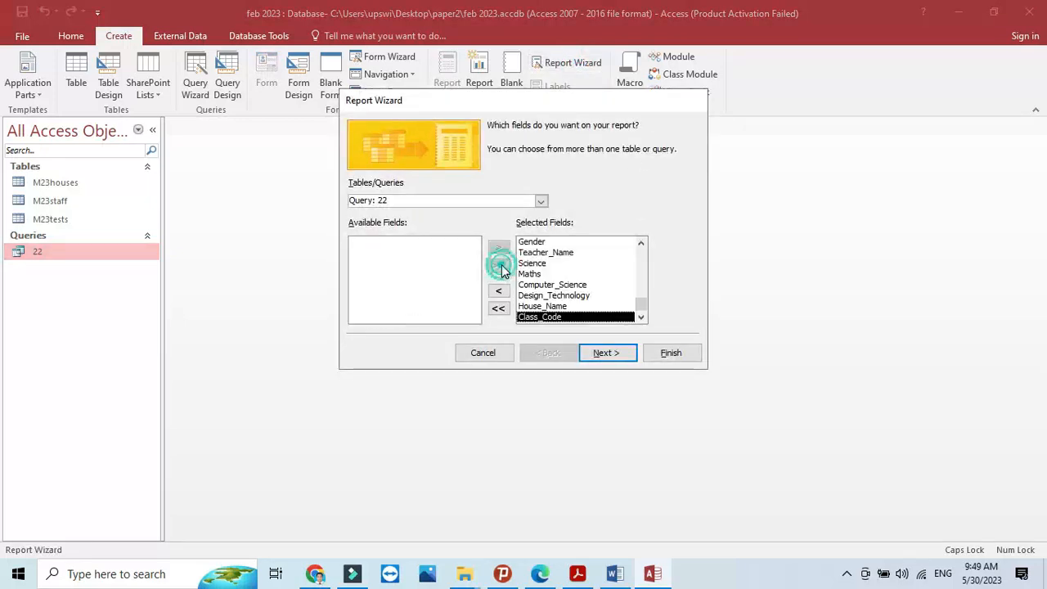
{"action": "left_click", "coordinate": [598, 357]}
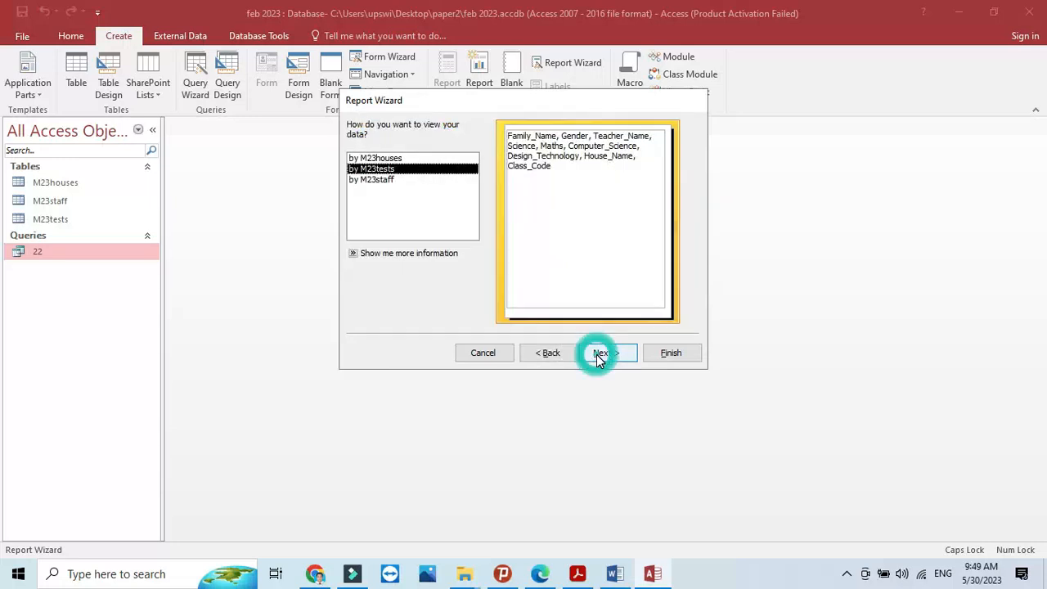
Keep the report data viewed by M23tests, with no grouping levels and no additional sort order
{"action": "left_click", "coordinate": [596, 355]}
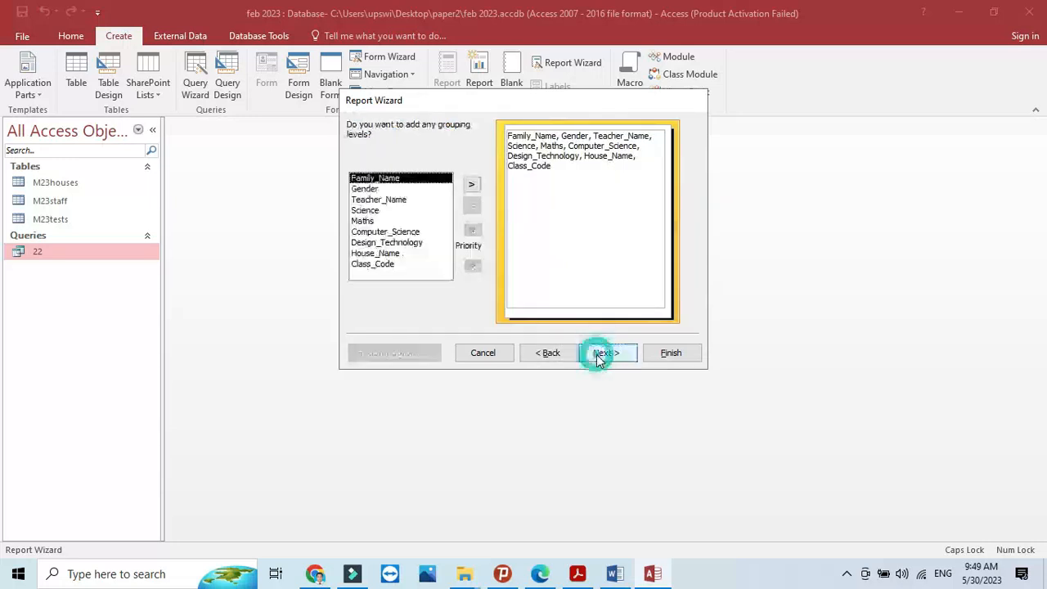
{"action": "left_click", "coordinate": [596, 355]}
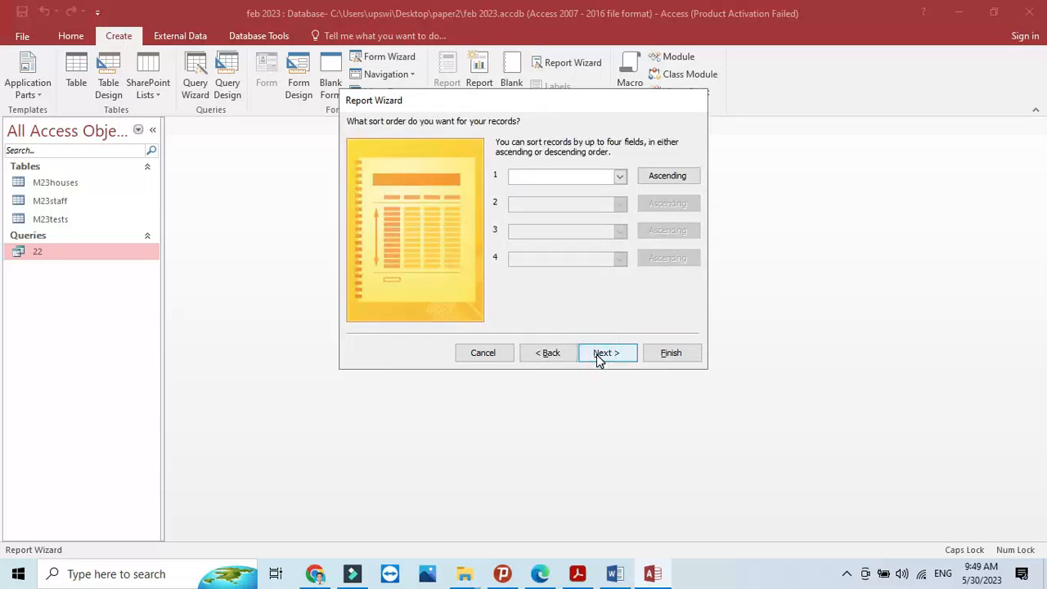
{"action": "left_click", "coordinate": [597, 354]}
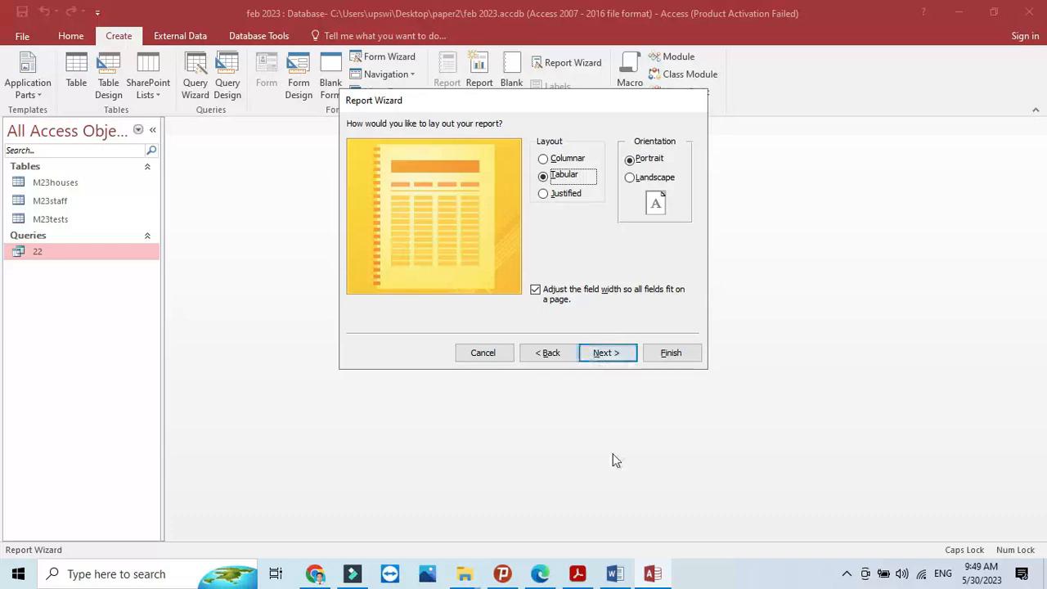
Check the orientation requirement in the exam paper and give the tabular report a Landscape orientation
{"action": "left_click", "coordinate": [578, 574]}
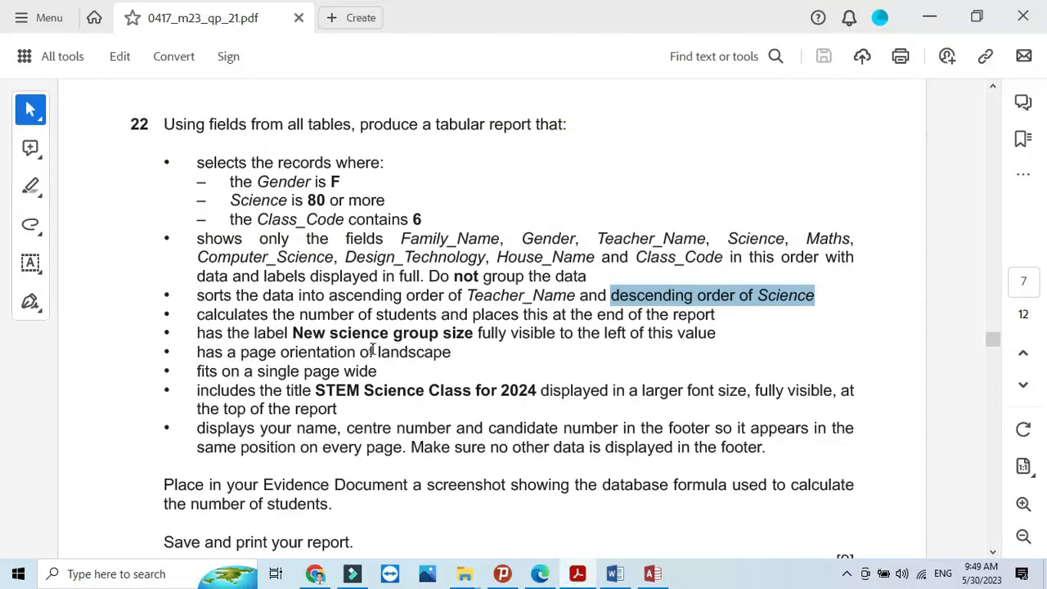
{"action": "left_click_drag", "start_coordinate": [372, 350], "coordinate": [450, 353]}
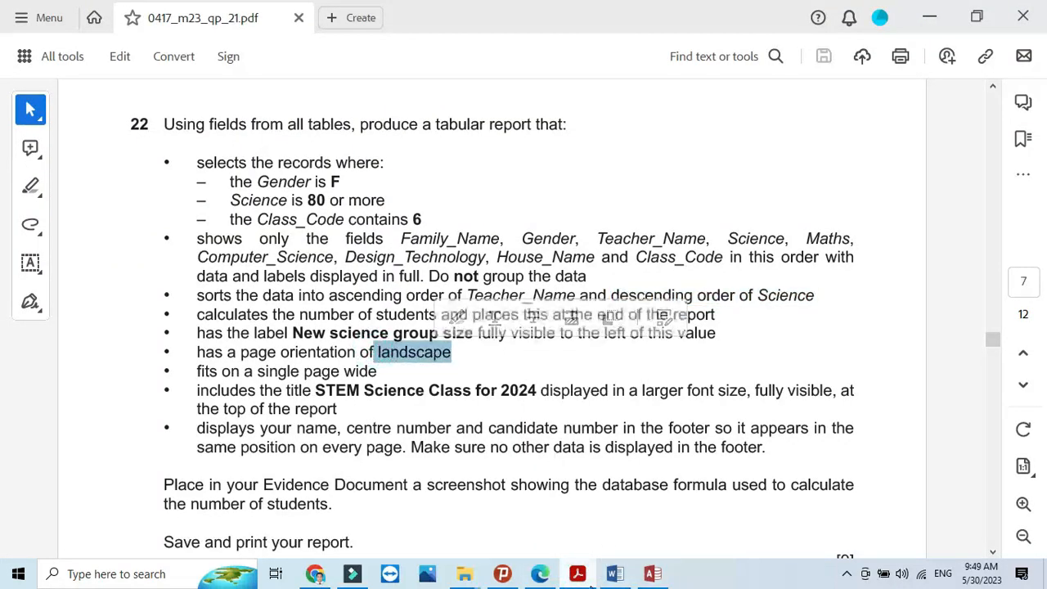
{"action": "left_click", "coordinate": [653, 573]}
{"action": "left_click", "coordinate": [629, 177]}
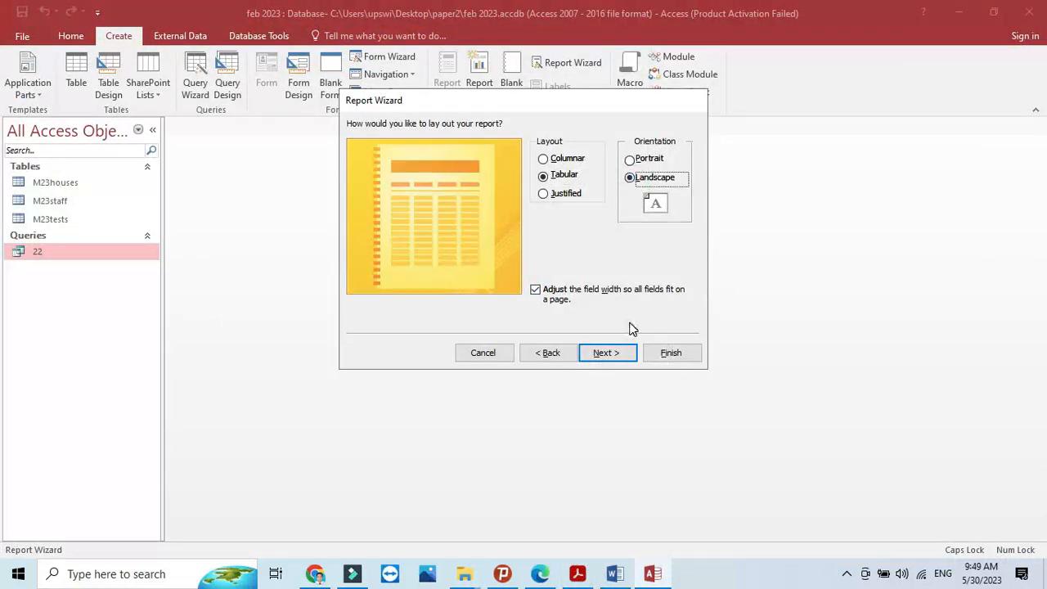
{"action": "left_click", "coordinate": [622, 352]}
Copy the title "STEM Science Class for 2024" from the exam paper, use it as the report title, and finish the wizard with a preview
{"action": "left_click", "coordinate": [578, 574]}
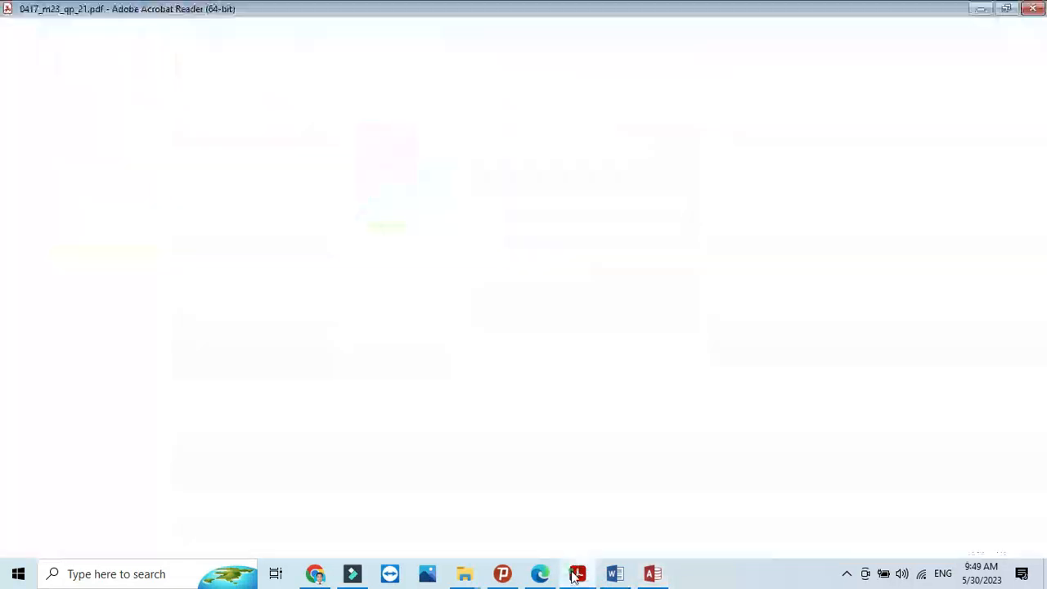
{"action": "left_click_drag", "start_coordinate": [540, 391], "coordinate": [316, 391]}
{"action": "right_click", "coordinate": [335, 399]}
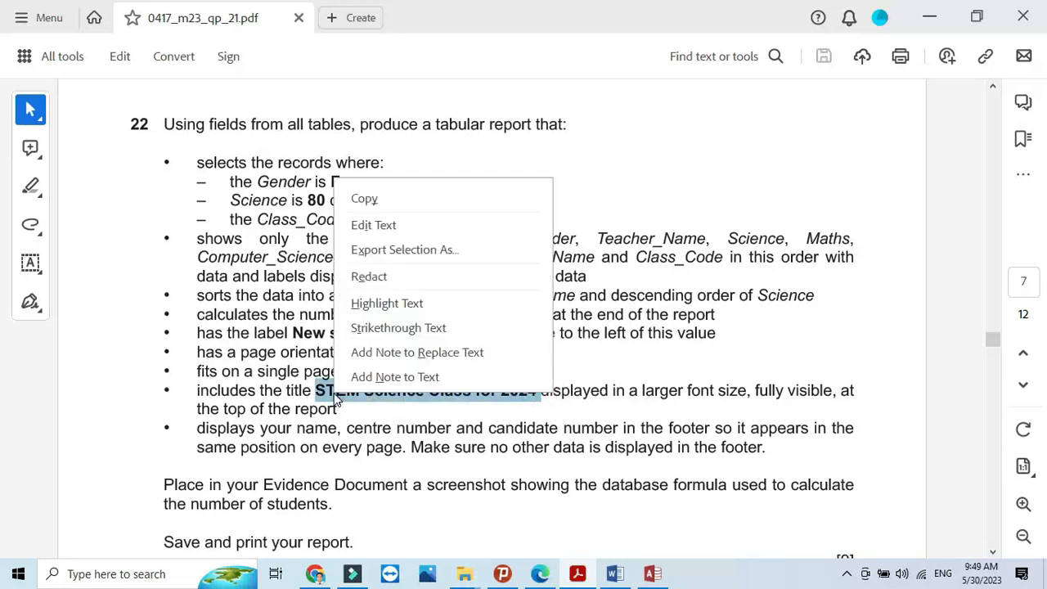
{"action": "left_click", "coordinate": [391, 200]}
{"action": "left_click", "coordinate": [577, 575]}
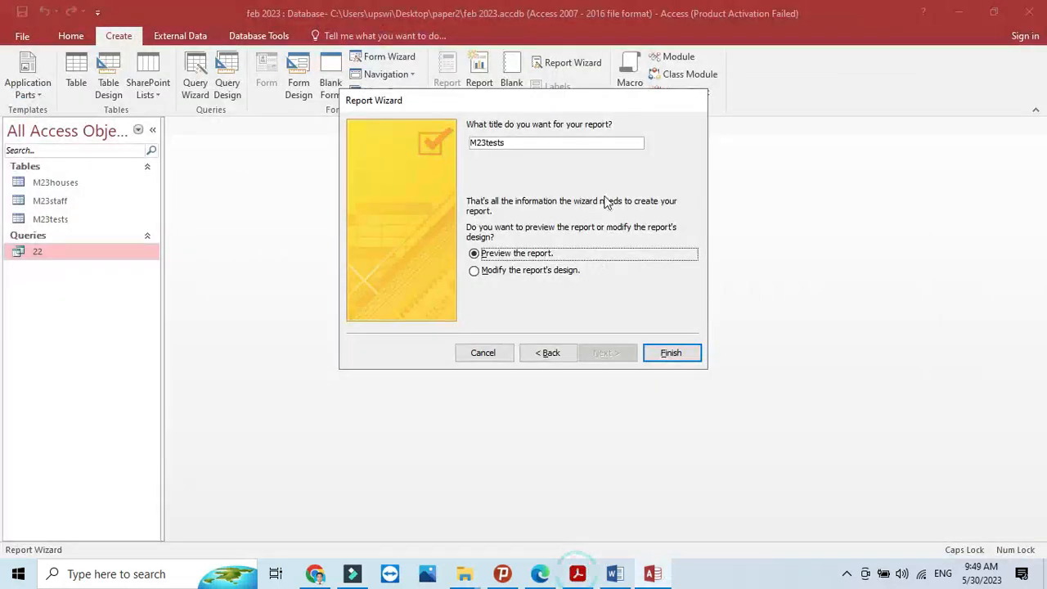
{"action": "double_click", "coordinate": [562, 141]}
{"action": "key", "text": "ctrl+v"}
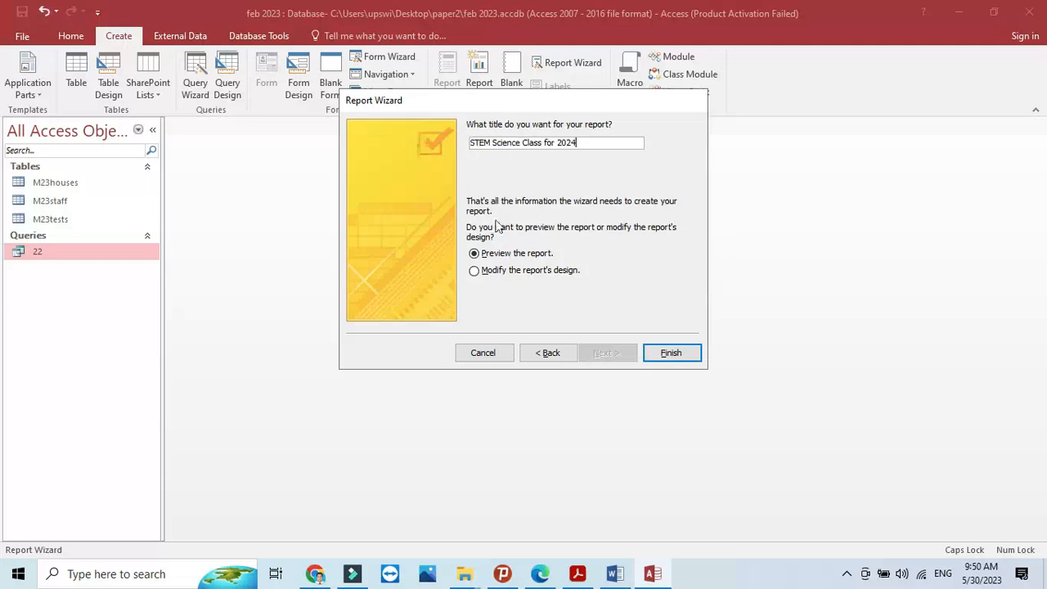
{"action": "left_click", "coordinate": [671, 353]}
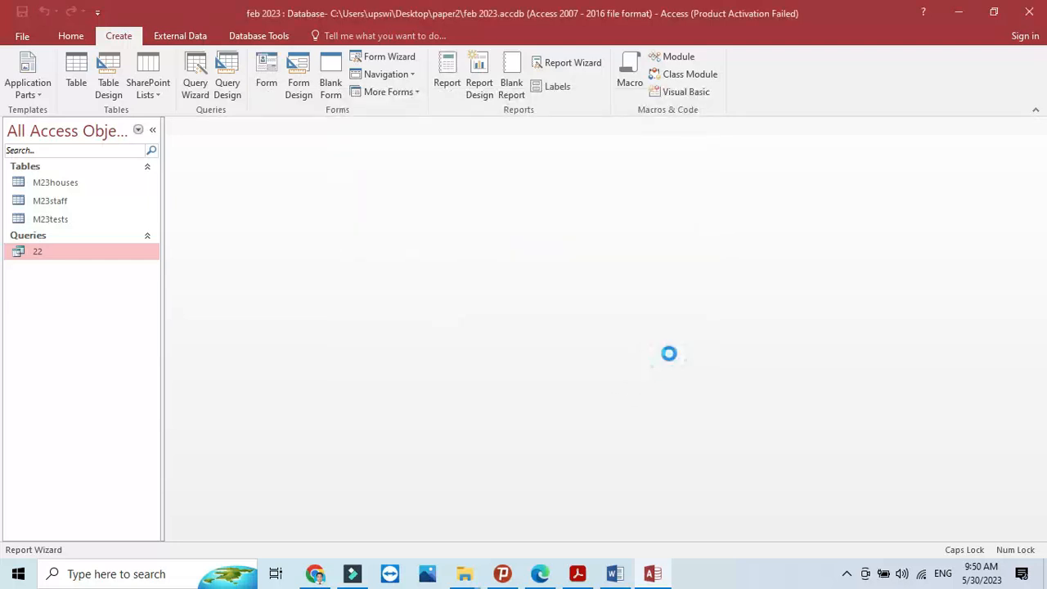
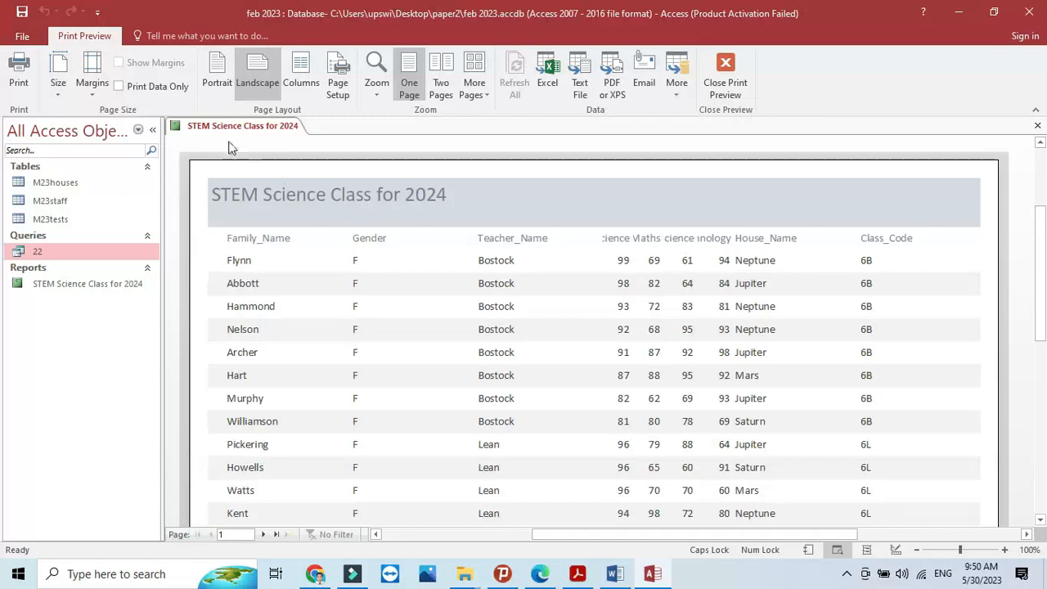
Switch the report to Layout View and tighten the Family_Name and Gender columns to fit their contents
{"action": "right_click", "coordinate": [229, 127]}
{"action": "left_click", "coordinate": [259, 213]}
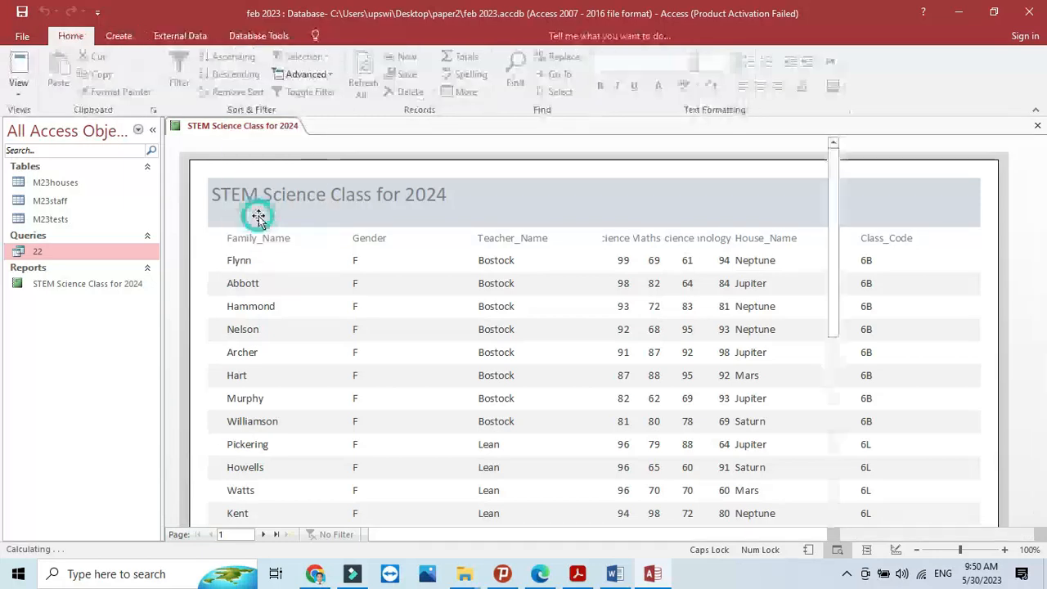
{"action": "left_click", "coordinate": [257, 211]}
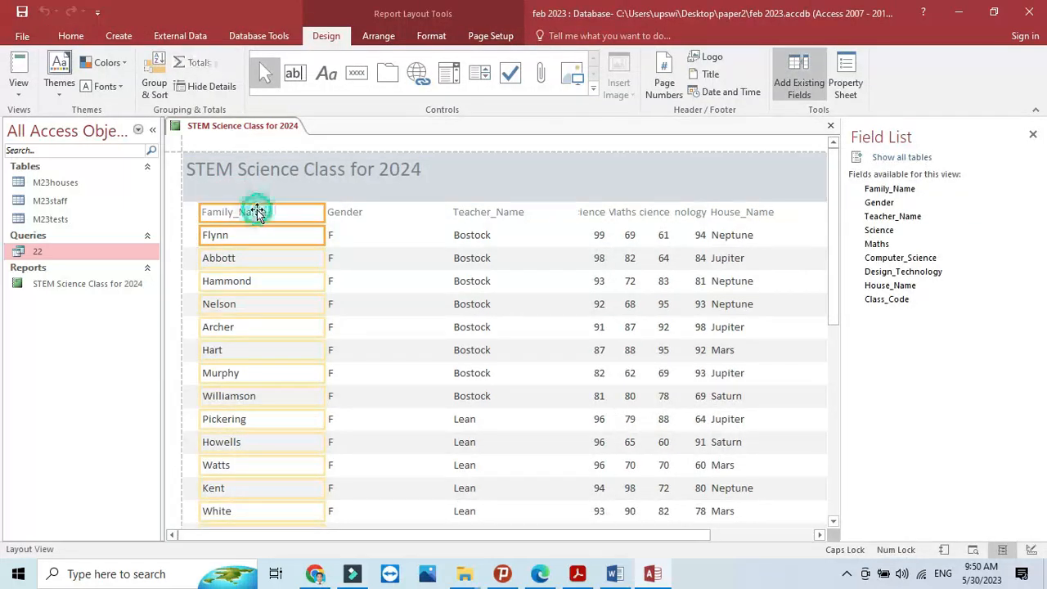
{"action": "left_click_drag", "start_coordinate": [324, 212], "coordinate": [286, 192]}
{"action": "left_click", "coordinate": [342, 194]}
{"action": "left_click_drag", "start_coordinate": [447, 197], "coordinate": [340, 198]}
Bring the Teacher_Name column up against the Gender column and narrow it to fit its contents
{"action": "left_click", "coordinate": [471, 197]}
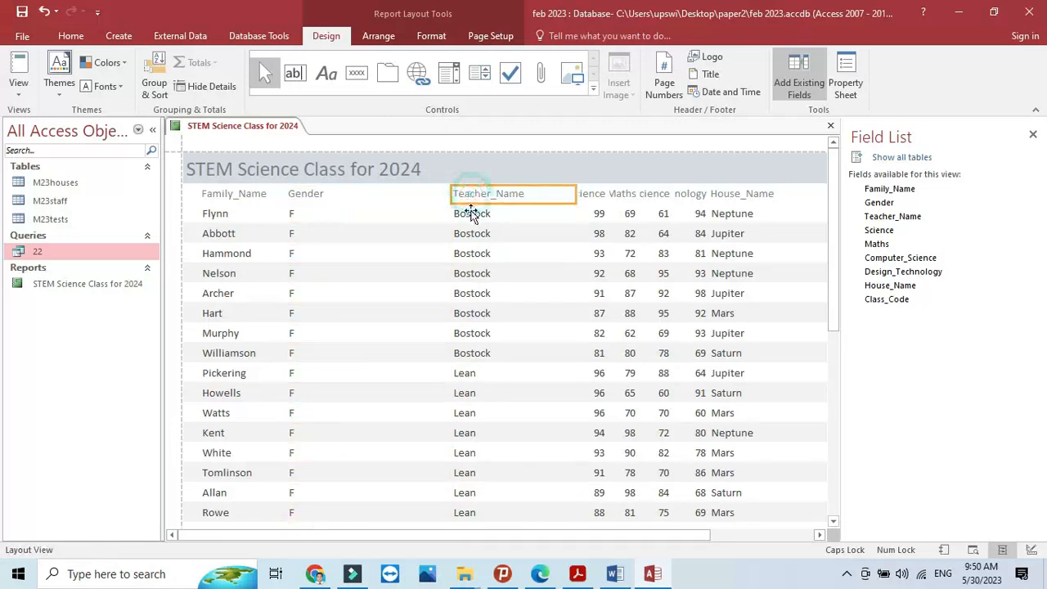
{"action": "left_click_drag", "start_coordinate": [450, 193], "coordinate": [349, 196]}
{"action": "left_click_drag", "start_coordinate": [573, 194], "coordinate": [431, 202]}
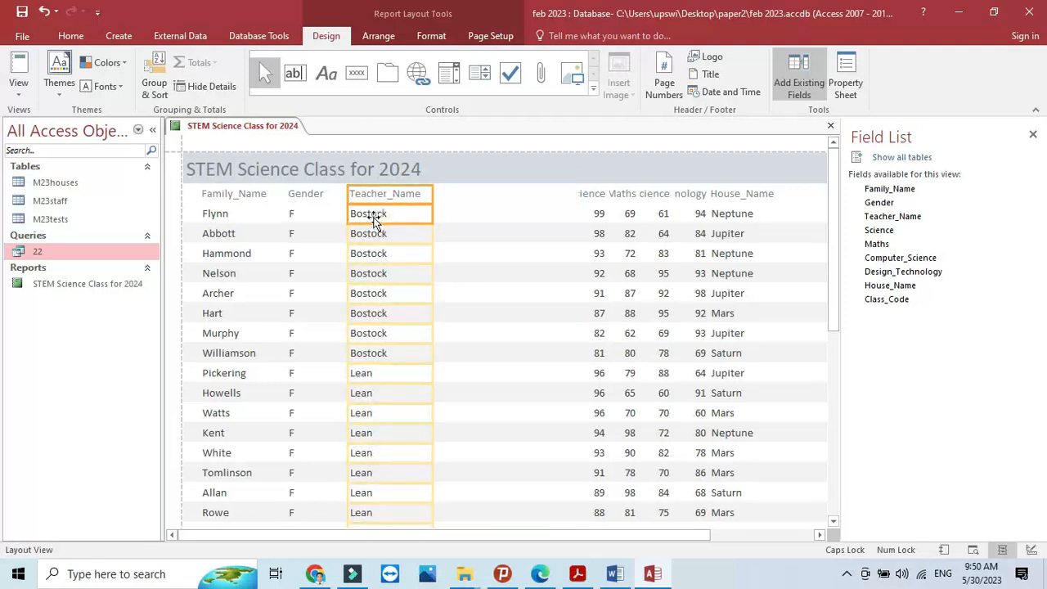
Bring the Science and Maths columns over beside Teacher_Name and size both so their headings and data show in full
{"action": "left_click", "coordinate": [595, 194]}
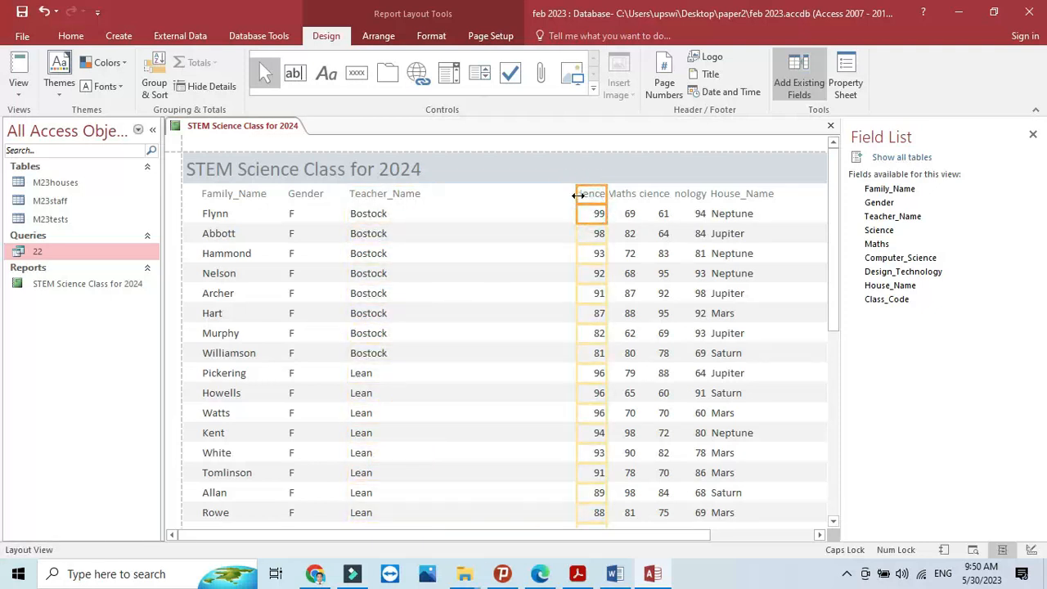
{"action": "left_click_drag", "start_coordinate": [578, 196], "coordinate": [430, 198]}
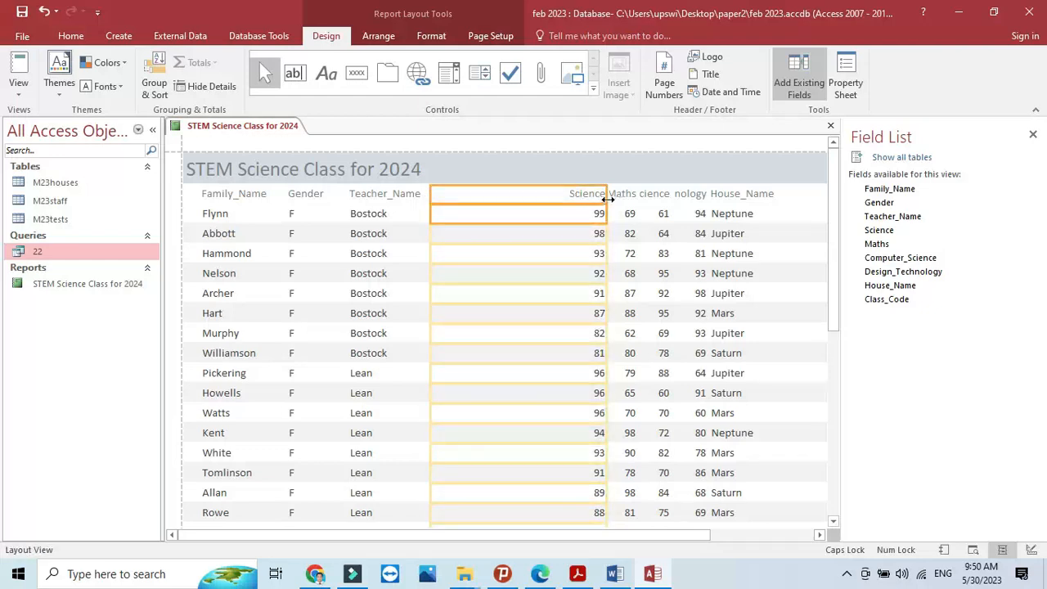
{"action": "left_click_drag", "start_coordinate": [608, 200], "coordinate": [482, 205]}
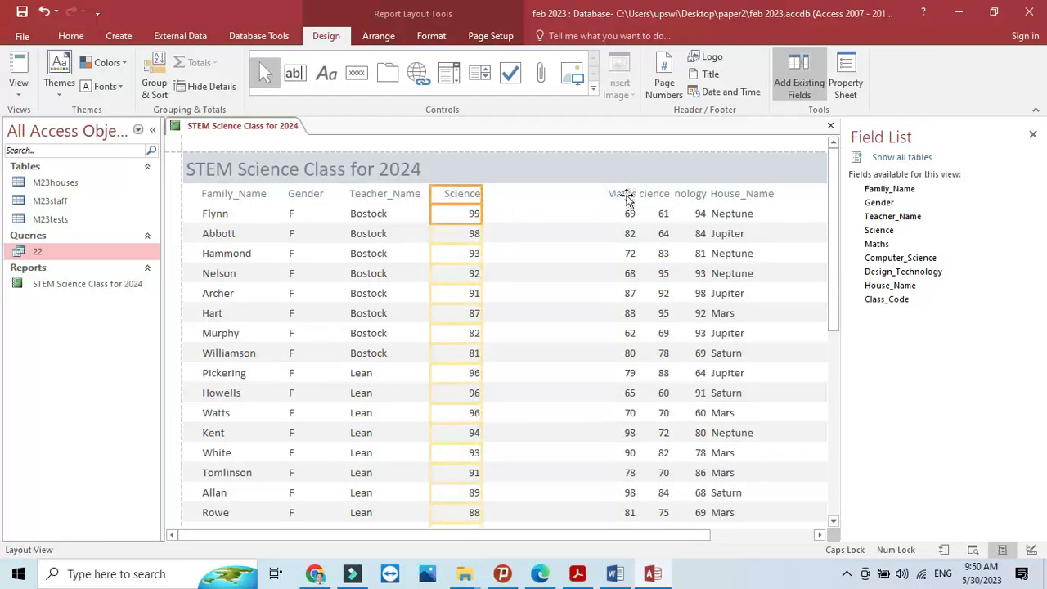
{"action": "left_click", "coordinate": [626, 196]}
{"action": "left_click_drag", "start_coordinate": [608, 196], "coordinate": [497, 198]}
{"action": "left_click_drag", "start_coordinate": [639, 194], "coordinate": [563, 196]}
Widen the Computer_Science and Design_Technology columns to show their full headings, shifting House_Name over to make room
{"action": "left_click", "coordinate": [648, 195]}
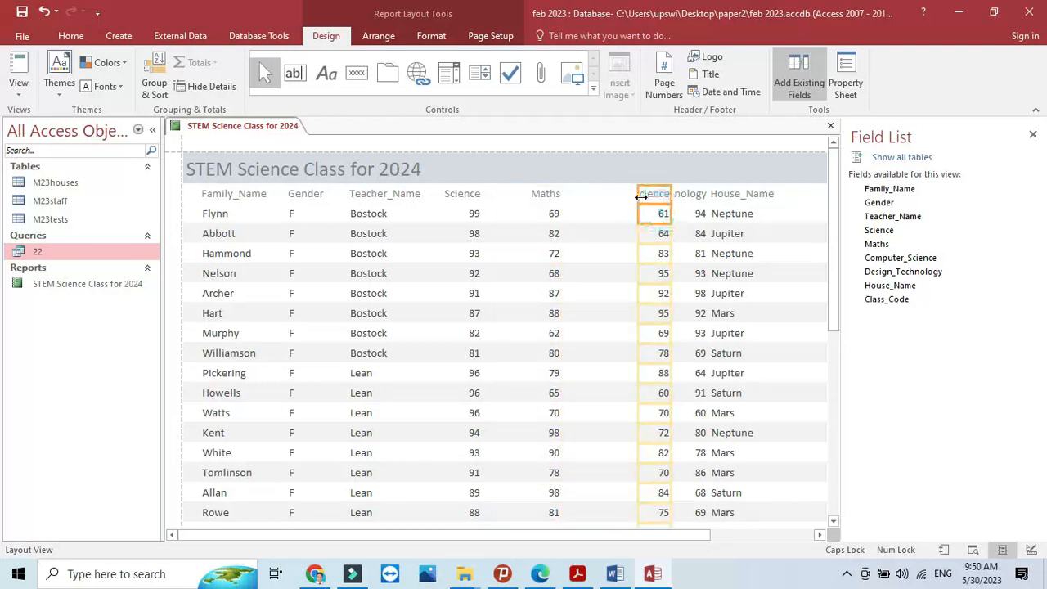
{"action": "left_click_drag", "start_coordinate": [637, 196], "coordinate": [573, 196]}
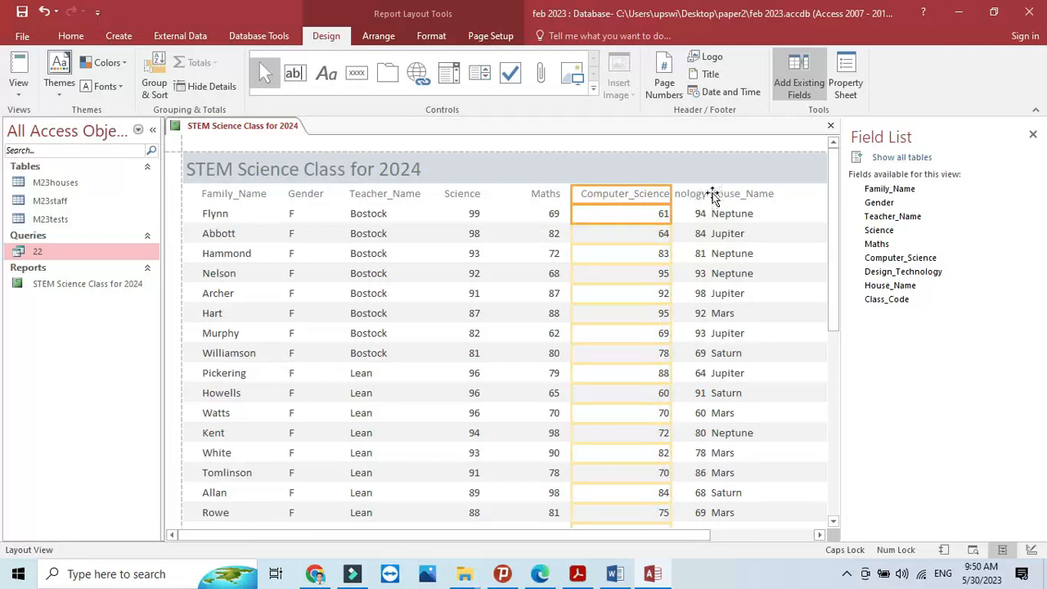
{"action": "left_click", "coordinate": [748, 203]}
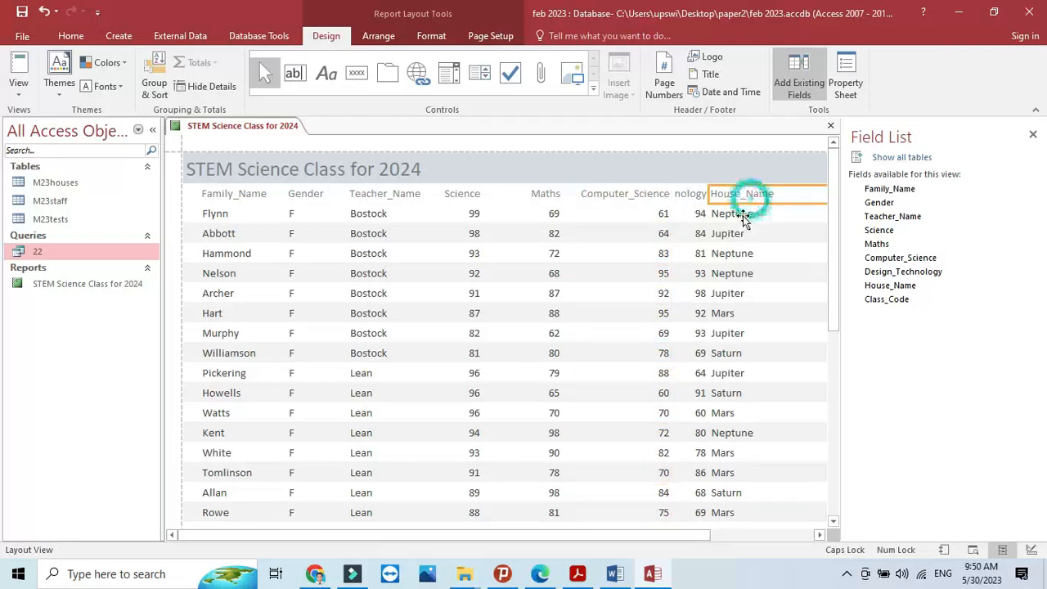
{"action": "left_click_drag", "start_coordinate": [719, 196], "coordinate": [766, 202]}
{"action": "left_click", "coordinate": [693, 205]}
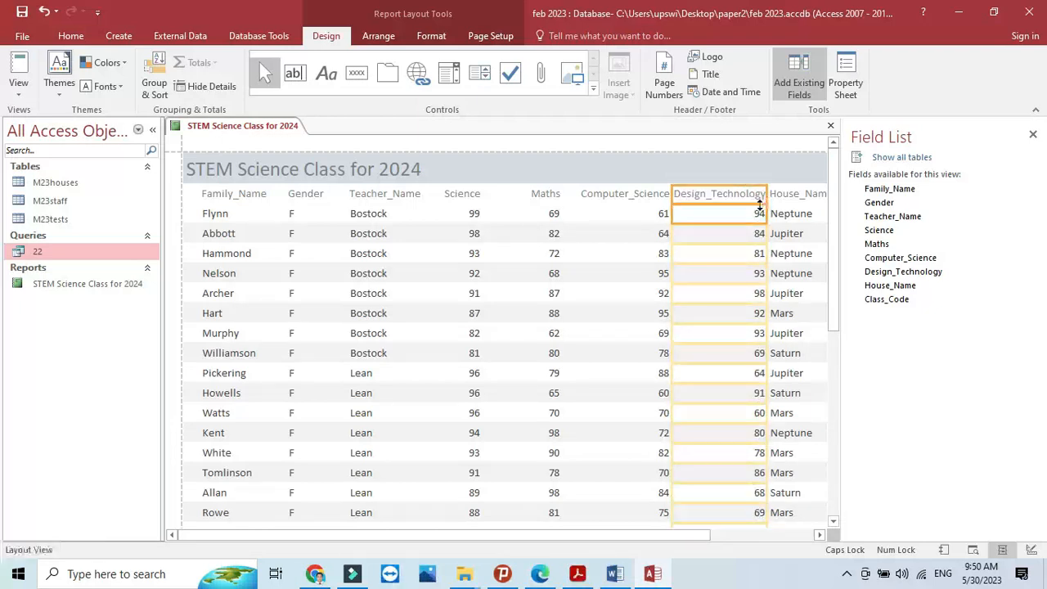
{"action": "left_click", "coordinate": [715, 232]}
{"action": "left_click", "coordinate": [794, 379]}
{"action": "left_click_drag", "start_coordinate": [793, 392], "coordinate": [790, 400]}
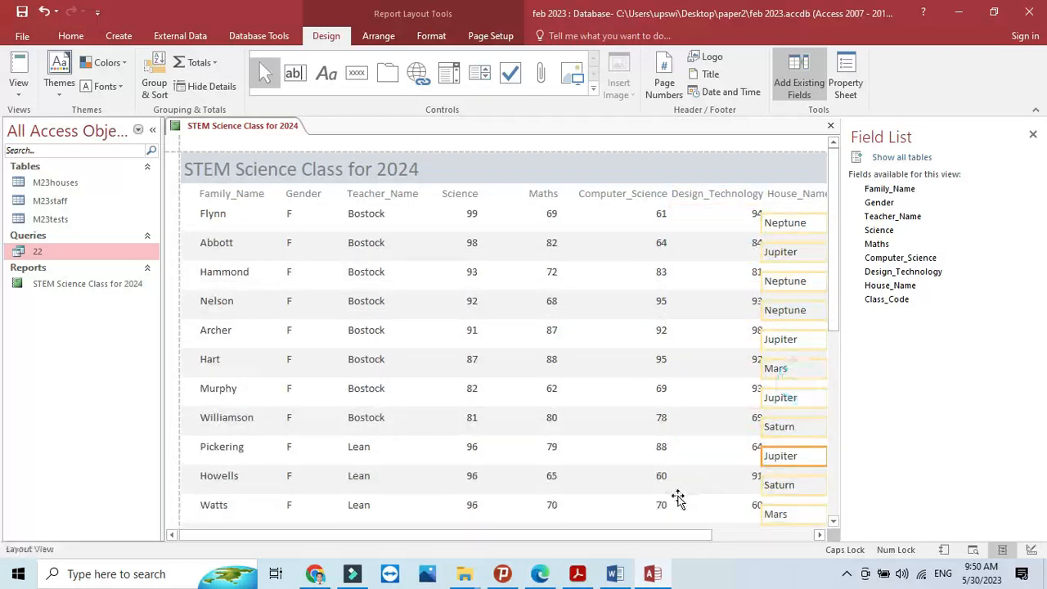
{"action": "left_click", "coordinate": [726, 394]}
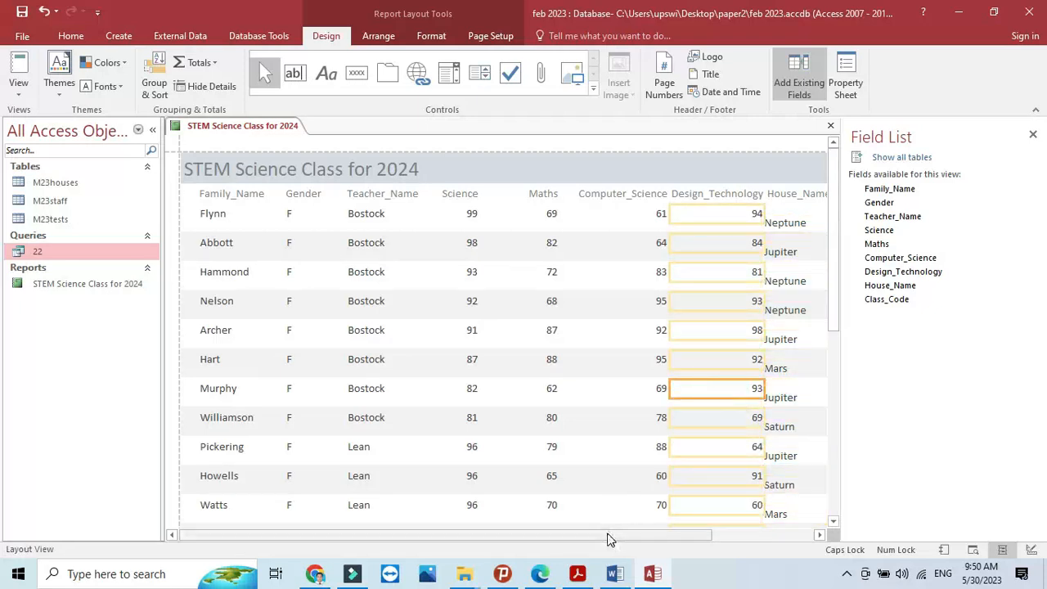
{"action": "key", "text": "ctrl+z"}
{"action": "left_click", "coordinate": [615, 413]}
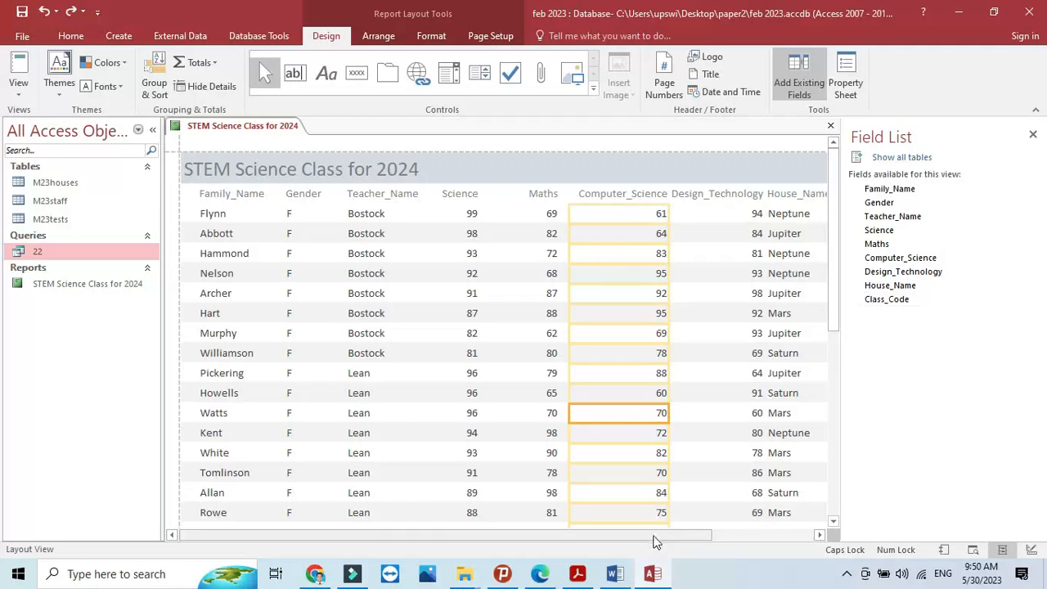
Check the end of the report and read the exam paper's requirement for calculating the number of students
{"action": "left_click_drag", "start_coordinate": [657, 535], "coordinate": [802, 398]}
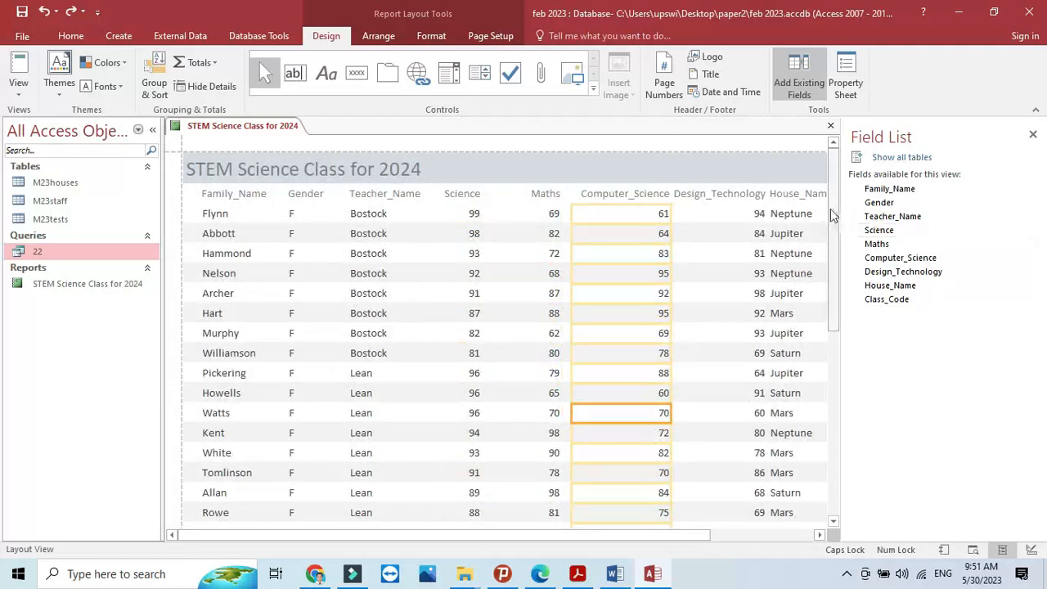
{"action": "left_click_drag", "start_coordinate": [835, 204], "coordinate": [818, 405]}
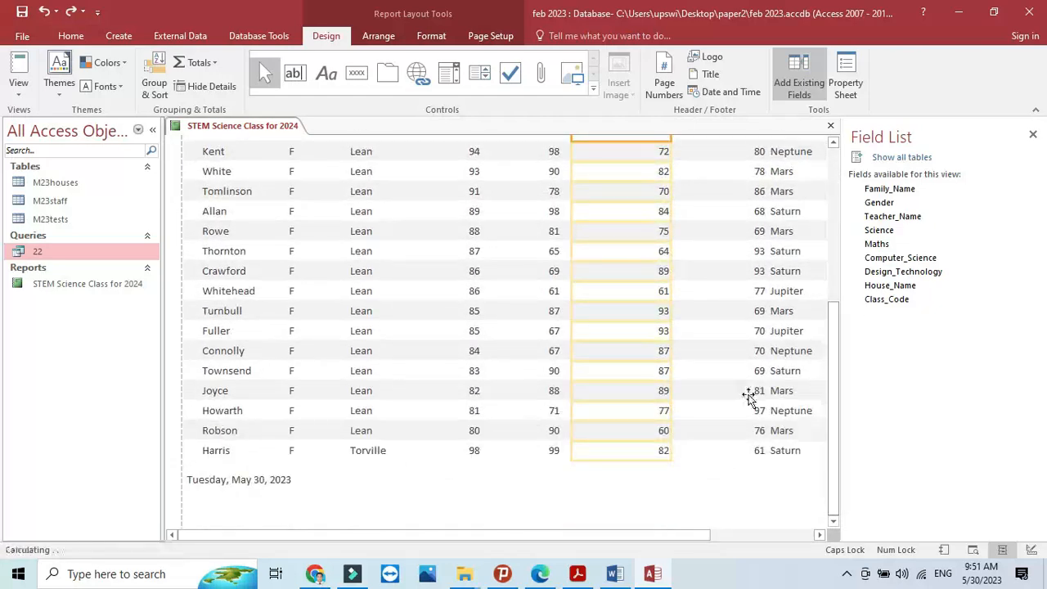
{"action": "left_click", "coordinate": [575, 575]}
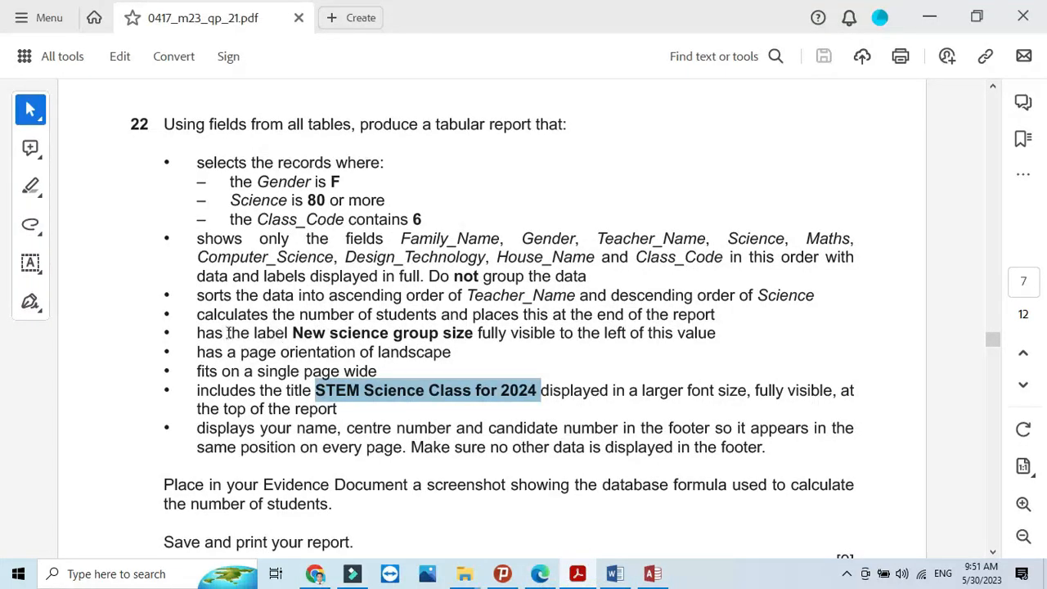
{"action": "left_click_drag", "start_coordinate": [197, 314], "coordinate": [713, 314]}
{"action": "left_click", "coordinate": [652, 574]}
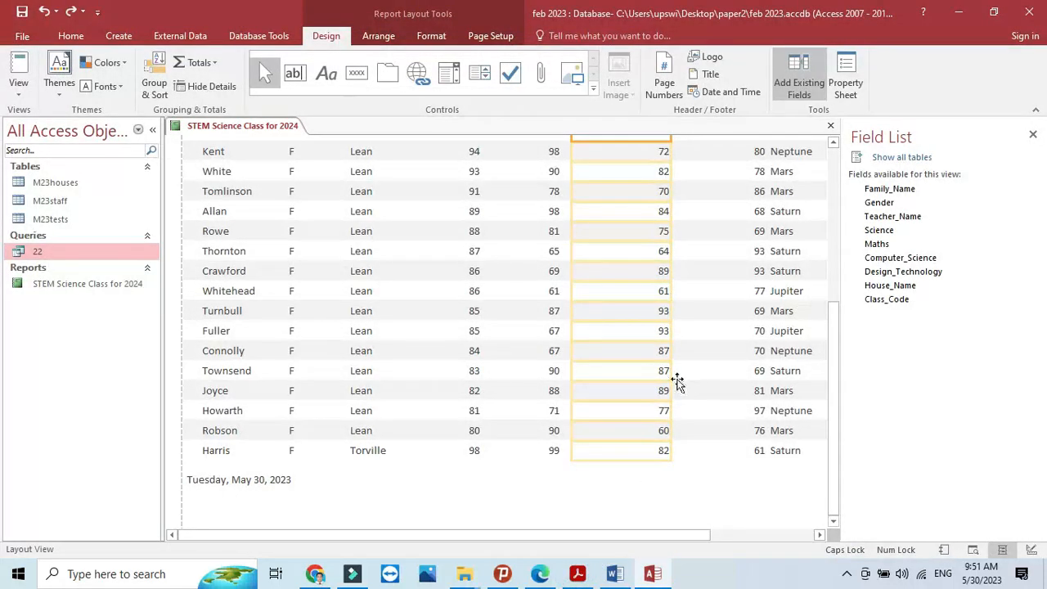
Add a Count Records total for the Design_Technology column and select it at the end of the report
{"action": "scroll", "coordinate": [677, 382], "scroll_direction": "up", "scroll_amount": 5}
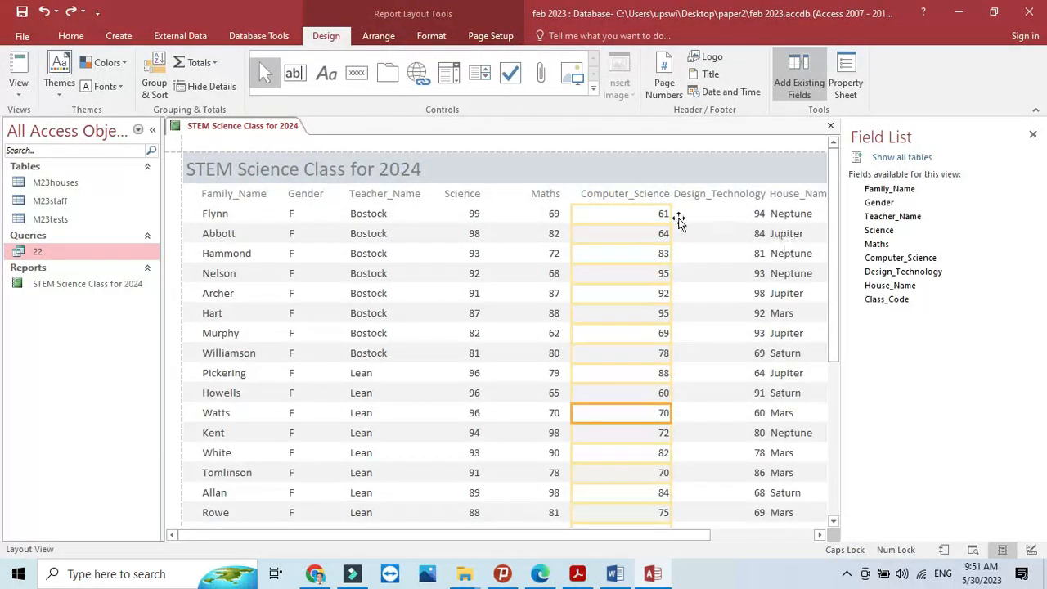
{"action": "left_click", "coordinate": [743, 215]}
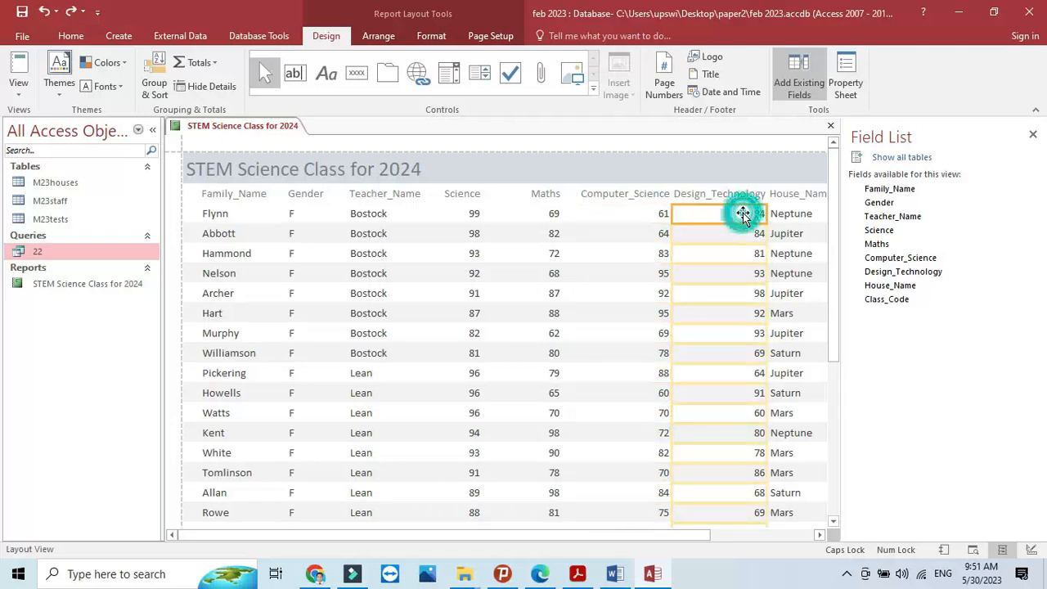
{"action": "right_click", "coordinate": [743, 216]}
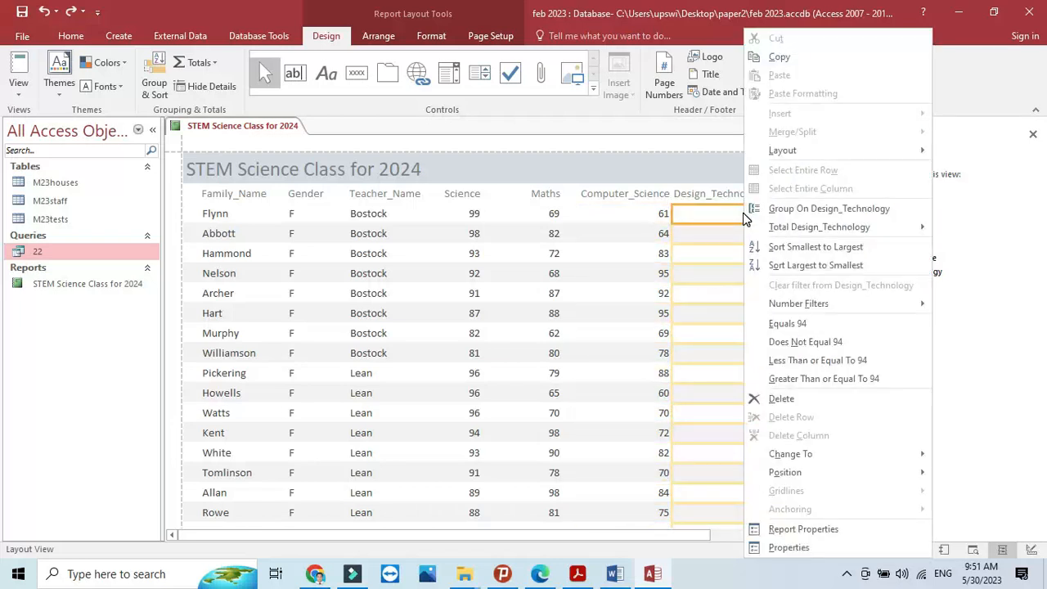
{"action": "mouse_move", "coordinate": [806, 227]}
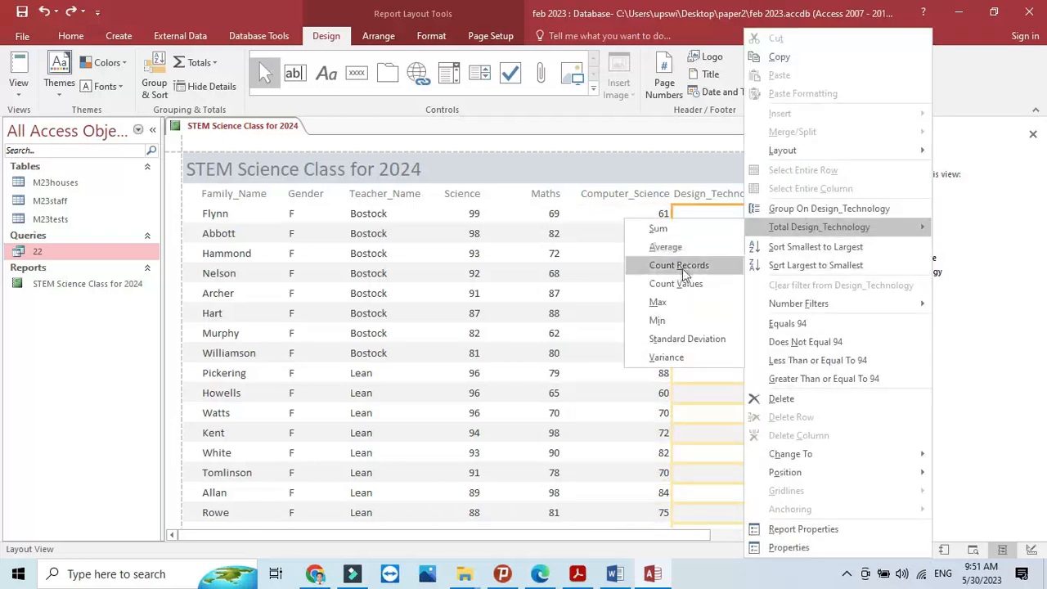
{"action": "left_click", "coordinate": [688, 266]}
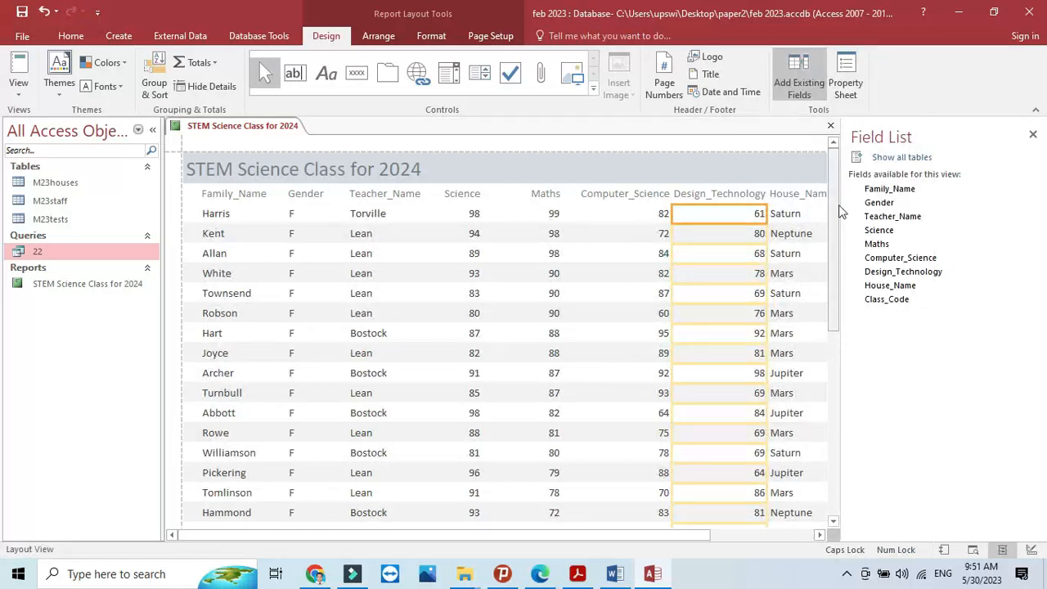
{"action": "left_click_drag", "start_coordinate": [833, 213], "coordinate": [791, 444]}
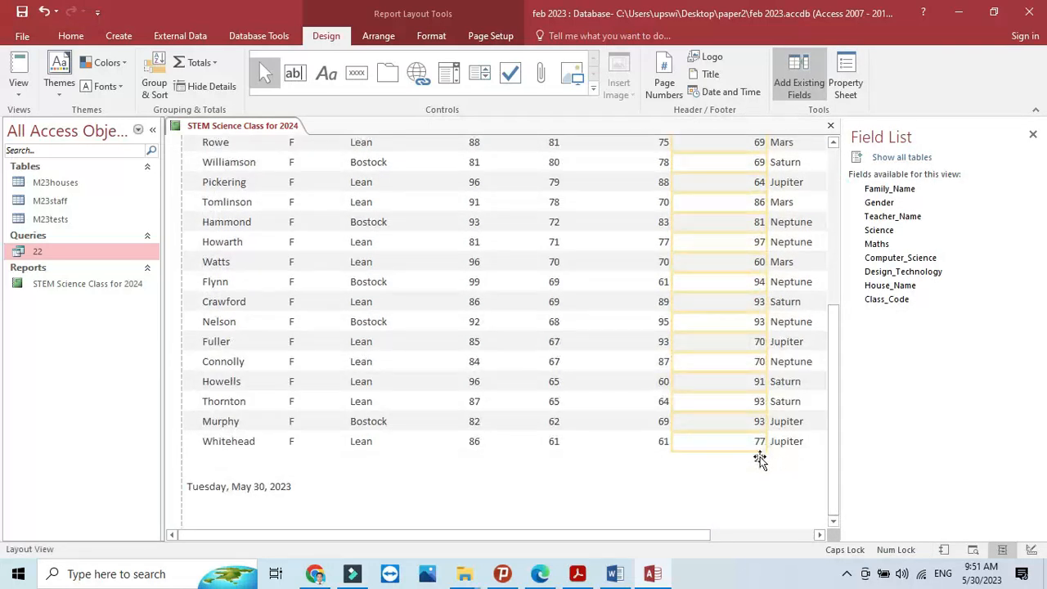
{"action": "left_click", "coordinate": [760, 457]}
Copy the label text "New science group size" from the exam paper and return to the Access report
{"action": "left_click", "coordinate": [577, 574]}
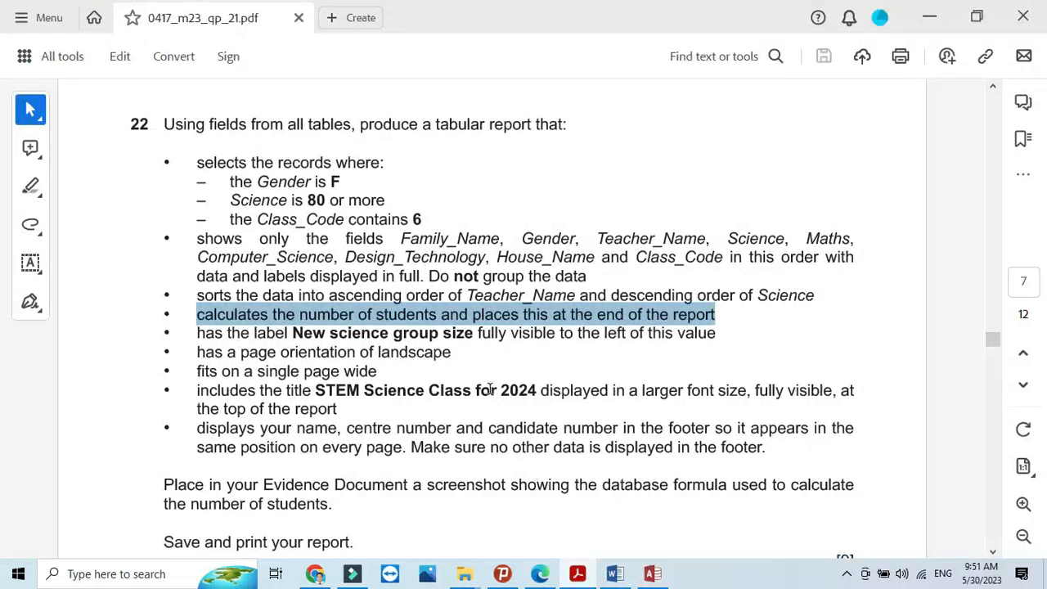
{"action": "mouse_move", "coordinate": [293, 333]}
{"action": "left_mouse_down"}
{"action": "mouse_move", "coordinate": [479, 336]}
{"action": "mouse_move", "coordinate": [293, 335]}
{"action": "left_mouse_up"}
{"action": "left_click", "coordinate": [458, 335]}
{"action": "double_click", "coordinate": [458, 335]}
{"action": "right_click", "coordinate": [310, 334]}
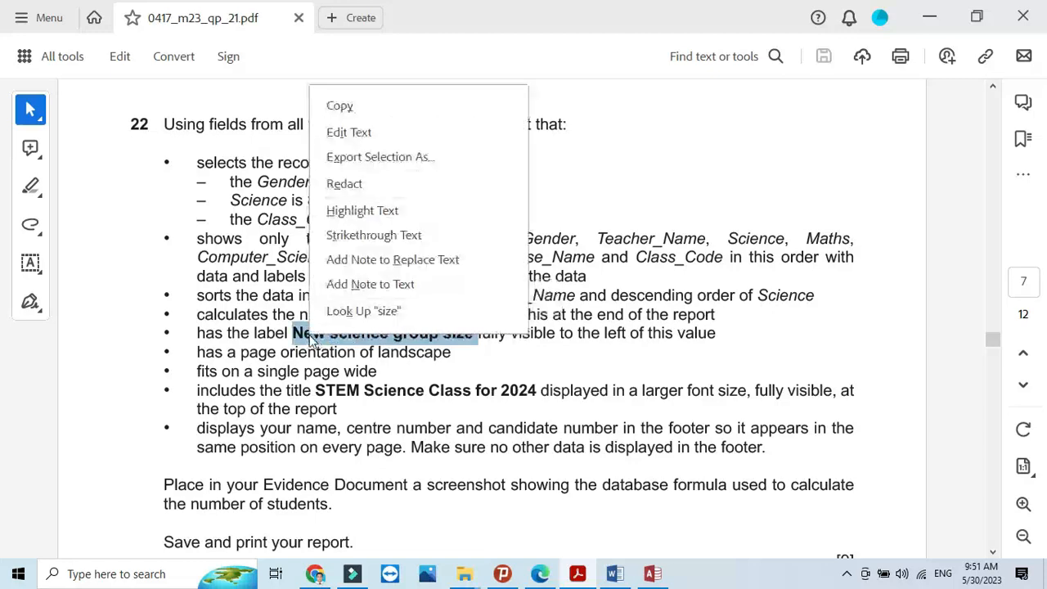
{"action": "left_click", "coordinate": [343, 107]}
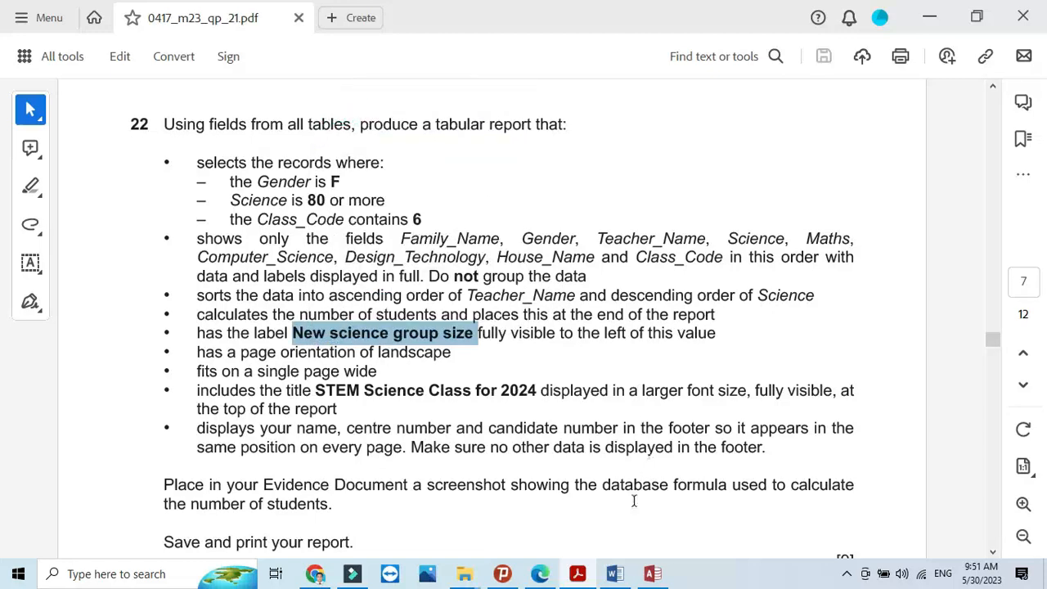
{"action": "left_click", "coordinate": [652, 573]}
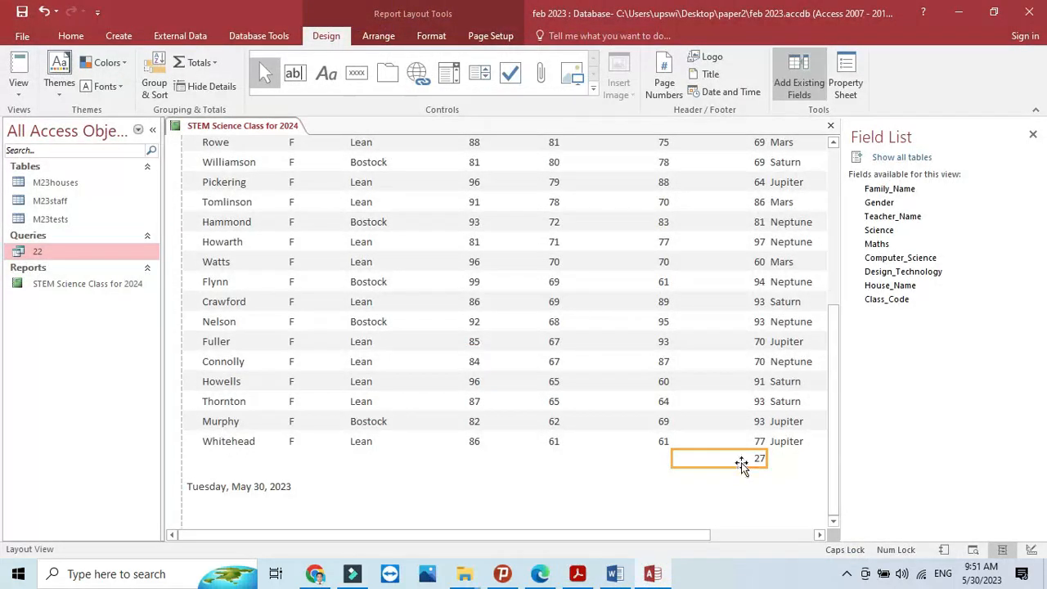
Add a caption to the record count at the report's end and replace its text with "New science group size"
{"action": "right_click", "coordinate": [742, 463]}
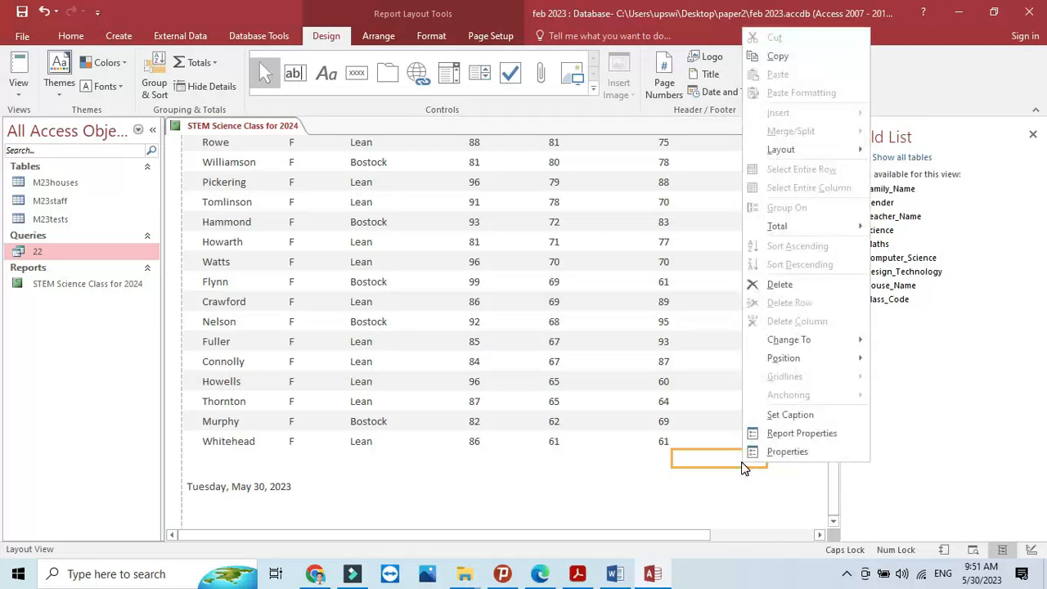
{"action": "left_click", "coordinate": [798, 415]}
{"action": "left_click", "coordinate": [638, 357]}
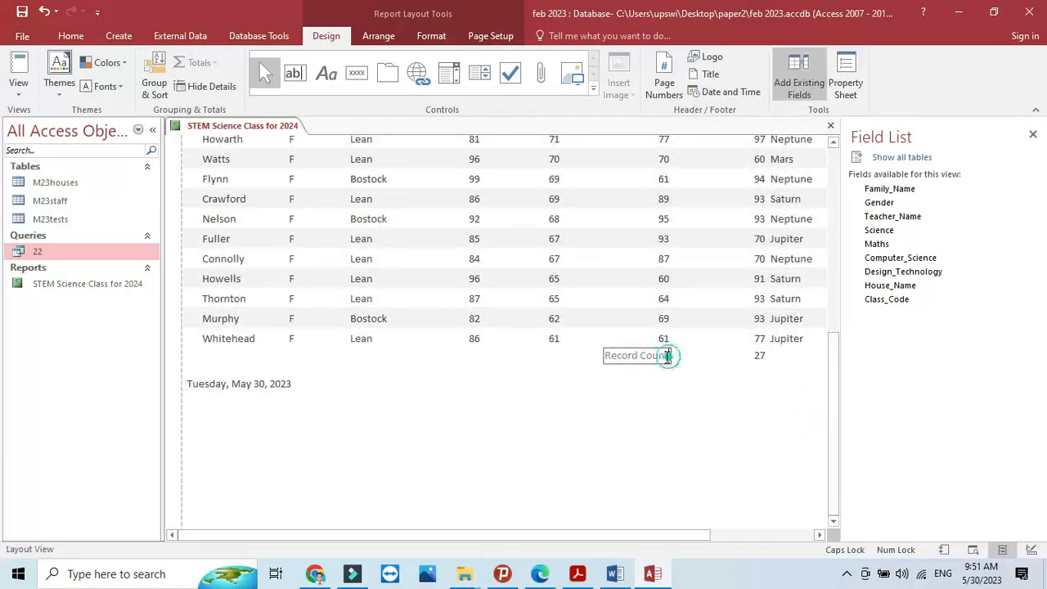
{"action": "key", "text": "ctrl+v"}
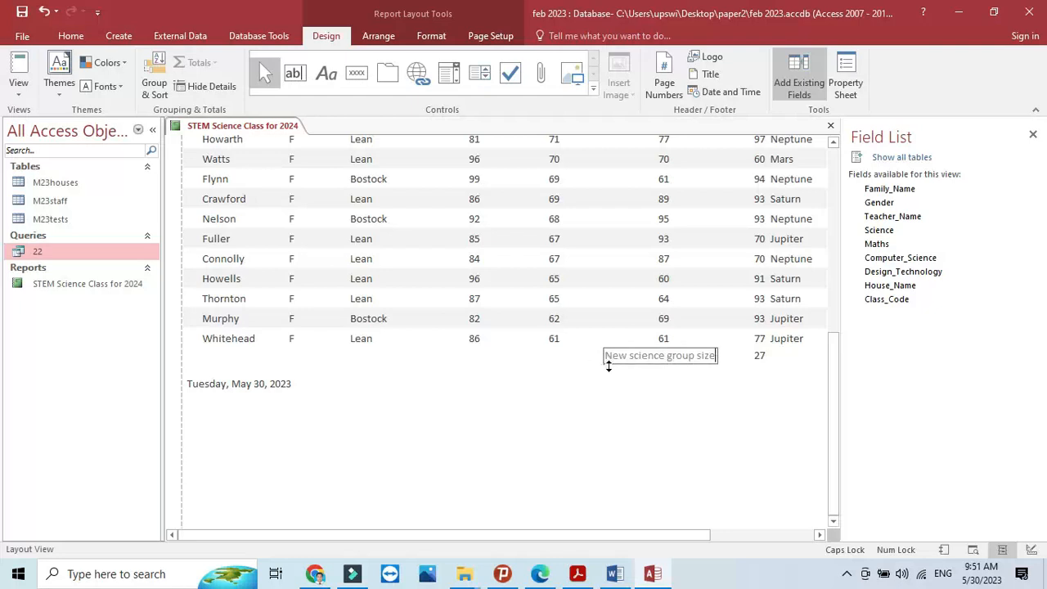
Extend the "New science group size" label to the left so it is clear of the count, and slightly widen the count box
{"action": "left_click", "coordinate": [622, 357]}
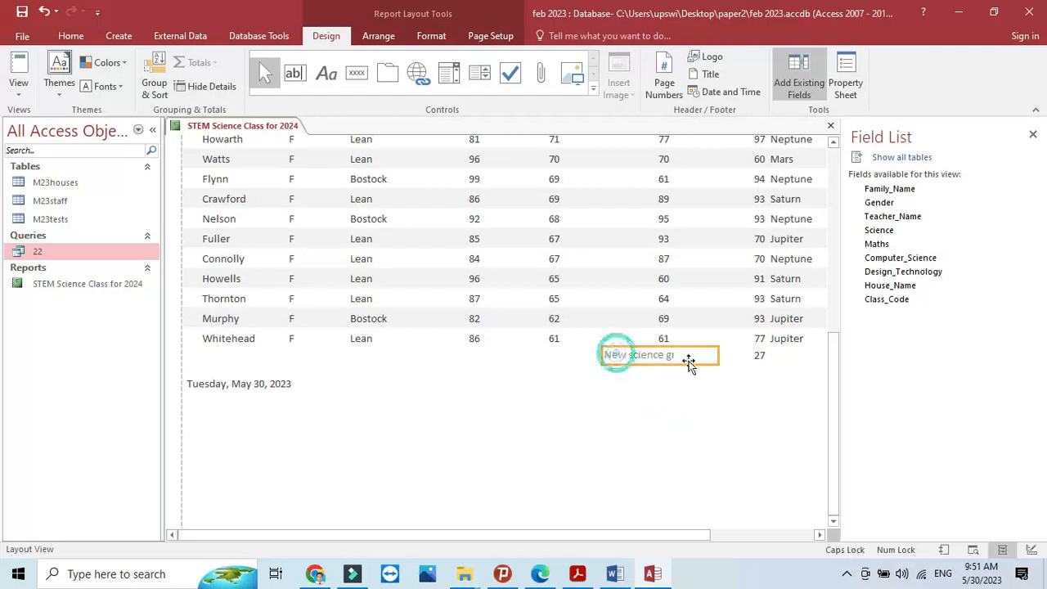
{"action": "left_click_drag", "start_coordinate": [602, 356], "coordinate": [516, 357]}
{"action": "left_click", "coordinate": [736, 357]}
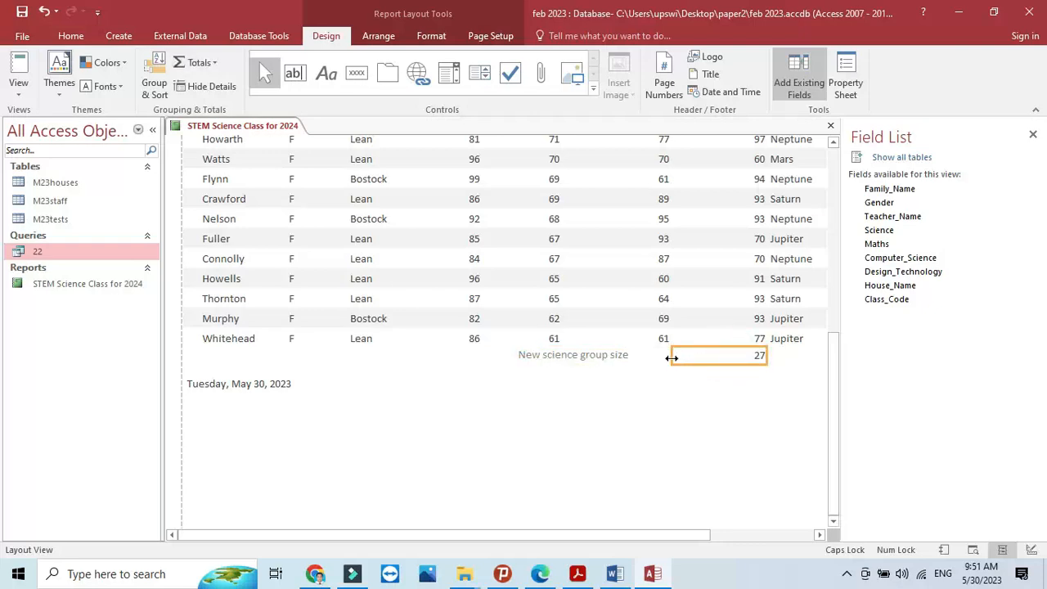
{"action": "left_click_drag", "start_coordinate": [671, 358], "coordinate": [667, 358]}
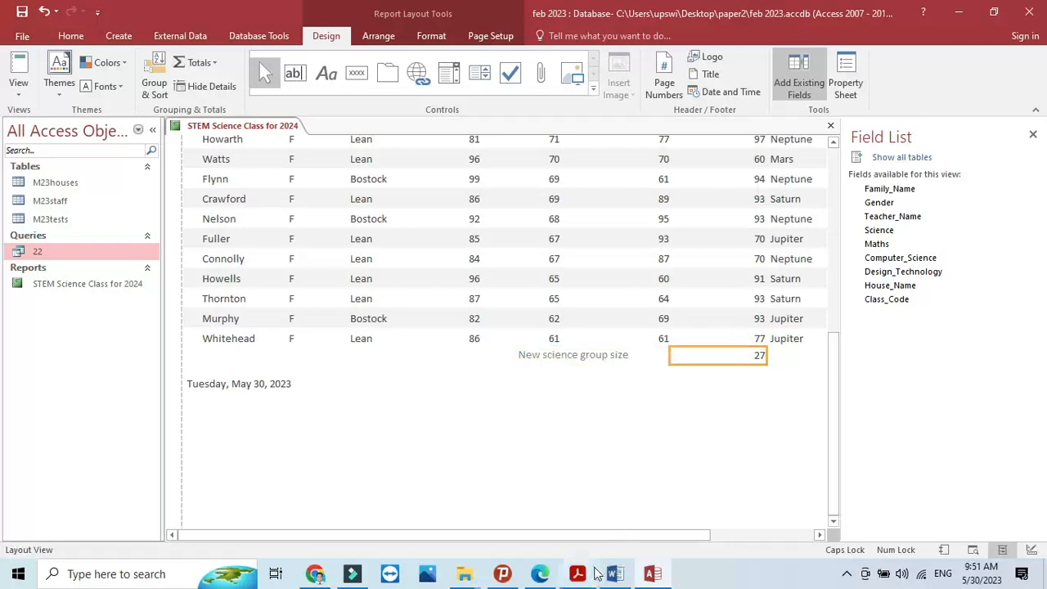
Check the exam paper's footer requirement for name, centre number and candidate number, and open the report in Design View
{"action": "left_click", "coordinate": [578, 574]}
{"action": "scroll", "coordinate": [423, 400], "scroll_direction": "down", "scroll_amount": 2}
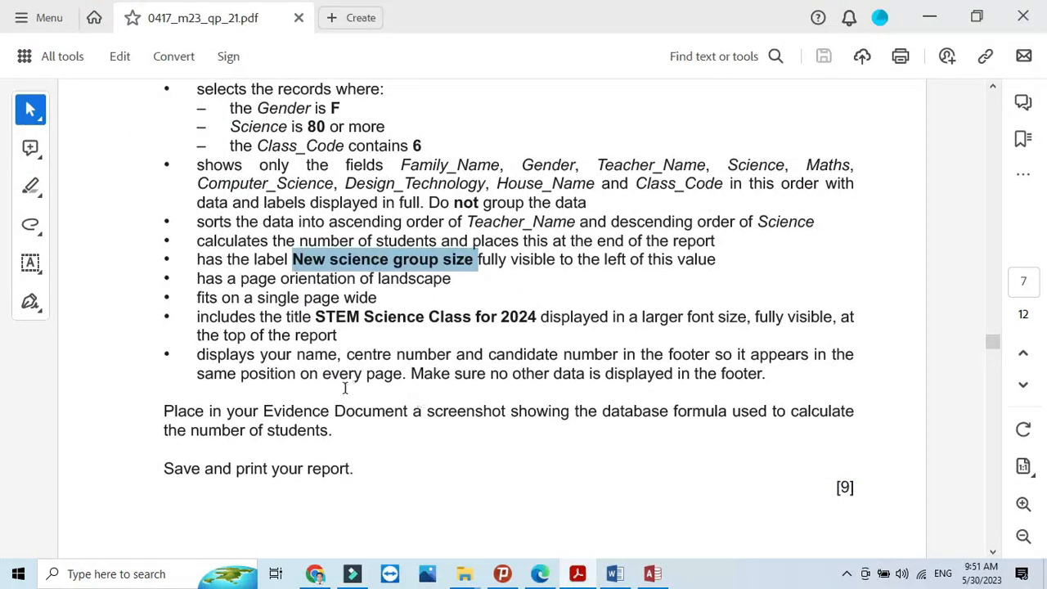
{"action": "left_click_drag", "start_coordinate": [199, 355], "coordinate": [366, 379]}
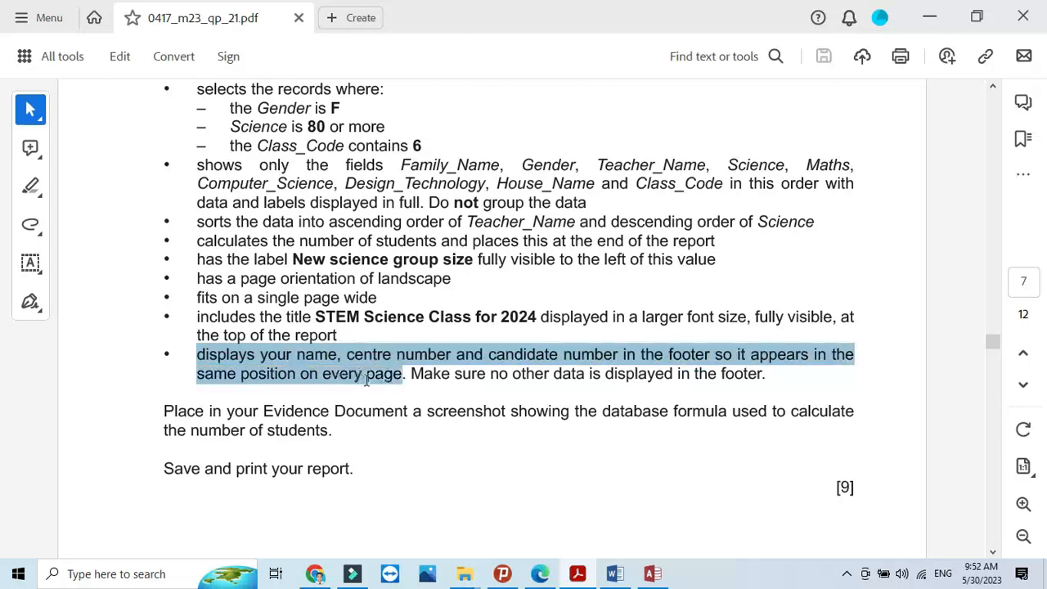
{"action": "left_click", "coordinate": [578, 574]}
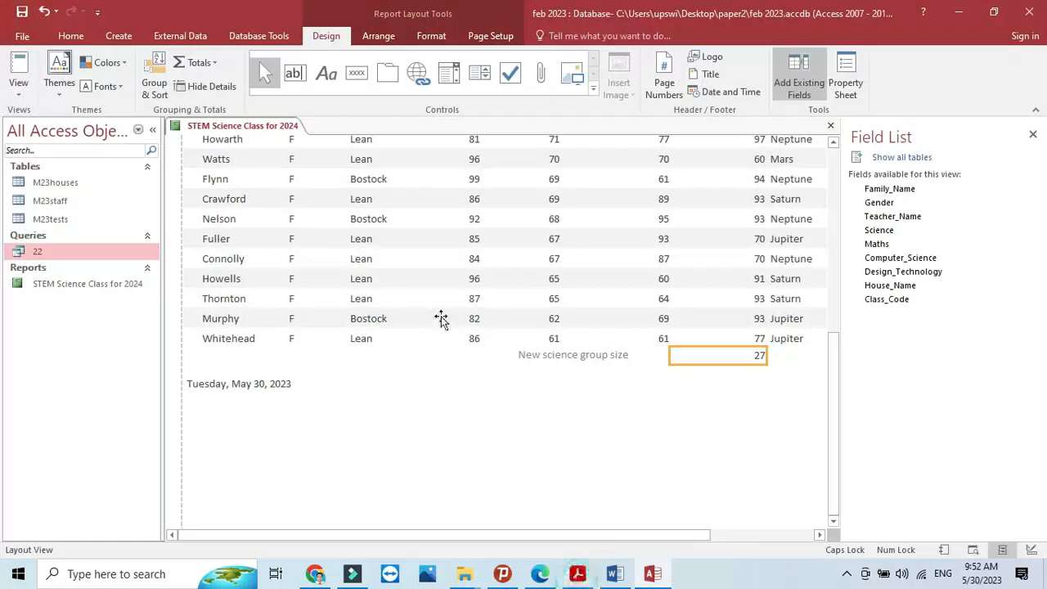
{"action": "right_click", "coordinate": [243, 126]}
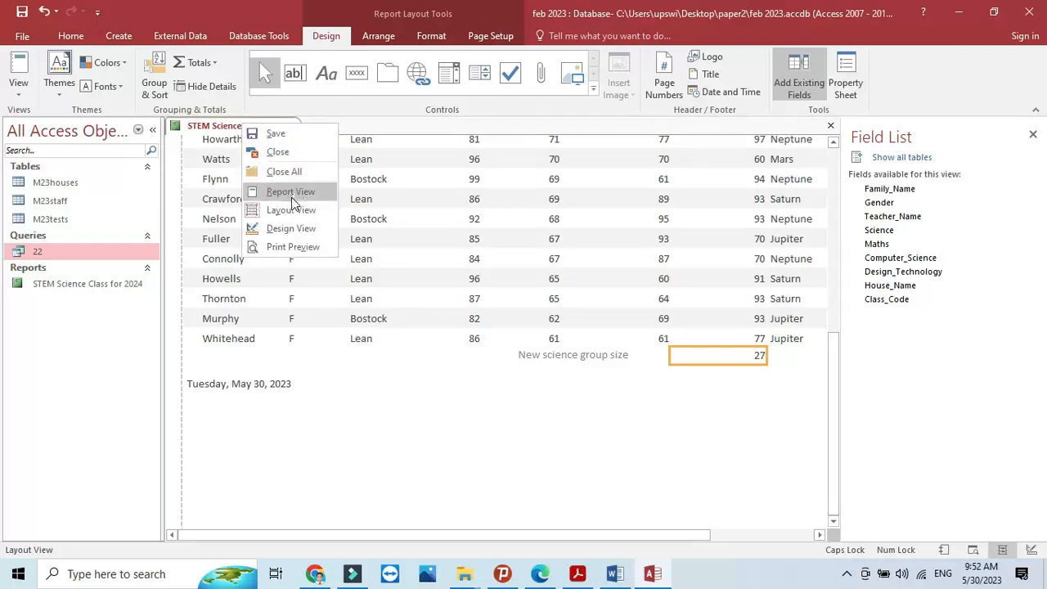
{"action": "left_click", "coordinate": [292, 229]}
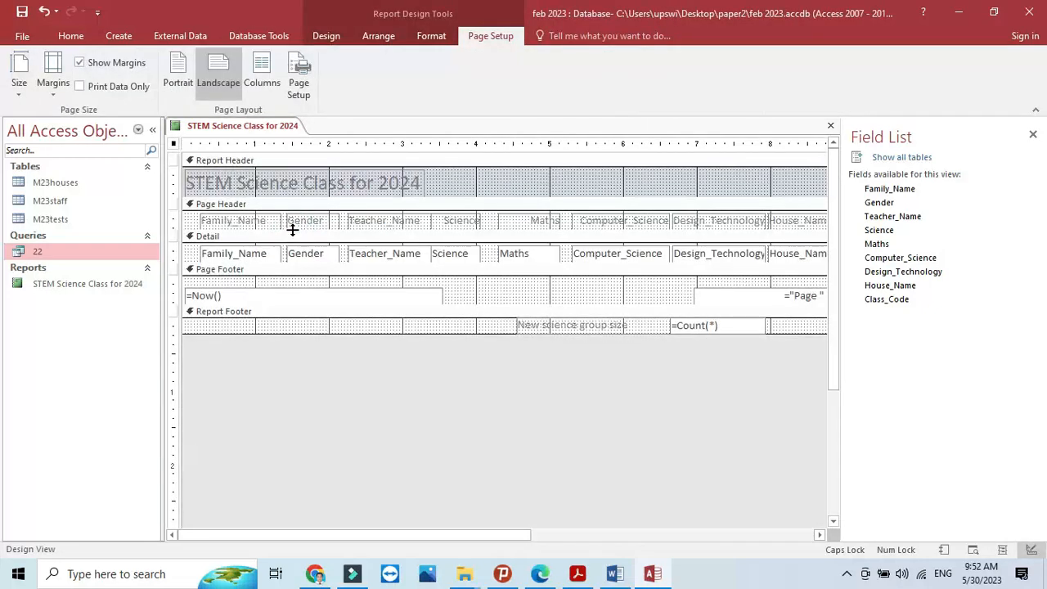
Add a label in the middle of the Page Footer containing the candidate's name, centre number and candidate number
{"action": "left_click", "coordinate": [470, 295]}
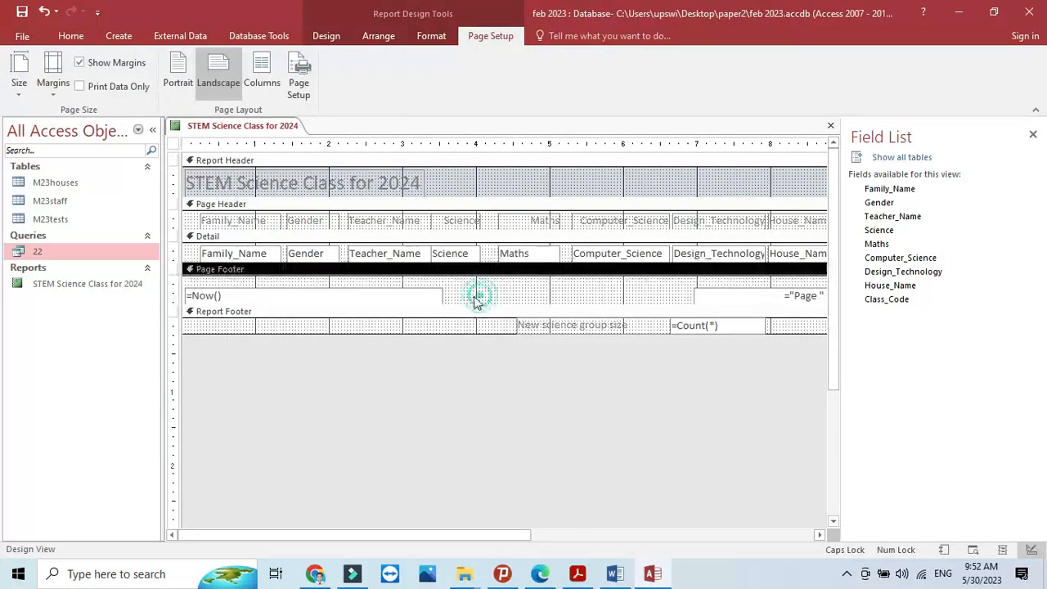
{"action": "left_click", "coordinate": [336, 39]}
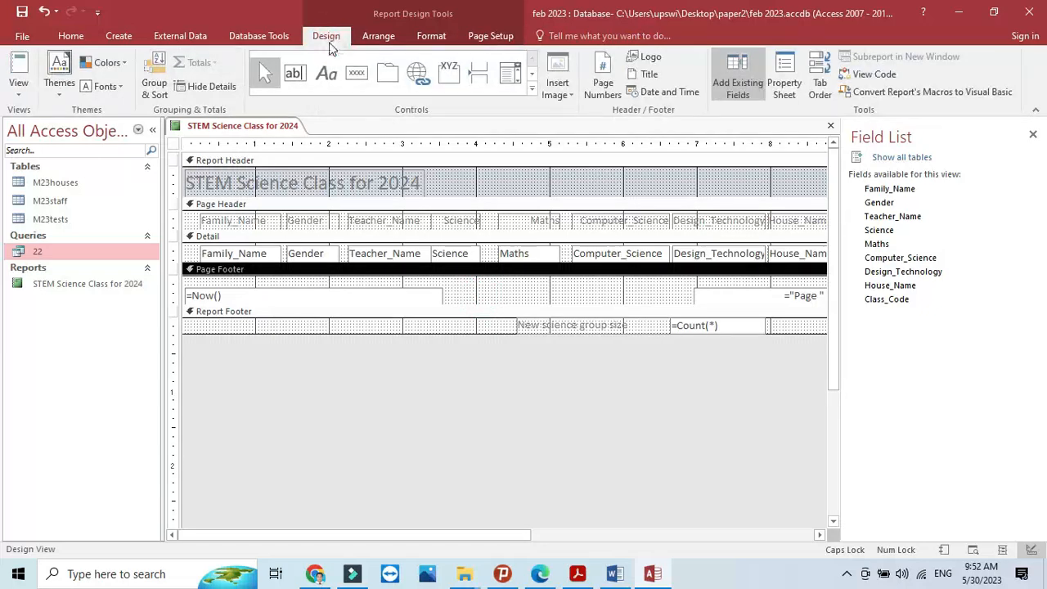
{"action": "left_click", "coordinate": [326, 73]}
{"action": "left_click_drag", "start_coordinate": [452, 288], "coordinate": [687, 317]}
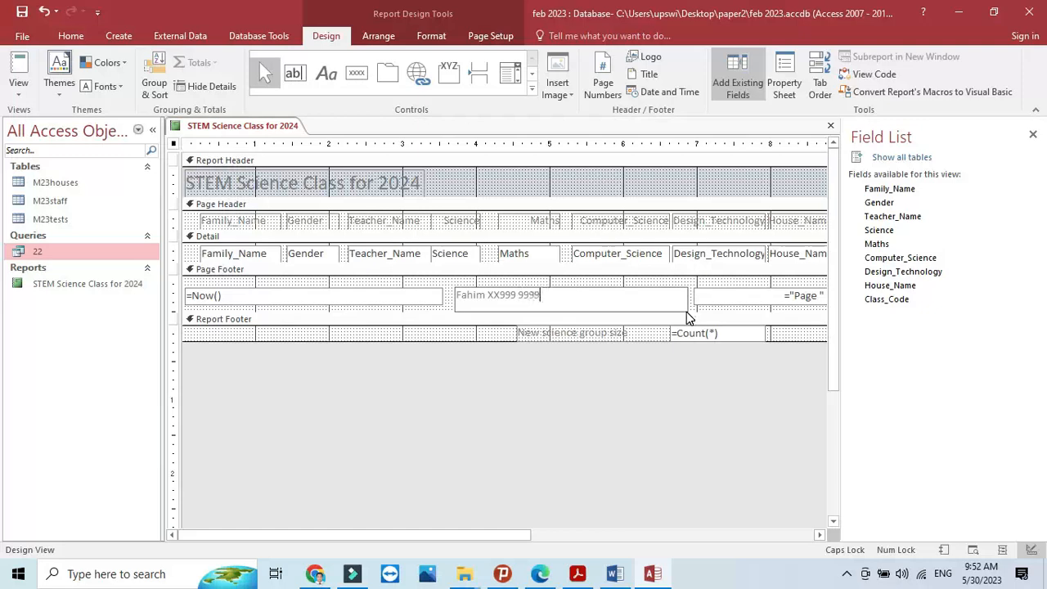
Open the report in Print Preview and check the candidate footer on both pages and the labelled count at the end
{"action": "right_click", "coordinate": [235, 125]}
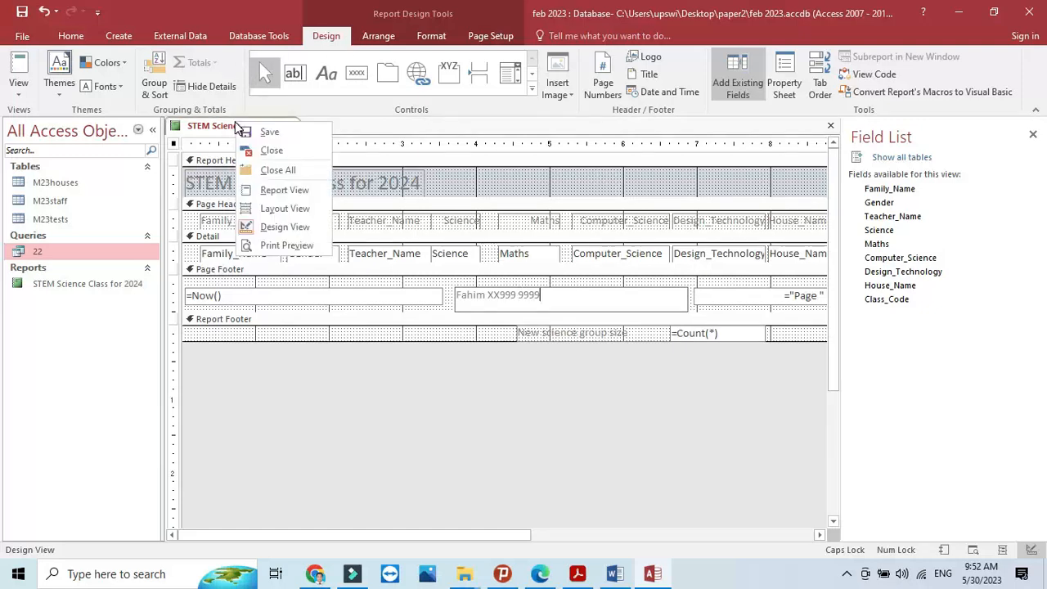
{"action": "left_click", "coordinate": [284, 245]}
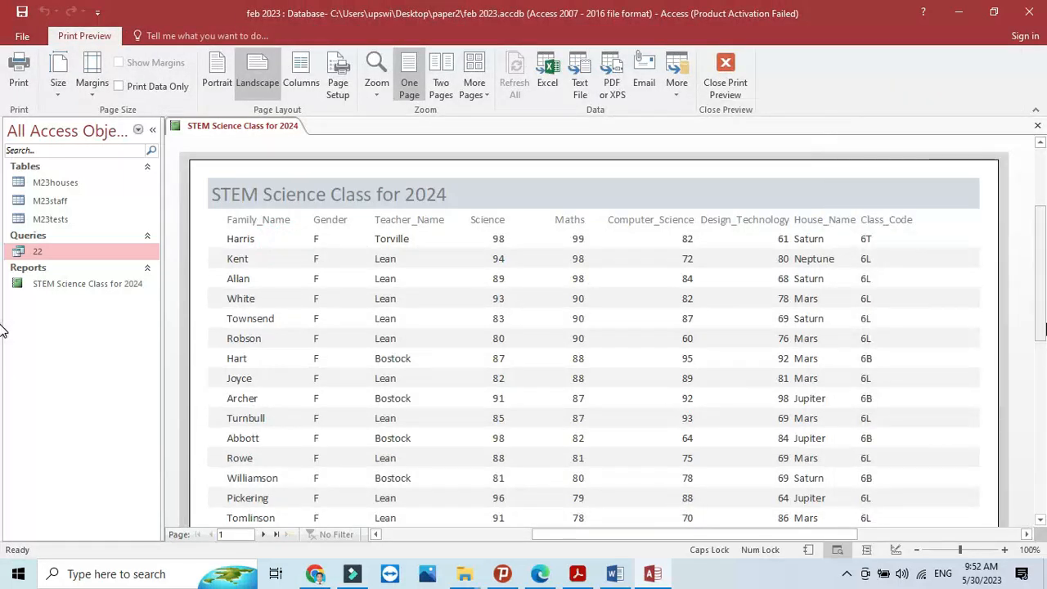
{"action": "left_click_drag", "start_coordinate": [1042, 284], "coordinate": [1045, 393]}
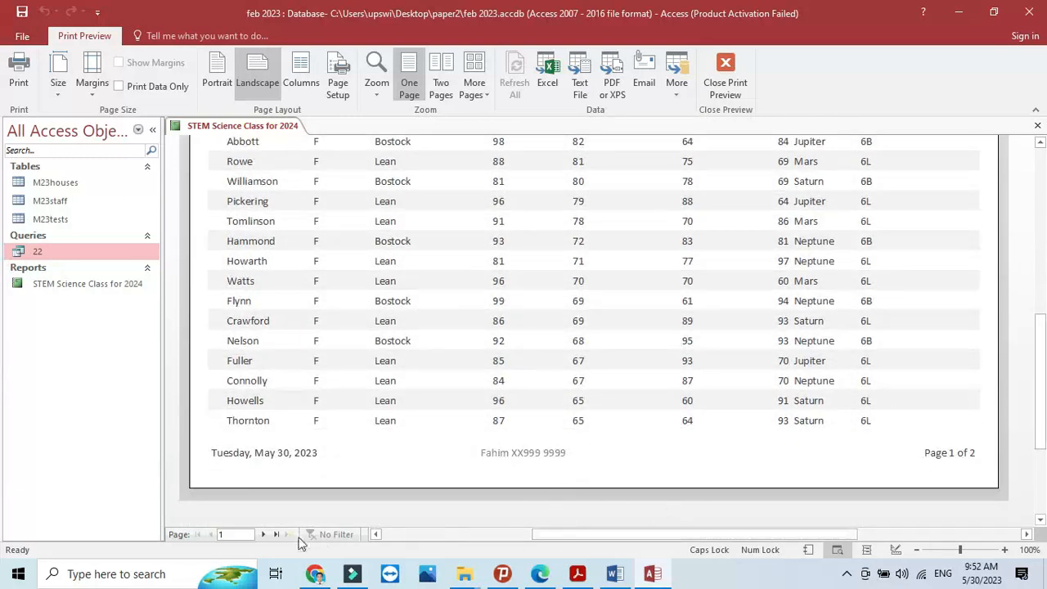
{"action": "left_click", "coordinate": [263, 536]}
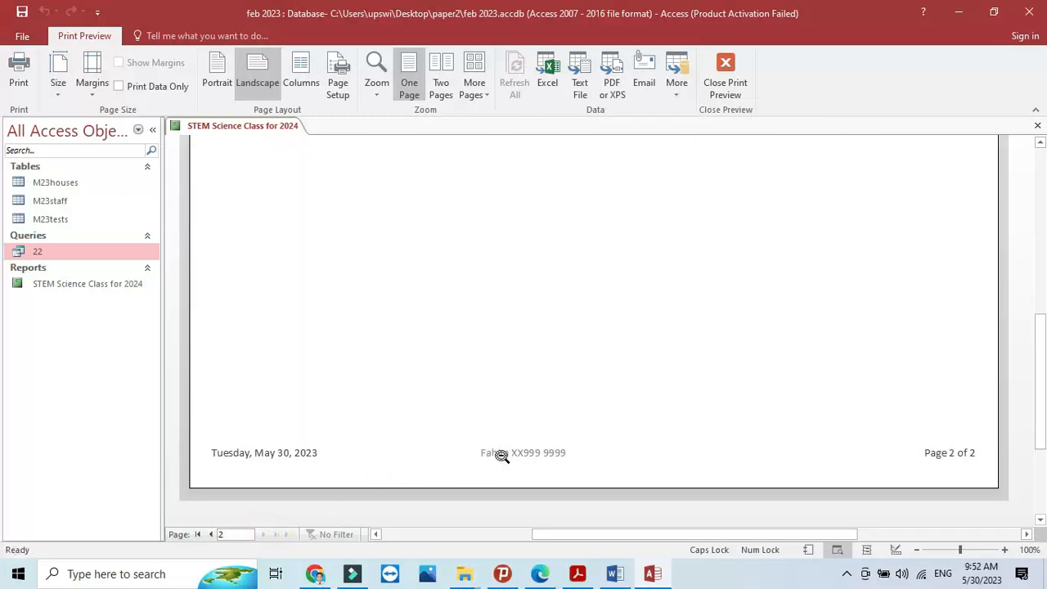
{"action": "scroll", "coordinate": [570, 428], "scroll_direction": "up", "scroll_amount": 2}
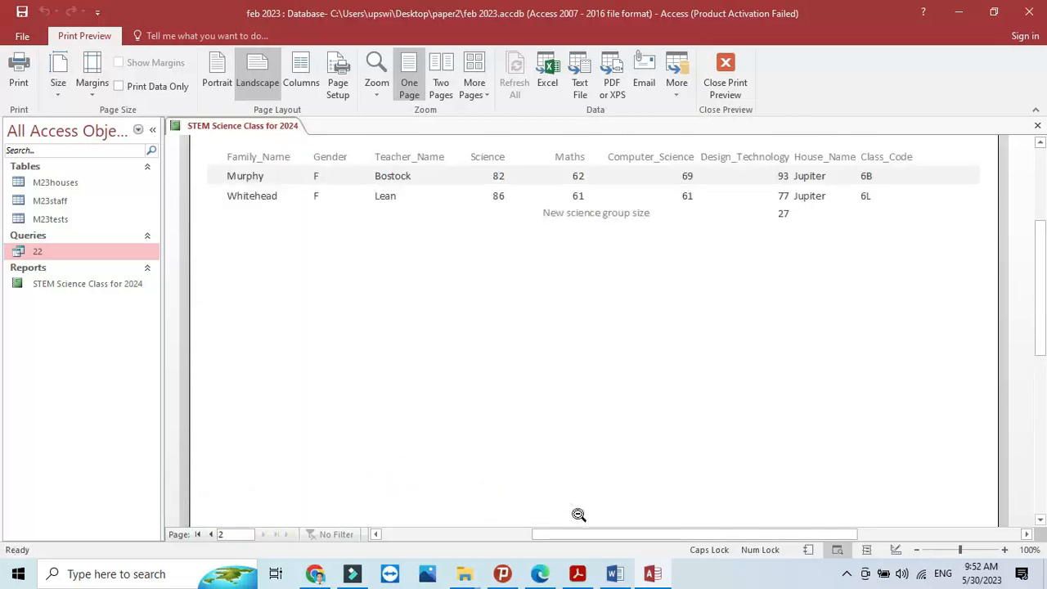
Check the exam paper's evidence requirement for the database formula that counts the students, and return to Access
{"action": "left_click", "coordinate": [578, 573]}
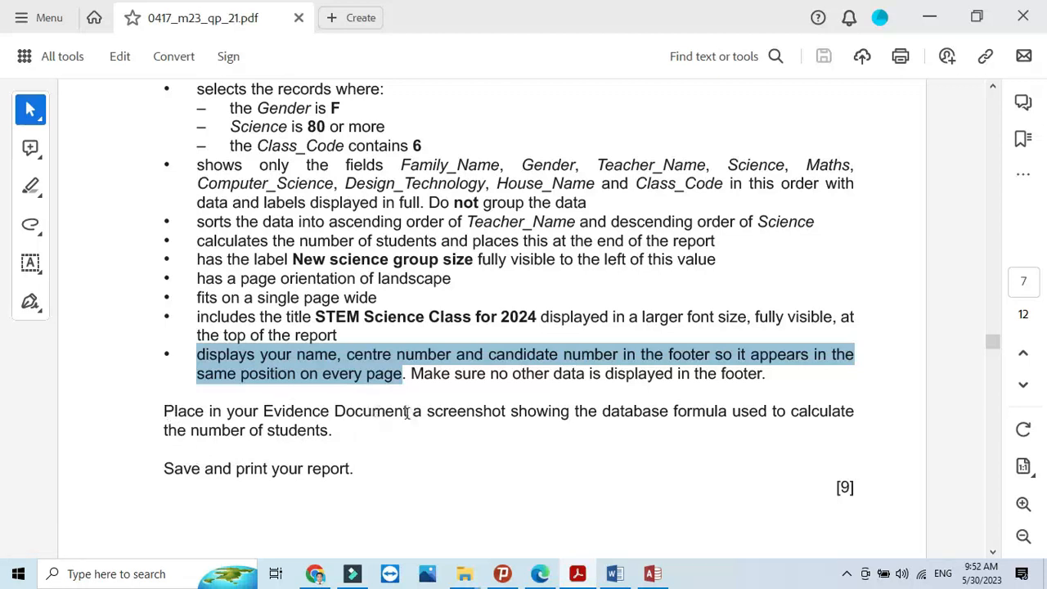
{"action": "left_click_drag", "start_coordinate": [603, 414], "coordinate": [727, 413]}
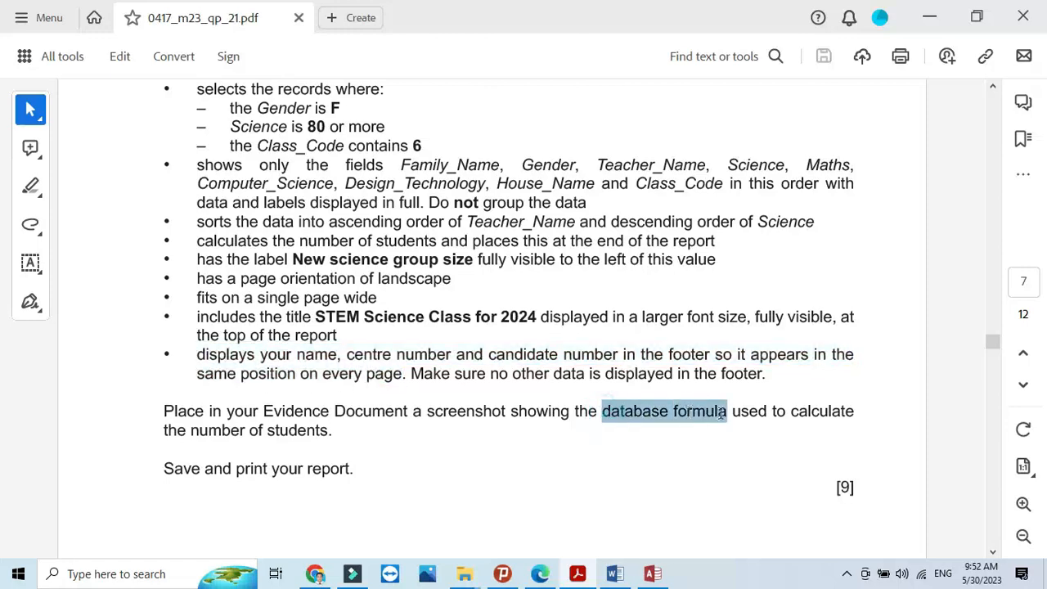
{"action": "left_click", "coordinate": [652, 573]}
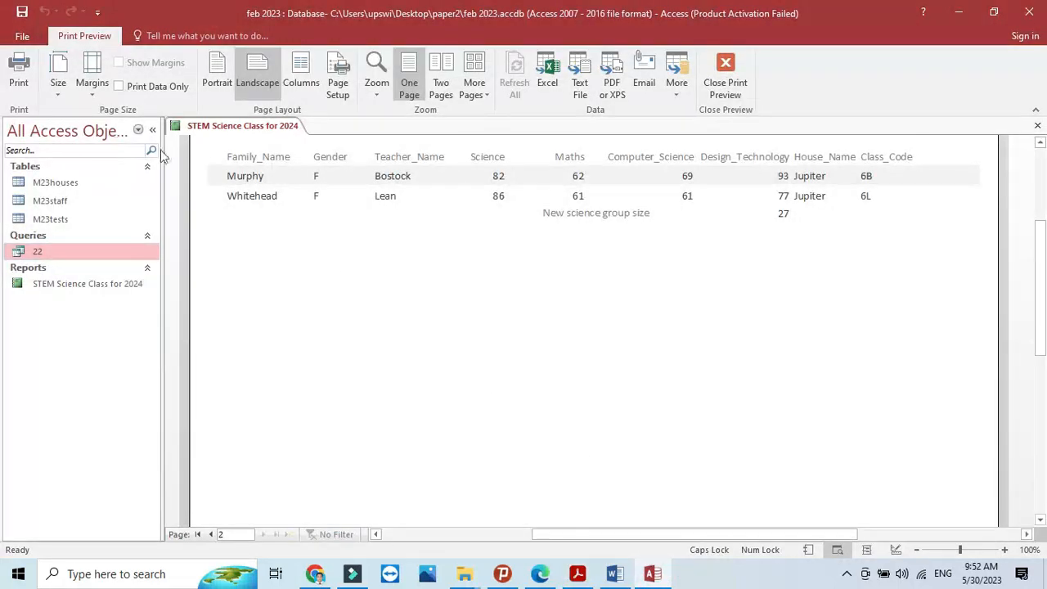
Switch the report to Design View and capture a screen snip of the "New science group size" label with its =Count(*) formula
{"action": "right_click", "coordinate": [205, 126]}
{"action": "left_click", "coordinate": [244, 223]}
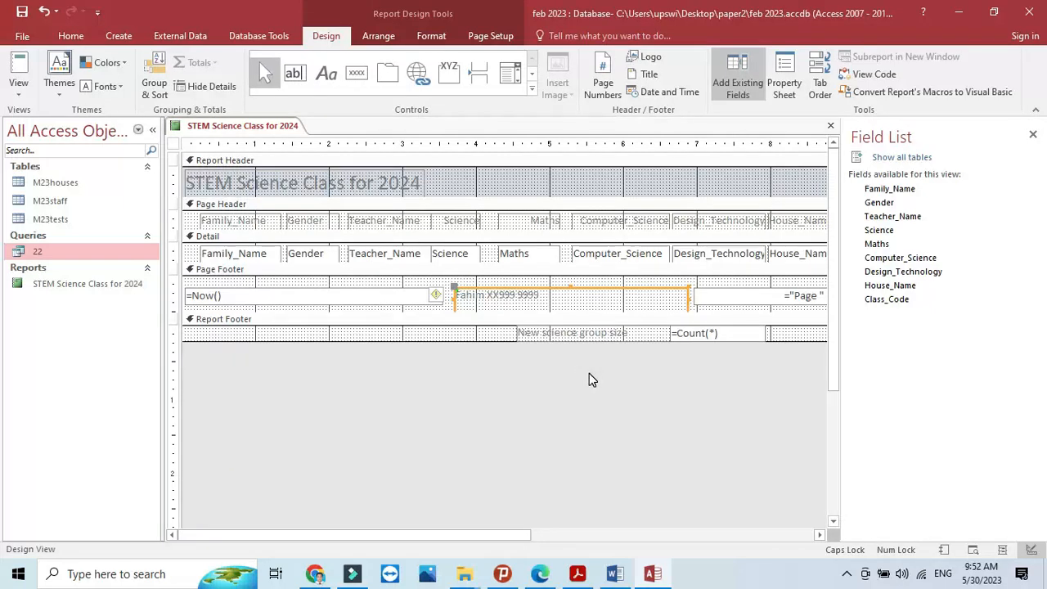
{"action": "key", "text": "super+shift+s"}
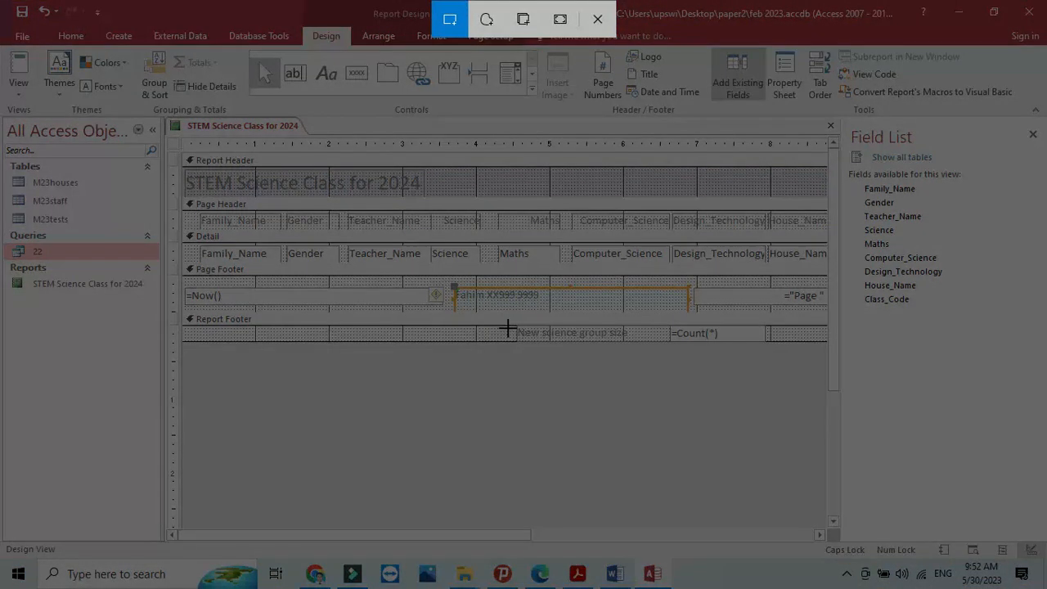
{"action": "left_click_drag", "start_coordinate": [509, 326], "coordinate": [774, 347]}
Switch to the Word evidence document and paste the snip on the blank line under "Step 22 – EVIDENCE 8"
{"action": "left_click", "coordinate": [615, 573]}
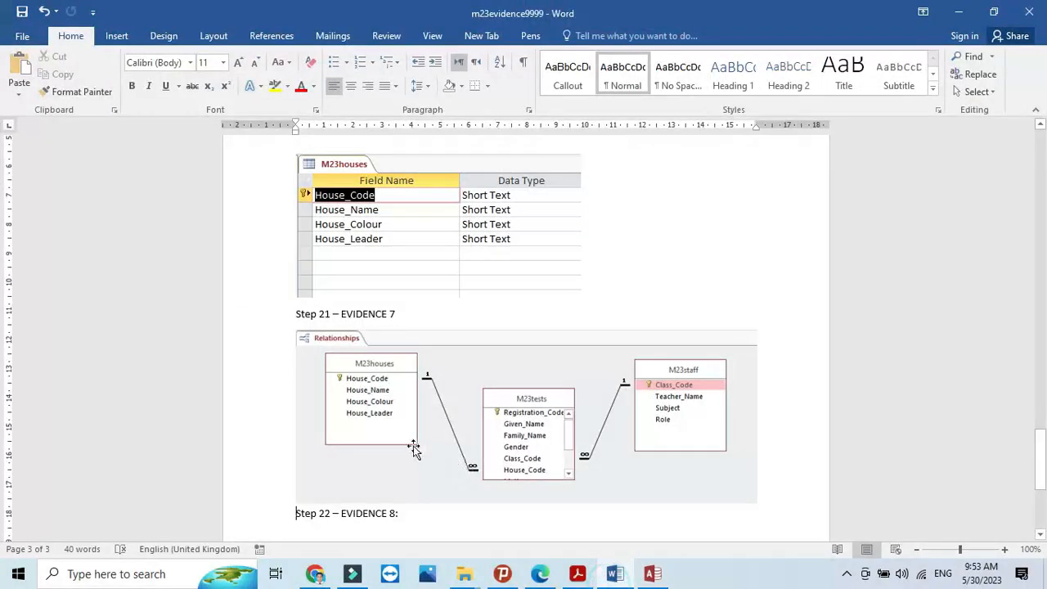
{"action": "scroll", "coordinate": [411, 444], "scroll_direction": "down", "scroll_amount": 2}
{"action": "left_click", "coordinate": [351, 424]}
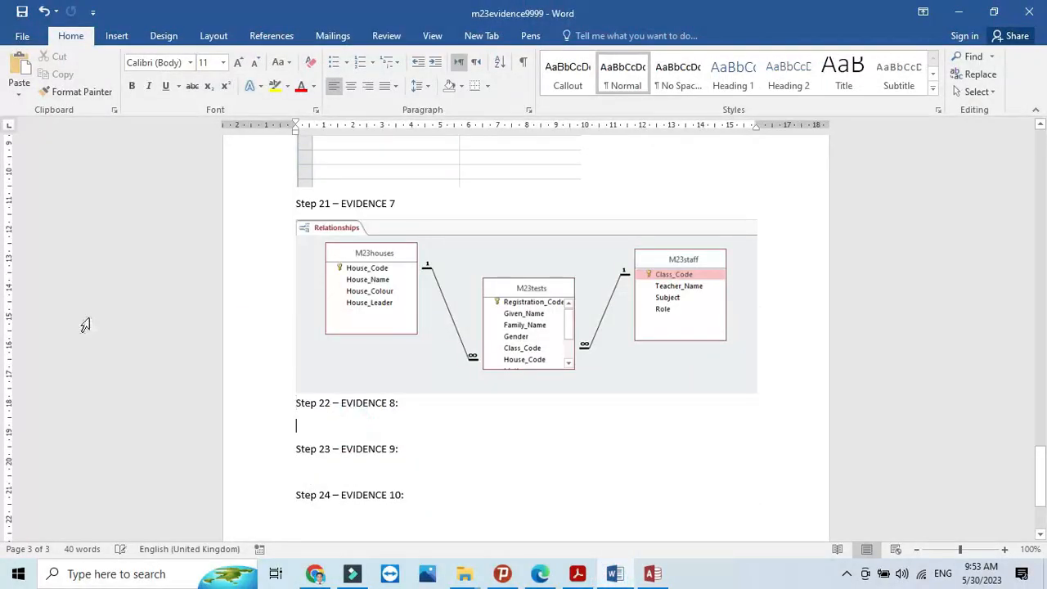
{"action": "left_click", "coordinate": [20, 69]}
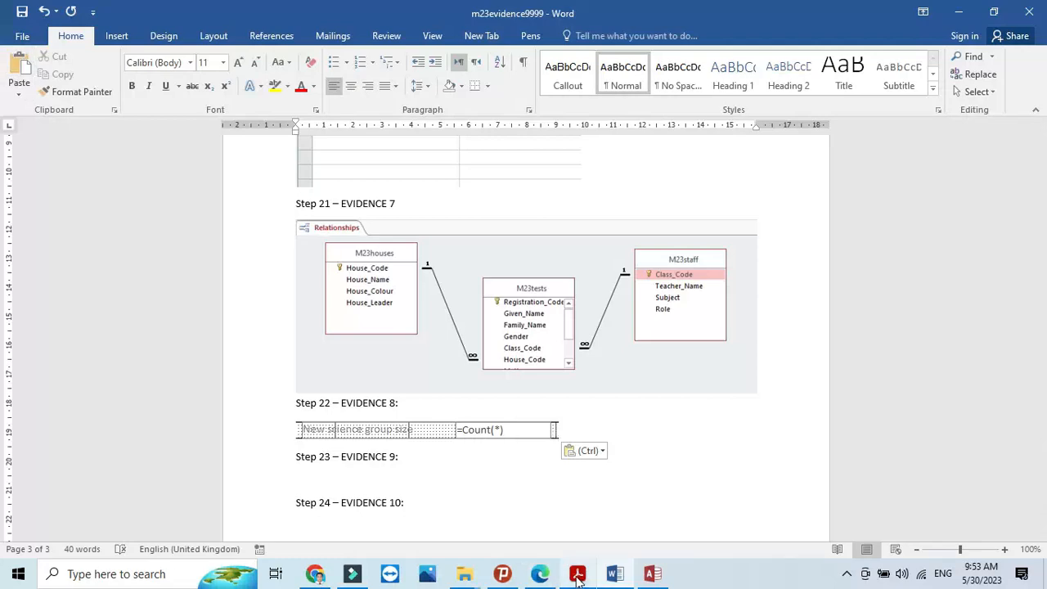
Read the requirements of question 23 in the exam paper and highlight its opening sentence about the tabular report
{"action": "left_click", "coordinate": [578, 574]}
{"action": "scroll", "coordinate": [484, 395], "scroll_direction": "down", "scroll_amount": 6}
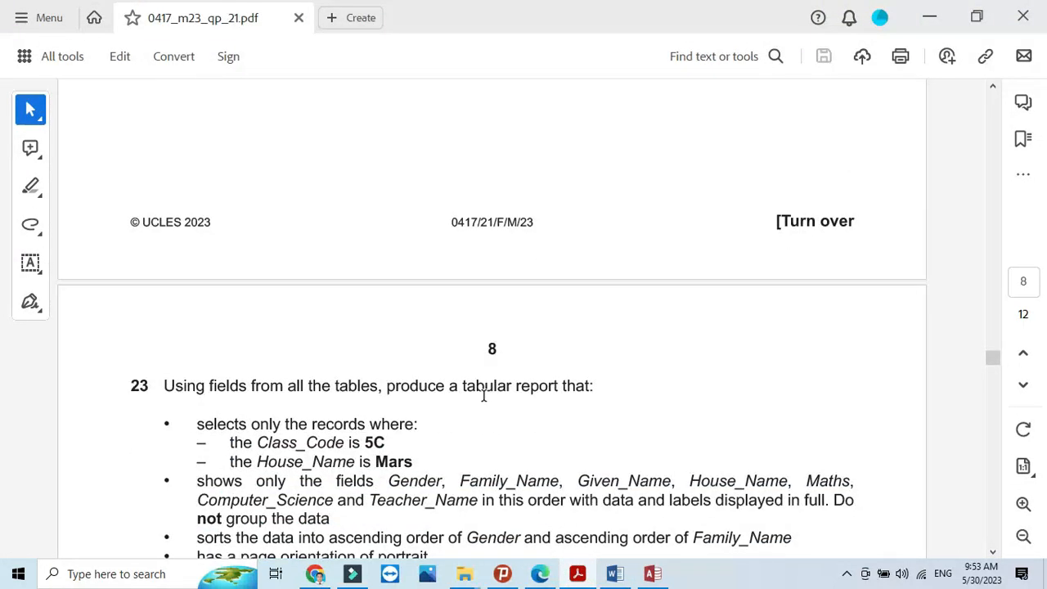
{"action": "scroll", "coordinate": [484, 395], "scroll_direction": "down", "scroll_amount": 4}
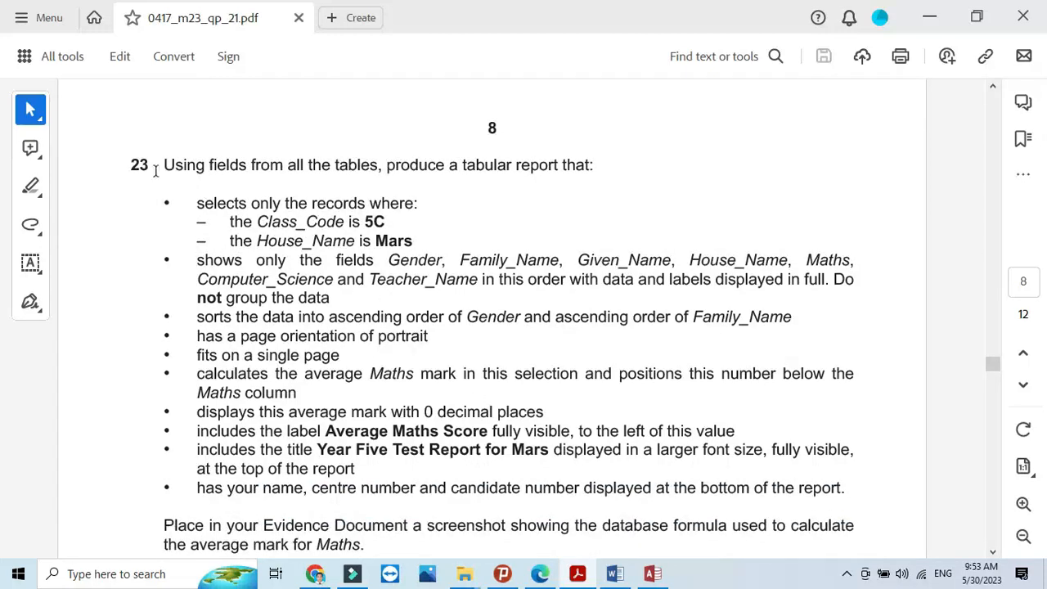
{"action": "left_click_drag", "start_coordinate": [161, 164], "coordinate": [596, 166]}
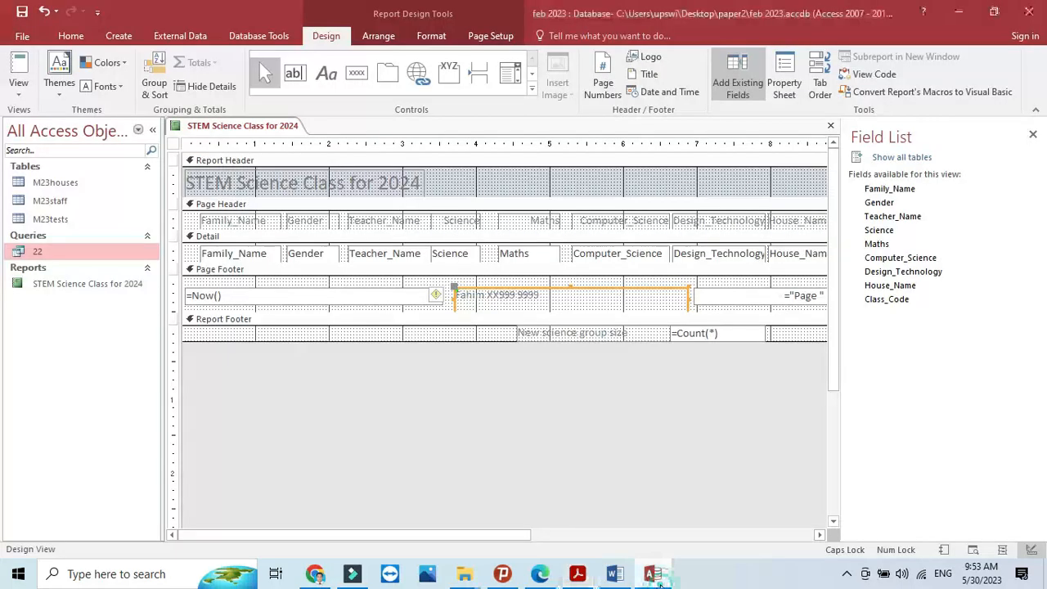
Return to Access and close the "STEM Science Class for 2024" report, saving its changes
{"action": "left_click", "coordinate": [652, 574]}
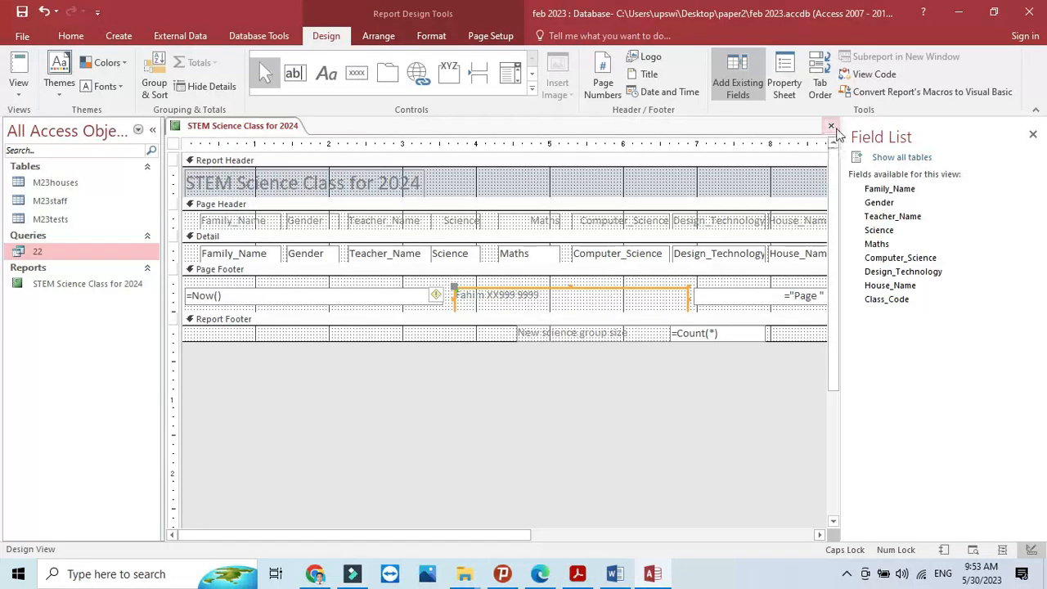
{"action": "left_click", "coordinate": [831, 127]}
{"action": "left_click", "coordinate": [468, 329]}
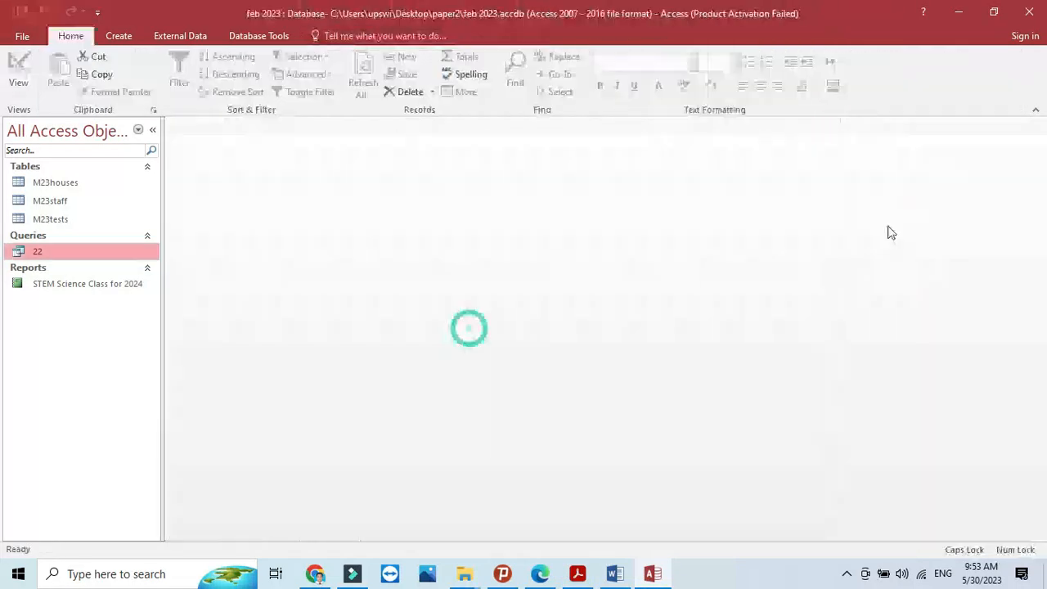
Create a new query in Design View with the tables M23houses, M23staff and M23tests
{"action": "left_click", "coordinate": [134, 37]}
{"action": "left_click", "coordinate": [228, 82]}
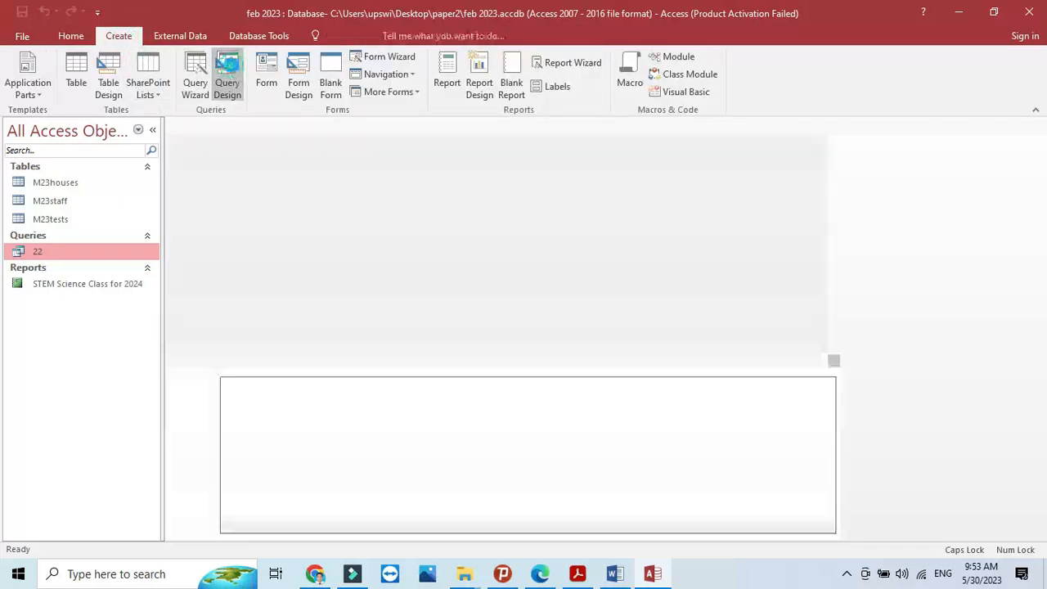
{"action": "left_click_drag", "start_coordinate": [431, 264], "coordinate": [431, 203]}
{"action": "left_click", "coordinate": [553, 539]}
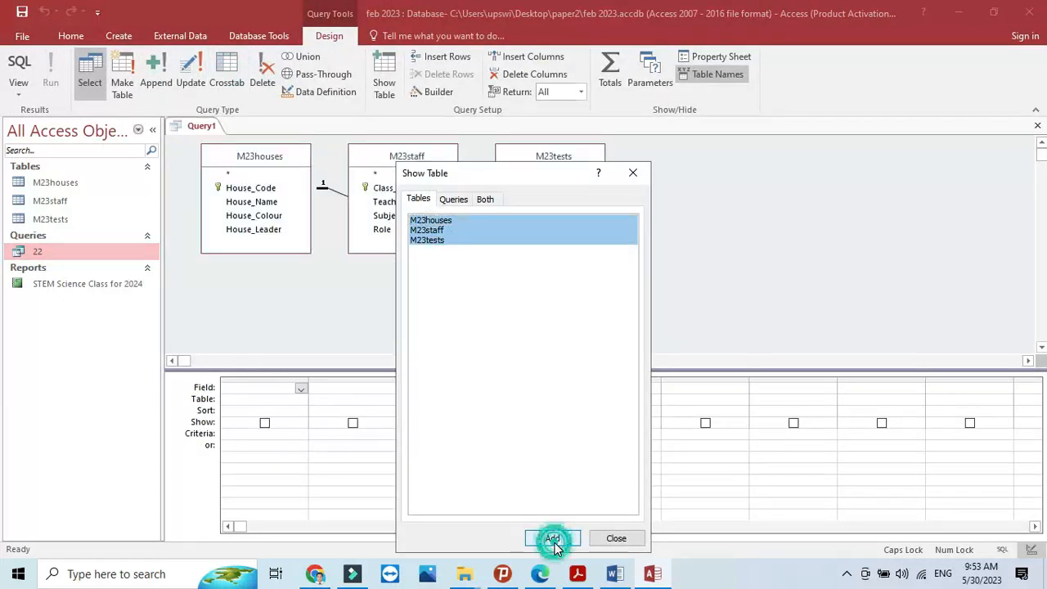
{"action": "left_click", "coordinate": [615, 539]}
Following the field order in the exam paper, add Gender and Family_Name from M23tests as the query's first two fields
{"action": "left_click", "coordinate": [576, 575]}
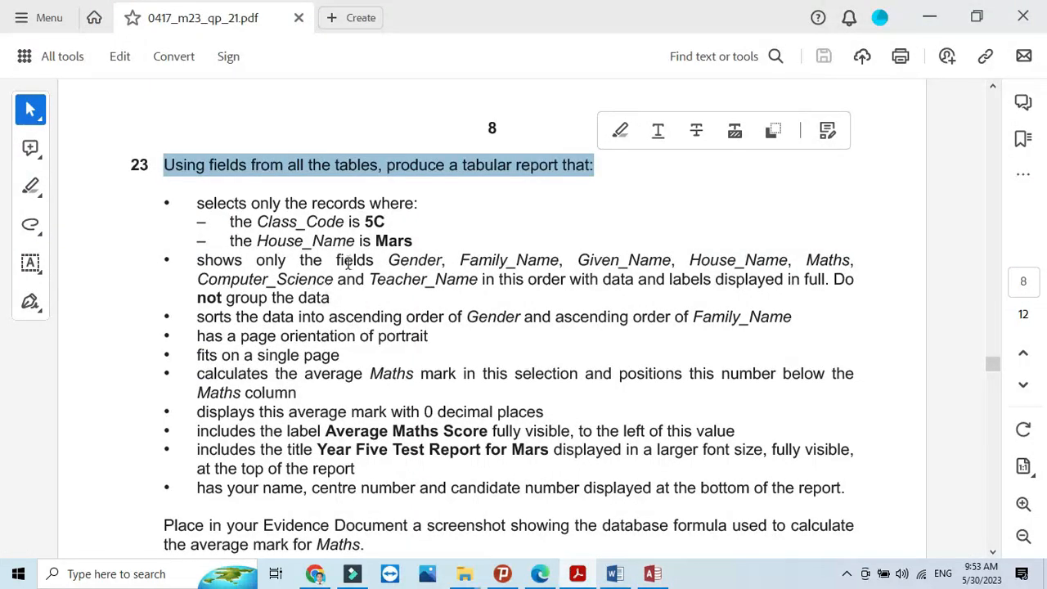
{"action": "left_click", "coordinate": [578, 574]}
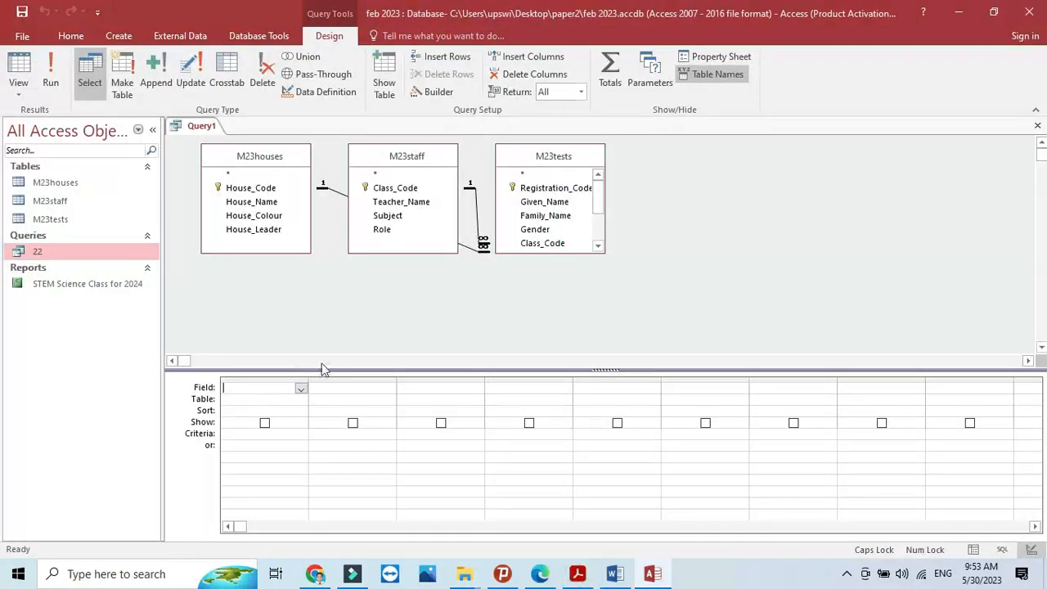
{"action": "double_click", "coordinate": [542, 233]}
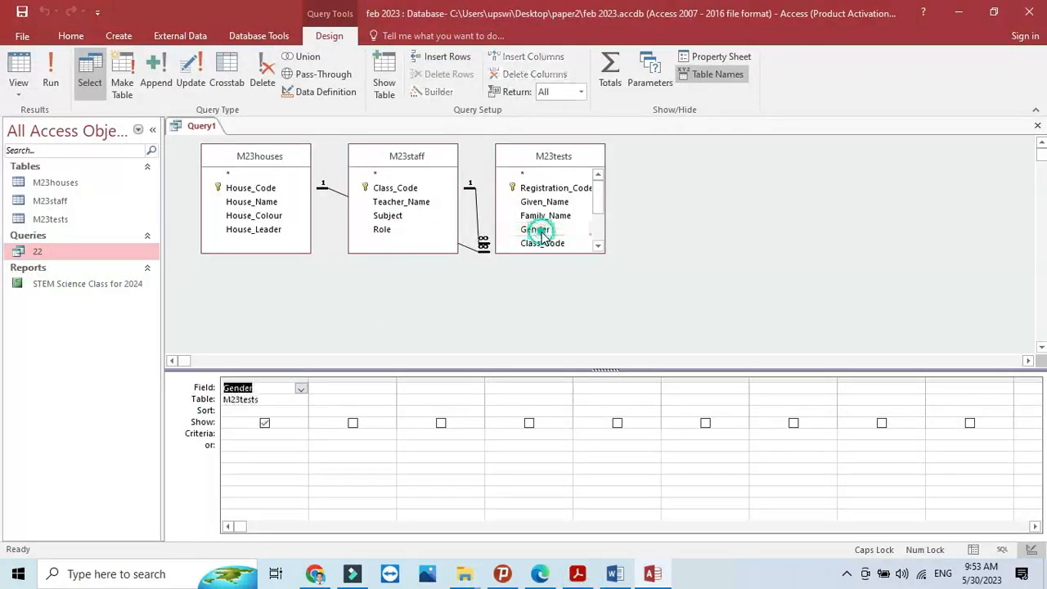
{"action": "left_click", "coordinate": [369, 391]}
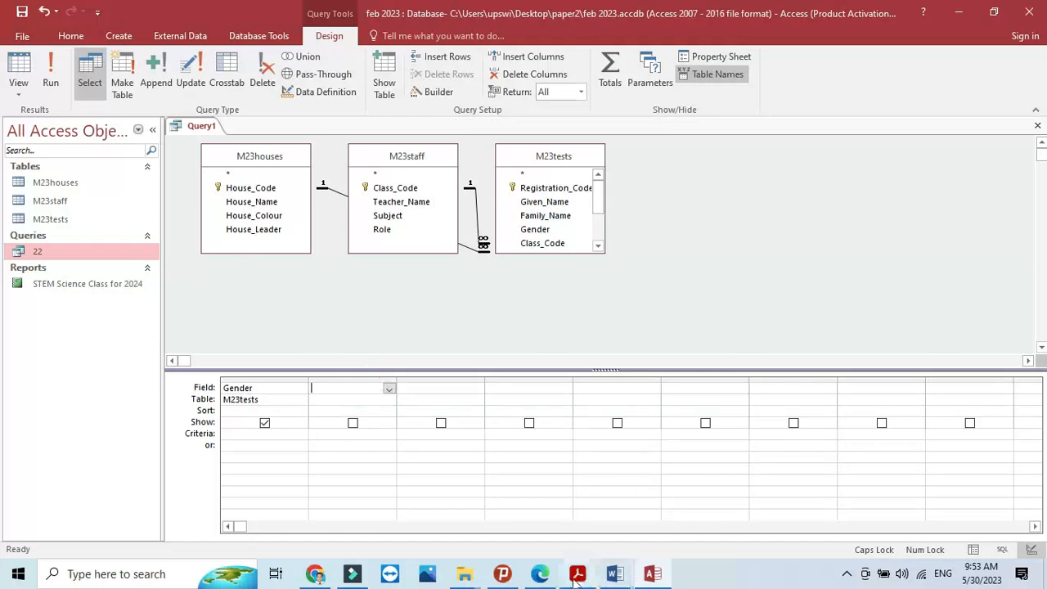
{"action": "left_click", "coordinate": [577, 574]}
{"action": "left_click", "coordinate": [577, 574]}
{"action": "double_click", "coordinate": [540, 217]}
Check the exam paper for the third field and add Given_Name from M23tests to the query
{"action": "key", "text": "alt+Tab"}
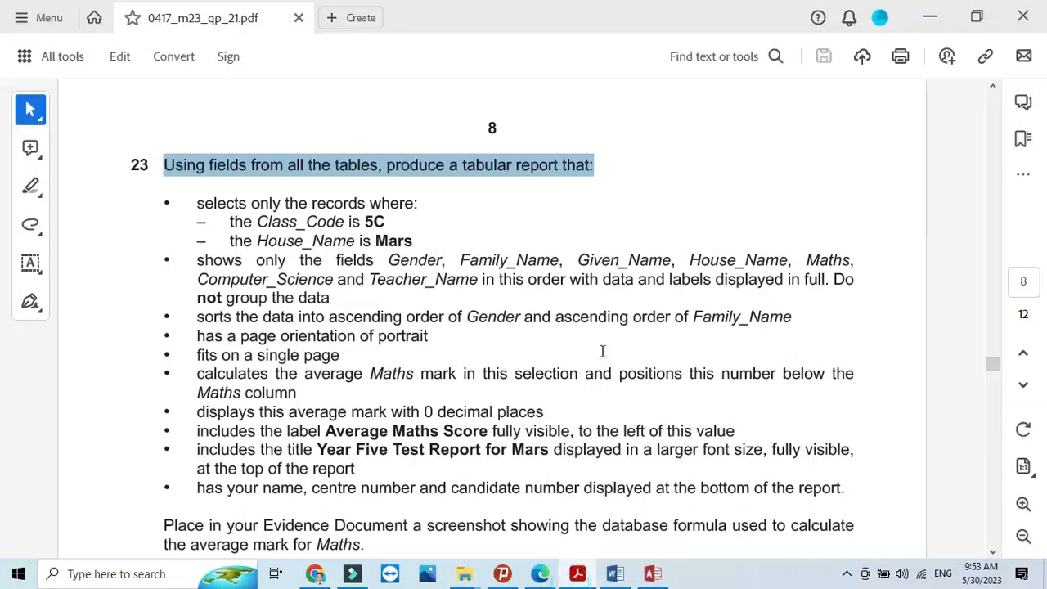
{"action": "left_click", "coordinate": [566, 576]}
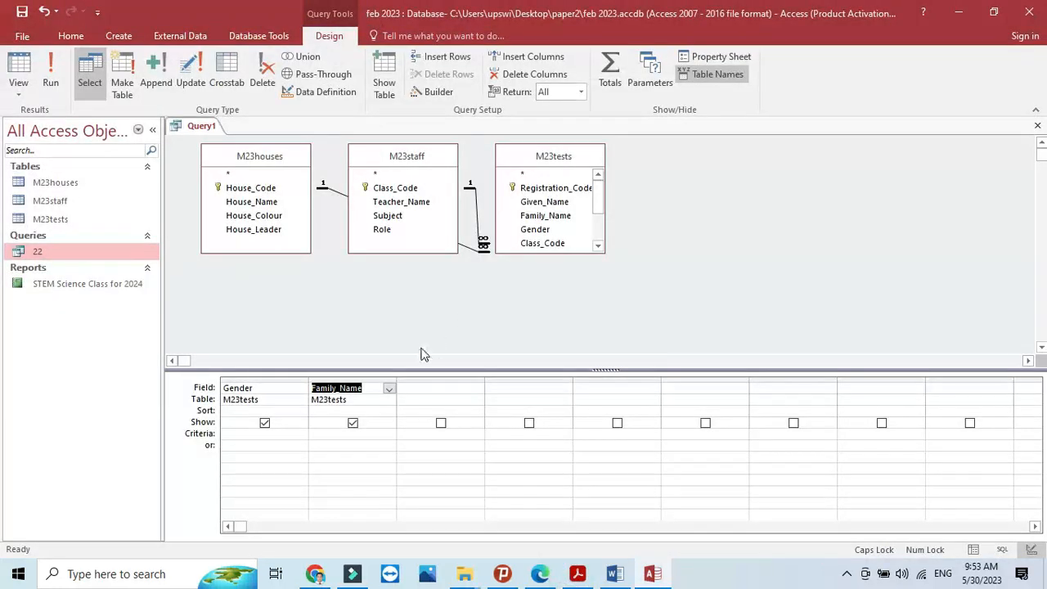
{"action": "left_click", "coordinate": [437, 391]}
{"action": "double_click", "coordinate": [544, 203]}
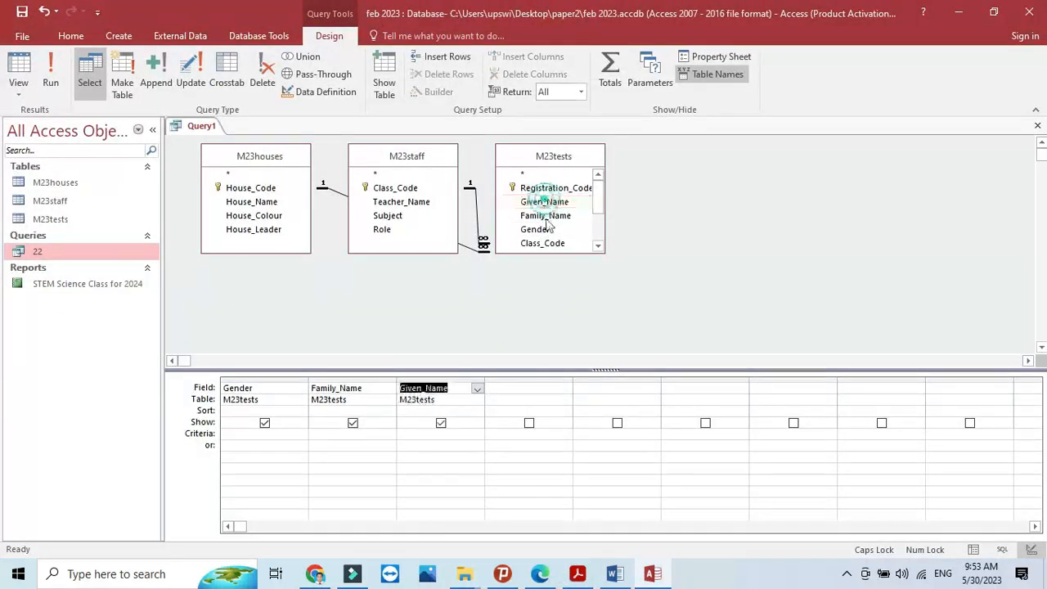
Add House_Name from M23houses as the query's fourth field and consult the exam paper for the following field
{"action": "left_click", "coordinate": [577, 573]}
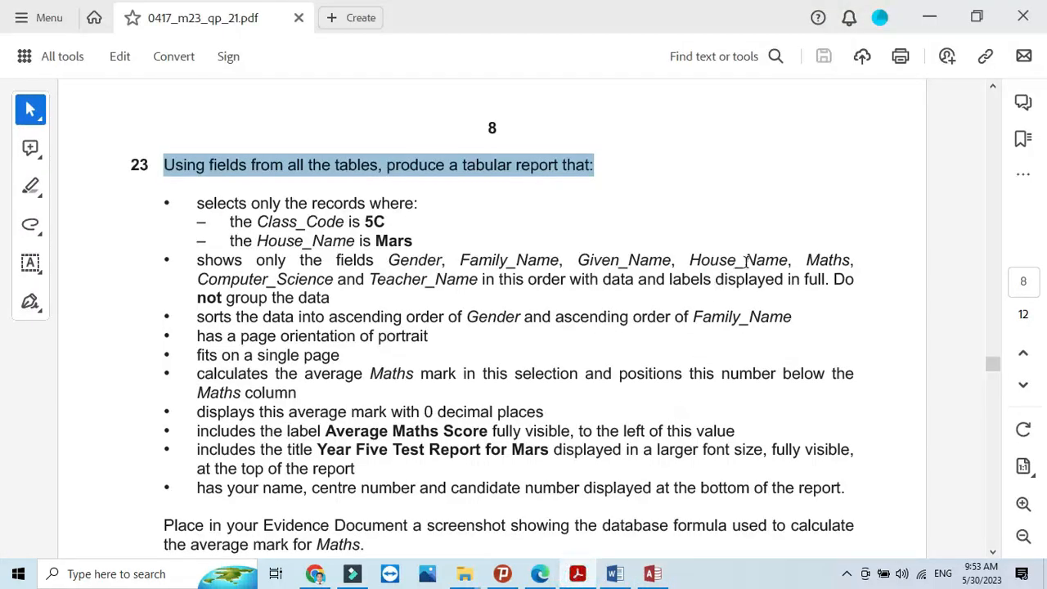
{"action": "left_click", "coordinate": [577, 573]}
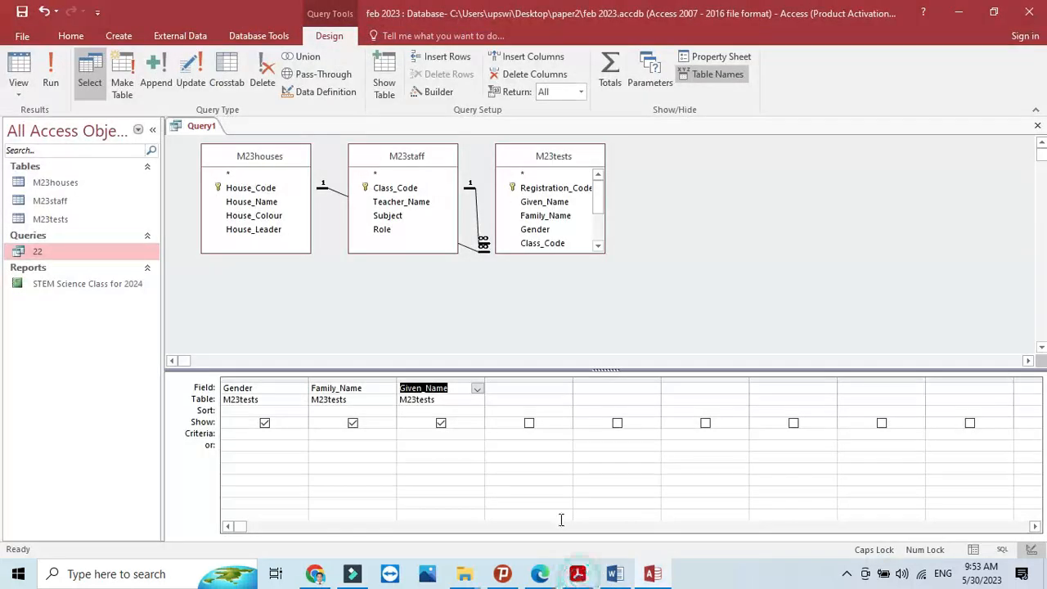
{"action": "left_click", "coordinate": [519, 396]}
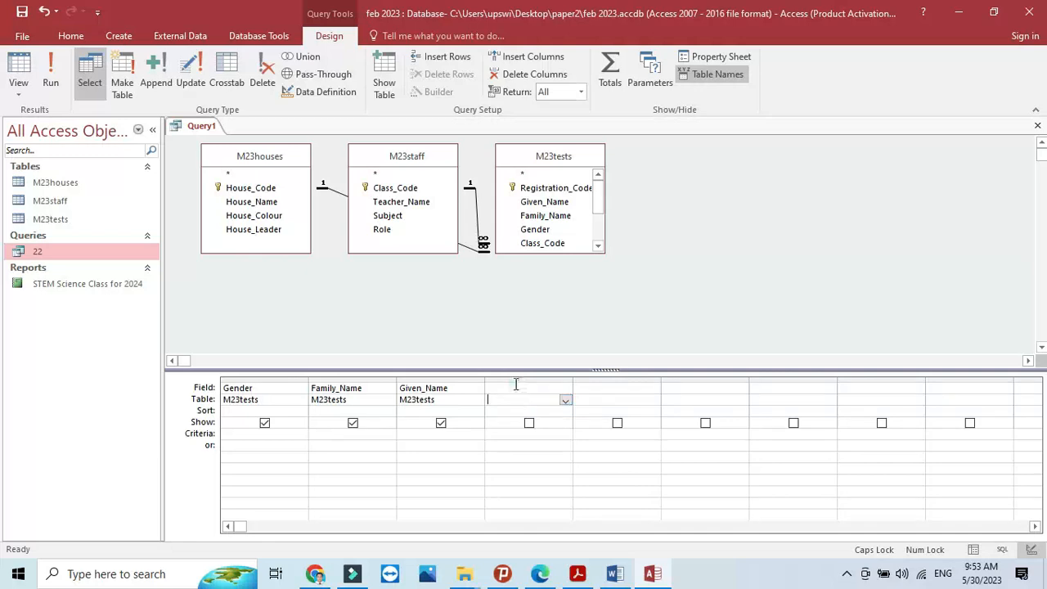
{"action": "left_click", "coordinate": [516, 386]}
{"action": "double_click", "coordinate": [257, 202]}
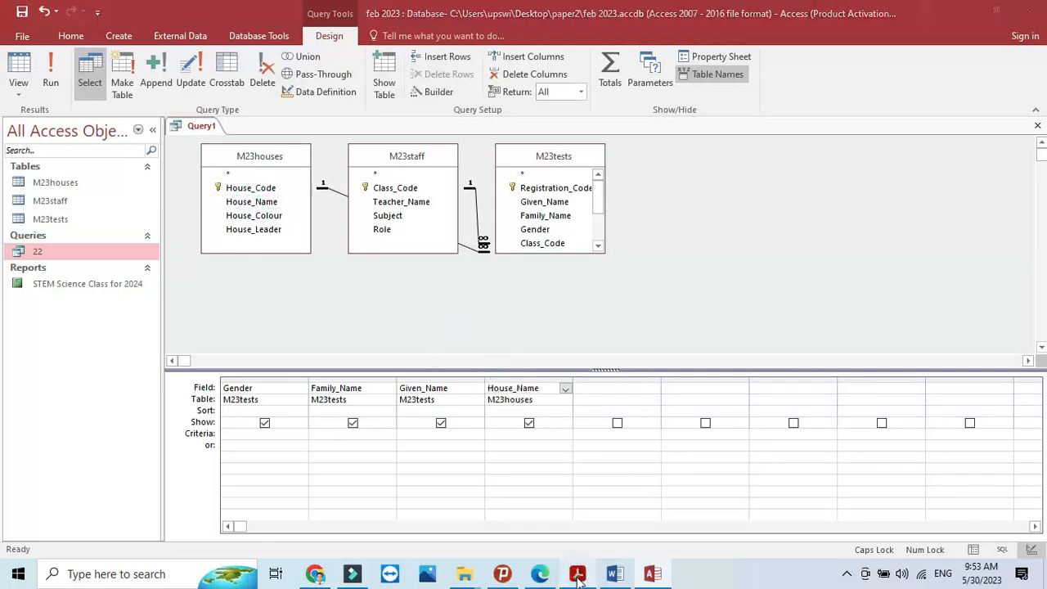
{"action": "left_click", "coordinate": [578, 573]}
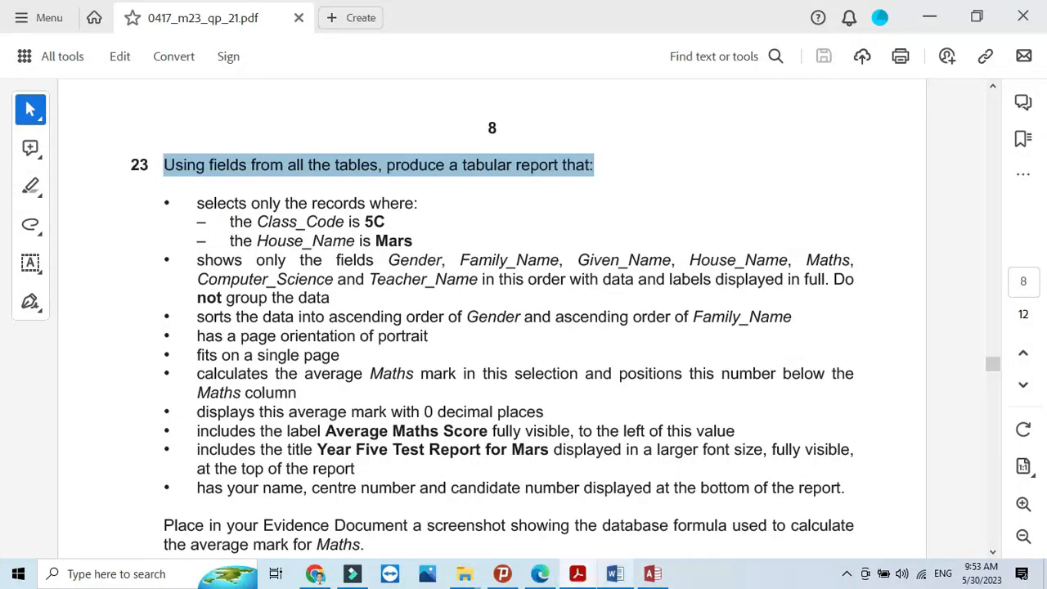
Add Maths and Computer_Science from M23tests as the query's fifth and sixth fields
{"action": "left_click", "coordinate": [652, 574]}
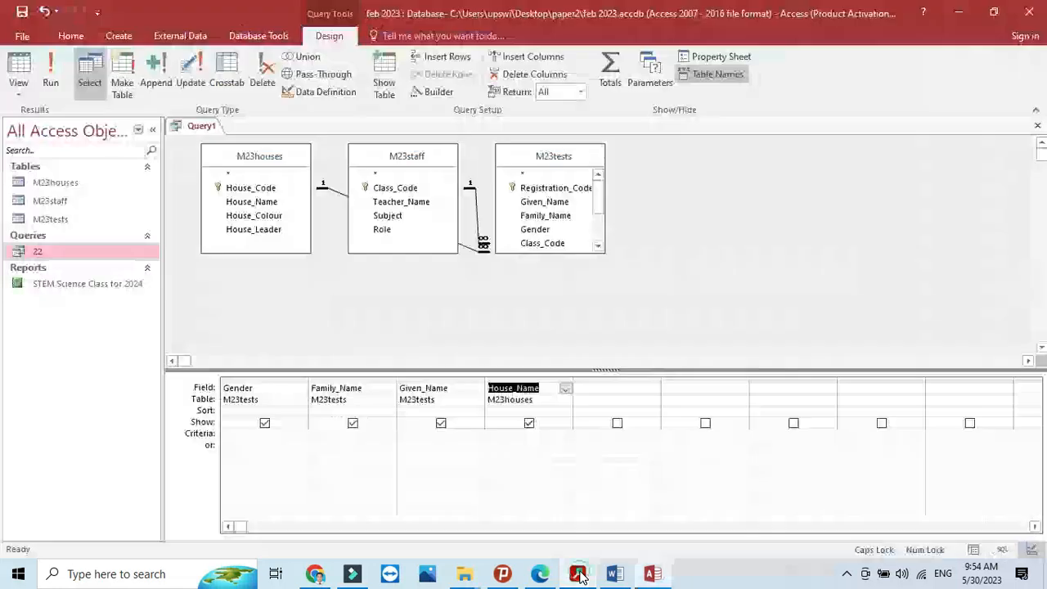
{"action": "left_click", "coordinate": [608, 392]}
{"action": "left_click", "coordinate": [598, 247]}
{"action": "left_click", "coordinate": [598, 247]}
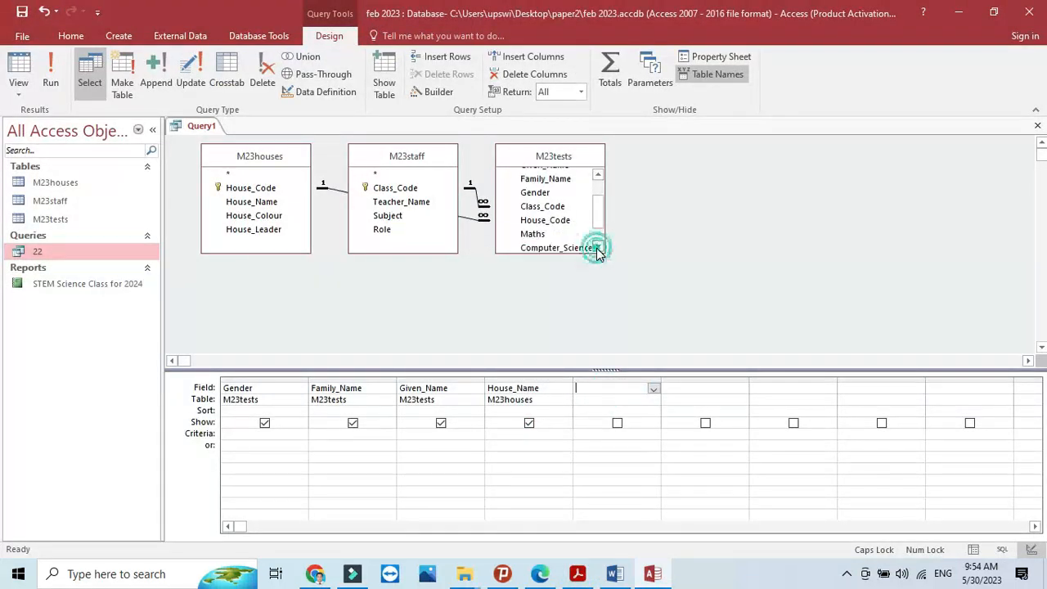
{"action": "double_click", "coordinate": [556, 234]}
{"action": "left_click", "coordinate": [684, 389]}
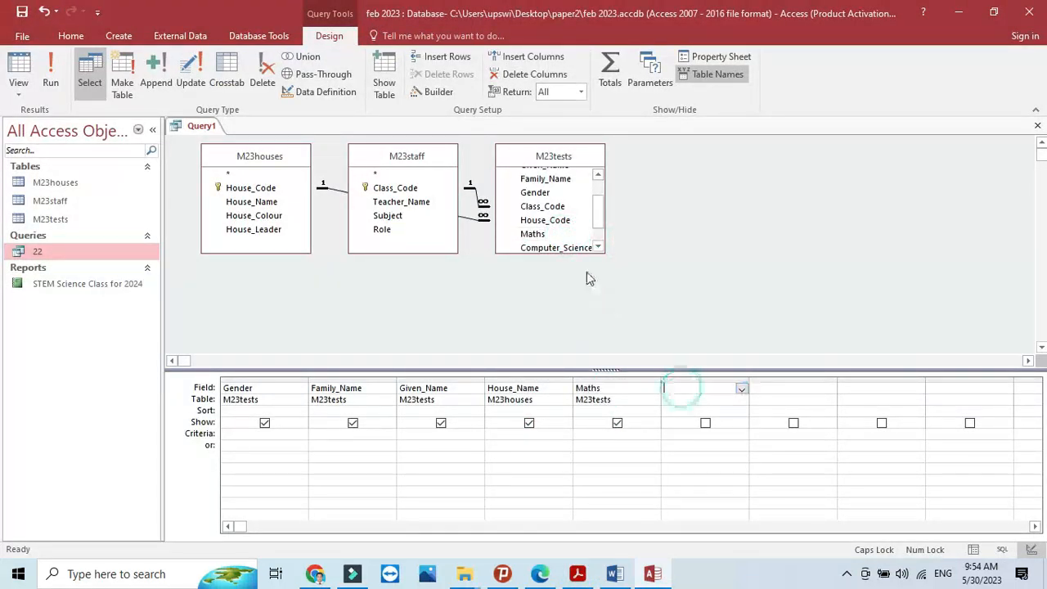
{"action": "double_click", "coordinate": [568, 248]}
Check the exam paper for the seventh field and add Teacher_Name from M23staff to the query
{"action": "left_click", "coordinate": [578, 574]}
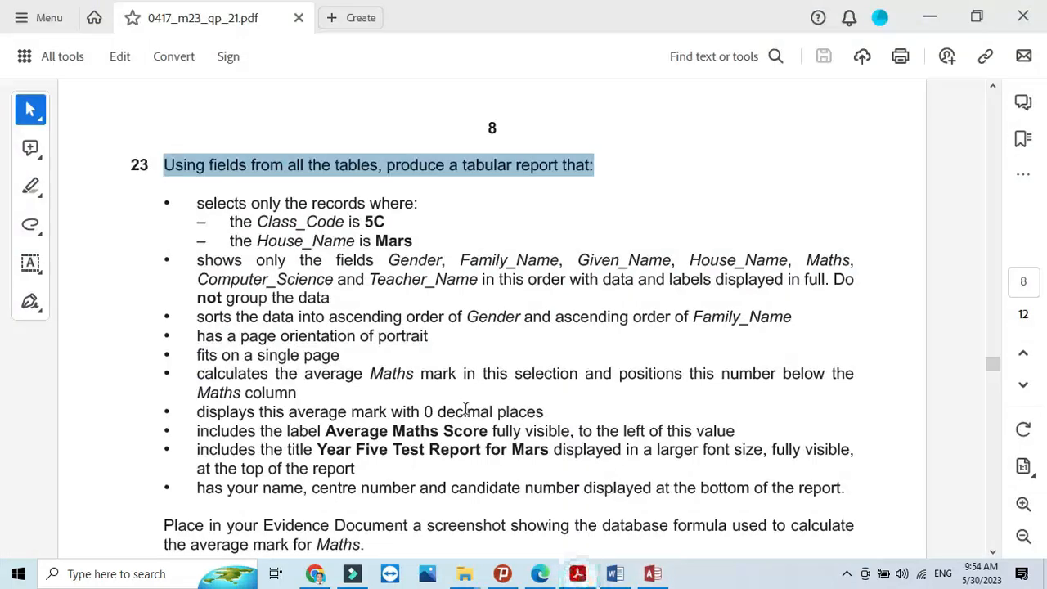
{"action": "left_click", "coordinate": [577, 577]}
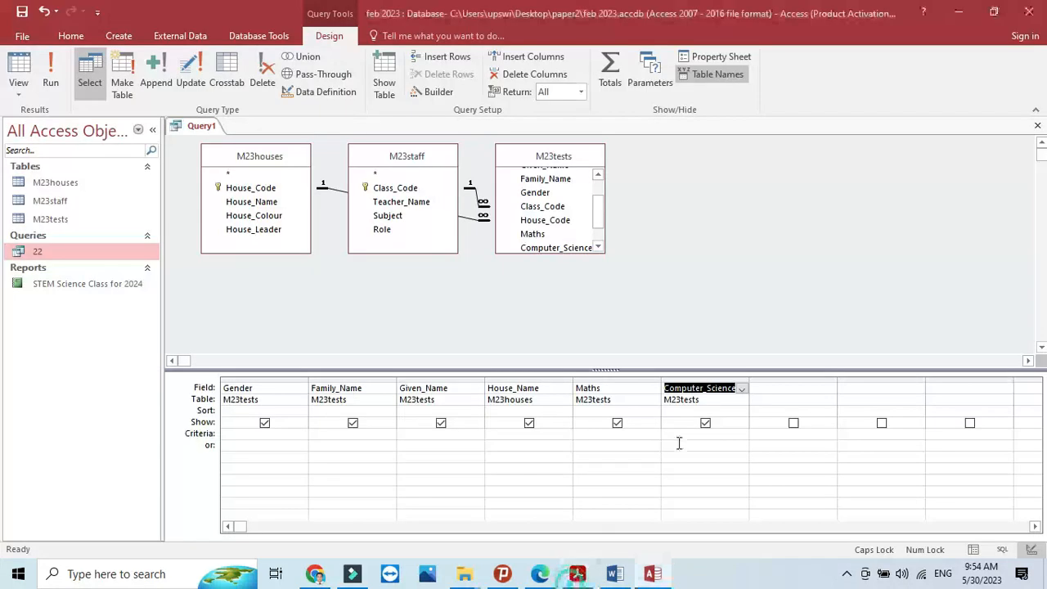
{"action": "left_click", "coordinate": [774, 388]}
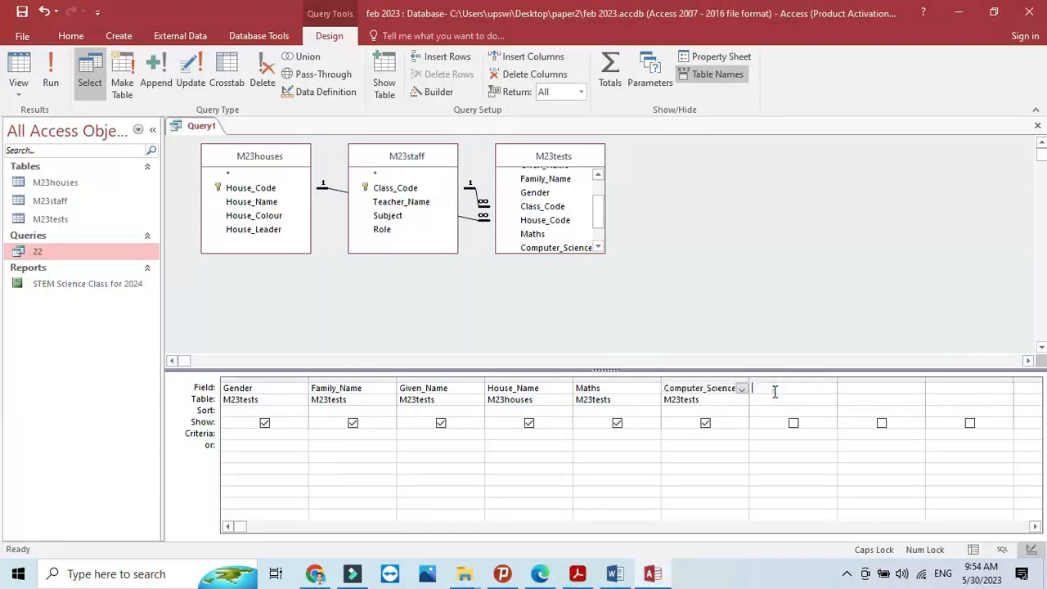
{"action": "double_click", "coordinate": [427, 203]}
Following the exam paper's selection conditions, add Class_Code from M23staff to the query with the criterion 5C
{"action": "left_click", "coordinate": [578, 573]}
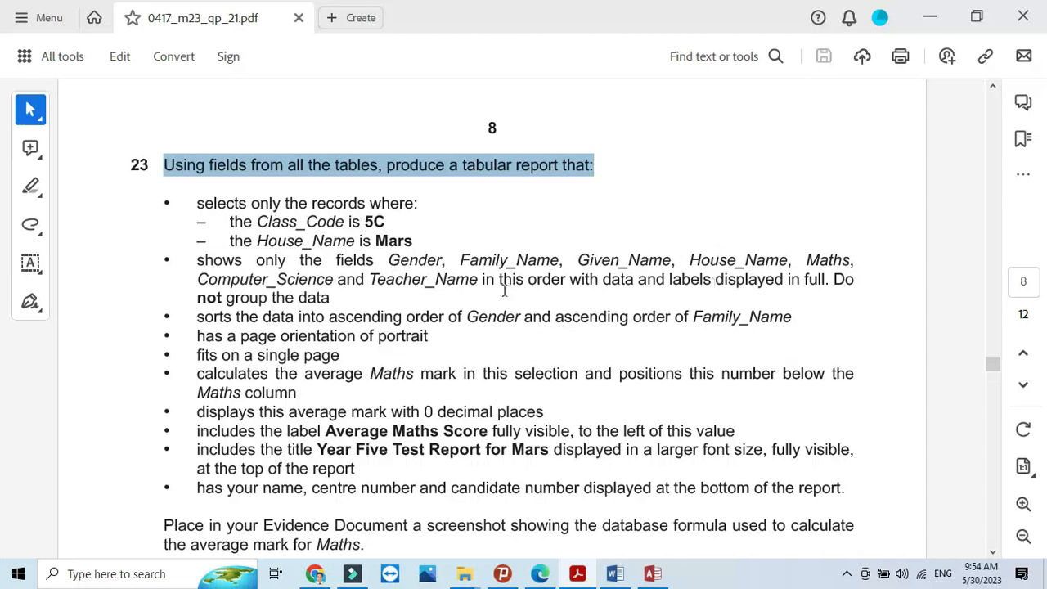
{"action": "left_click", "coordinate": [578, 577]}
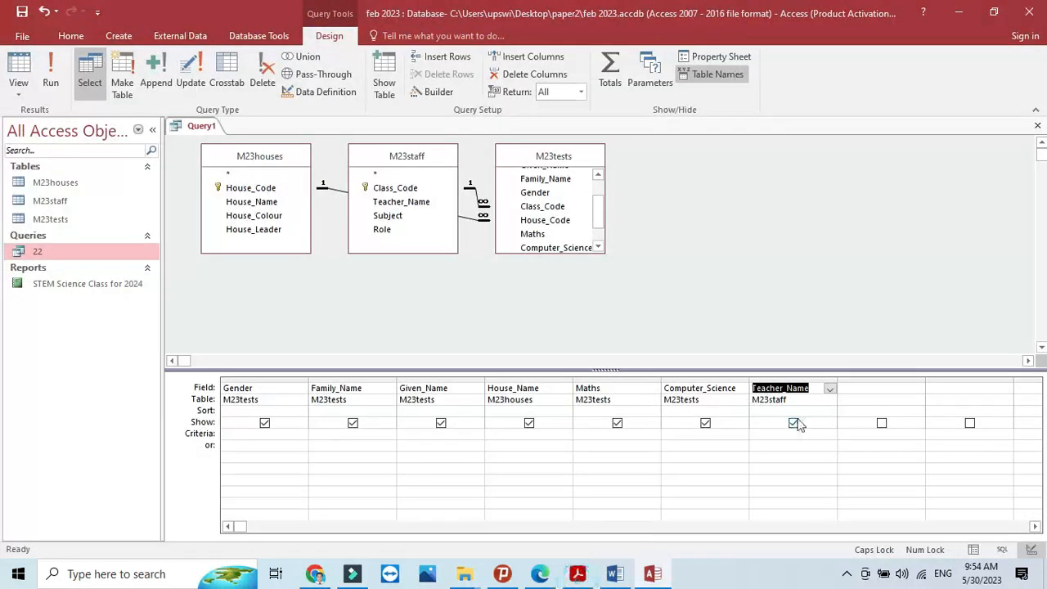
{"action": "left_click", "coordinate": [860, 387]}
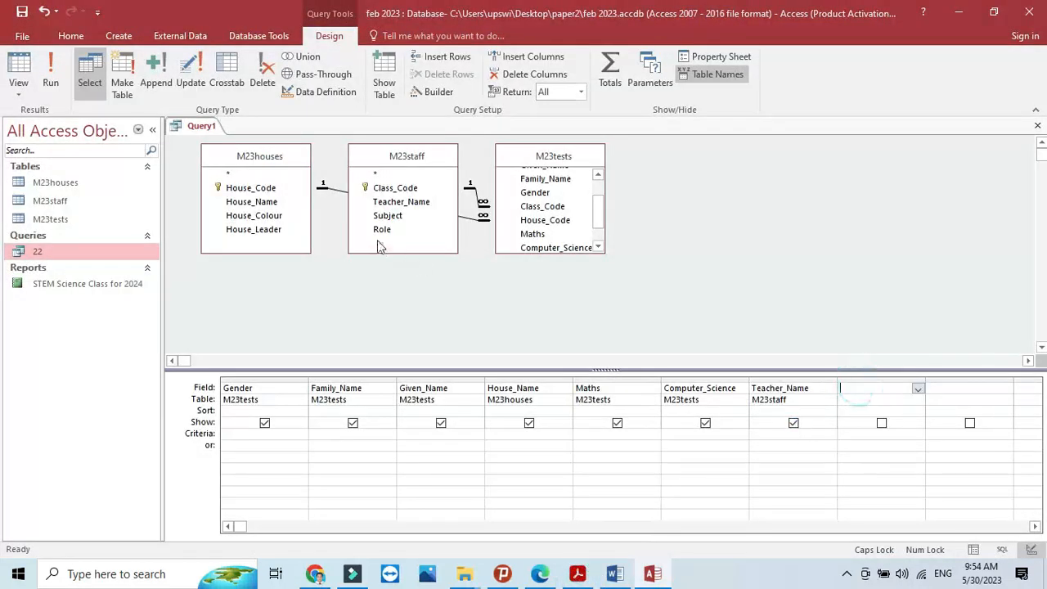
{"action": "double_click", "coordinate": [383, 190]}
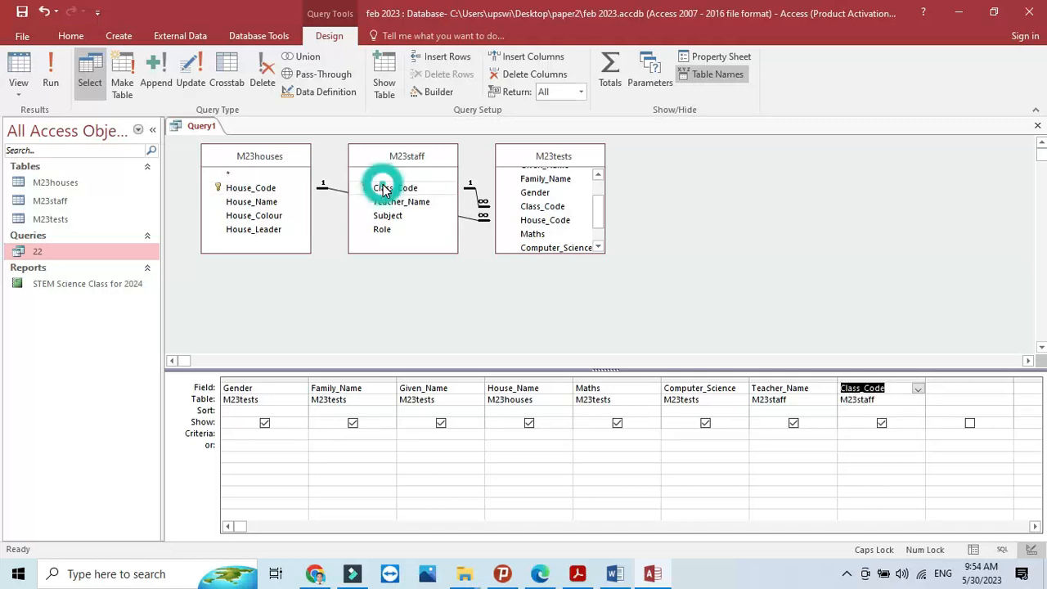
{"action": "left_click", "coordinate": [578, 575]}
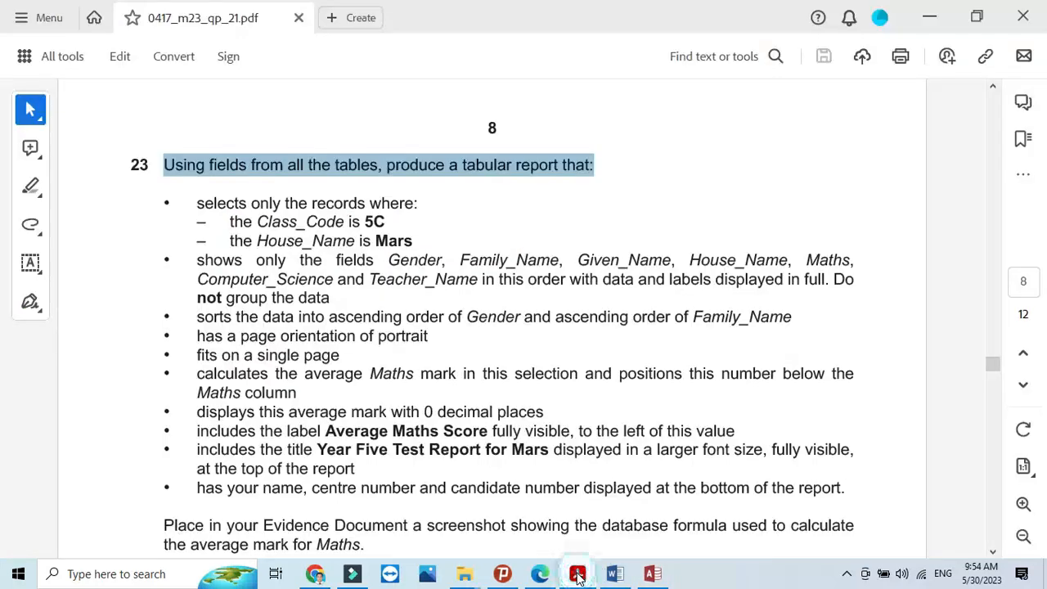
{"action": "left_click", "coordinate": [578, 576]}
{"action": "left_click", "coordinate": [853, 433]}
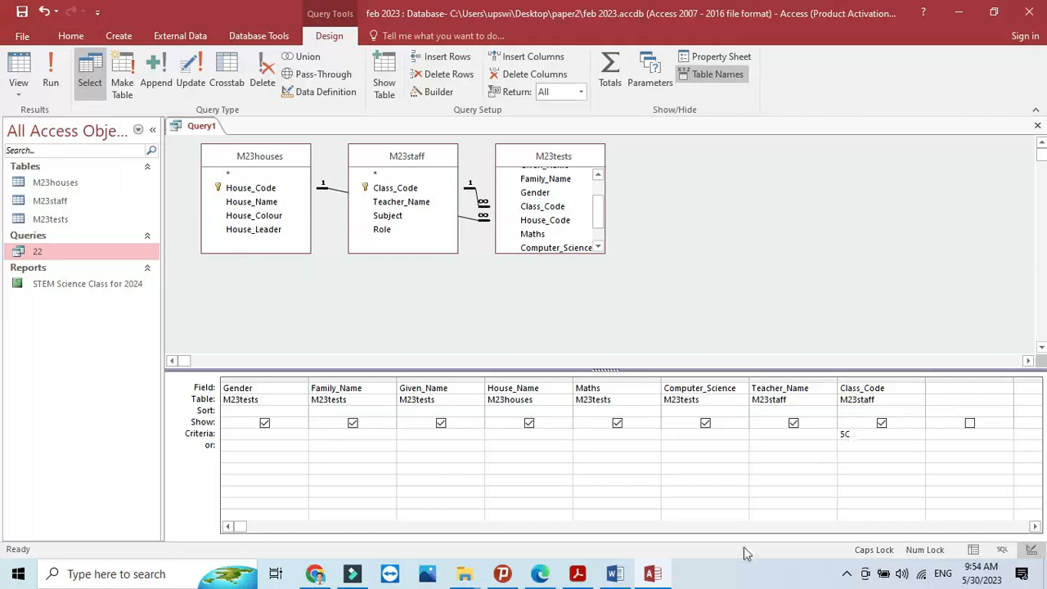
Check the second selection condition in the exam paper and set the House_Name criterion to Mars
{"action": "left_click", "coordinate": [578, 576]}
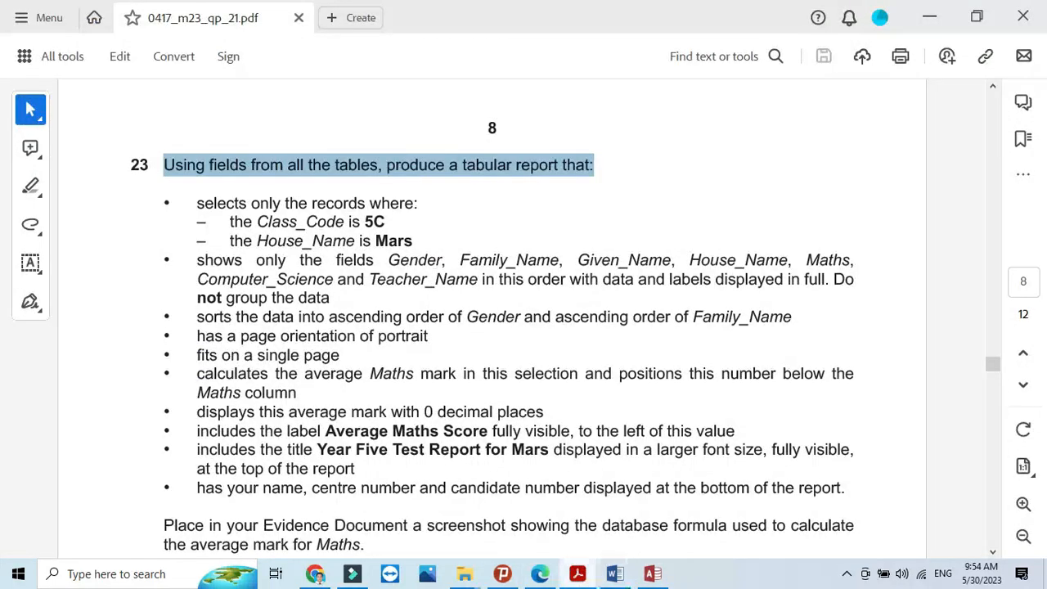
{"action": "left_click", "coordinate": [578, 575]}
{"action": "left_click", "coordinate": [511, 434]}
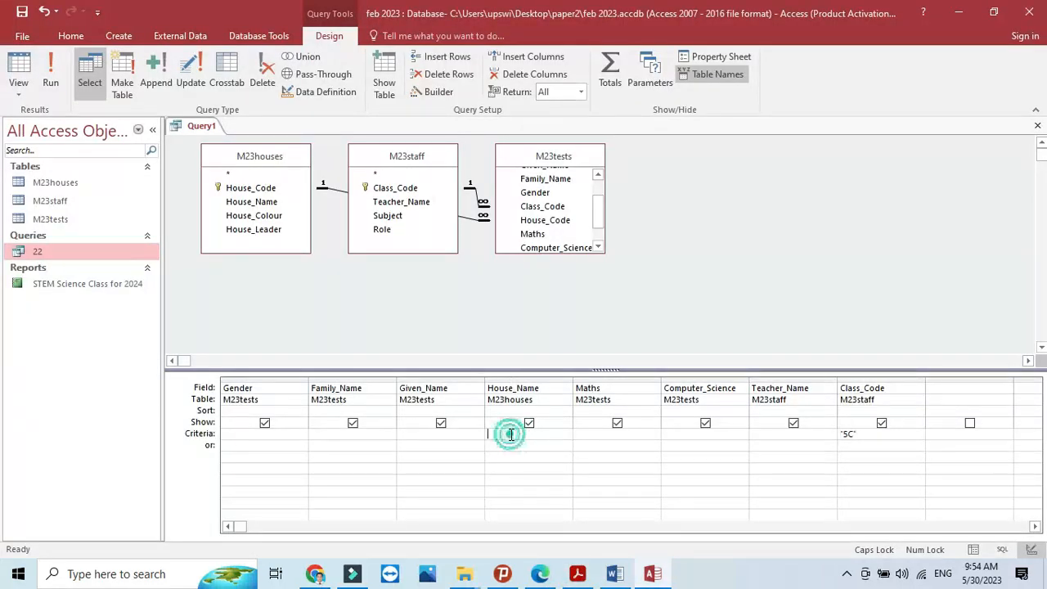
{"action": "type", "text": "M"}
{"action": "key", "text": "Caps_Lock"}
{"action": "type", "text": "ars"}
Save the query as 23 and run it
{"action": "left_click", "coordinate": [22, 12]}
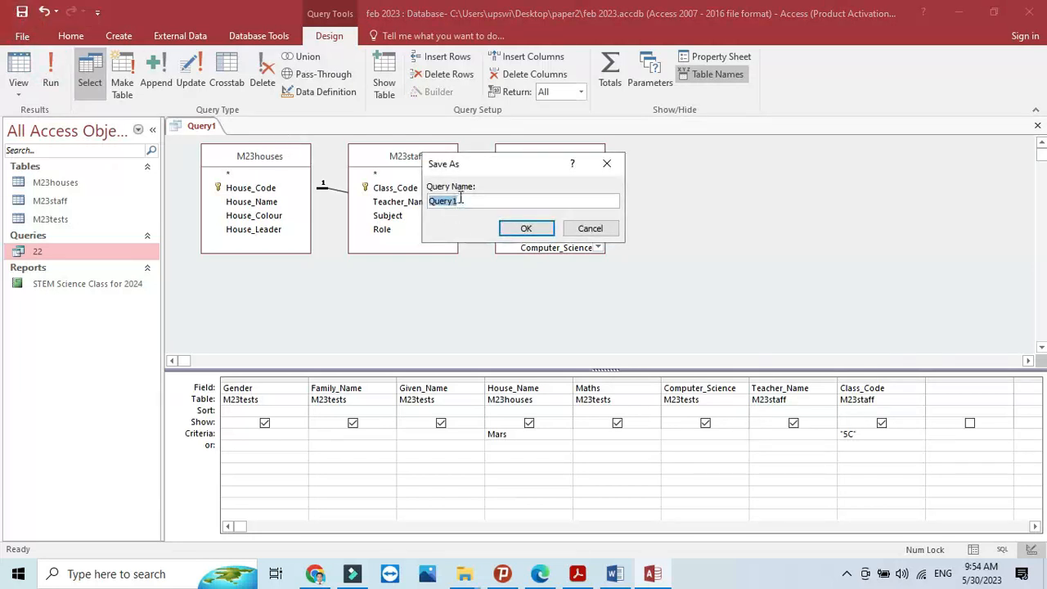
{"action": "type", "text": "23"}
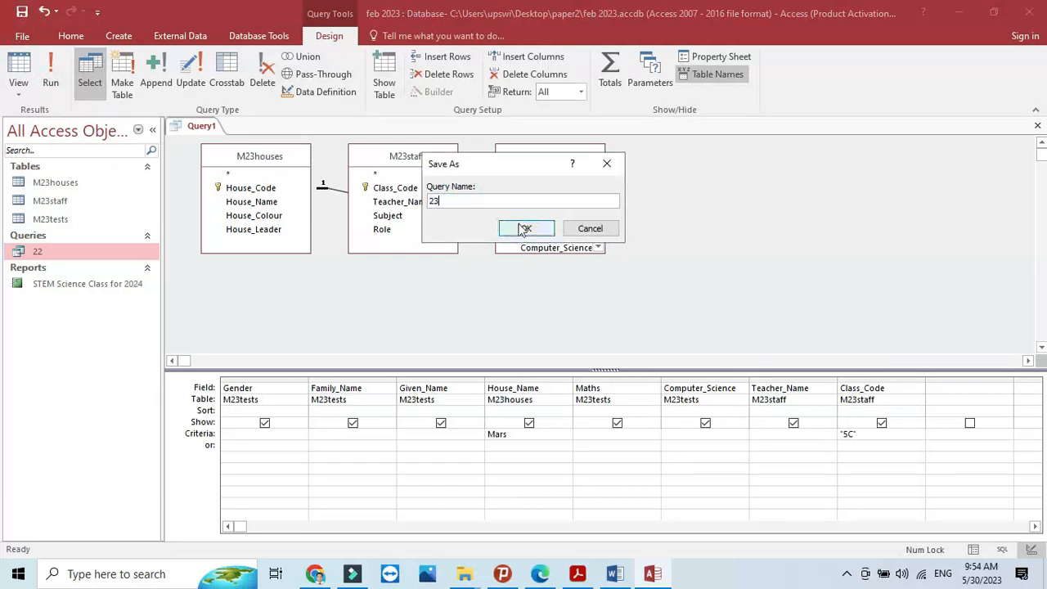
{"action": "left_click", "coordinate": [526, 228]}
{"action": "left_click", "coordinate": [49, 77]}
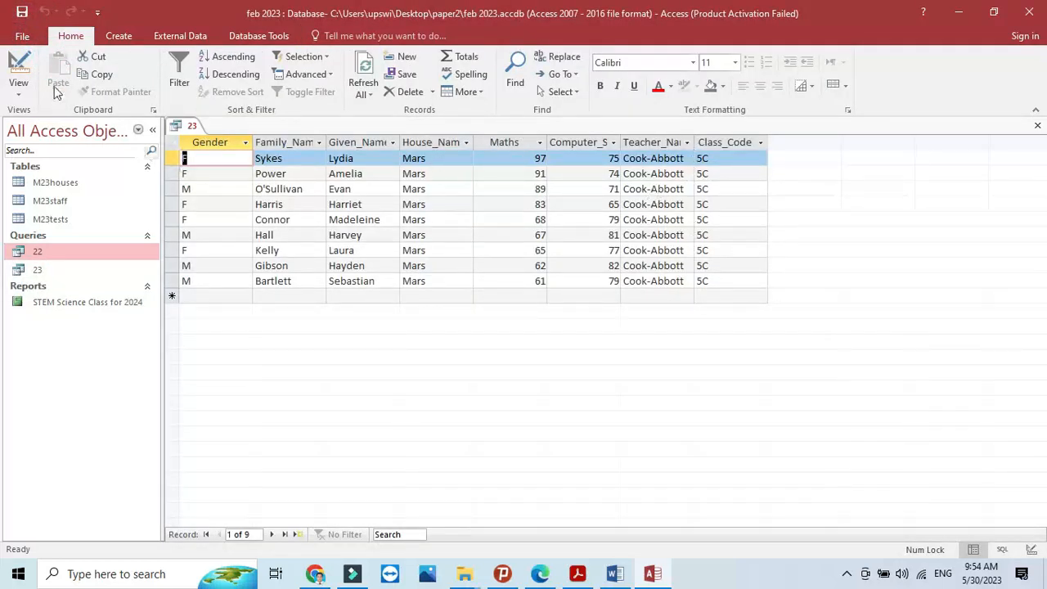
Exclude Class_Code from the query's displayed fields and run the query again
{"action": "left_click", "coordinate": [16, 67]}
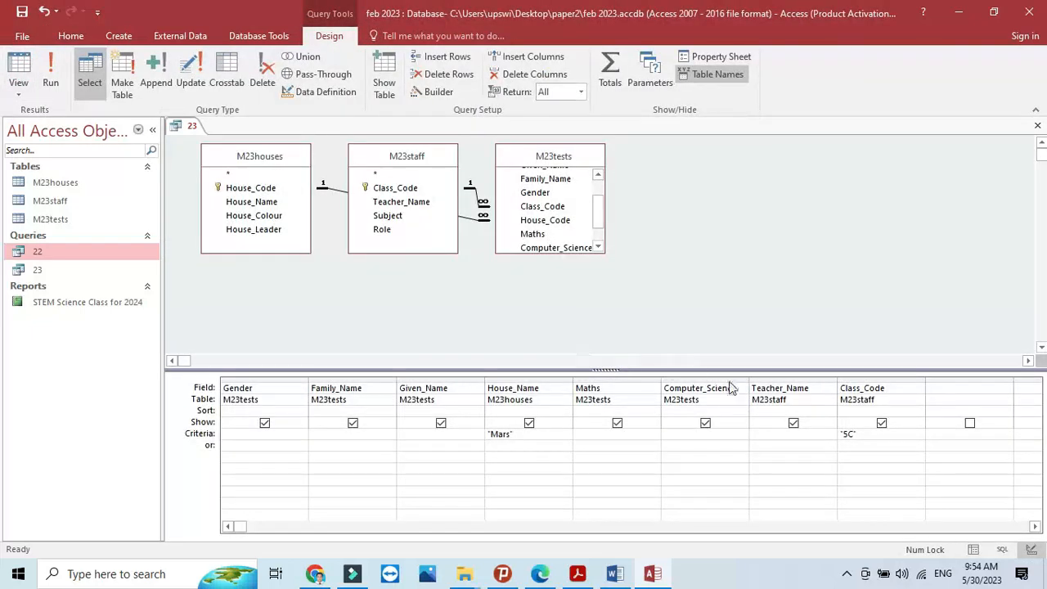
{"action": "left_click", "coordinate": [882, 423]}
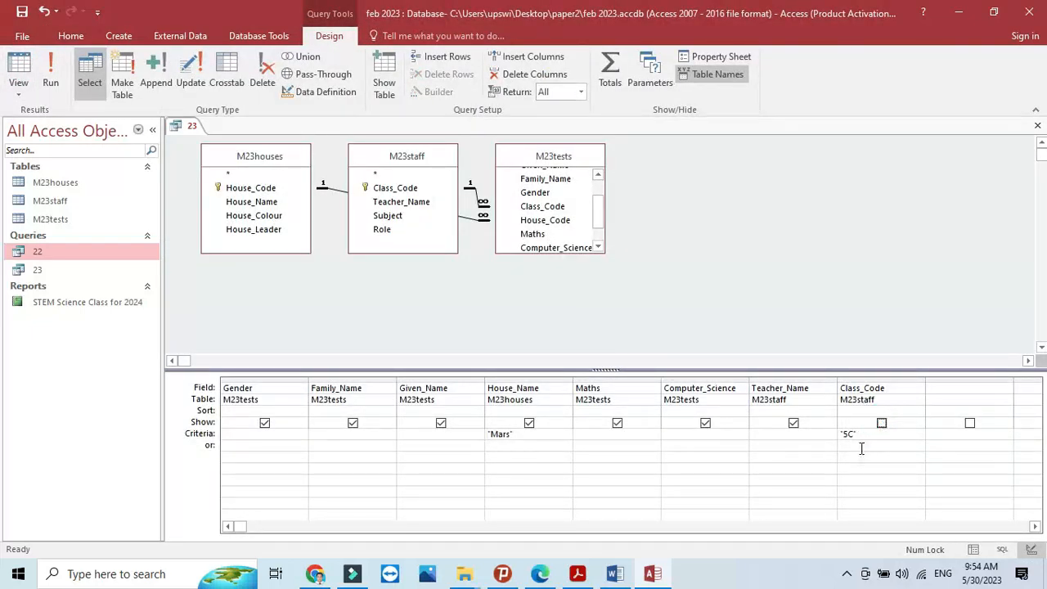
{"action": "left_click", "coordinate": [50, 74]}
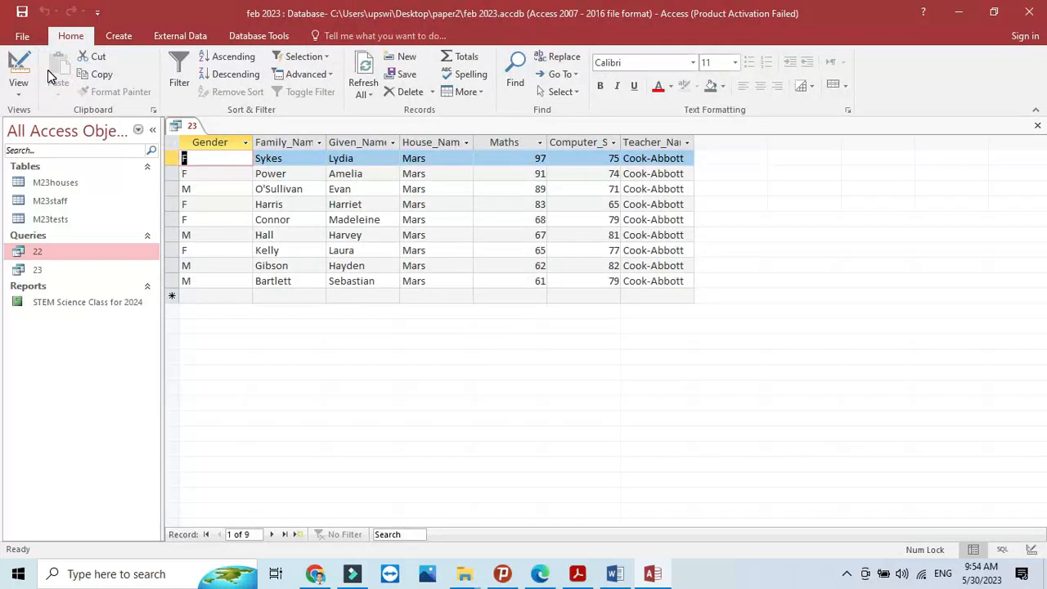
Check the sort order required in the exam paper and sort the query's Gender field ascending
{"action": "left_click", "coordinate": [578, 574]}
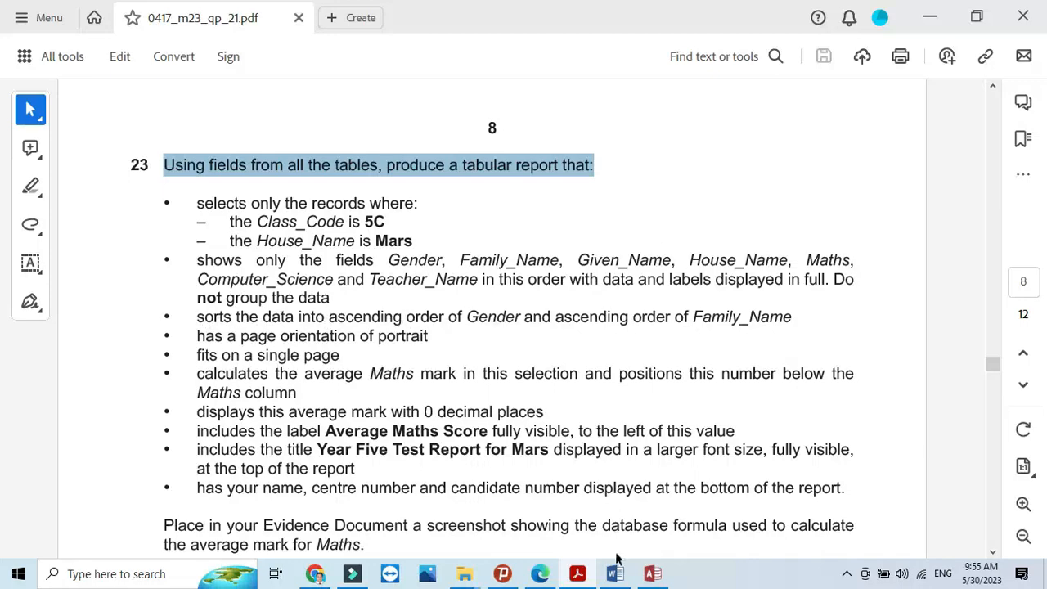
{"action": "left_click", "coordinate": [652, 573]}
{"action": "left_click", "coordinate": [18, 69]}
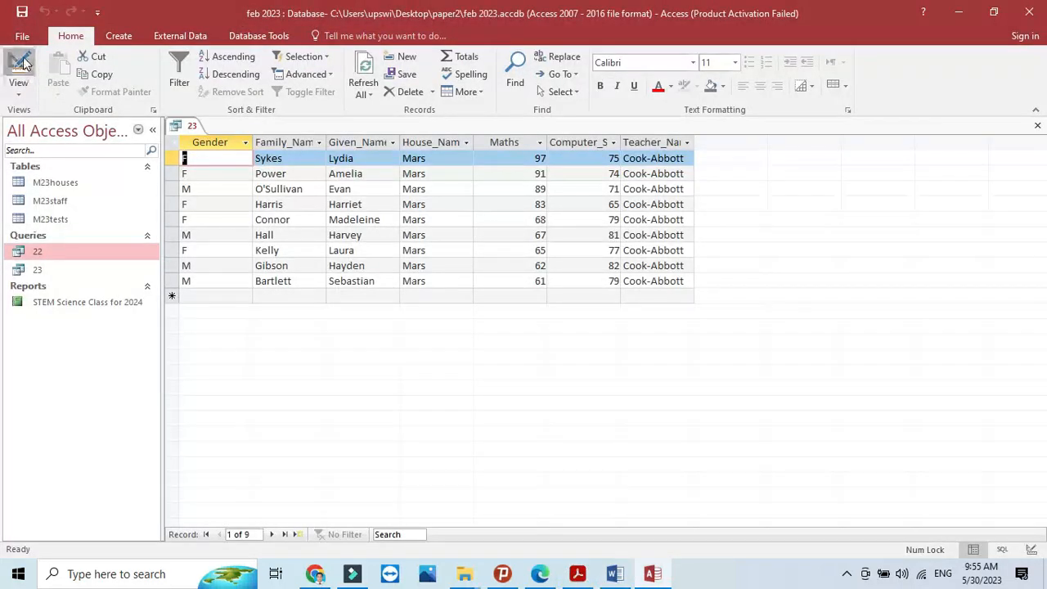
{"action": "left_click", "coordinate": [300, 410]}
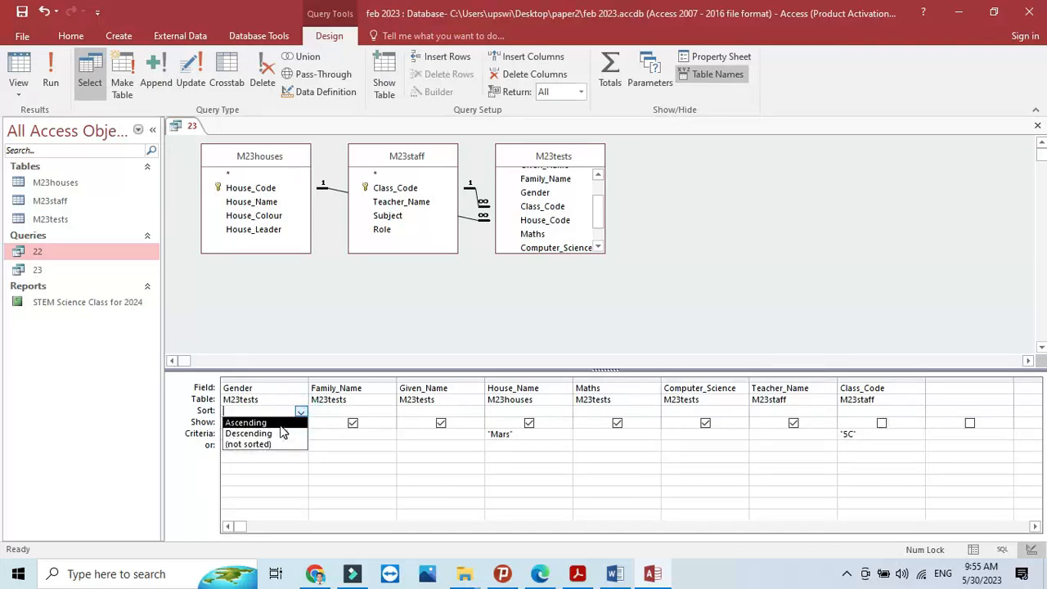
{"action": "left_click", "coordinate": [278, 423]}
Confirm the second sort key in the exam paper, sort Family_Name ascending, and save and close query 23
{"action": "left_click", "coordinate": [579, 575]}
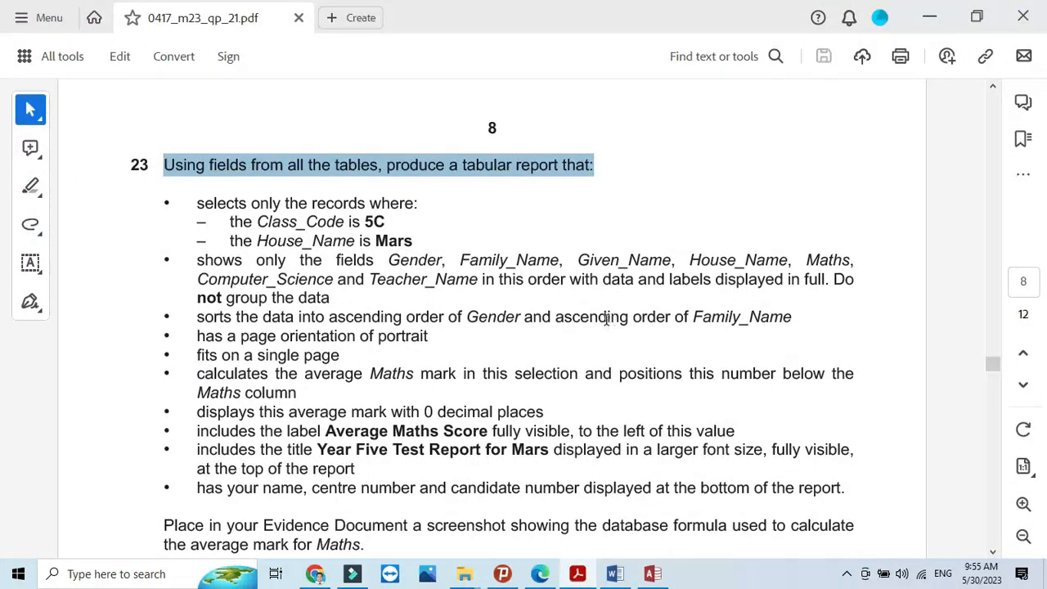
{"action": "left_click_drag", "start_coordinate": [555, 317], "coordinate": [792, 318]}
{"action": "left_click", "coordinate": [579, 575]}
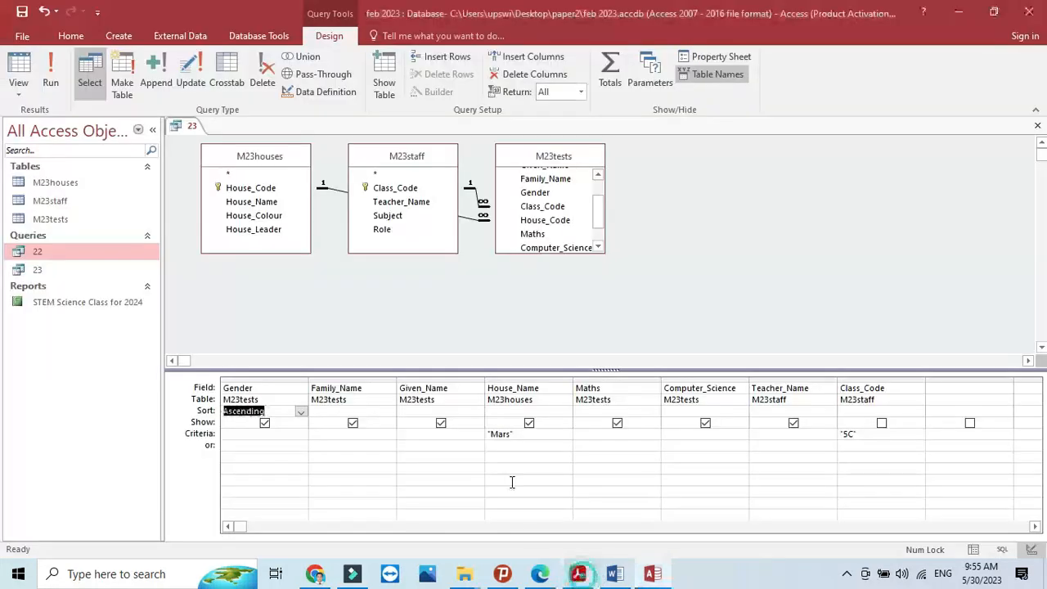
{"action": "left_click", "coordinate": [389, 411]}
{"action": "left_click", "coordinate": [364, 422]}
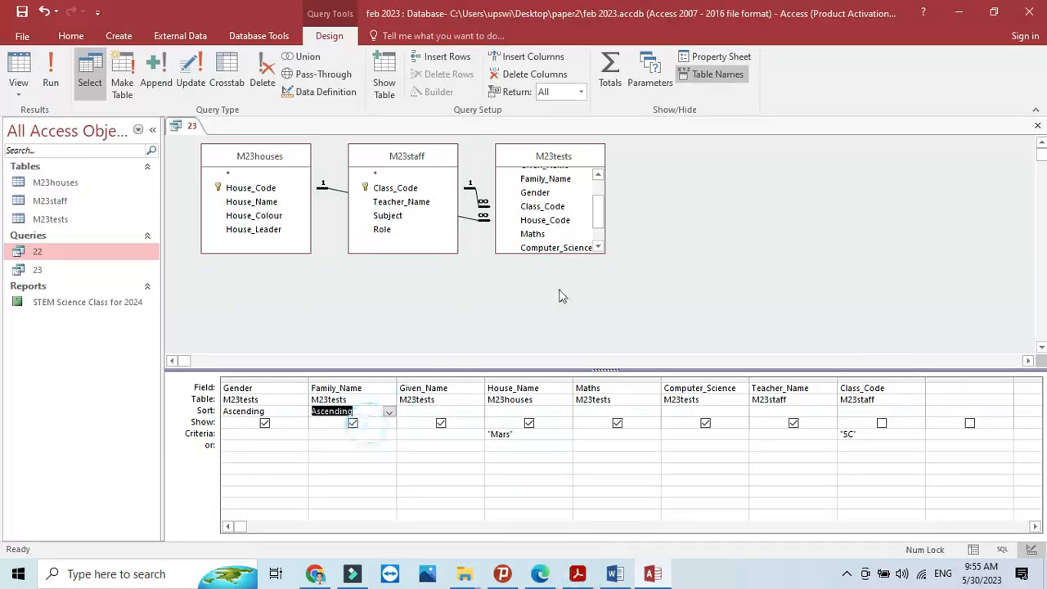
{"action": "left_click", "coordinate": [22, 12]}
{"action": "left_click", "coordinate": [1039, 131]}
Start a Report Wizard report from query 23 with all its fields, without grouping levels or wizard sorting
{"action": "left_click", "coordinate": [49, 271]}
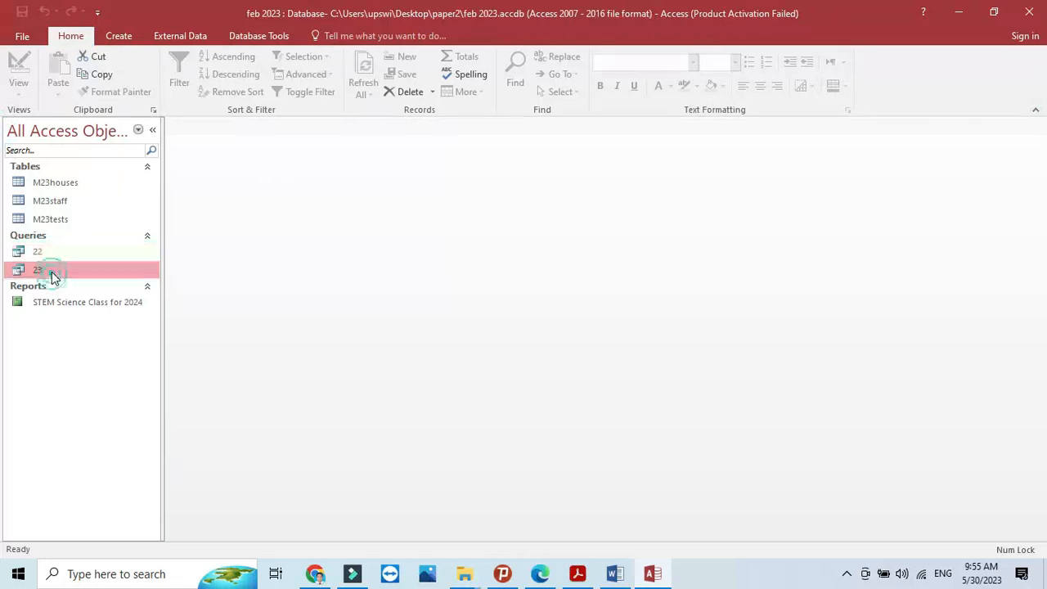
{"action": "left_click", "coordinate": [115, 38]}
{"action": "left_click", "coordinate": [565, 63]}
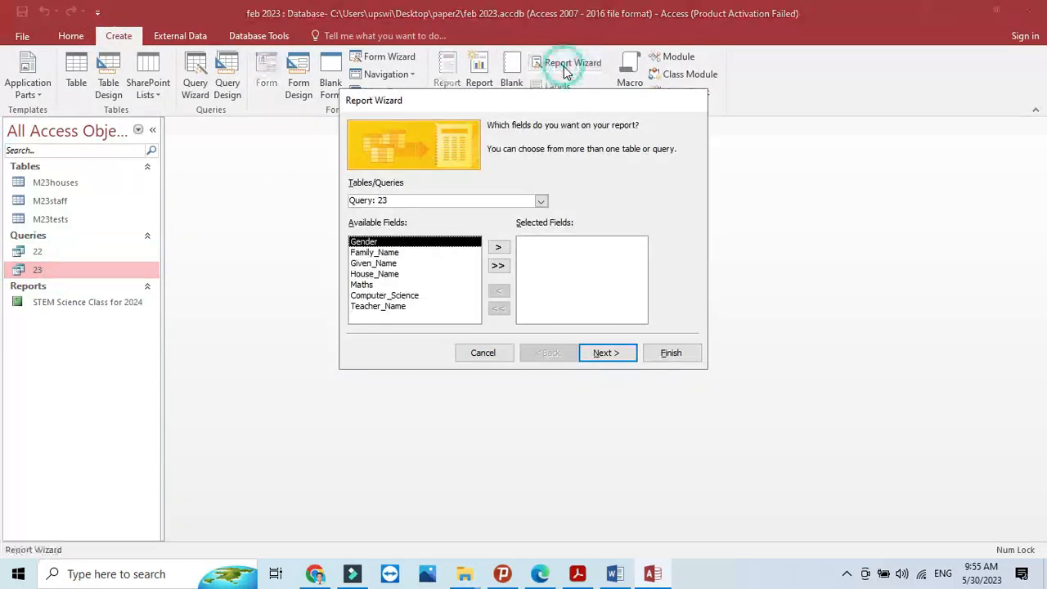
{"action": "left_click", "coordinate": [499, 266]}
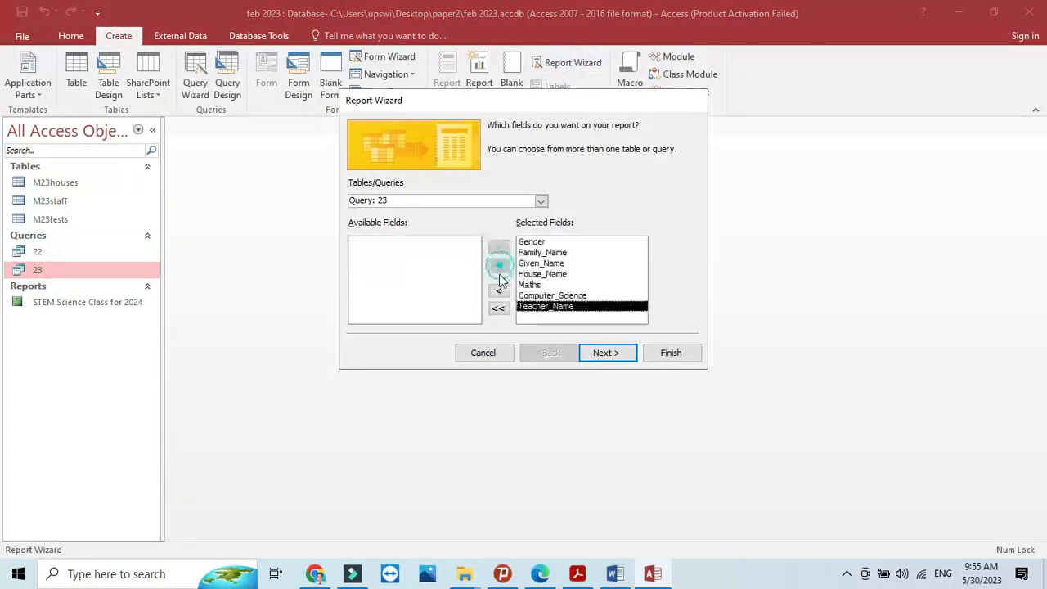
{"action": "left_click", "coordinate": [610, 354]}
{"action": "left_click", "coordinate": [609, 354]}
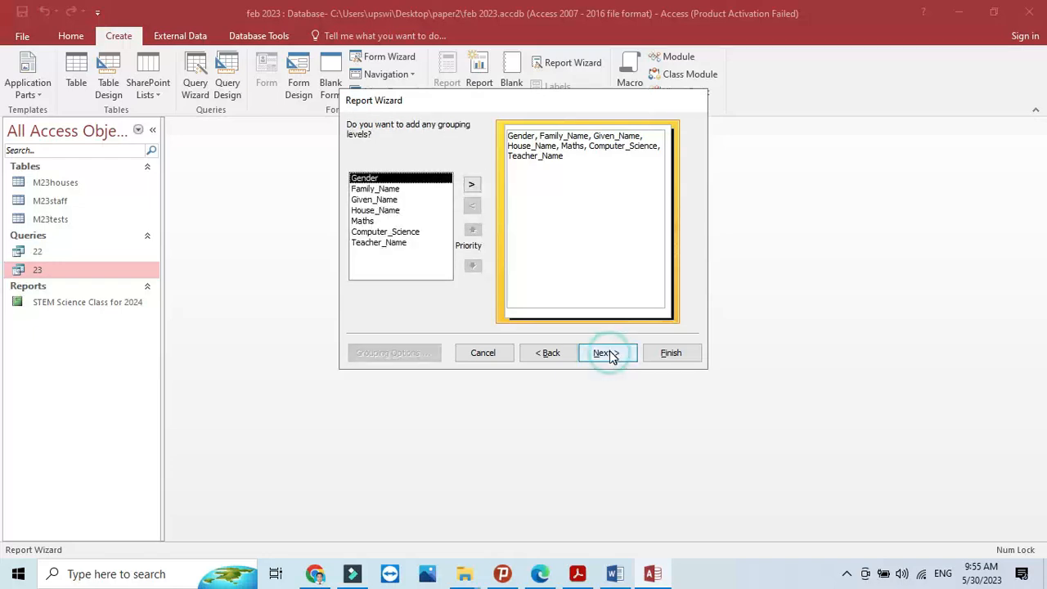
{"action": "left_click", "coordinate": [610, 353]}
{"action": "left_click", "coordinate": [609, 354]}
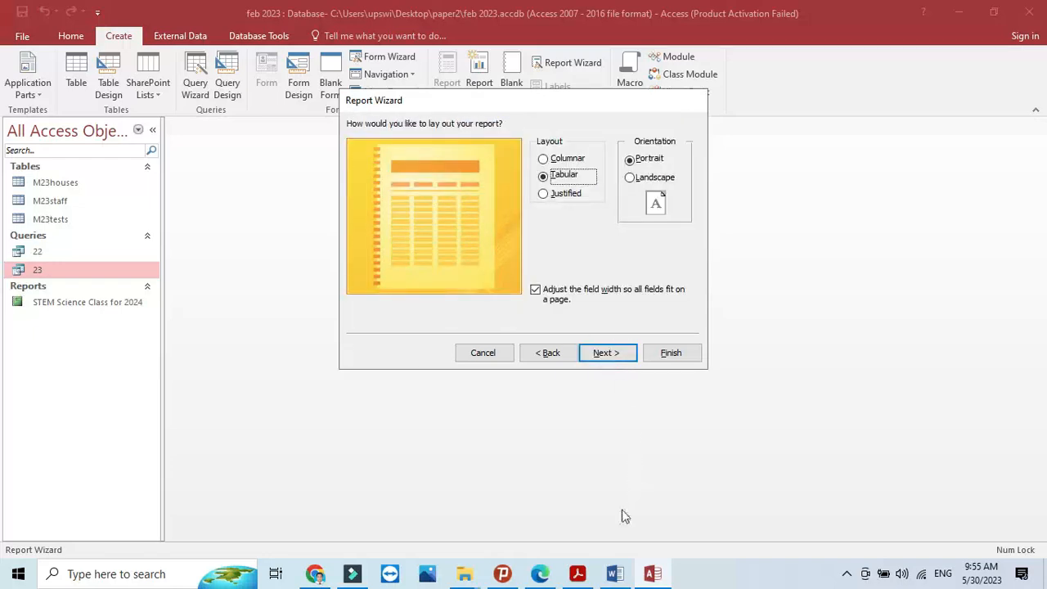
Check the page orientation in the exam paper and accept the Tabular layout with Portrait orientation for the report
{"action": "left_click", "coordinate": [577, 573]}
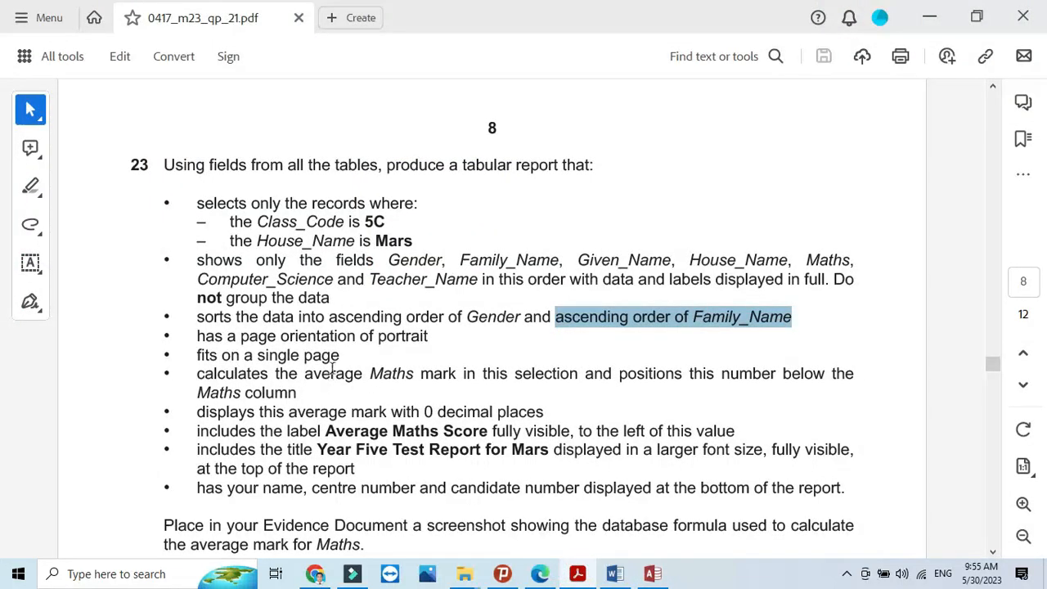
{"action": "left_click_drag", "start_coordinate": [369, 340], "coordinate": [428, 337]}
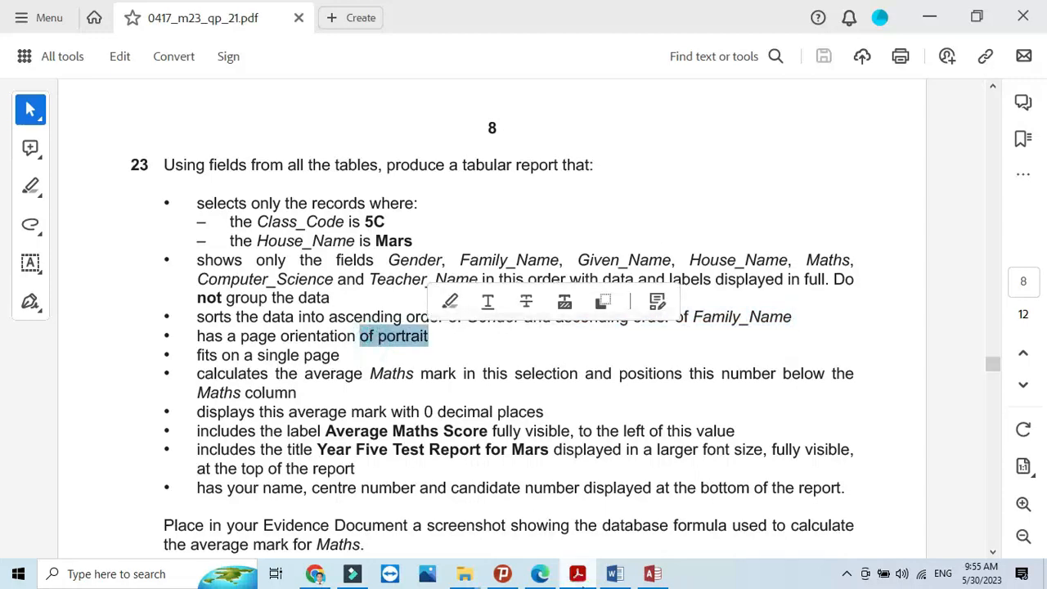
{"action": "key", "text": "alt+Tab"}
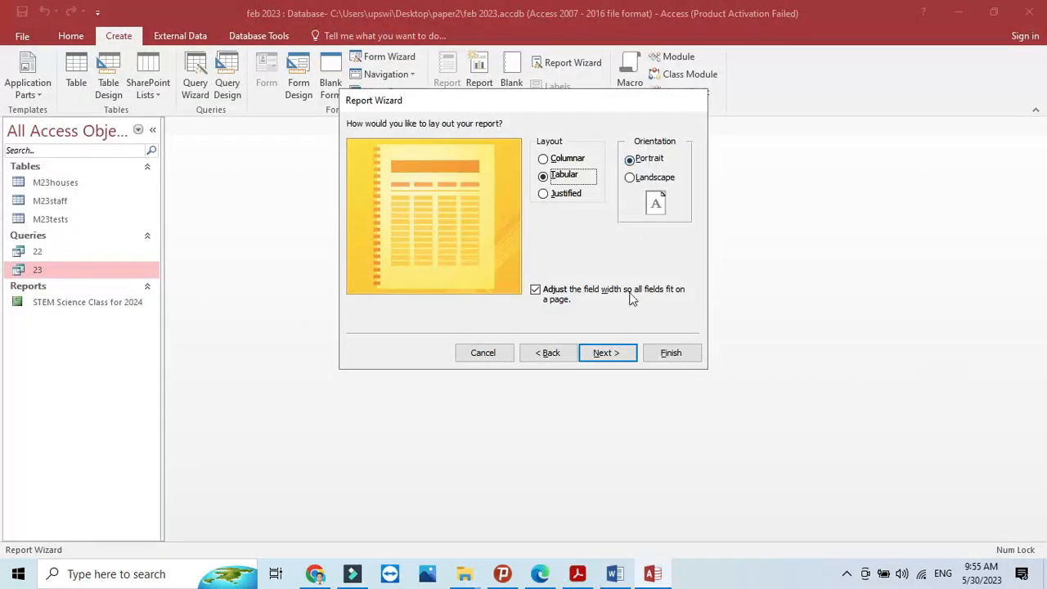
{"action": "left_click", "coordinate": [612, 353]}
Title the report "Year Five Test Report for Mars", copying the wording from the exam paper, and finish the Report Wizard
{"action": "left_click", "coordinate": [526, 143]}
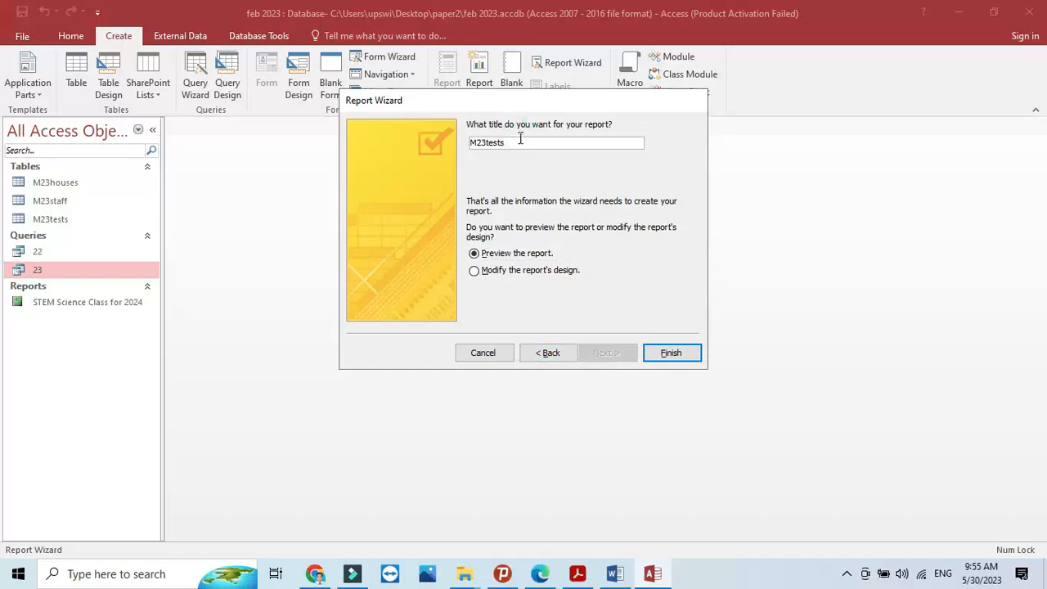
{"action": "double_click", "coordinate": [528, 144]}
{"action": "left_click", "coordinate": [575, 572]}
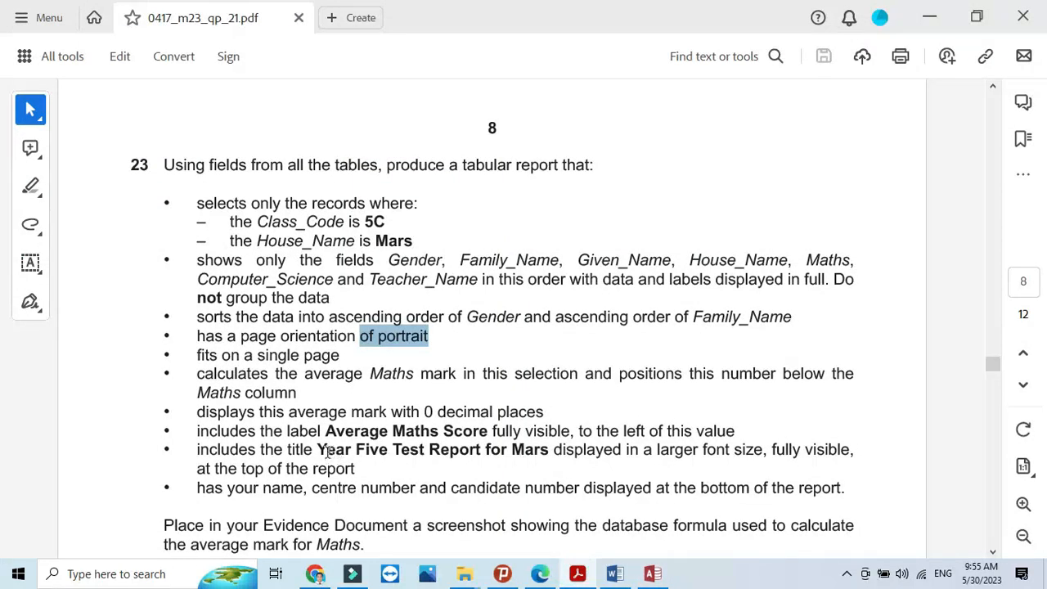
{"action": "left_click_drag", "start_coordinate": [319, 451], "coordinate": [551, 463]}
{"action": "right_click", "coordinate": [492, 455]}
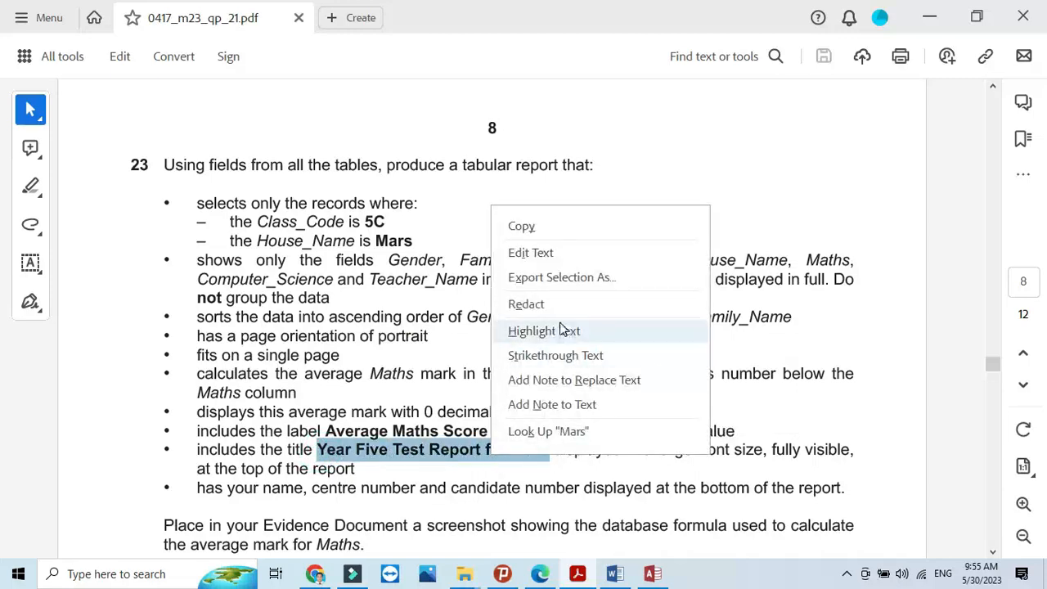
{"action": "left_click", "coordinate": [533, 227]}
{"action": "key", "text": "alt+Tab"}
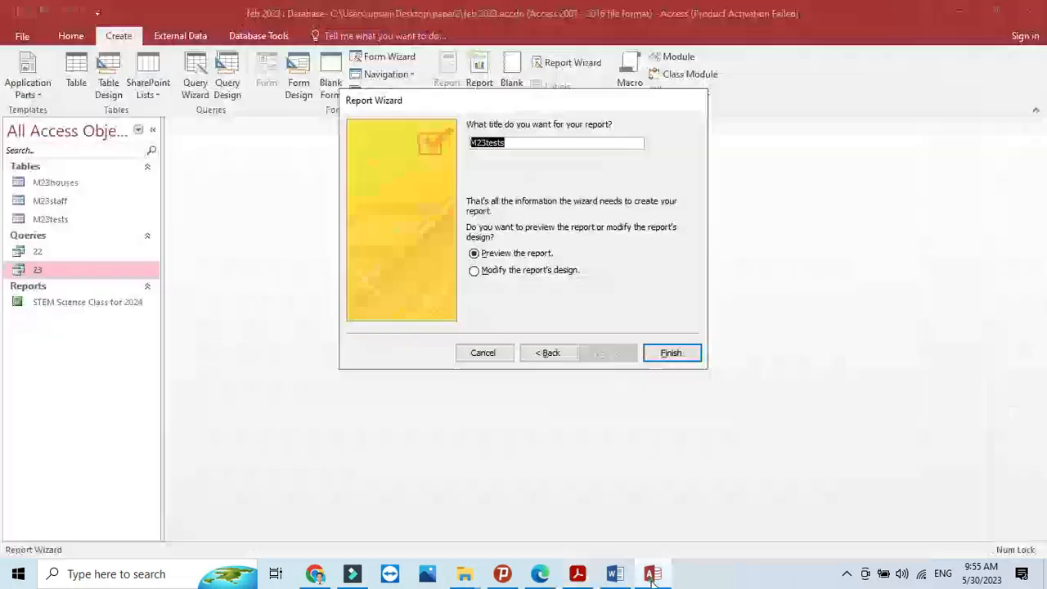
{"action": "key", "text": "ctrl+v"}
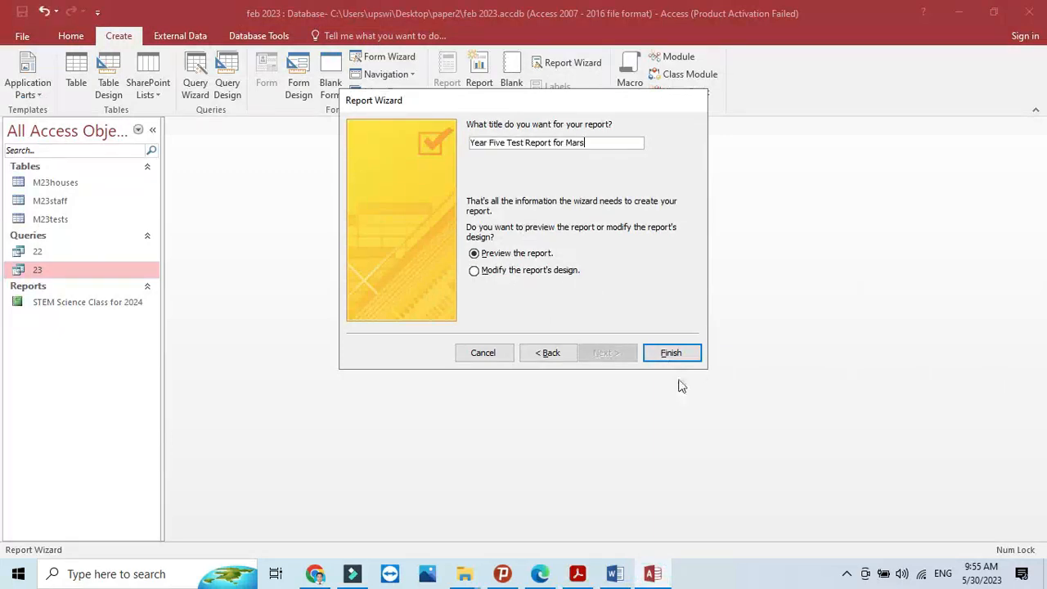
{"action": "left_click", "coordinate": [674, 357]}
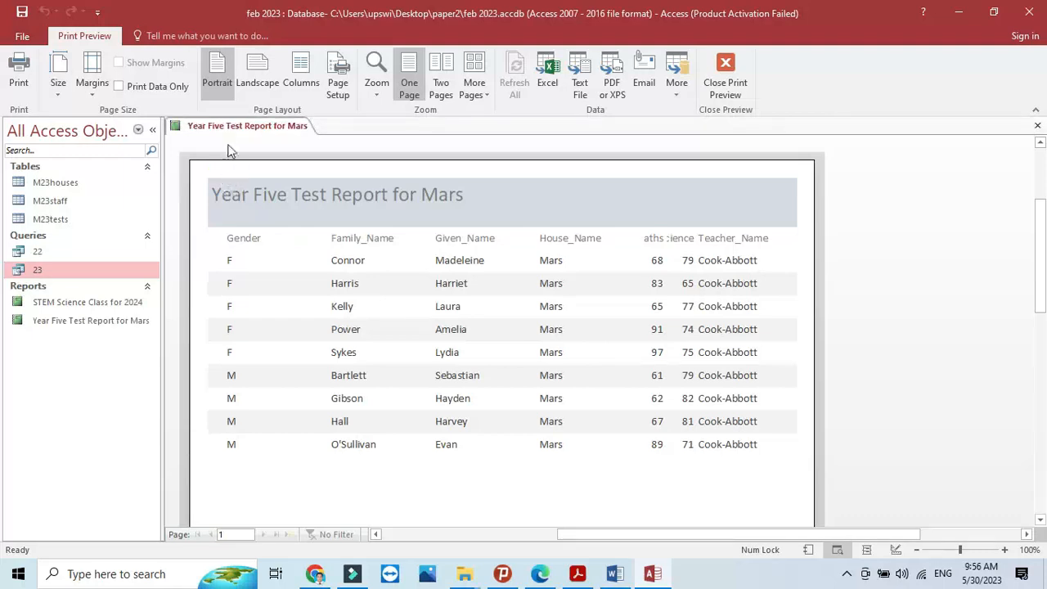
Switch the report to Layout View, narrow the Gender column and fit the Family_Name column directly beside it
{"action": "right_click", "coordinate": [231, 129]}
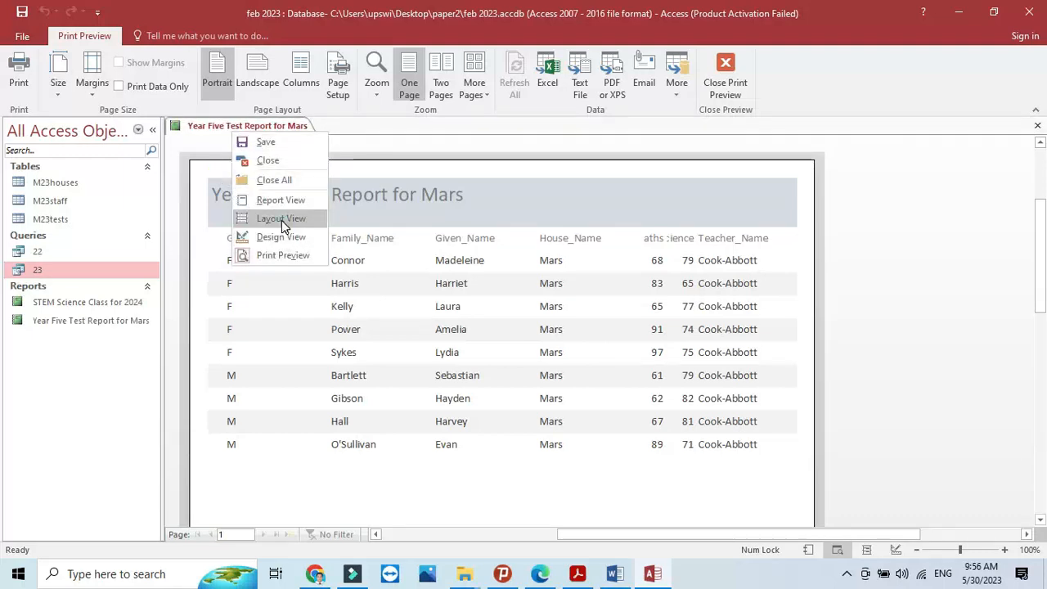
{"action": "left_click", "coordinate": [281, 218]}
{"action": "left_click", "coordinate": [249, 212]}
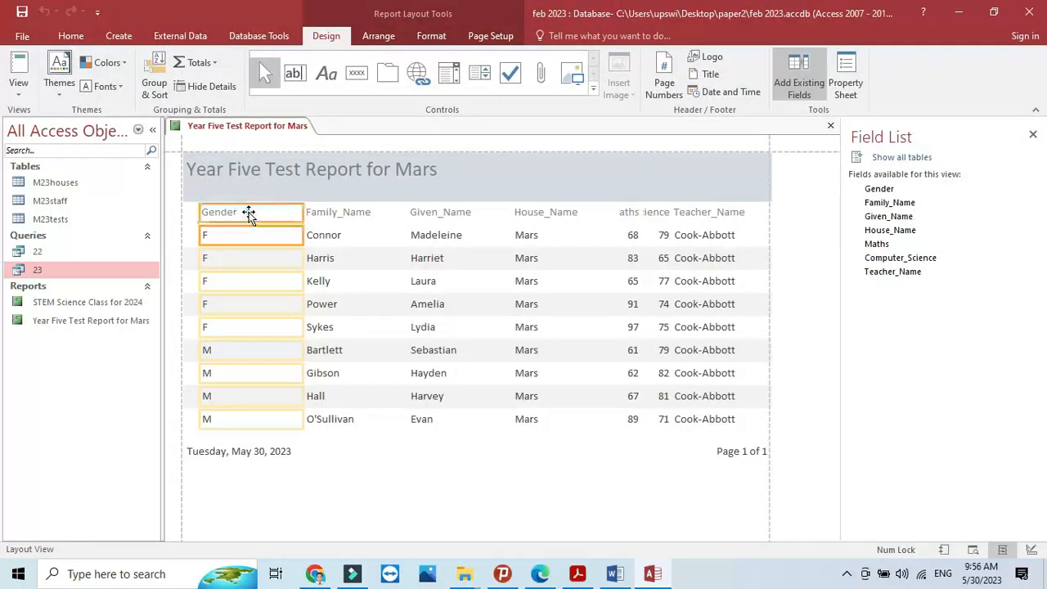
{"action": "left_click_drag", "start_coordinate": [301, 215], "coordinate": [240, 217]}
{"action": "left_click", "coordinate": [341, 196]}
{"action": "left_click", "coordinate": [327, 216], "text": "shift"}
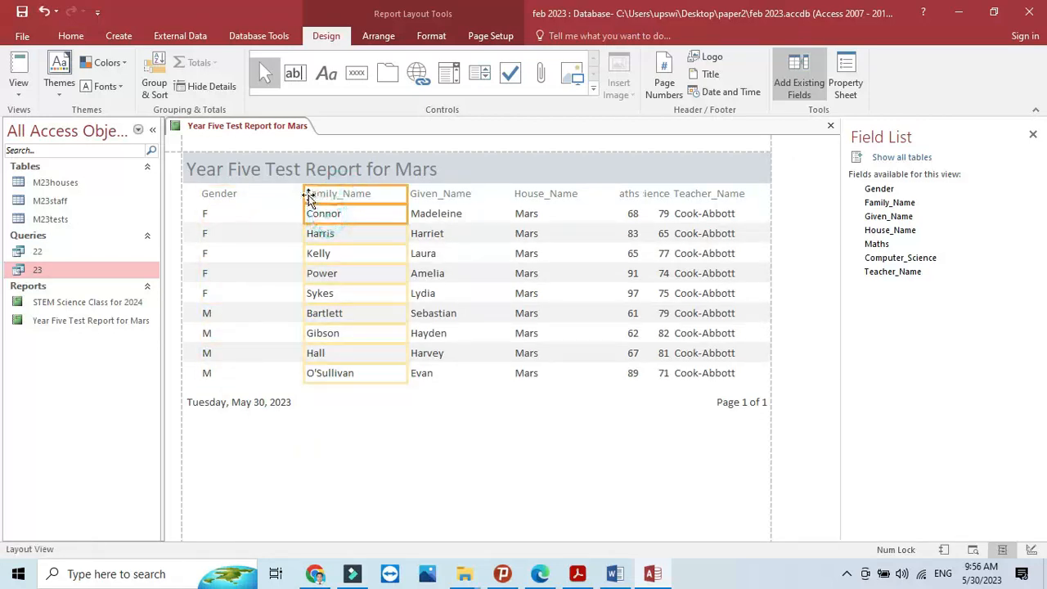
{"action": "left_click_drag", "start_coordinate": [305, 193], "coordinate": [248, 197]}
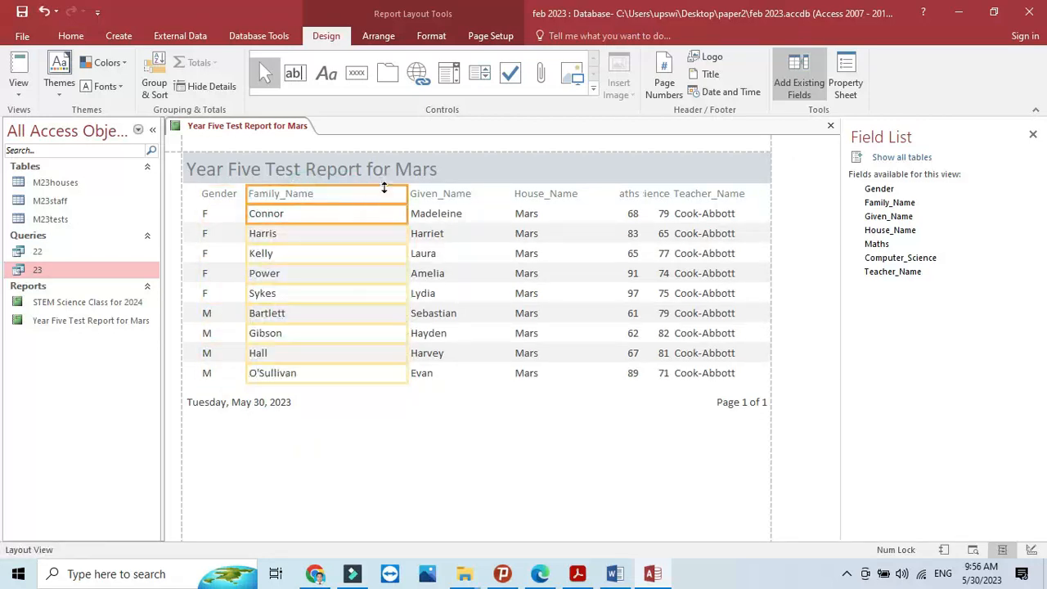
{"action": "left_click_drag", "start_coordinate": [403, 195], "coordinate": [340, 203]}
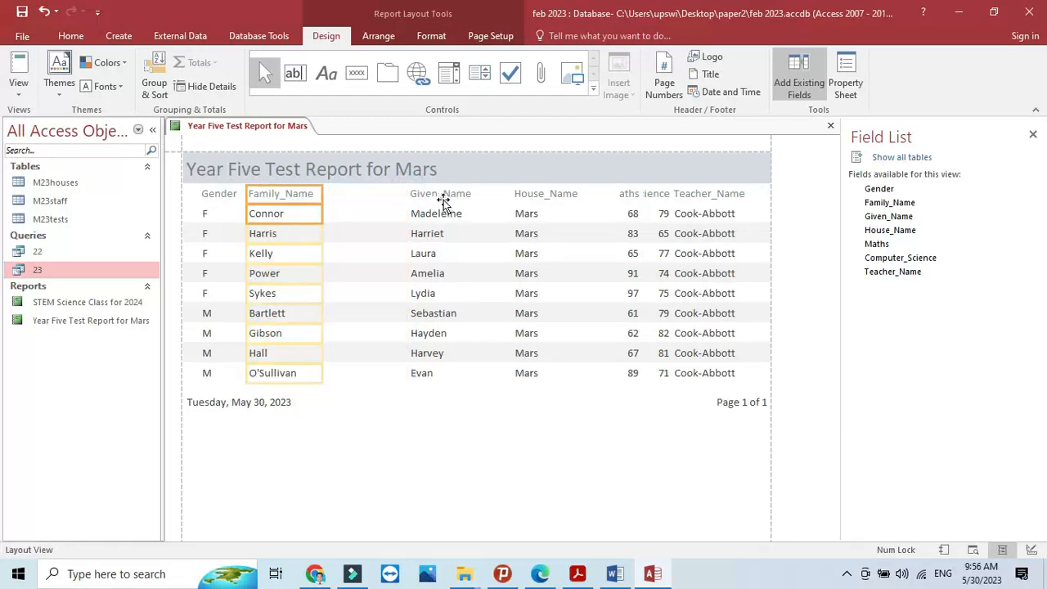
Shift the Given_Name and House_Name columns towards Family_Name and narrow them to fit their labels and data
{"action": "left_click", "coordinate": [417, 198]}
{"action": "left_click_drag", "start_coordinate": [416, 201], "coordinate": [324, 201]}
{"action": "left_click_drag", "start_coordinate": [513, 194], "coordinate": [400, 209]}
{"action": "left_click", "coordinate": [528, 194]}
{"action": "left_click", "coordinate": [532, 215]}
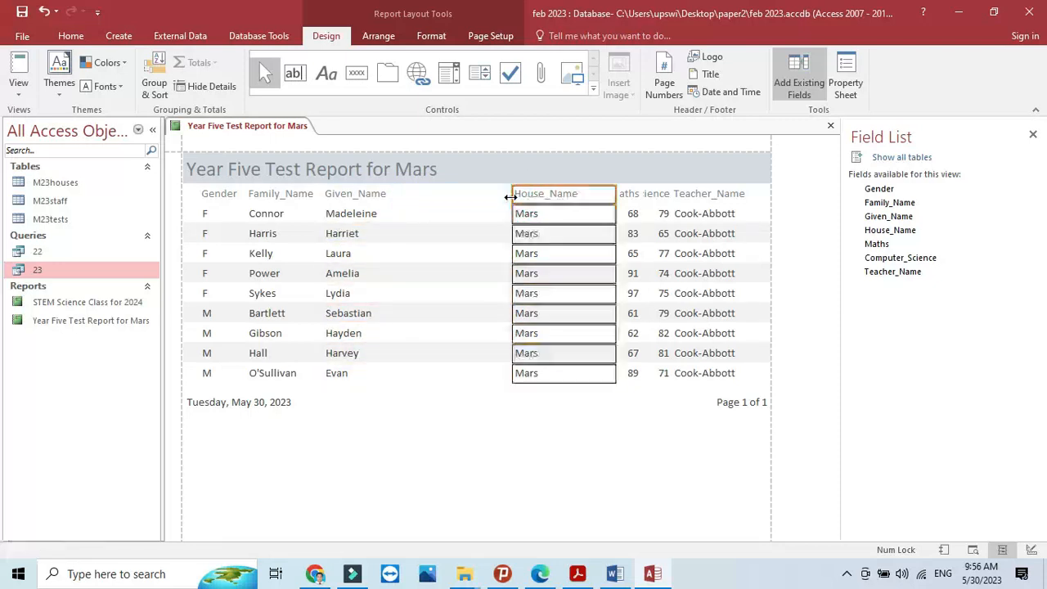
{"action": "left_click_drag", "start_coordinate": [511, 198], "coordinate": [396, 211]}
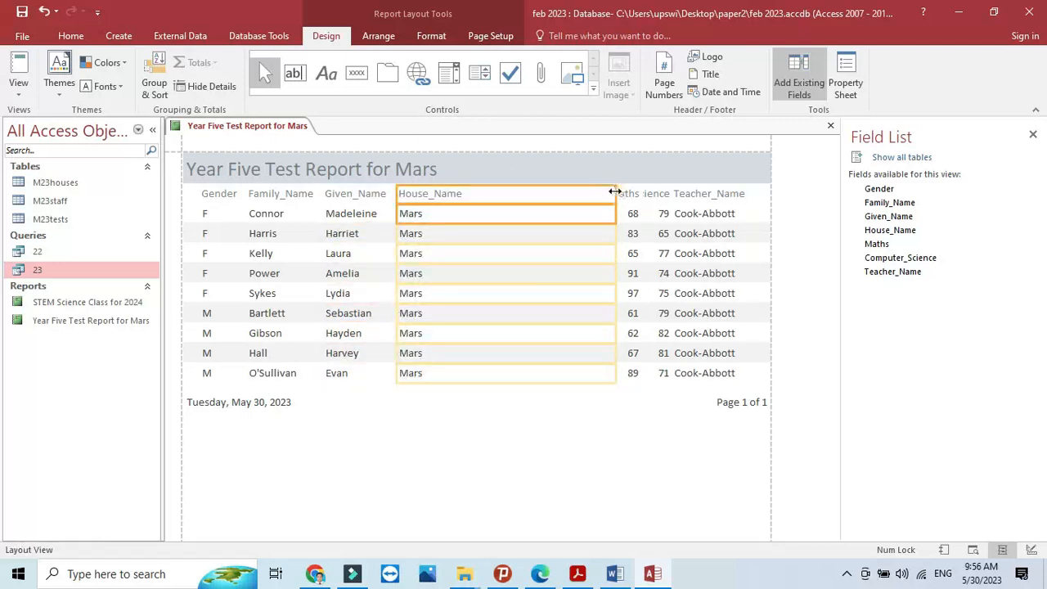
{"action": "left_click_drag", "start_coordinate": [615, 191], "coordinate": [471, 206]}
Fit the Maths column directly beside House_Name with its label fully visible
{"action": "left_click", "coordinate": [630, 196]}
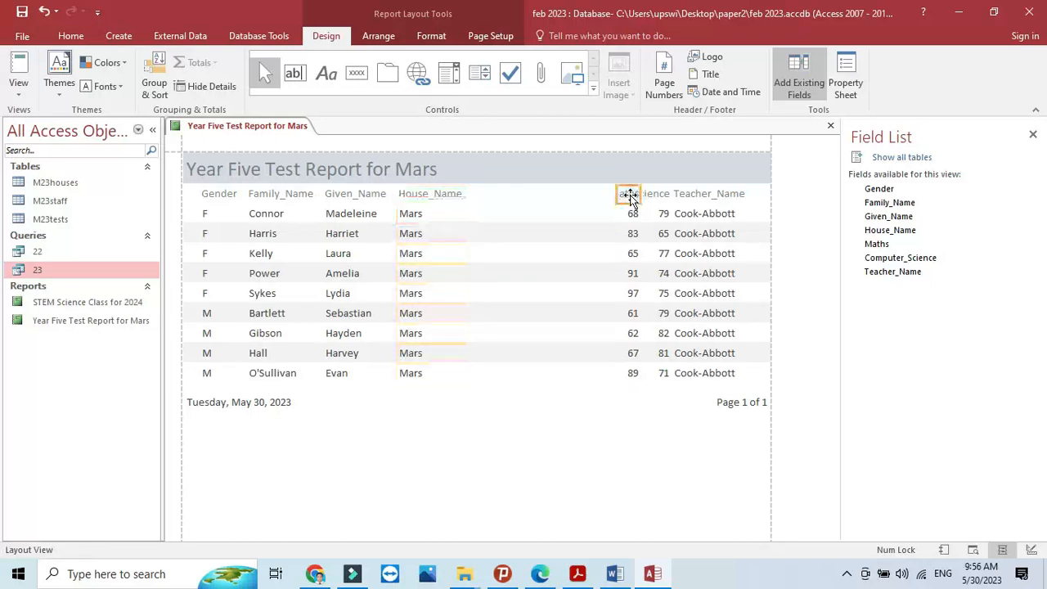
{"action": "left_click", "coordinate": [632, 214], "text": "ctrl"}
{"action": "left_click_drag", "start_coordinate": [616, 200], "coordinate": [477, 200]}
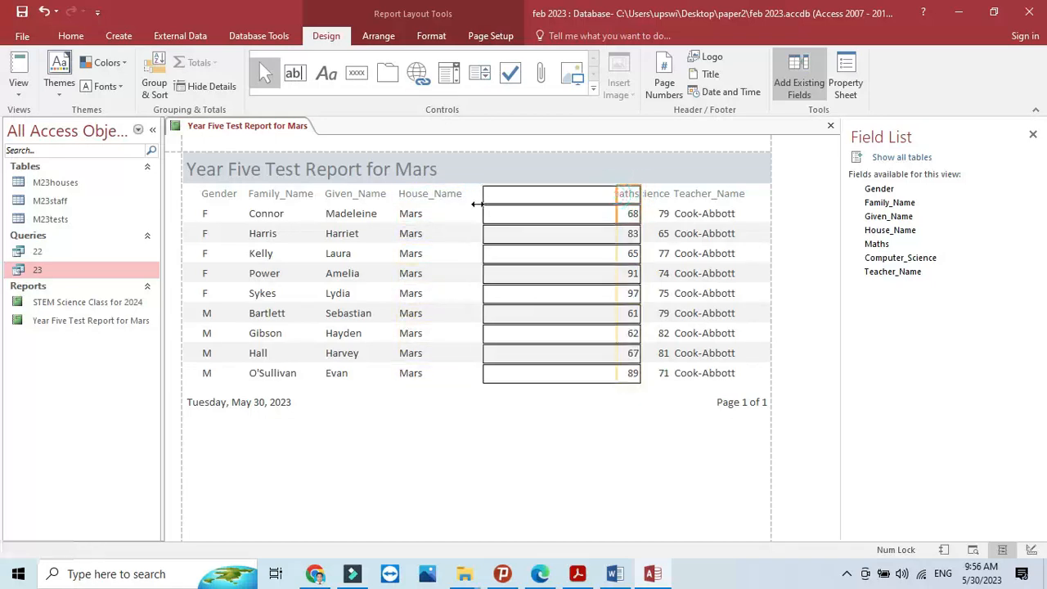
{"action": "left_click_drag", "start_coordinate": [643, 193], "coordinate": [522, 202]}
Resize the Computer_Science column to show its full label beside Maths, and extend the Teacher_Name column up to it
{"action": "left_click", "coordinate": [663, 196]}
{"action": "left_click", "coordinate": [661, 213], "text": "ctrl"}
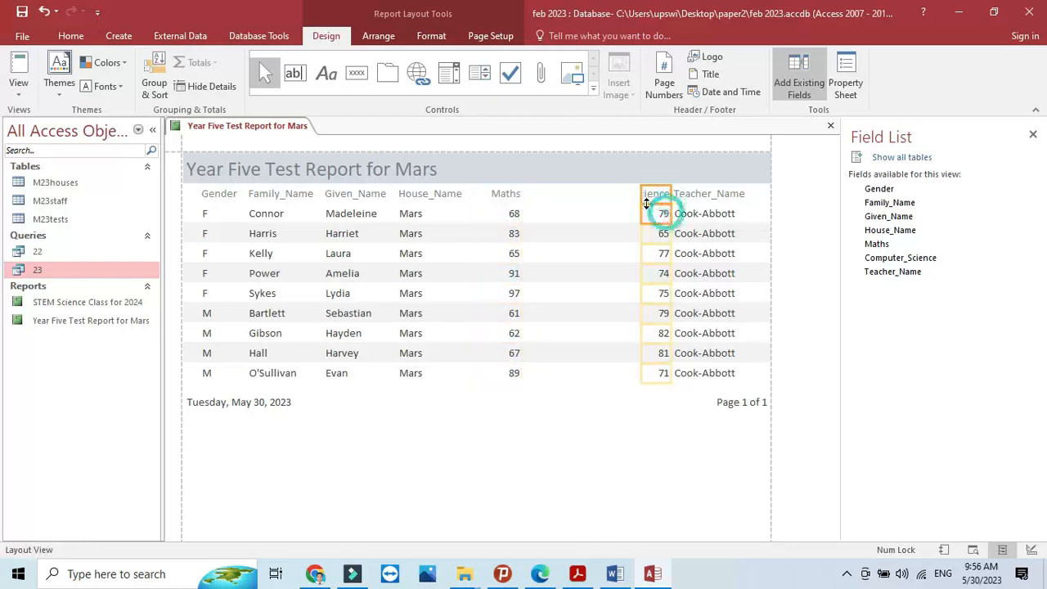
{"action": "left_click_drag", "start_coordinate": [641, 197], "coordinate": [529, 198]}
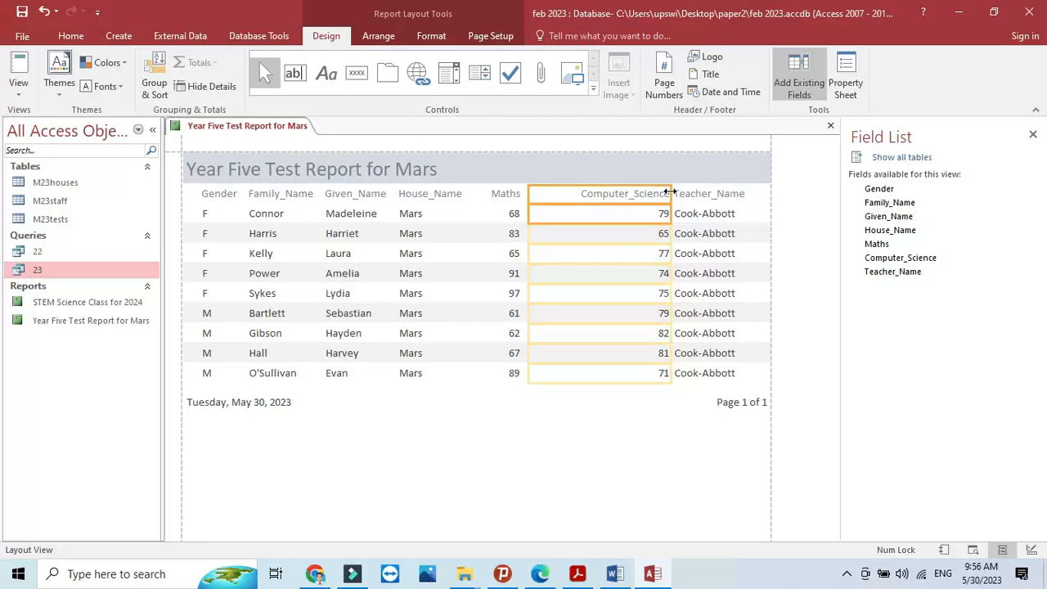
{"action": "left_click_drag", "start_coordinate": [671, 196], "coordinate": [645, 195]}
{"action": "left_click", "coordinate": [683, 197]}
{"action": "left_click", "coordinate": [682, 211], "text": "ctrl"}
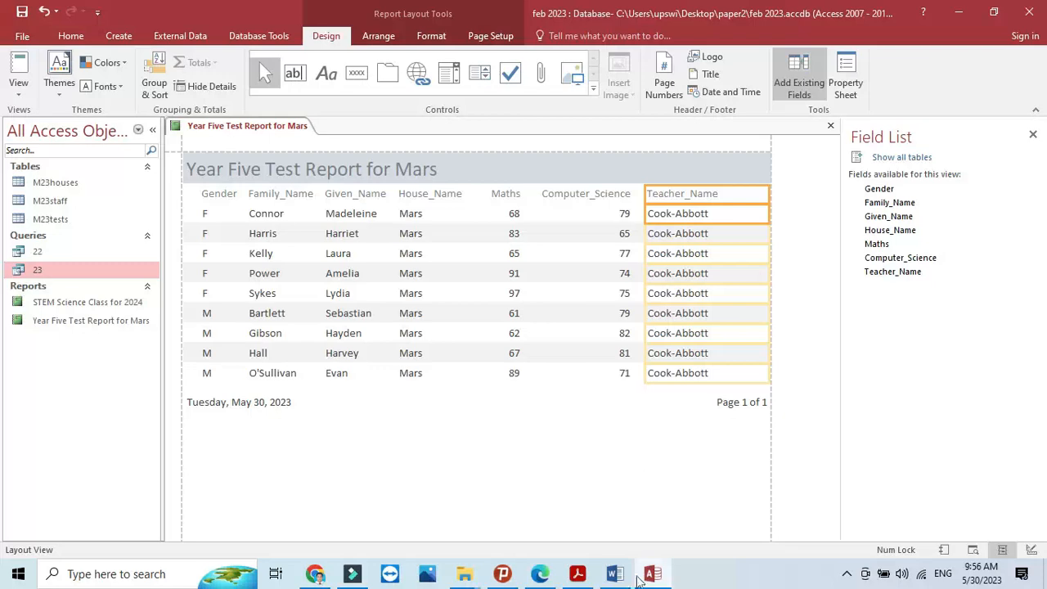
Check the average requirement in the exam paper and add an Average total below the Maths column of the report
{"action": "left_click", "coordinate": [578, 574]}
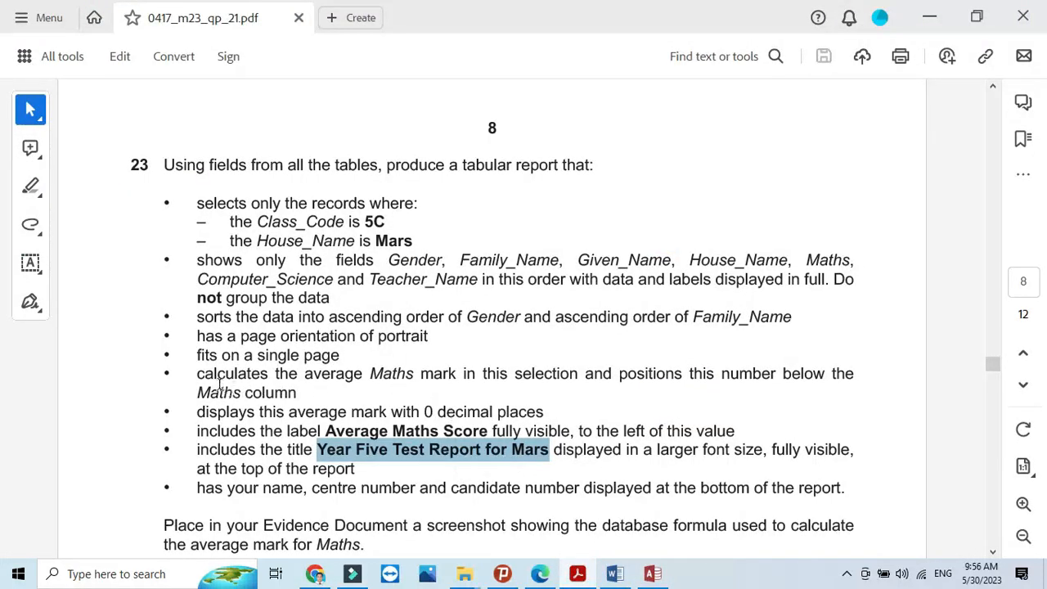
{"action": "left_click_drag", "start_coordinate": [202, 378], "coordinate": [509, 377]}
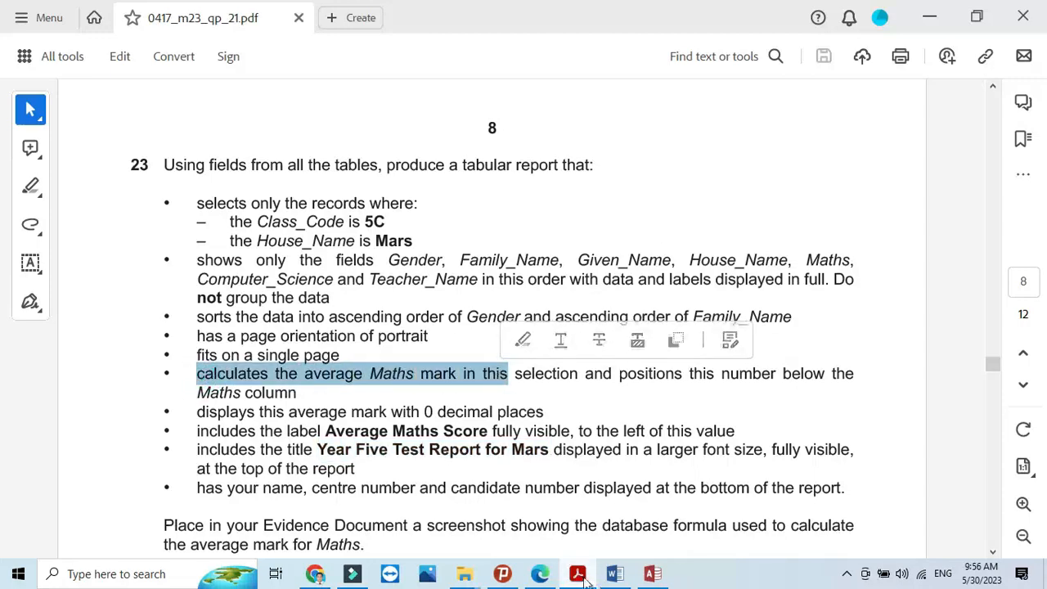
{"action": "key", "text": "alt+Tab"}
{"action": "left_click", "coordinate": [509, 231]}
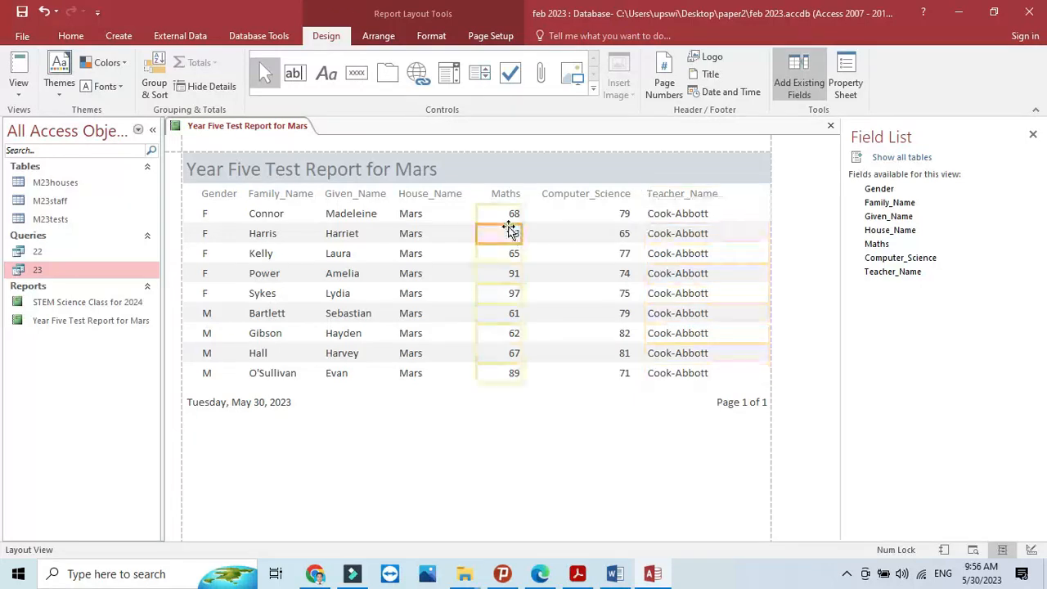
{"action": "right_click", "coordinate": [509, 217]}
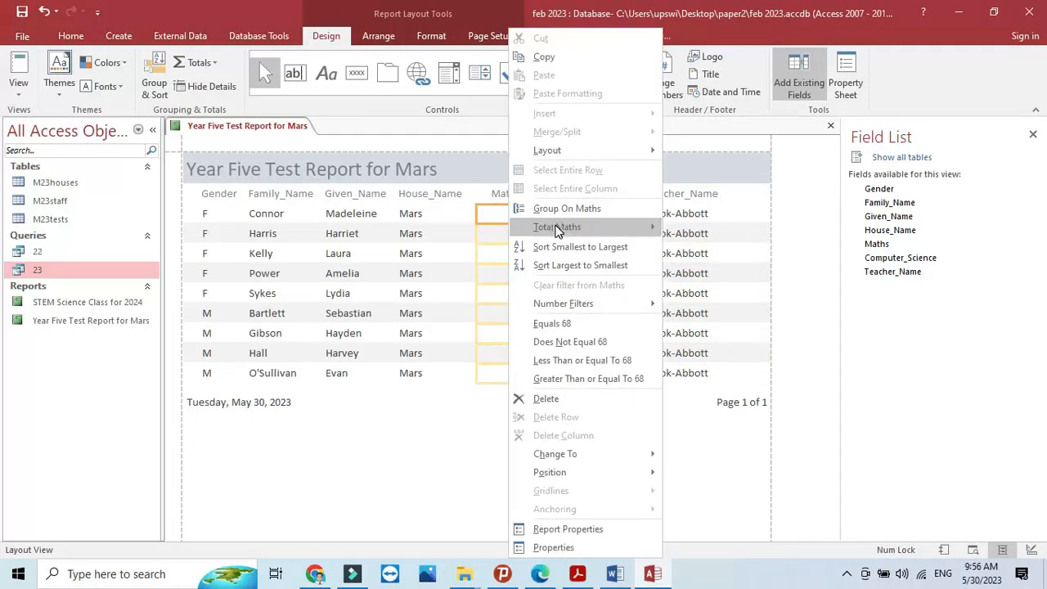
{"action": "mouse_move", "coordinate": [559, 228]}
{"action": "left_click", "coordinate": [738, 252]}
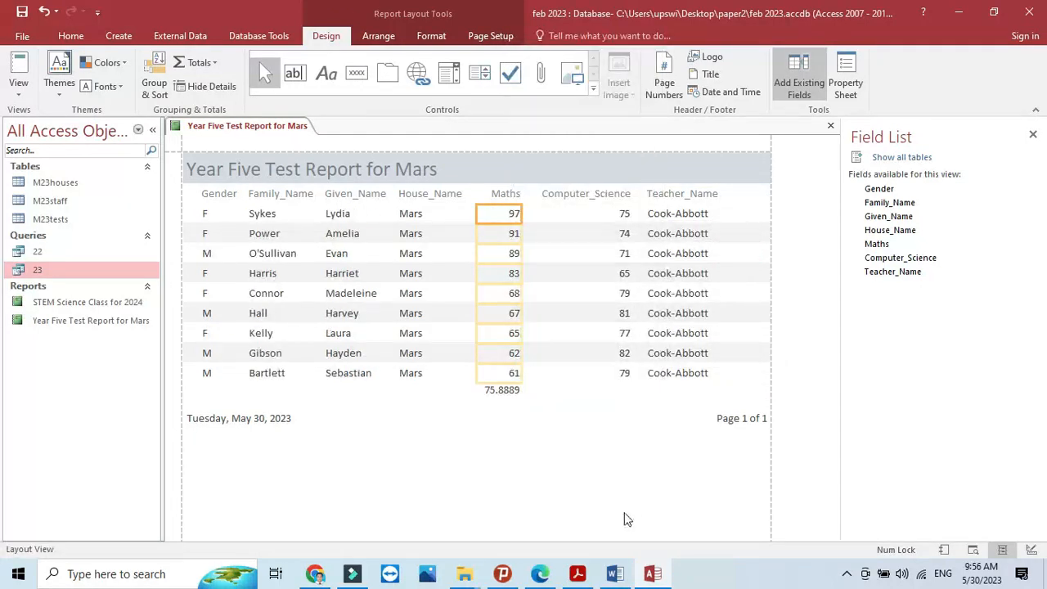
Check the required decimal places in the exam paper and narrow the Maths average box so it displays 0 decimal places
{"action": "left_click", "coordinate": [578, 574]}
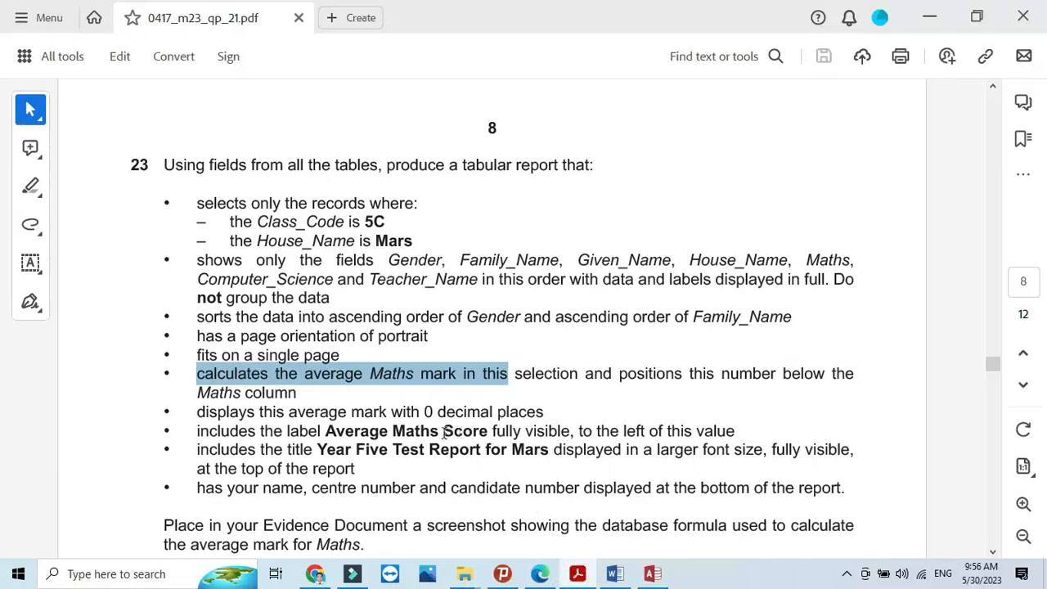
{"action": "left_click", "coordinate": [575, 574]}
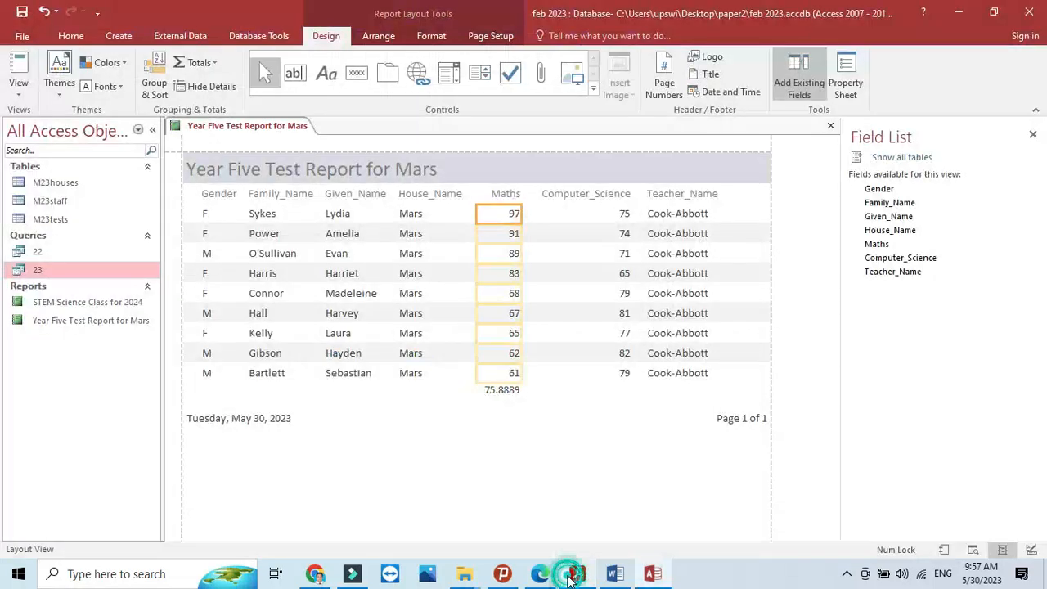
{"action": "left_click", "coordinate": [504, 393]}
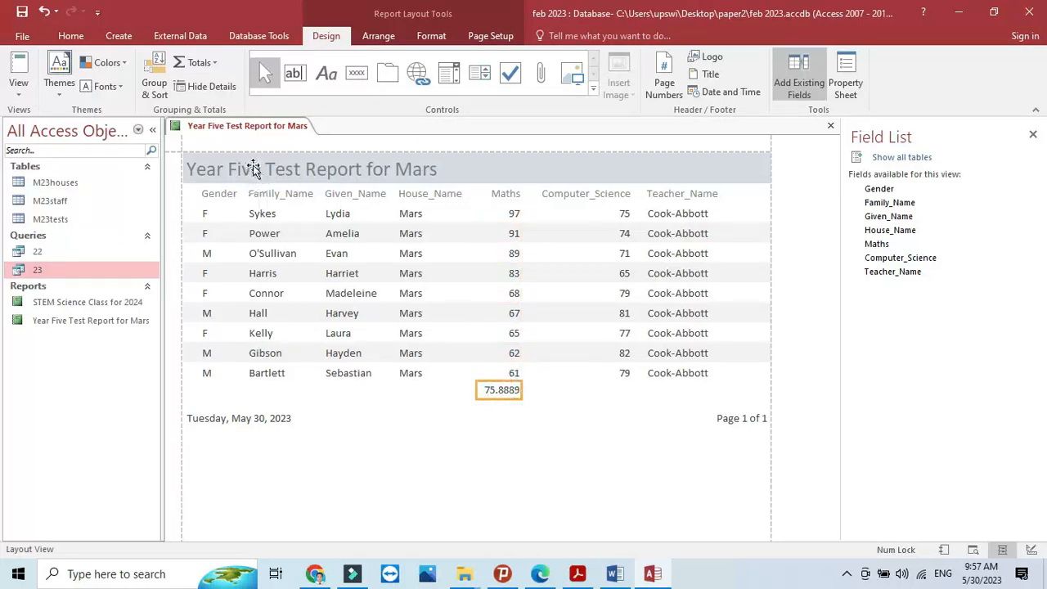
{"action": "right_click", "coordinate": [244, 129]}
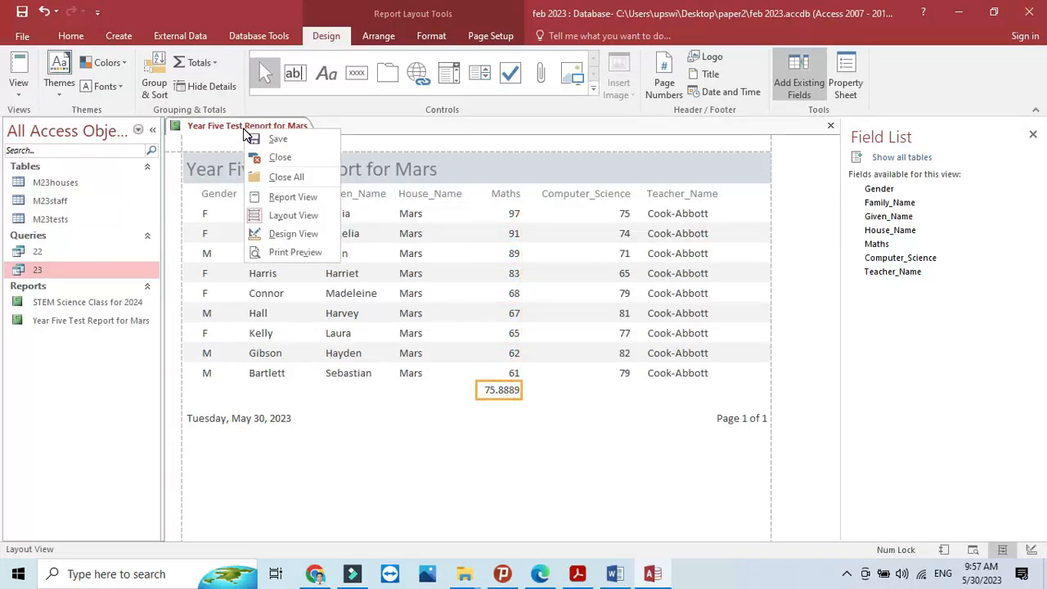
{"action": "left_click", "coordinate": [524, 394]}
{"action": "left_click", "coordinate": [524, 393]}
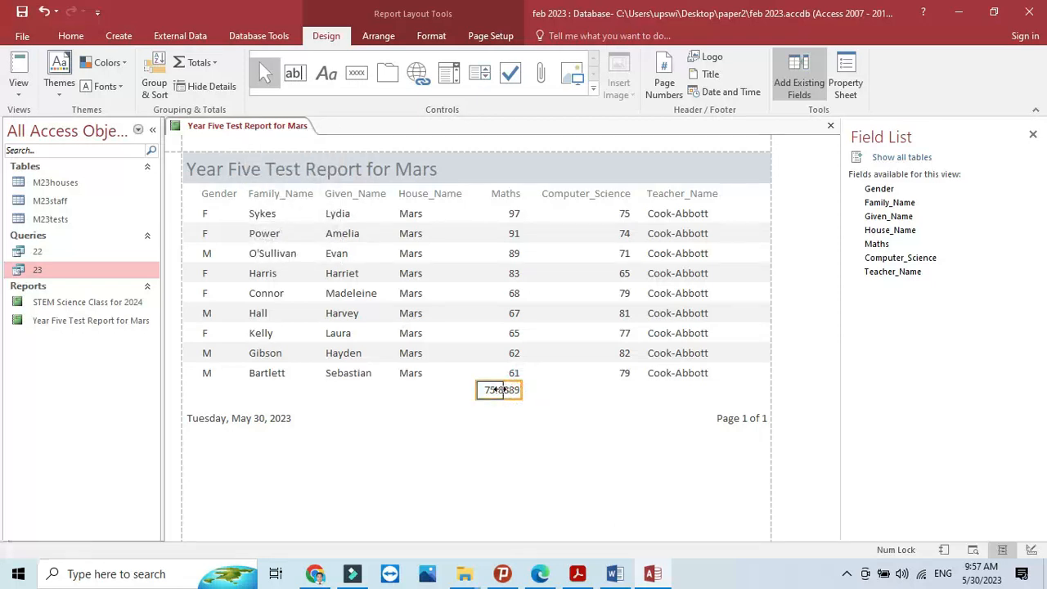
{"action": "left_click_drag", "start_coordinate": [500, 391], "coordinate": [497, 390]}
Add a caption to the Maths average and replace its text with "Average Maths Score" copied from the exam paper
{"action": "left_click", "coordinate": [578, 574]}
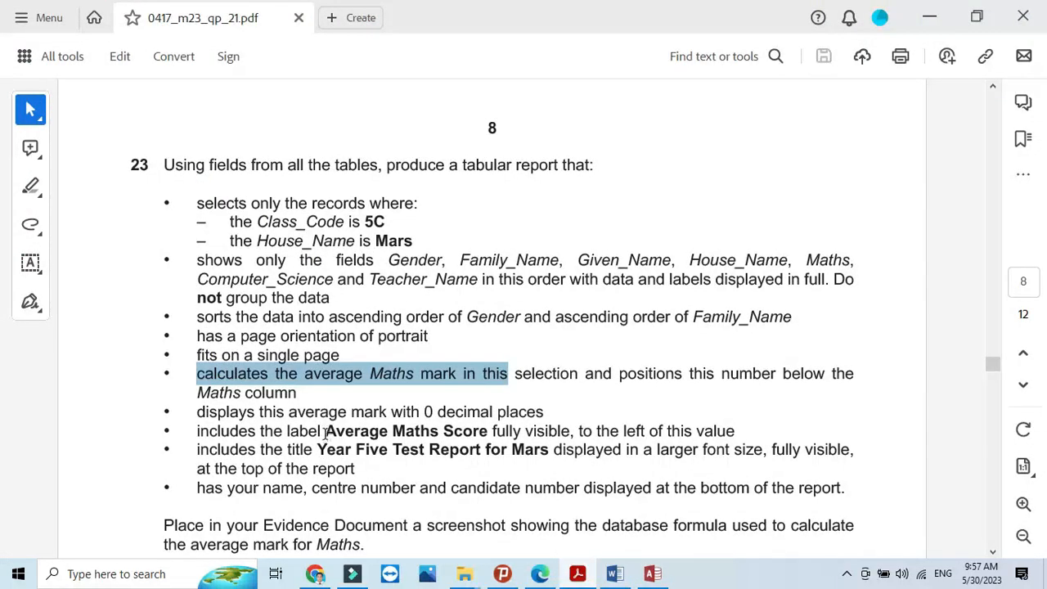
{"action": "left_click_drag", "start_coordinate": [326, 434], "coordinate": [483, 433]}
{"action": "right_click", "coordinate": [483, 432]}
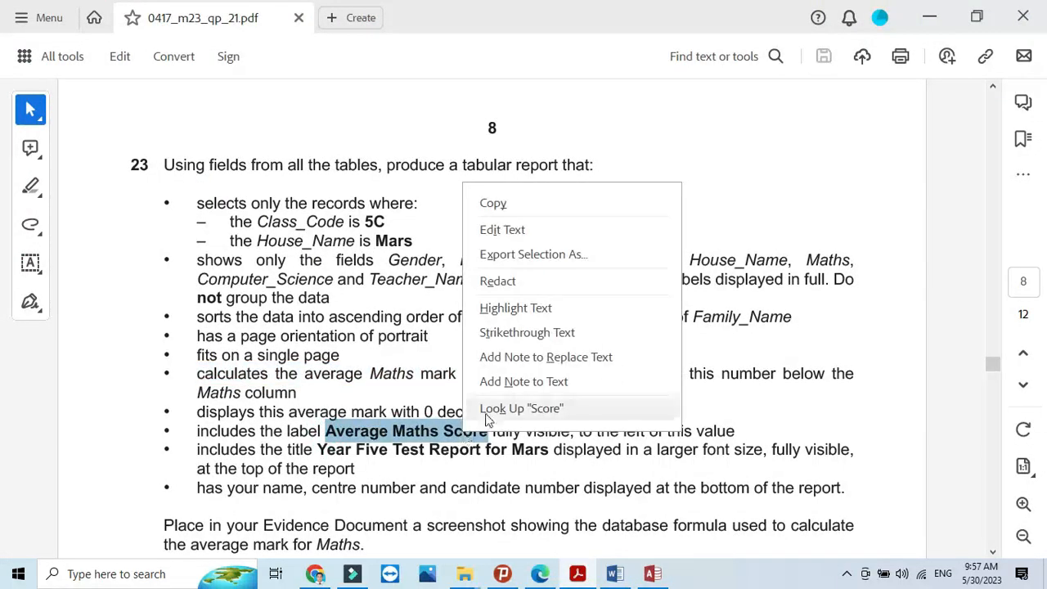
{"action": "left_click", "coordinate": [495, 203]}
{"action": "left_click", "coordinate": [583, 574]}
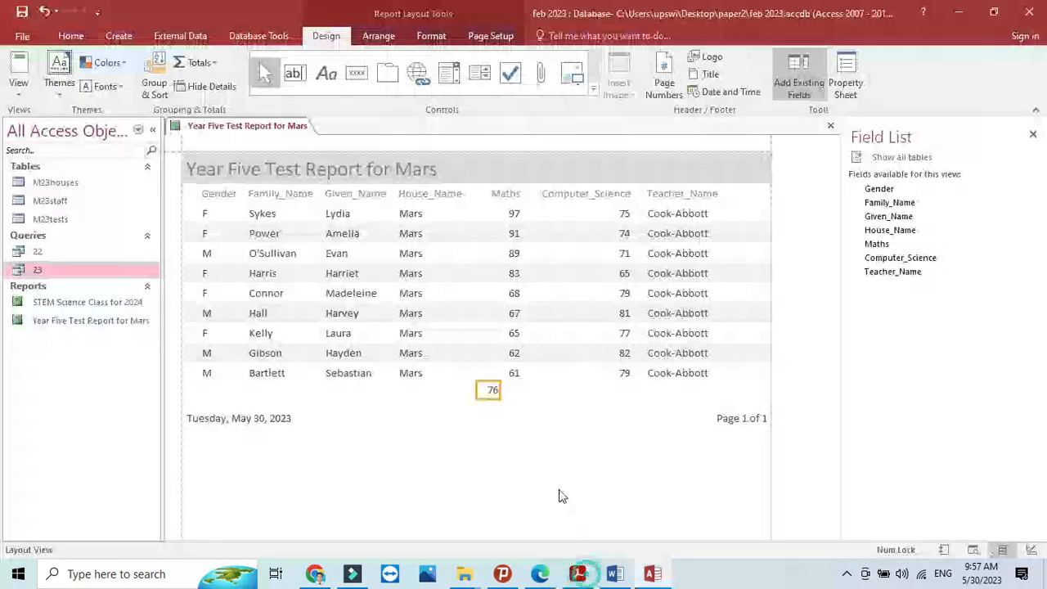
{"action": "right_click", "coordinate": [491, 389]}
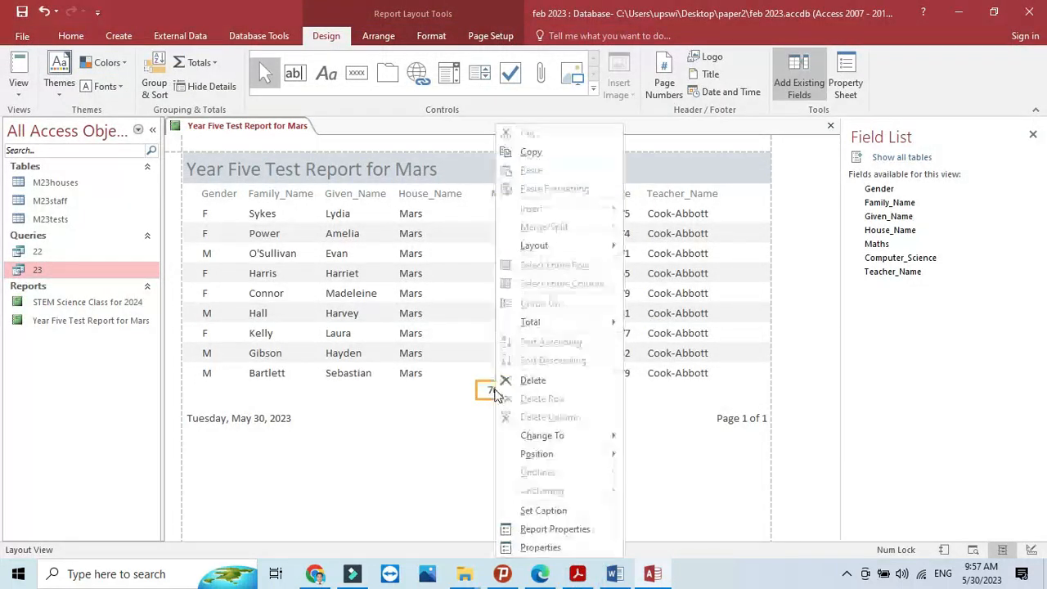
{"action": "left_click", "coordinate": [561, 511]}
{"action": "left_click", "coordinate": [466, 390]}
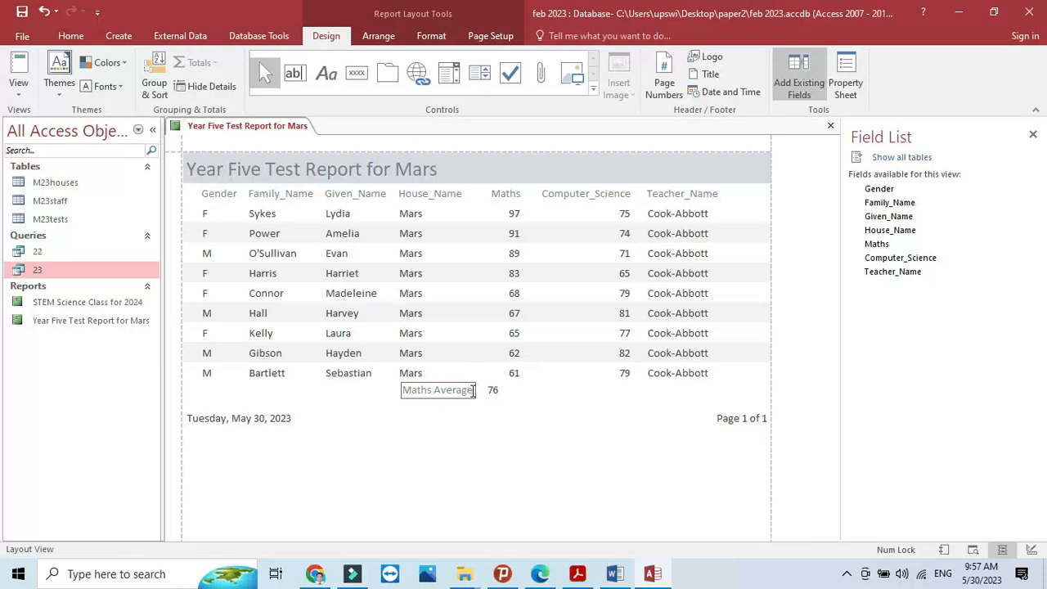
{"action": "left_click_drag", "start_coordinate": [473, 391], "coordinate": [385, 395]}
{"action": "type", "text": "Average Maths Score"}
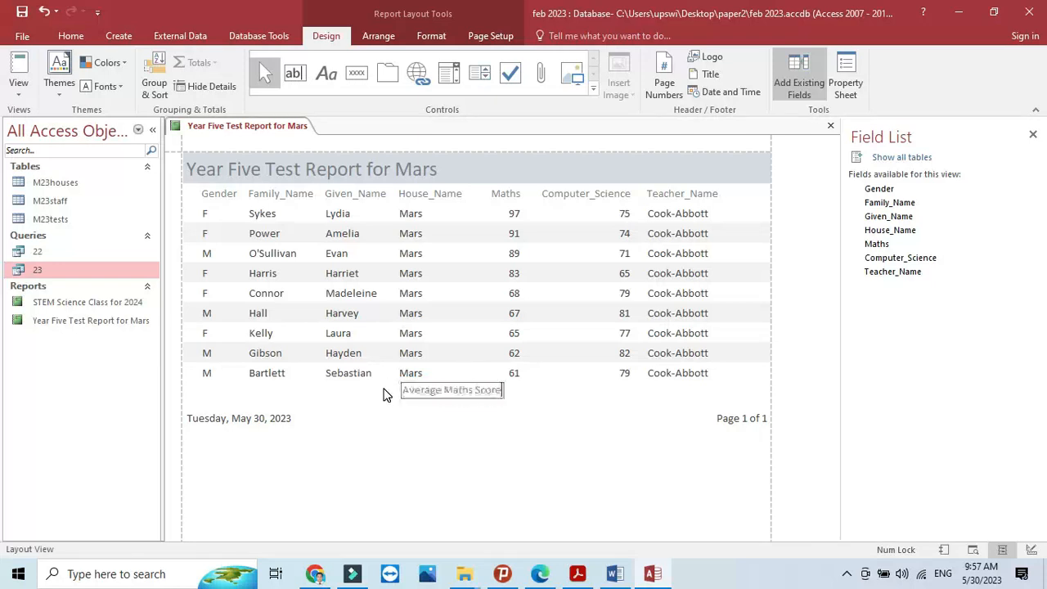
Resize the Average Maths Score label so it sits beside the average value, and return to the exam paper's question 23 requirements
{"action": "left_click_drag", "start_coordinate": [398, 389], "coordinate": [347, 389]}
{"action": "left_click_drag", "start_coordinate": [506, 388], "coordinate": [454, 391]}
{"action": "left_click", "coordinate": [524, 462]}
{"action": "left_click", "coordinate": [587, 583]}
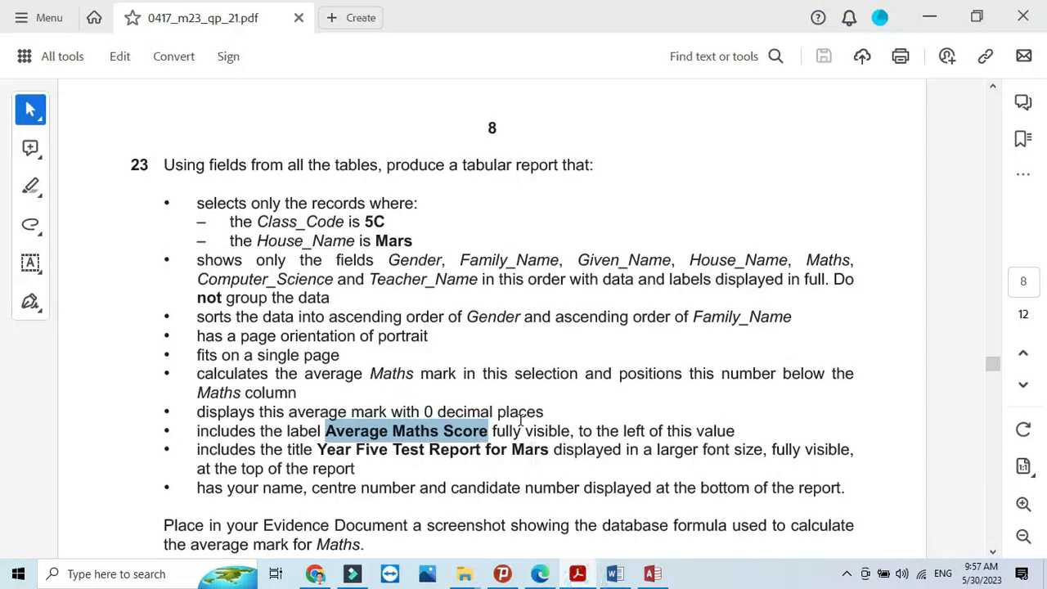
Check the remaining requirements in question 23 and add a page footer label in Access with the candidate's name, centre number and candidate number
{"action": "scroll", "coordinate": [524, 450], "scroll_direction": "down", "scroll_amount": 1}
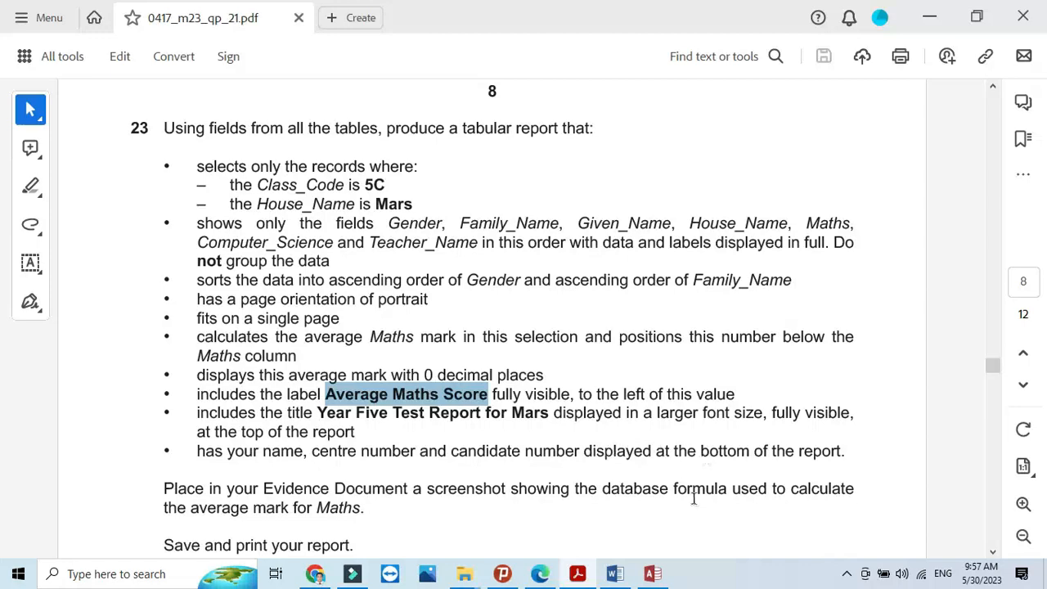
{"action": "left_click", "coordinate": [587, 581]}
{"action": "right_click", "coordinate": [228, 125]}
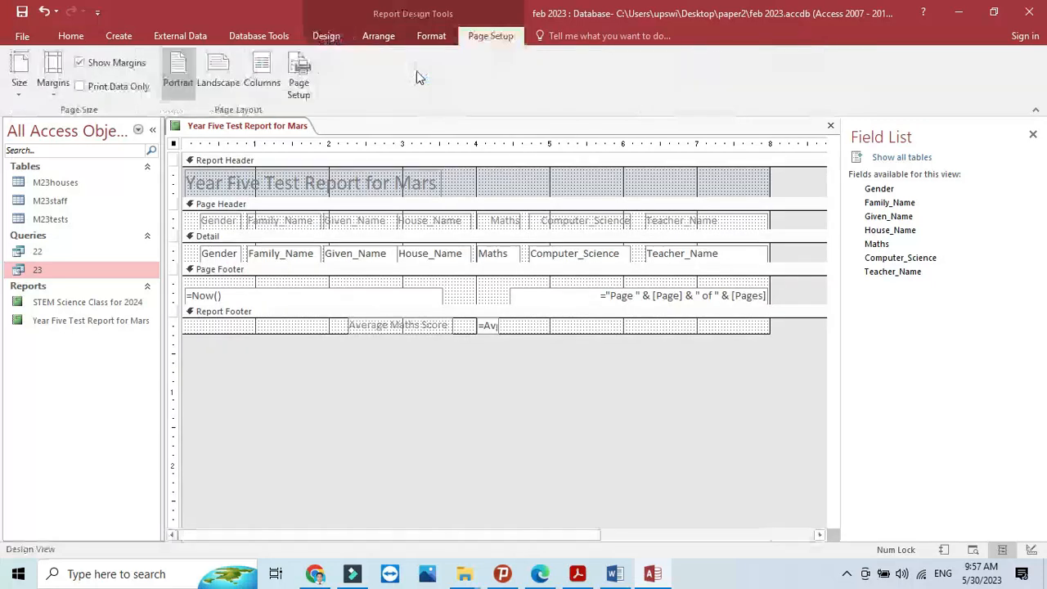
{"action": "left_click", "coordinate": [327, 36]}
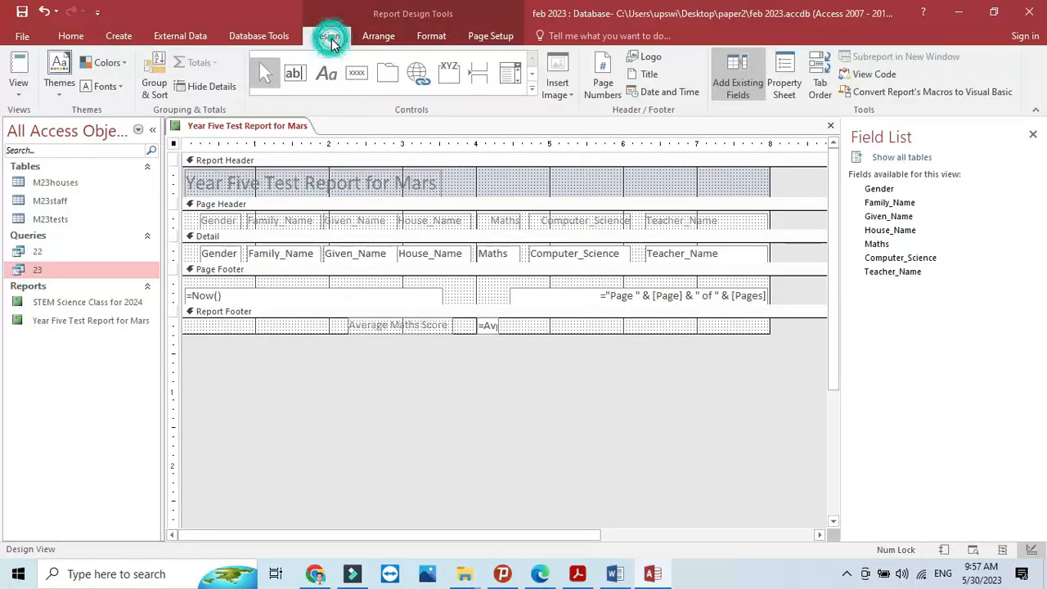
{"action": "left_click", "coordinate": [326, 74]}
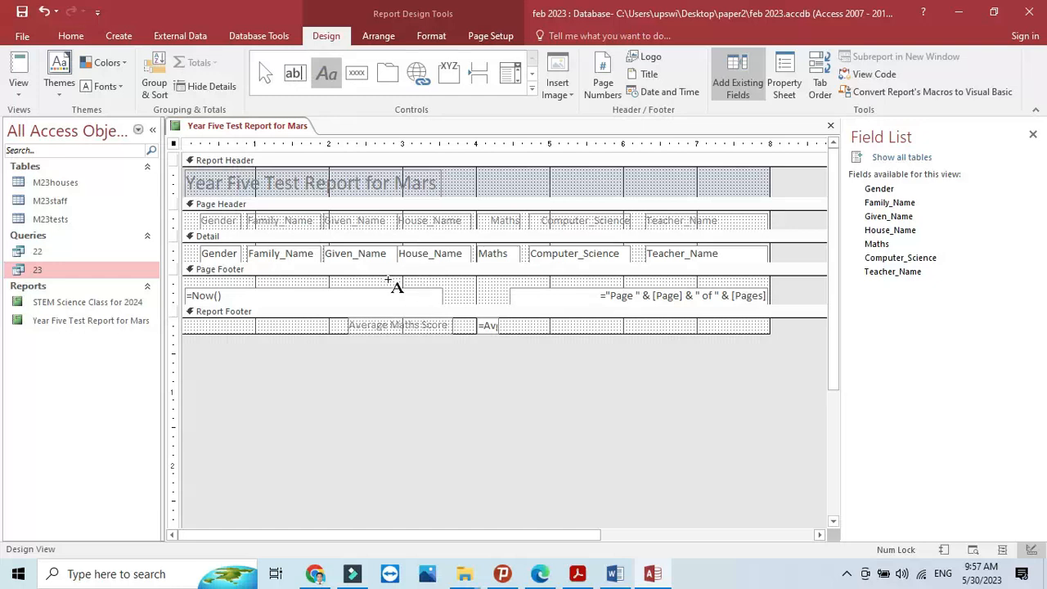
{"action": "double_click", "coordinate": [374, 275]}
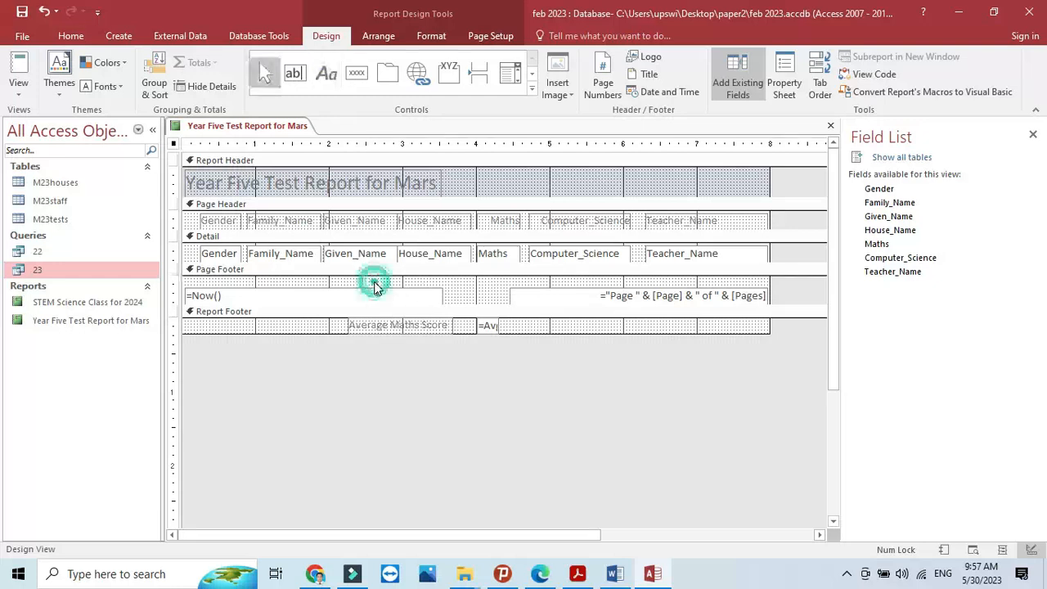
{"action": "left_click", "coordinate": [326, 74]}
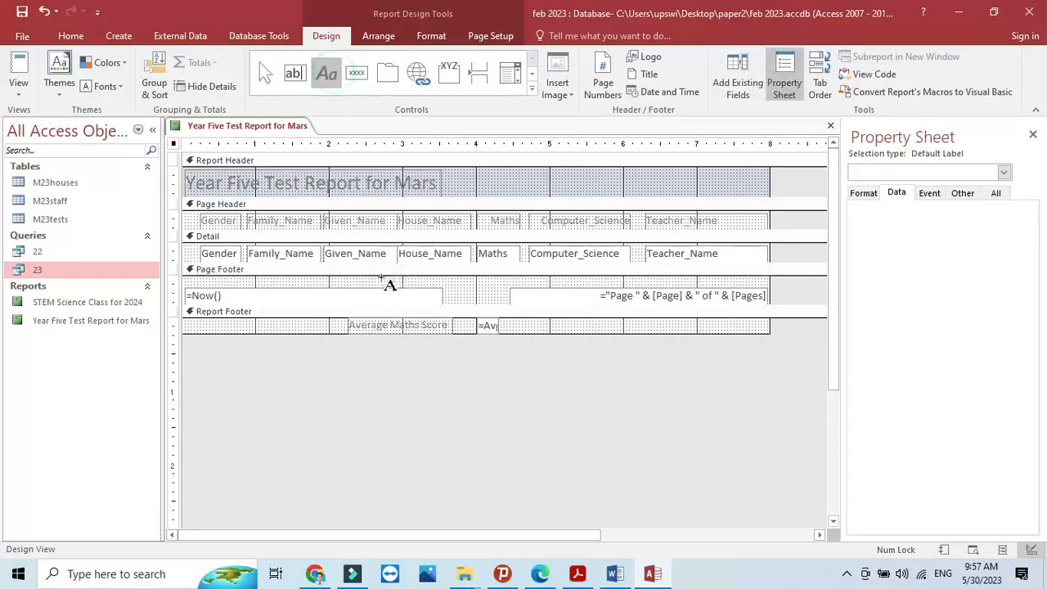
{"action": "left_click_drag", "start_coordinate": [378, 283], "coordinate": [560, 303]}
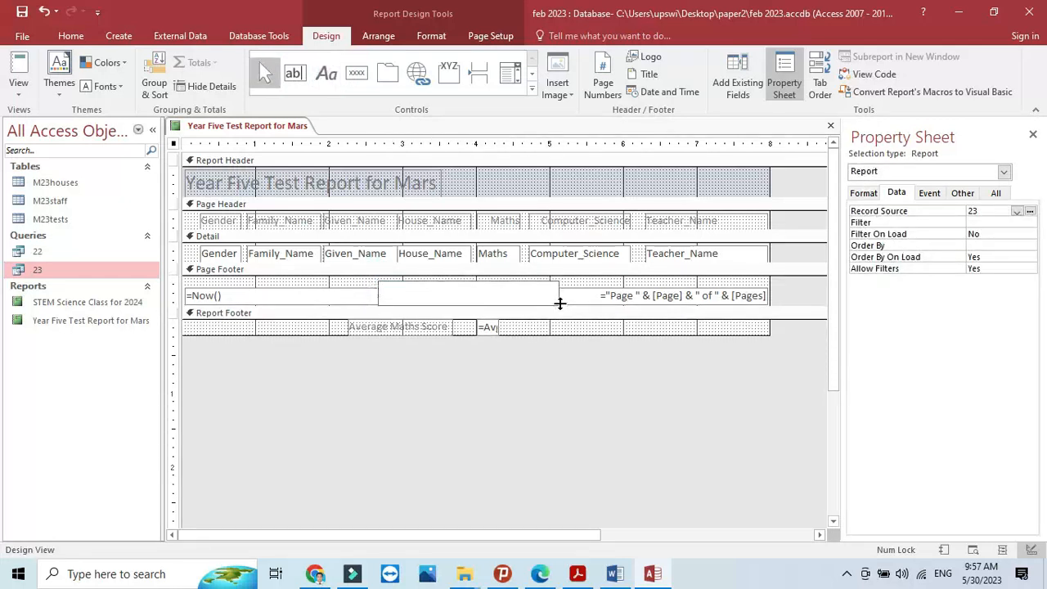
{"action": "type", "text": "Fahim"}
{"action": "key", "text": "Caps_Lock"}
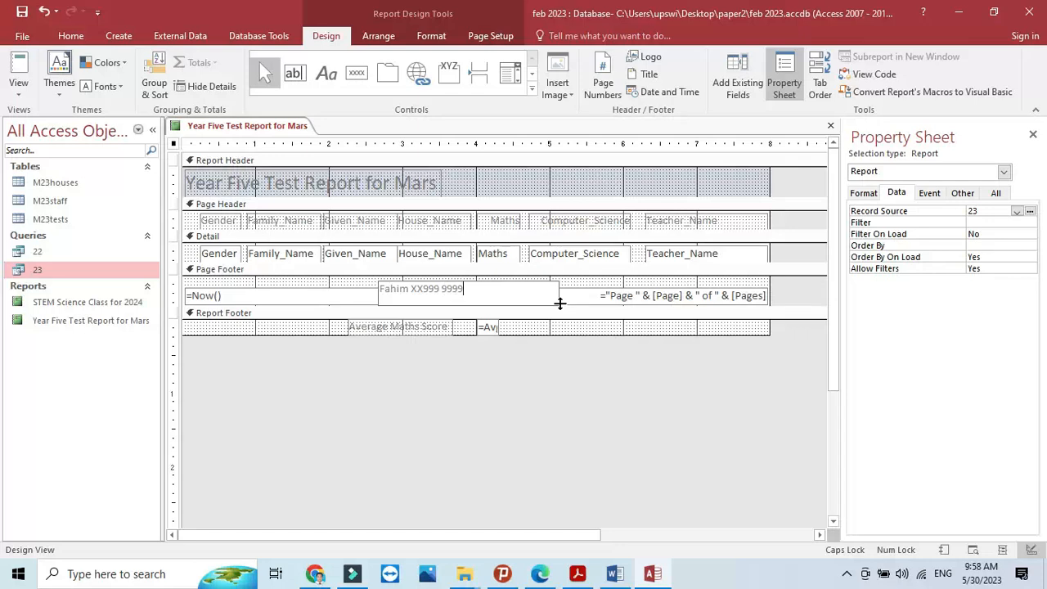
{"action": "left_click", "coordinate": [575, 330]}
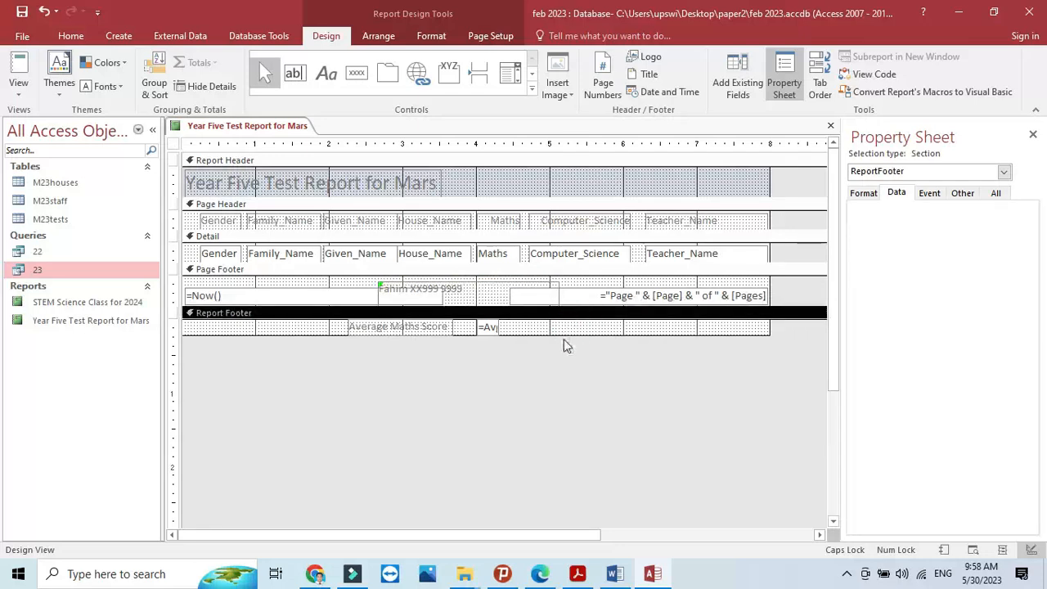
Widen the Maths average box to show the full formula =Avg([Maths]) and capture a screenshot of it with its label
{"action": "left_click", "coordinate": [491, 329]}
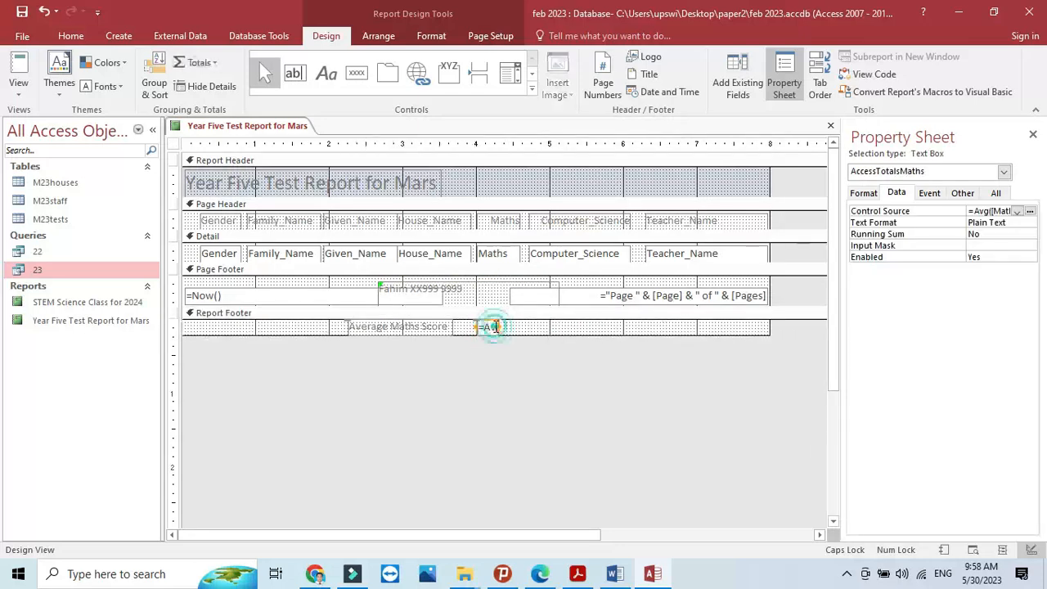
{"action": "left_click_drag", "start_coordinate": [494, 327], "coordinate": [546, 328]}
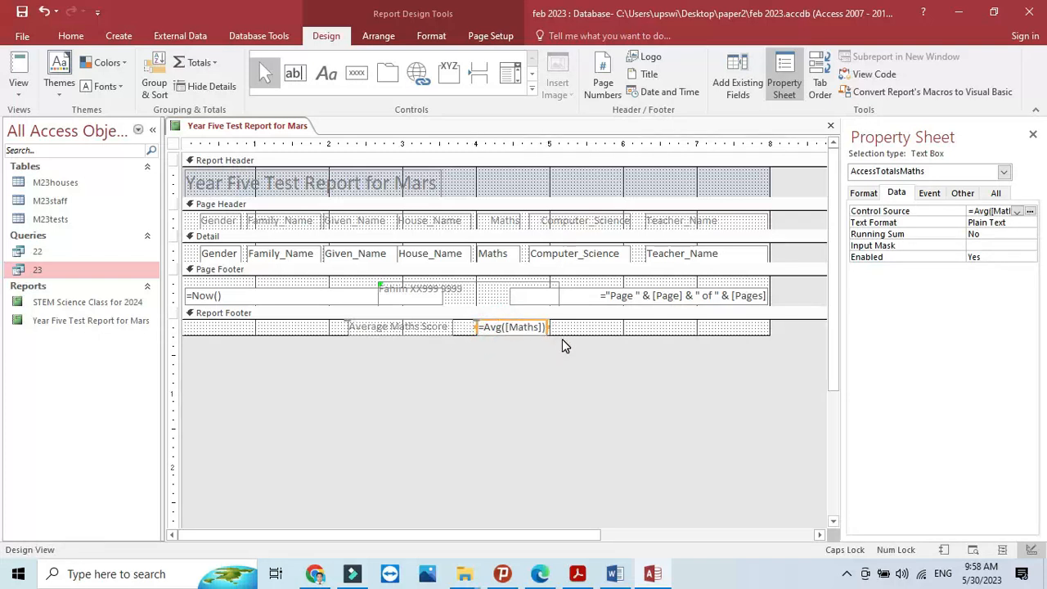
{"action": "key", "text": "super+shift+s"}
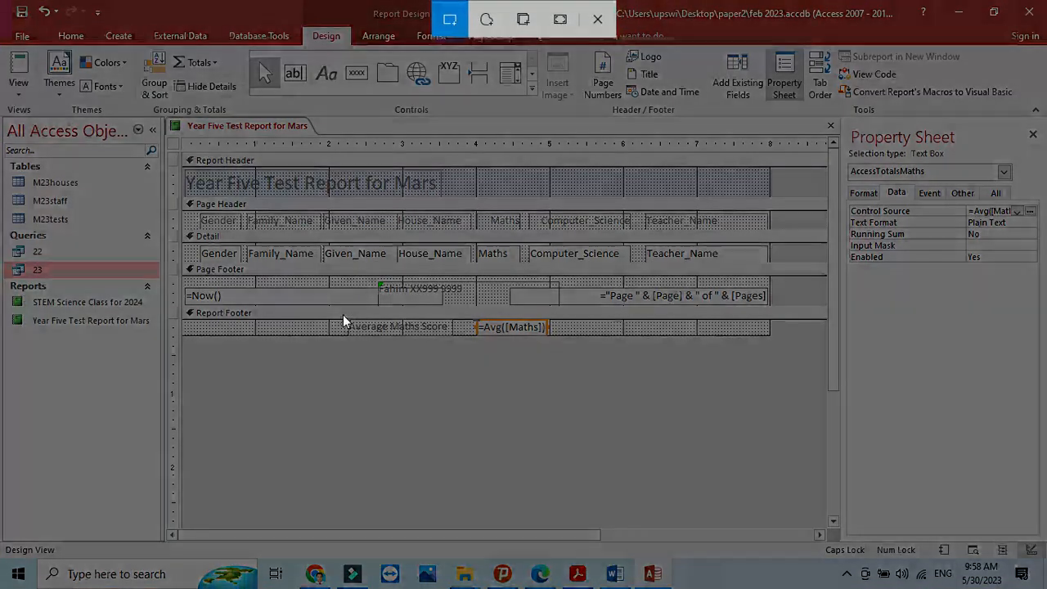
{"action": "mouse_move", "coordinate": [343, 315]}
{"action": "left_mouse_down"}
{"action": "mouse_move", "coordinate": [364, 327]}
{"action": "mouse_move", "coordinate": [556, 335]}
{"action": "left_mouse_up"}
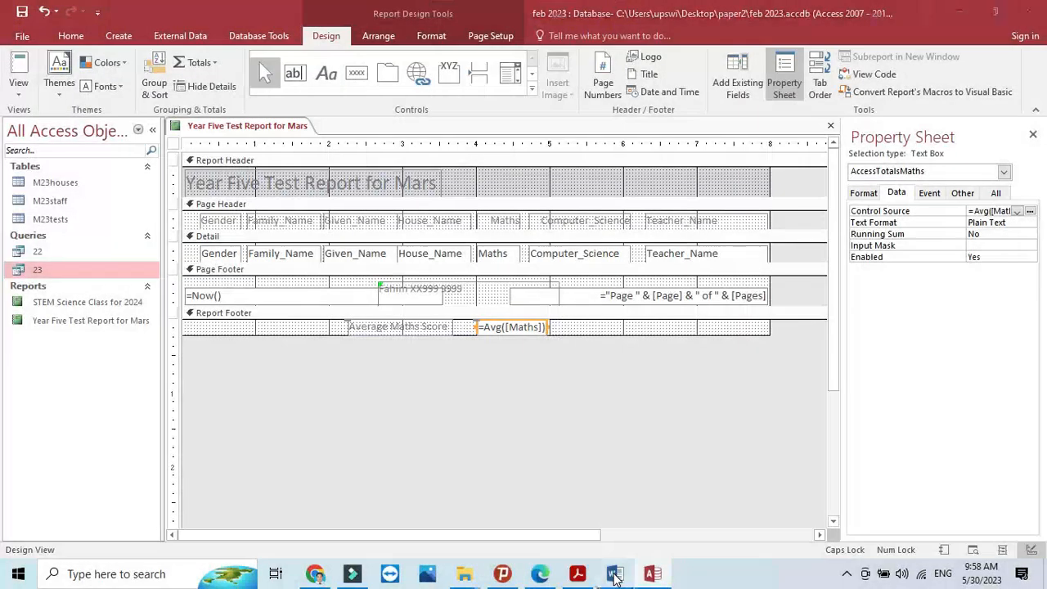
Paste the formula screenshot under Step 23 – EVIDENCE 9 in the Word evidence document, put the Step 24 heading on its own line and save
{"action": "left_click", "coordinate": [616, 574]}
{"action": "left_click", "coordinate": [350, 472]}
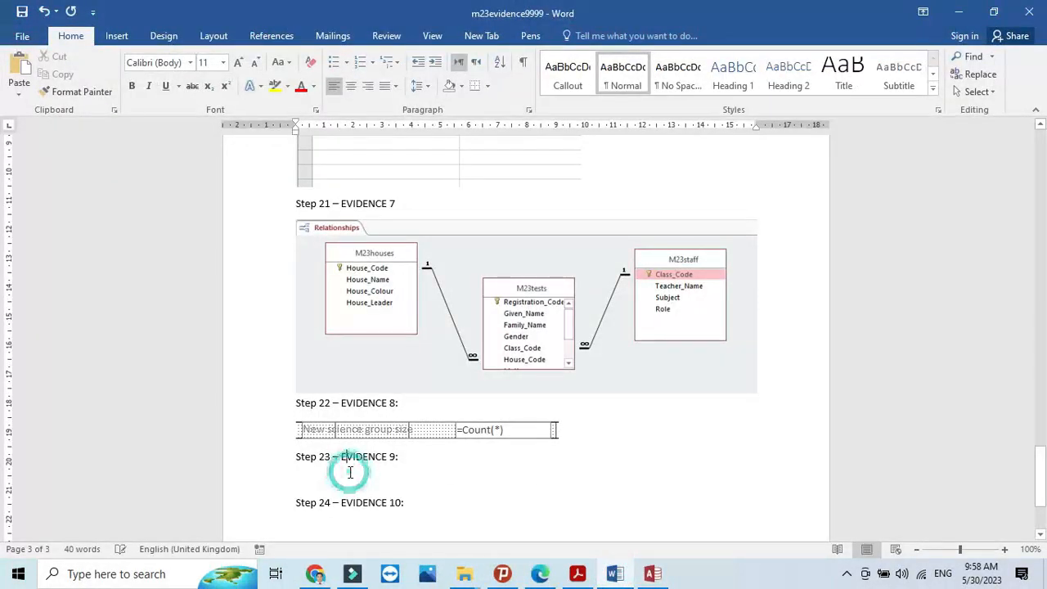
{"action": "double_click", "coordinate": [306, 477]}
{"action": "left_click", "coordinate": [19, 67]}
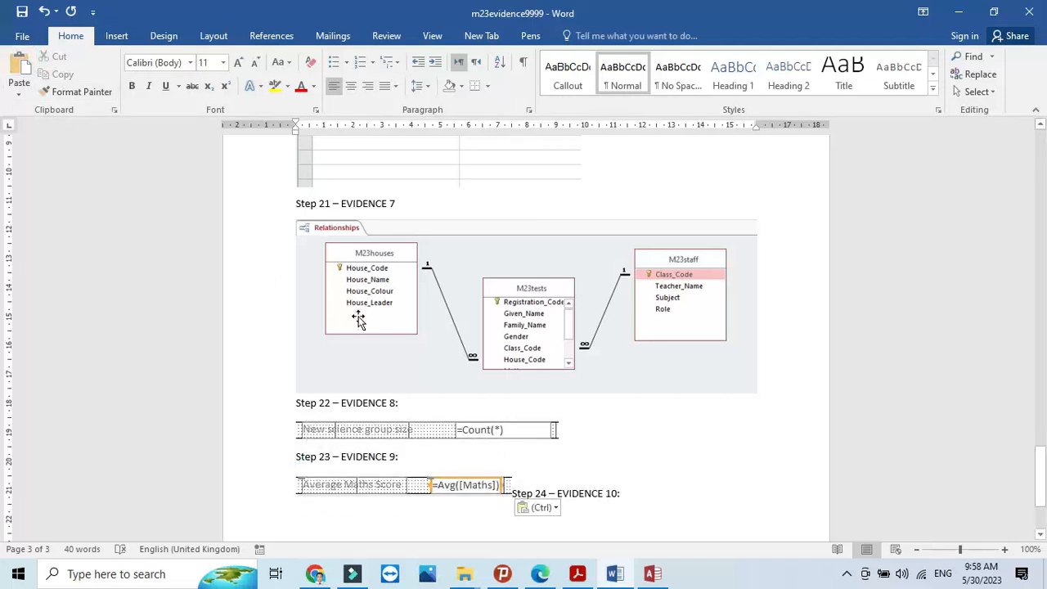
{"action": "key", "text": "Return"}
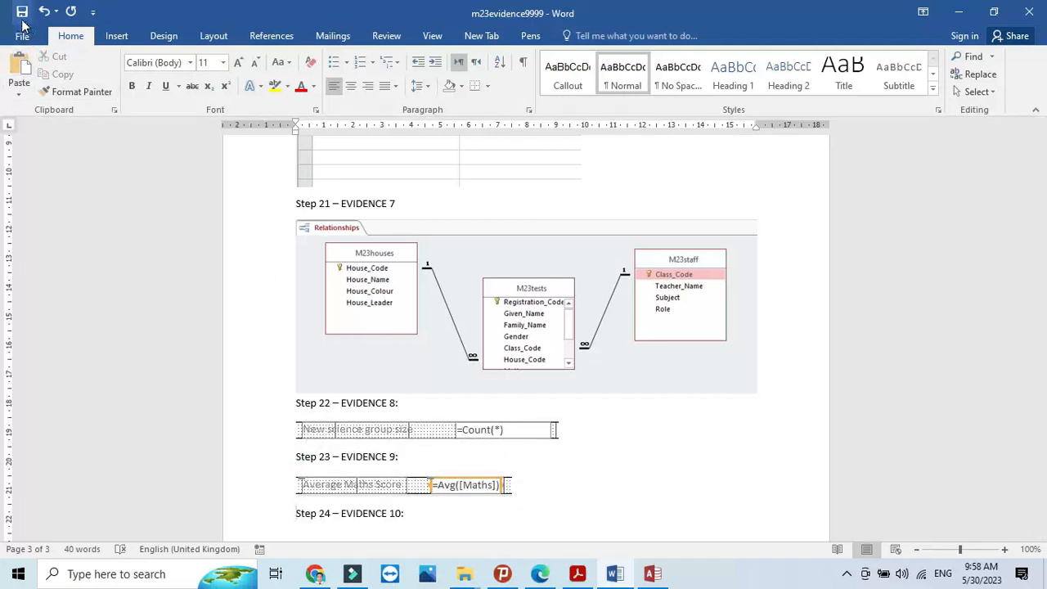
{"action": "left_click", "coordinate": [22, 11]}
Read question 24's export requirements in the exam paper PDF and copy the required file name YEAR 5
{"action": "left_click", "coordinate": [578, 573]}
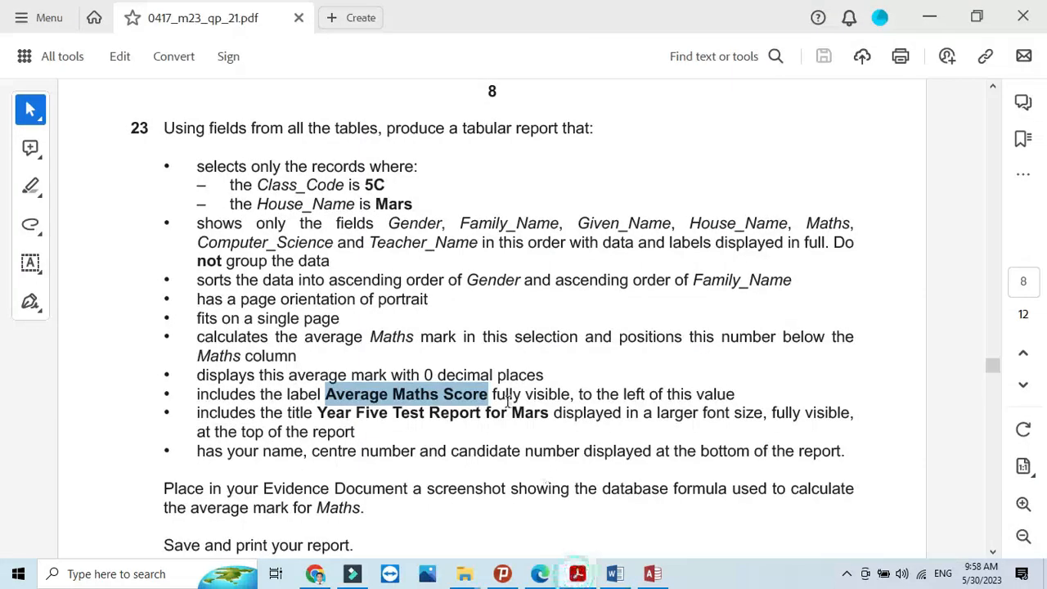
{"action": "scroll", "coordinate": [507, 396], "scroll_direction": "down", "scroll_amount": 5}
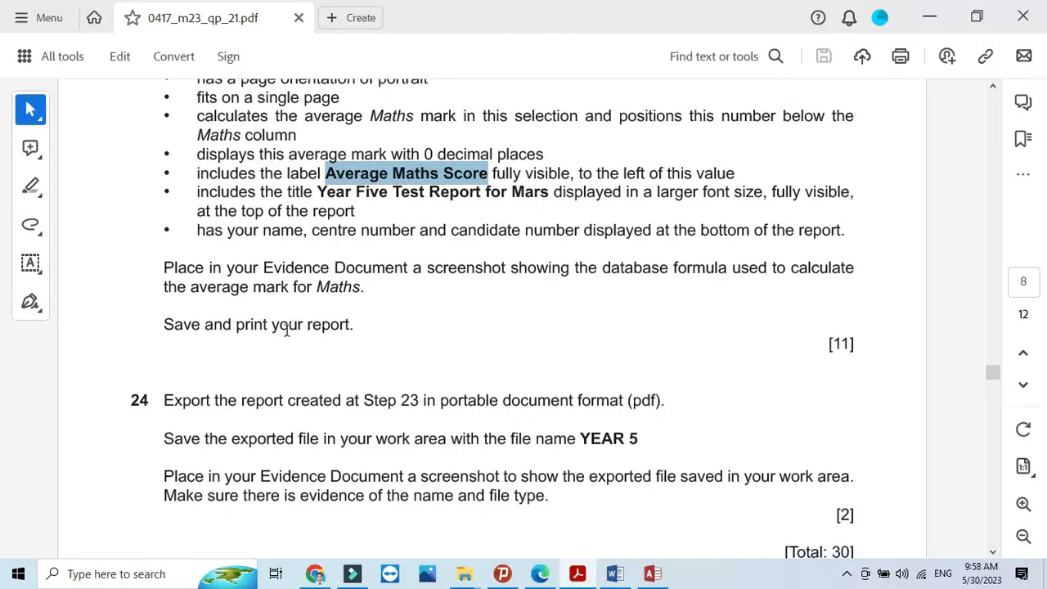
{"action": "scroll", "coordinate": [354, 319], "scroll_direction": "down", "scroll_amount": 3}
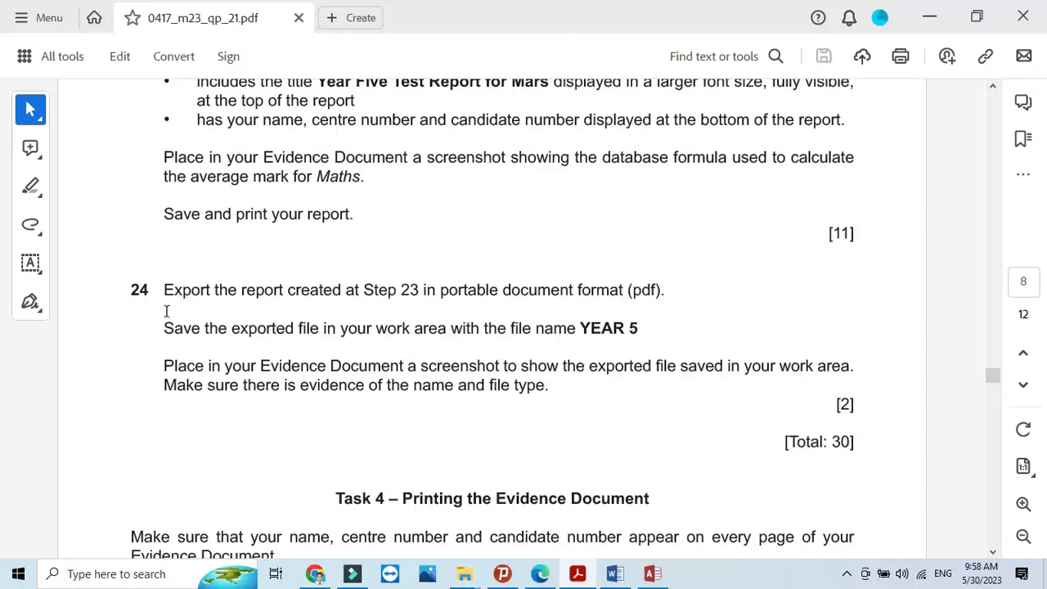
{"action": "left_click_drag", "start_coordinate": [165, 291], "coordinate": [665, 298]}
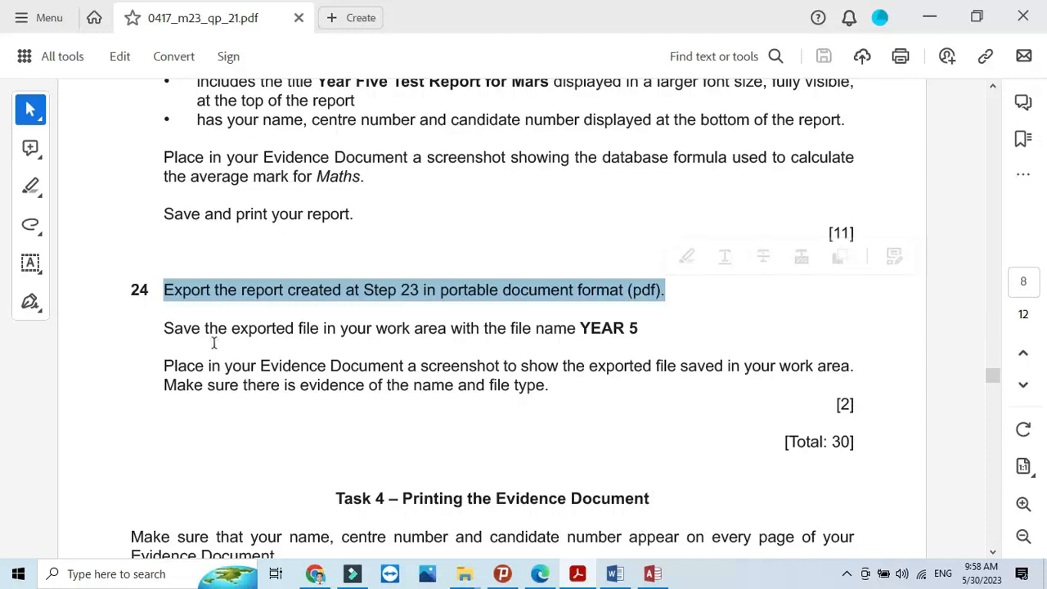
{"action": "left_click_drag", "start_coordinate": [580, 328], "coordinate": [633, 333]}
{"action": "right_click", "coordinate": [633, 333]}
{"action": "left_click", "coordinate": [655, 347]}
Return to Access and close the Year Five Test Report for Mars, saving its design changes
{"action": "left_click", "coordinate": [652, 573]}
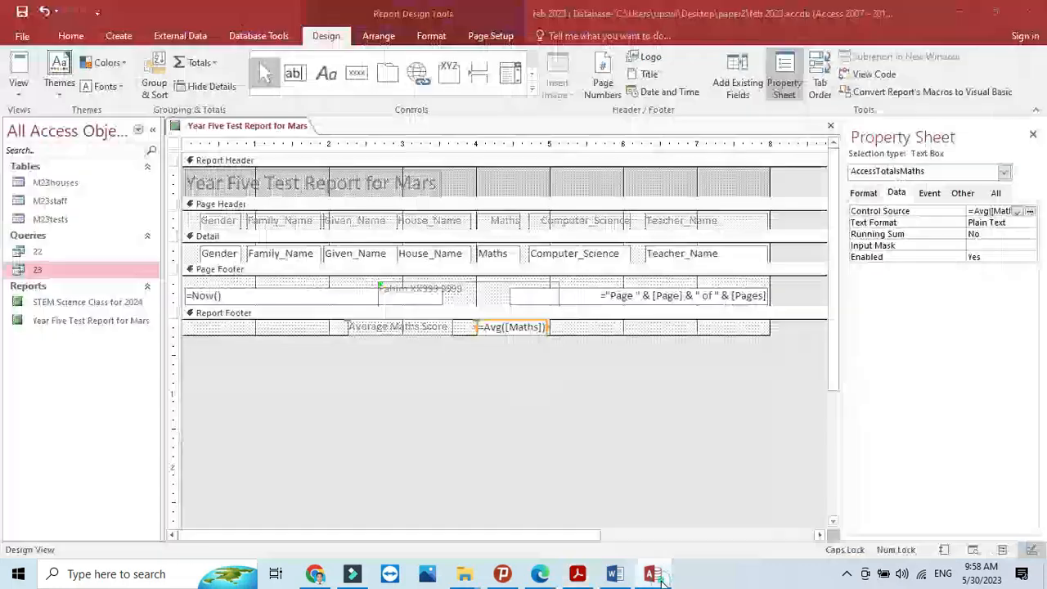
{"action": "left_click", "coordinate": [830, 125]}
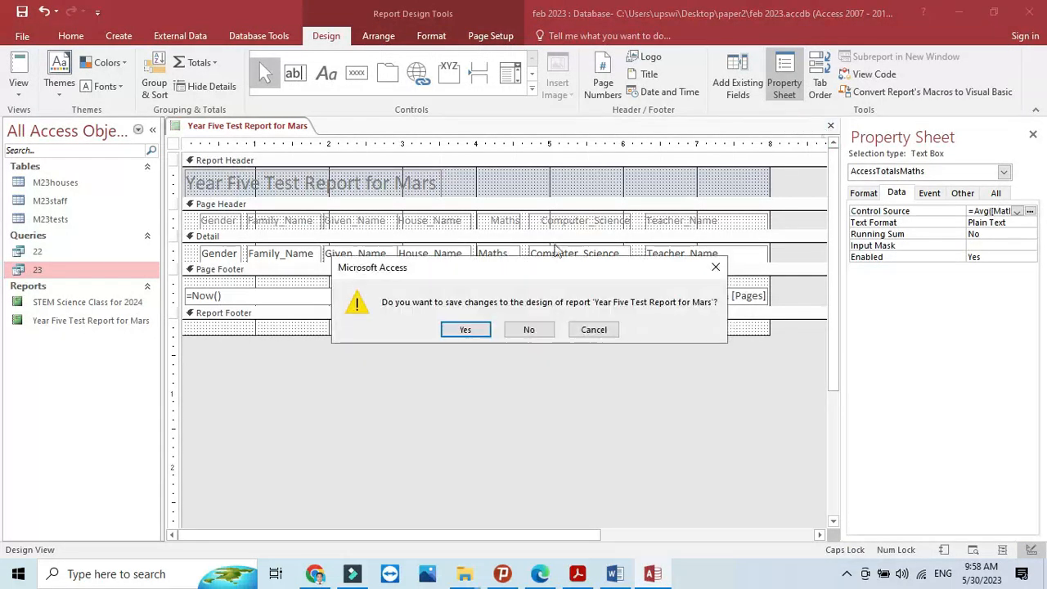
{"action": "left_click", "coordinate": [467, 330]}
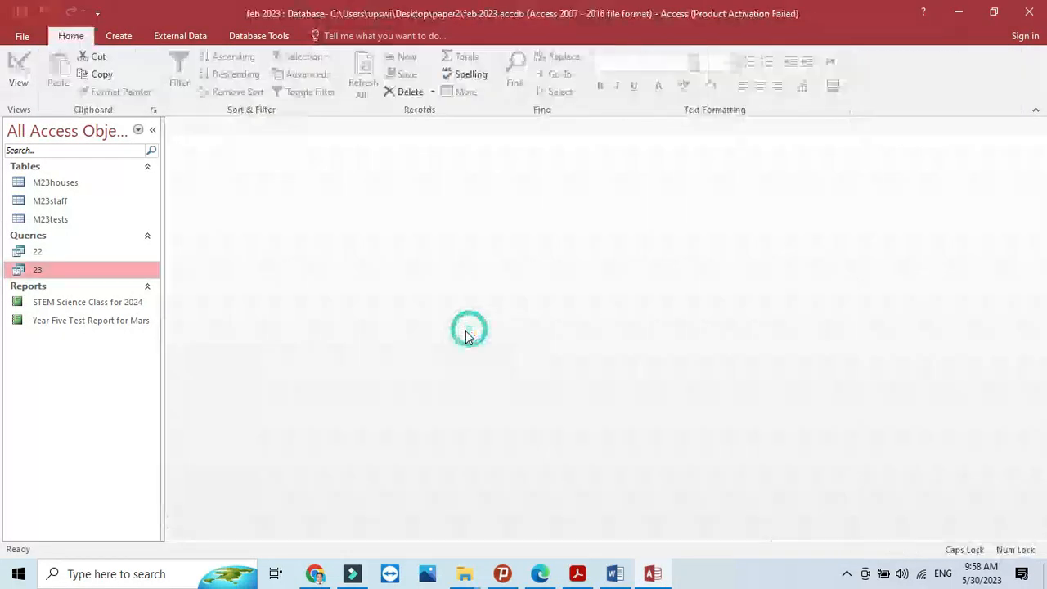
Export the Year Five Test Report for Mars as a PDF named YEAR 5 in the paper2 folder, and close the opened PDF
{"action": "left_click", "coordinate": [97, 324]}
{"action": "right_click", "coordinate": [98, 324]}
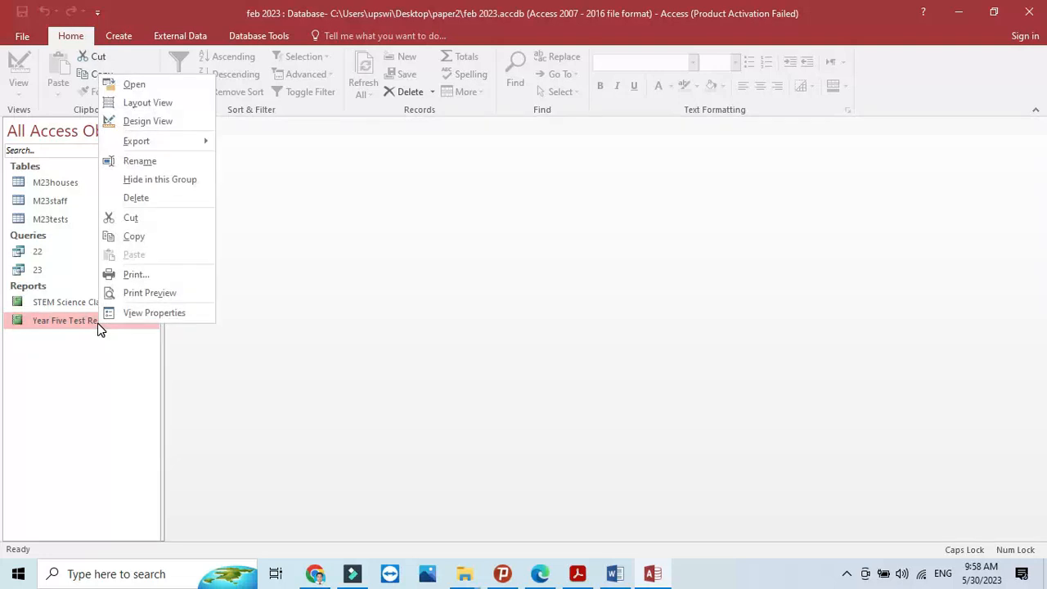
{"action": "mouse_move", "coordinate": [182, 145]}
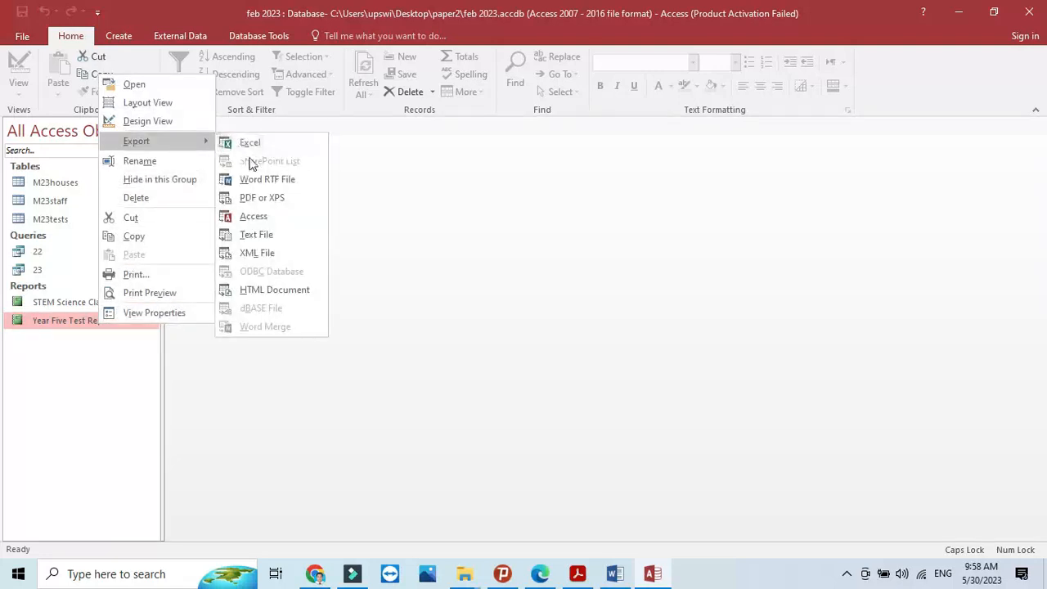
{"action": "left_click", "coordinate": [262, 198]}
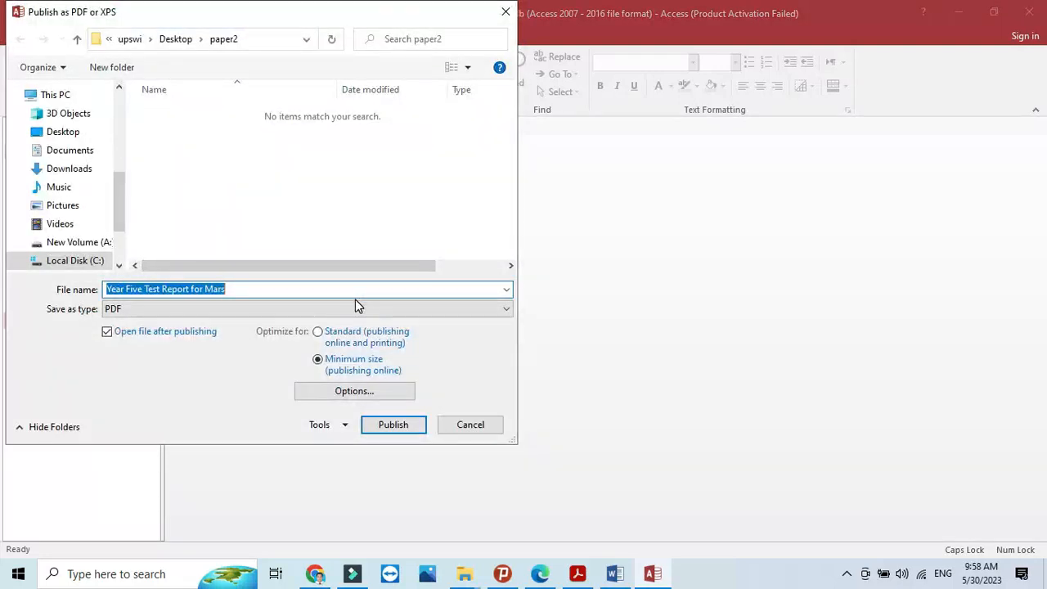
{"action": "type", "text": "YEAR 5"}
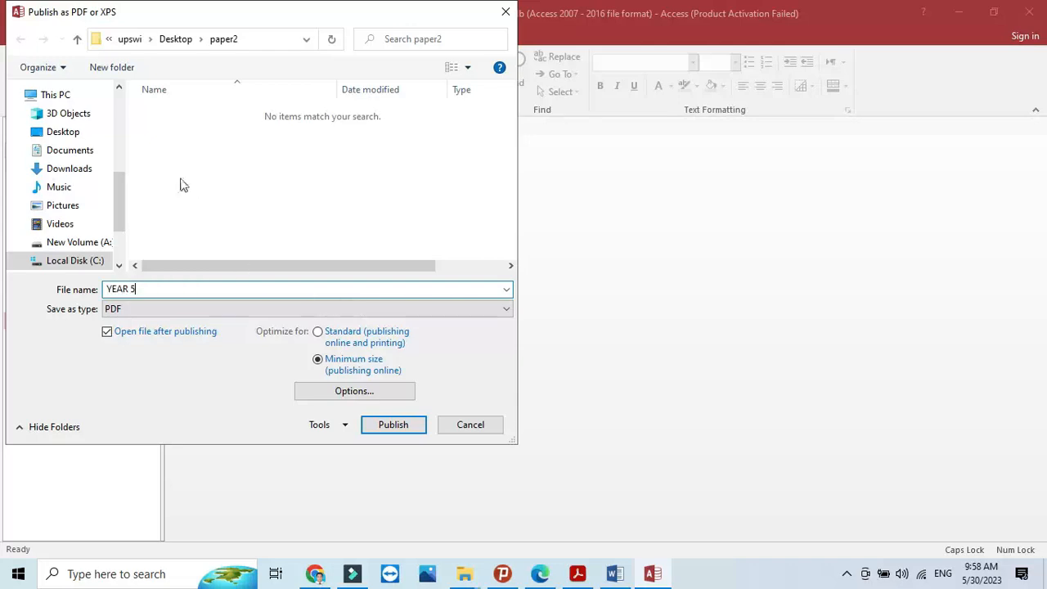
{"action": "left_click", "coordinate": [397, 431]}
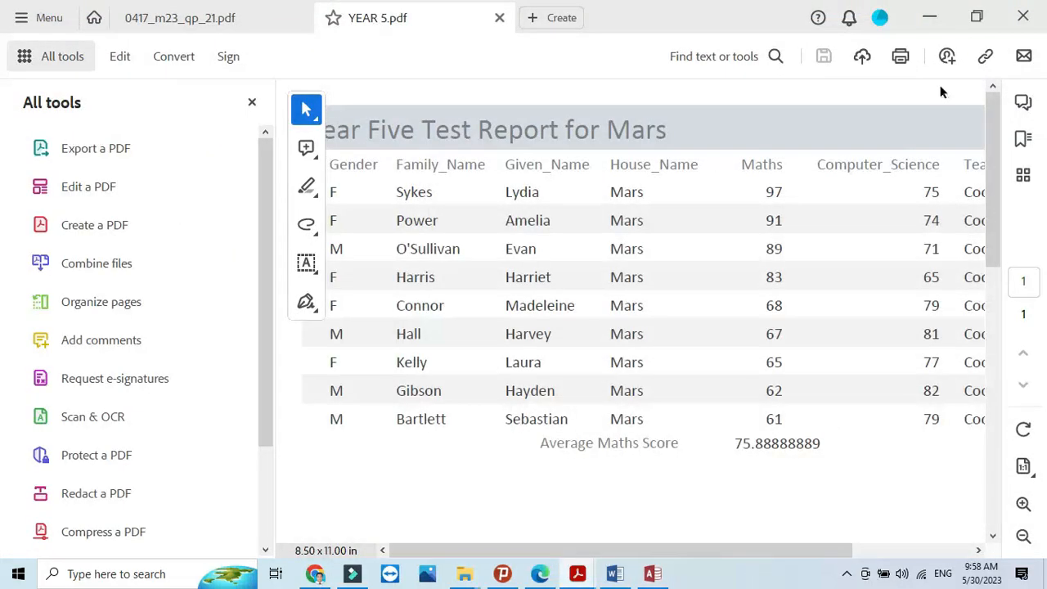
{"action": "left_click", "coordinate": [499, 17]}
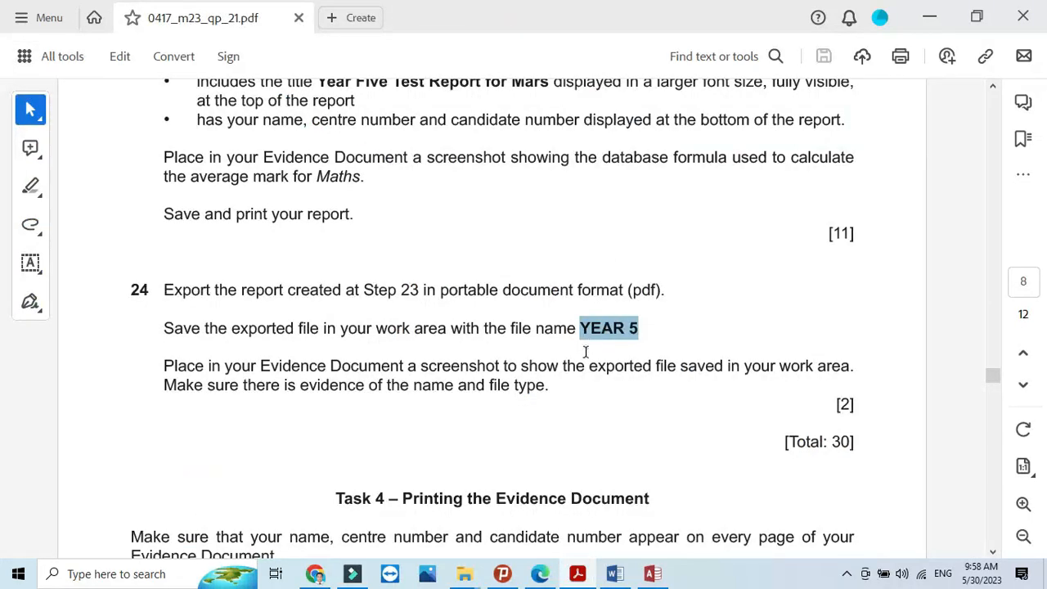
Check the evidence requirement for question 24 and capture a screenshot of the YEAR 5 file in the paper2 folder in File Explorer
{"action": "scroll", "coordinate": [586, 352], "scroll_direction": "down", "scroll_amount": 3}
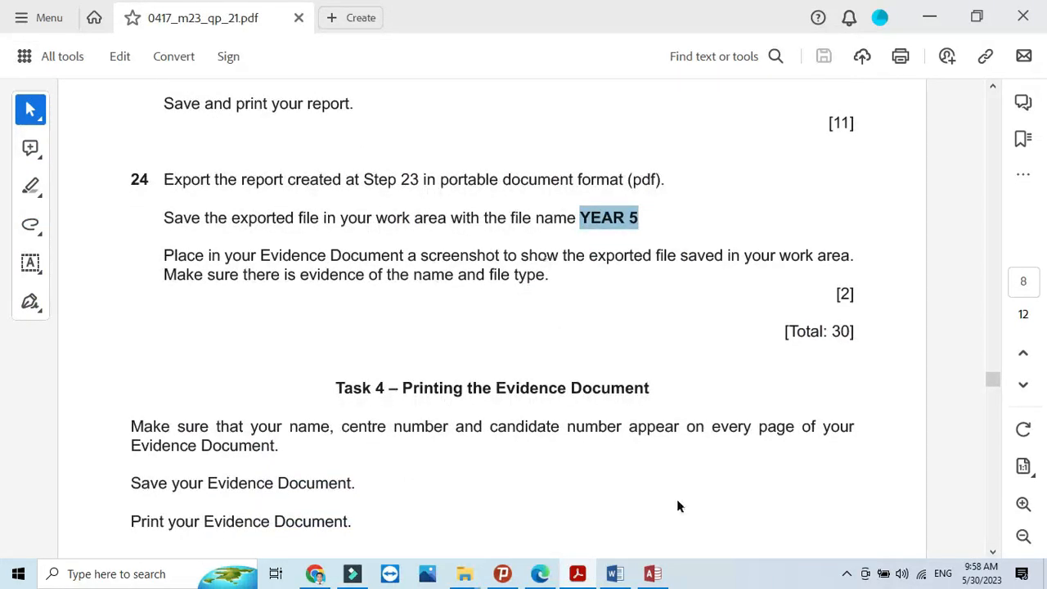
{"action": "left_click", "coordinate": [461, 575]}
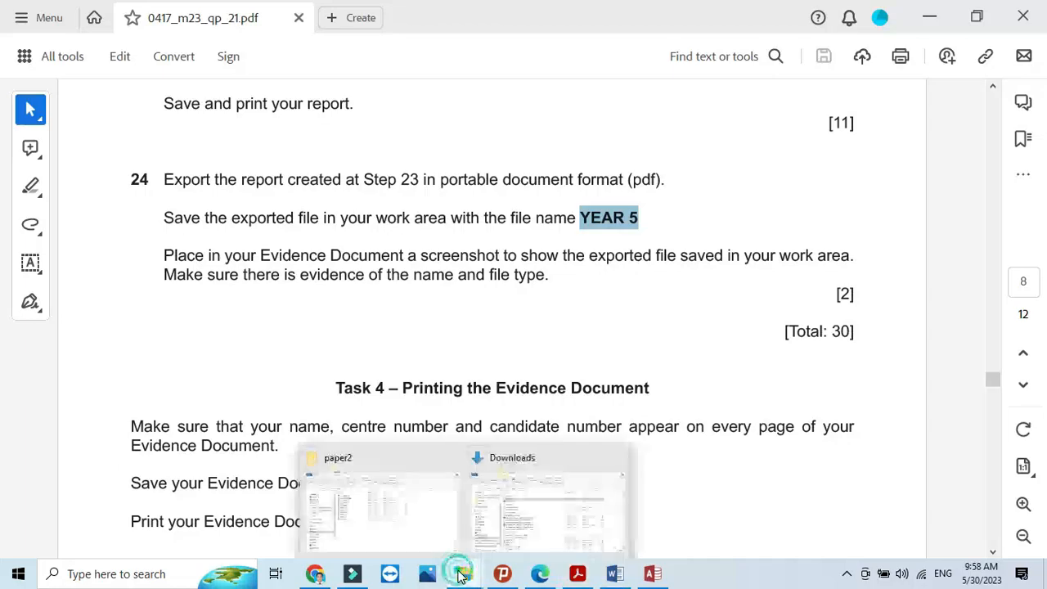
{"action": "left_click", "coordinate": [414, 506]}
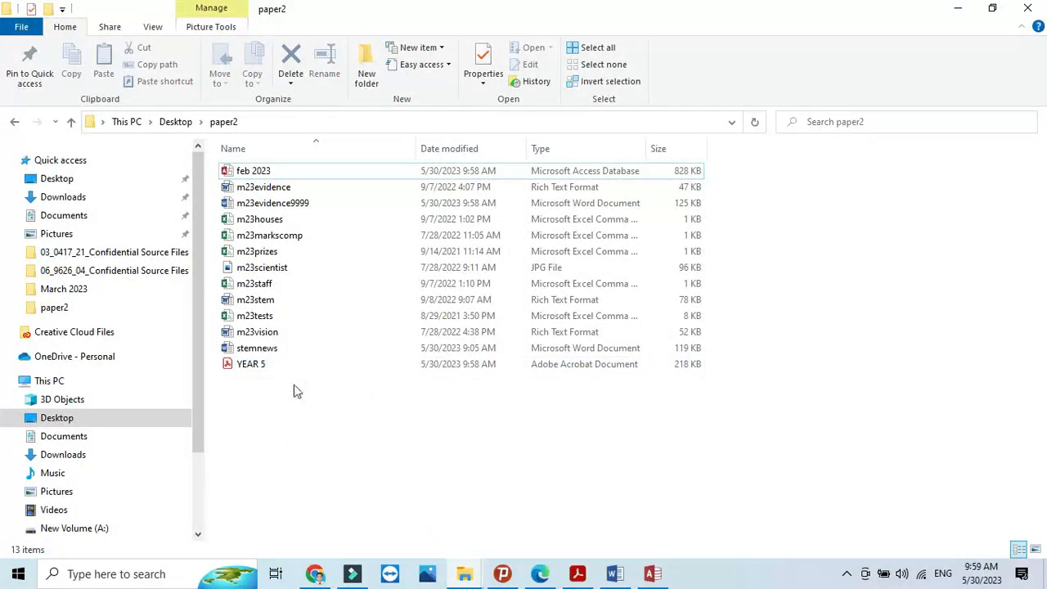
{"action": "left_click", "coordinate": [267, 367]}
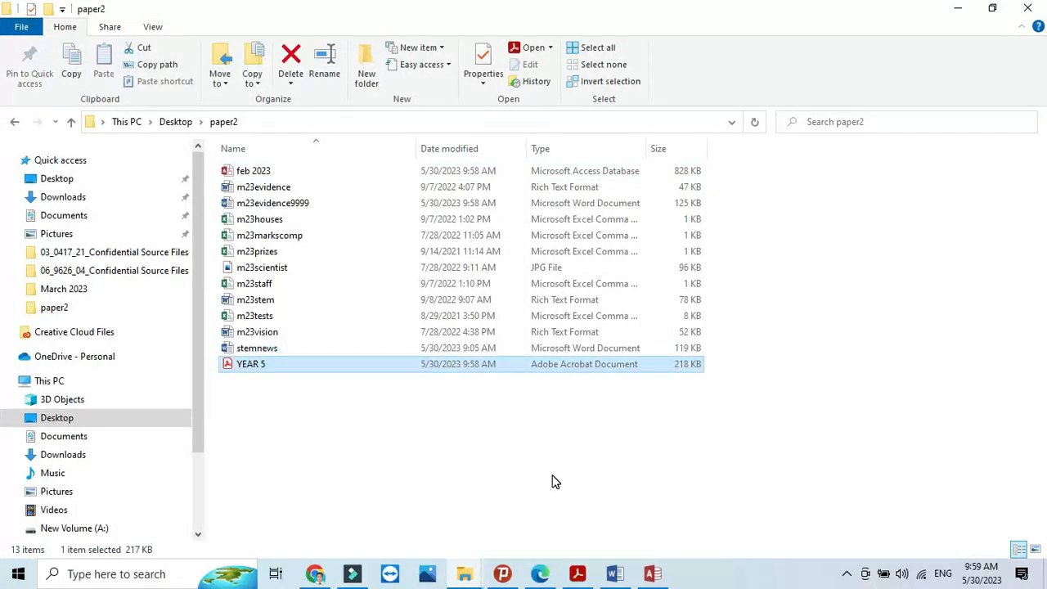
{"action": "key", "text": "super+shift+s"}
{"action": "left_click_drag", "start_coordinate": [205, 355], "coordinate": [717, 379]}
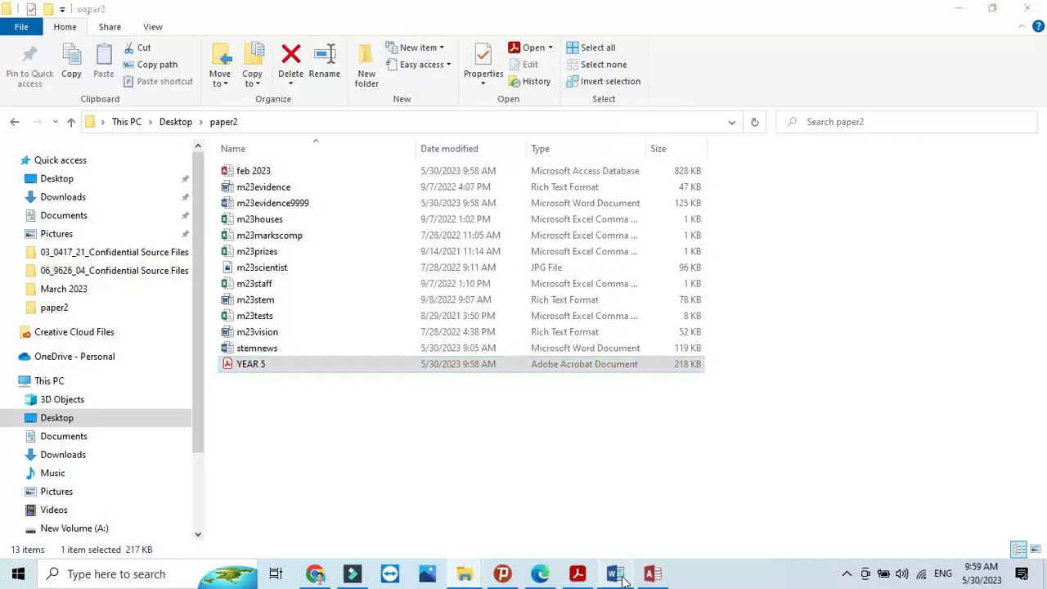
Switch to Word, paste the YEAR 5 file screenshot once under Step 24 – EVIDENCE 10, delete any duplicate, and save the evidence document
{"action": "left_click", "coordinate": [615, 573]}
{"action": "scroll", "coordinate": [408, 490], "scroll_direction": "down", "scroll_amount": 3}
{"action": "left_click", "coordinate": [341, 411]}
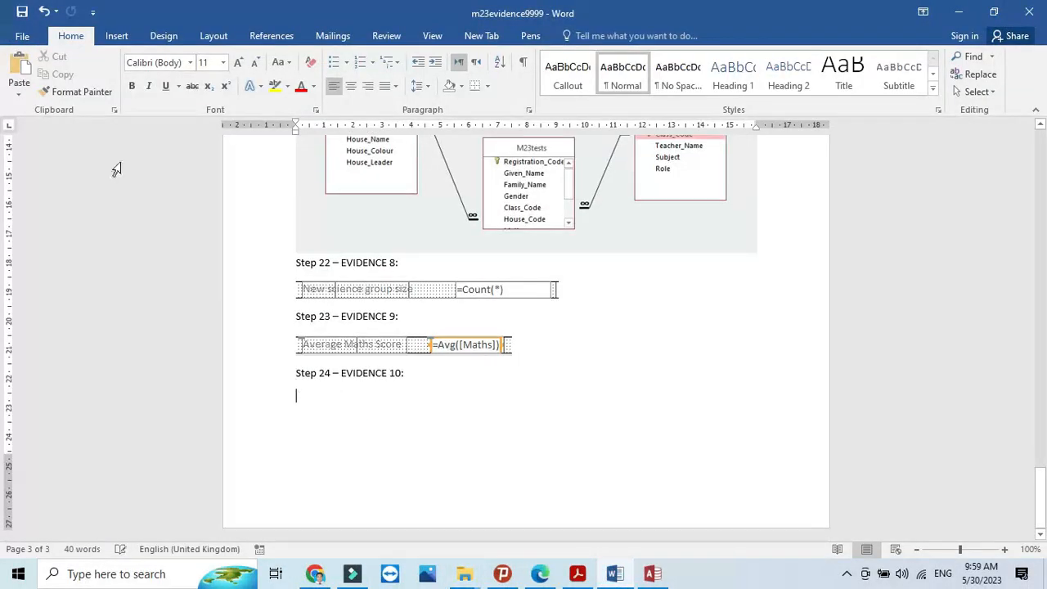
{"action": "left_click", "coordinate": [20, 66]}
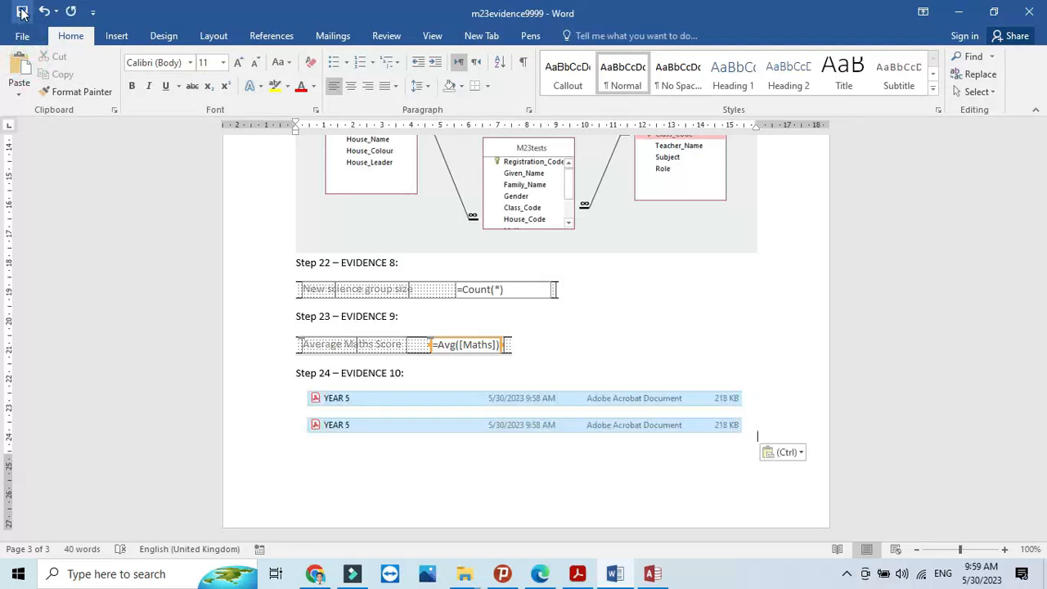
{"action": "left_click", "coordinate": [471, 425]}
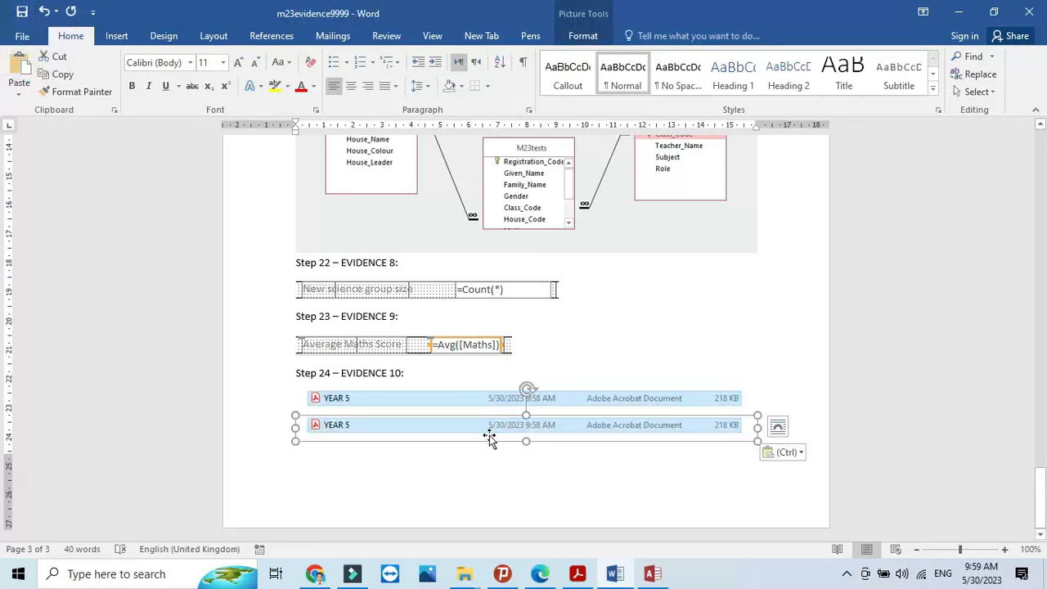
{"action": "key", "text": "Delete"}
{"action": "left_click", "coordinate": [21, 11]}
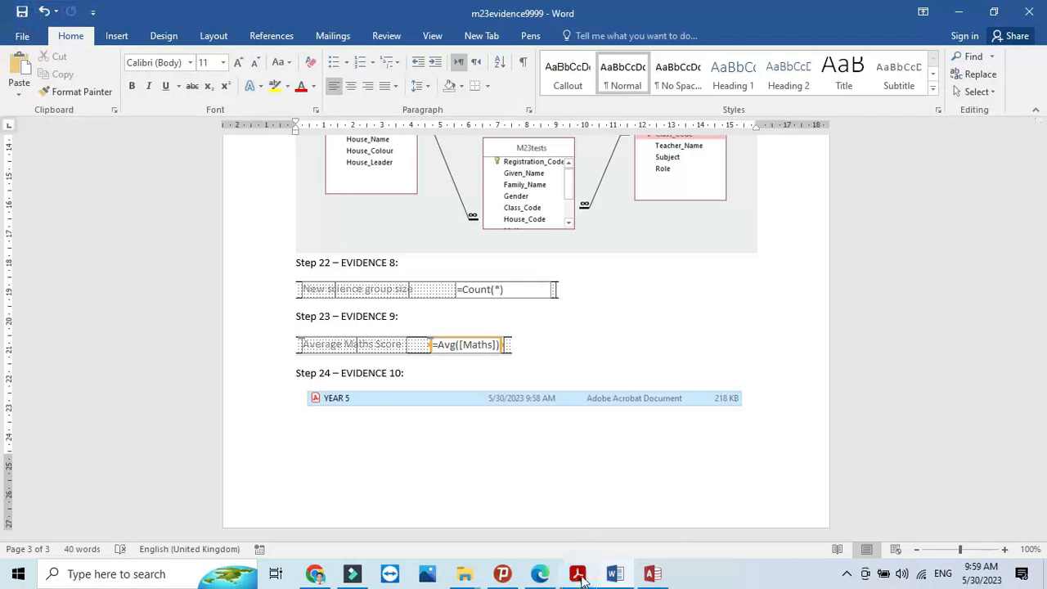
Return to the exam paper PDF in Acrobat and read the Task 4 instructions on printing the Evidence Document
{"action": "left_click", "coordinate": [581, 577]}
{"action": "scroll", "coordinate": [455, 400], "scroll_direction": "down", "scroll_amount": 2}
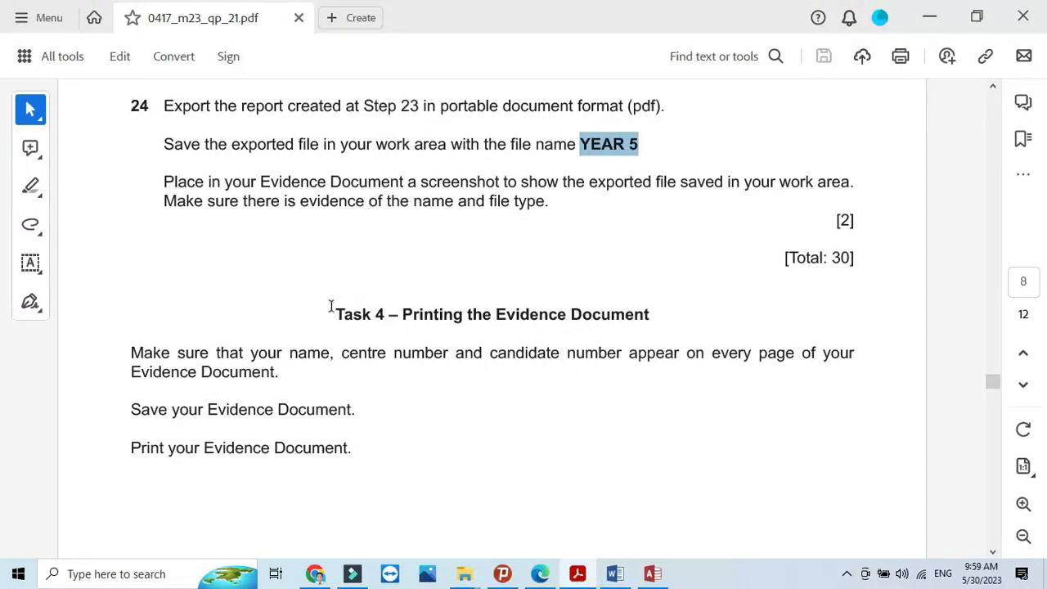
{"action": "left_click", "coordinate": [557, 199]}
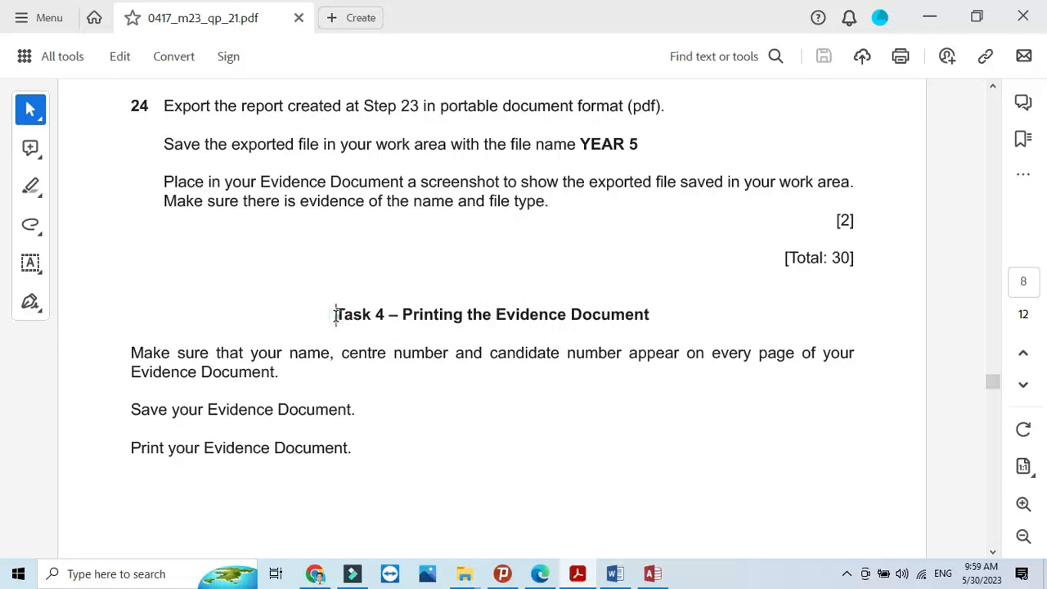
{"action": "left_click_drag", "start_coordinate": [336, 315], "coordinate": [655, 330]}
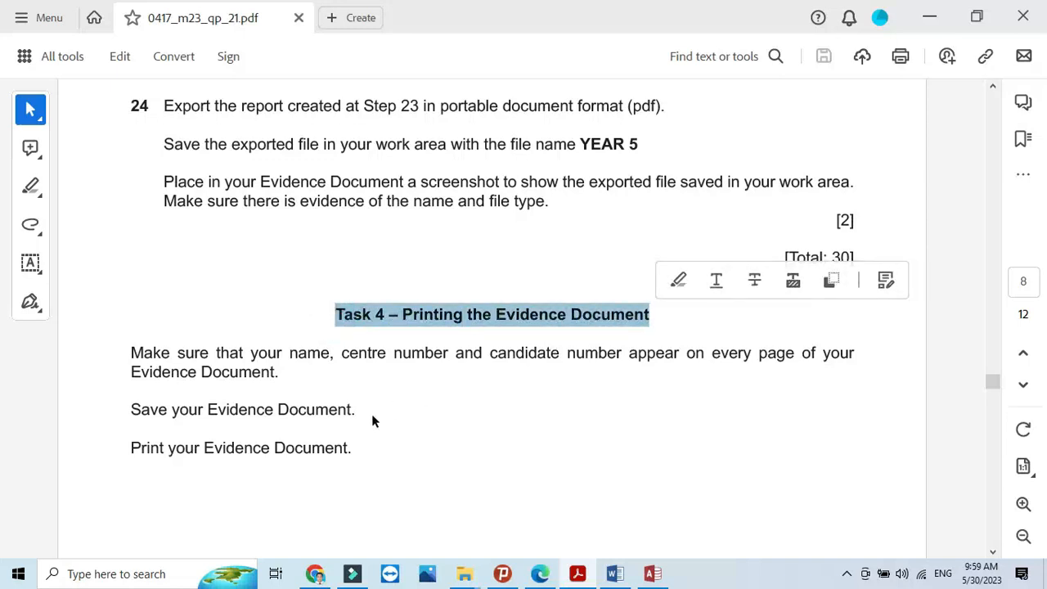